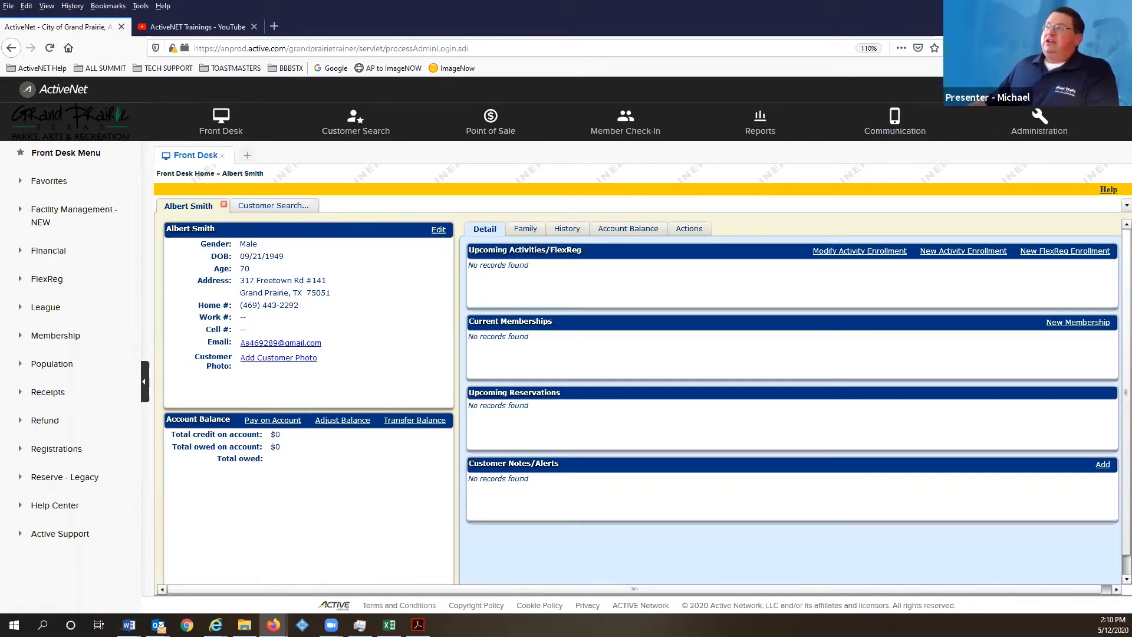
- Review the customer's Front Desk detail record, which shows no memberships or activities and a $0 balance
{"action": "mouse_move", "coordinate": [1038, 89]}
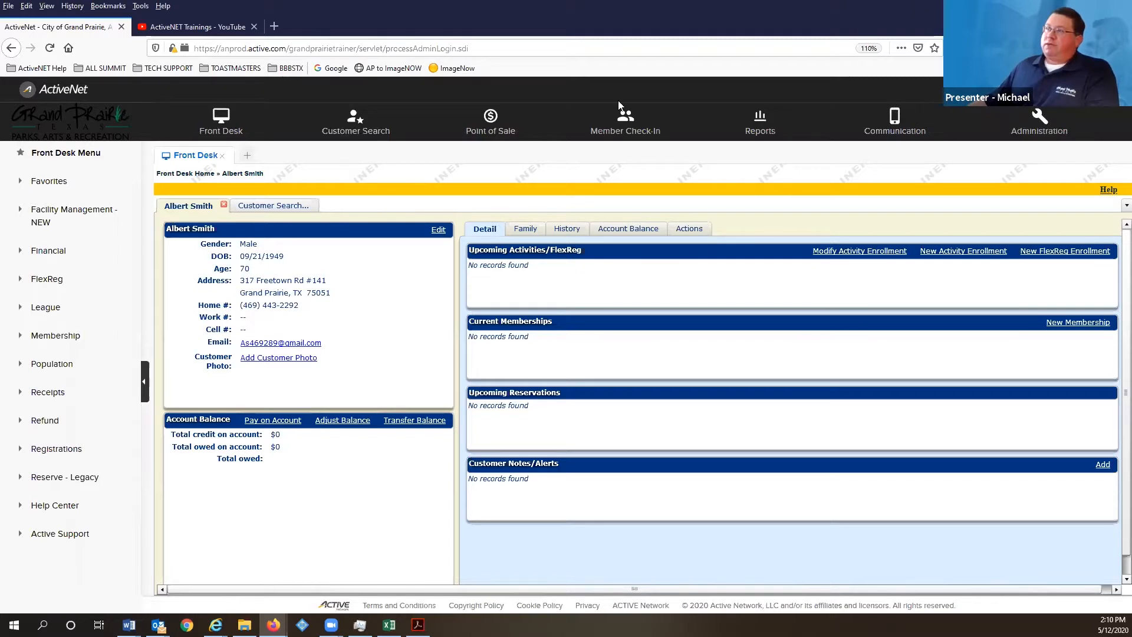
- Load the Point of Sale register on an empty drop-in Receipt #1
{"action": "left_click", "coordinate": [493, 130]}
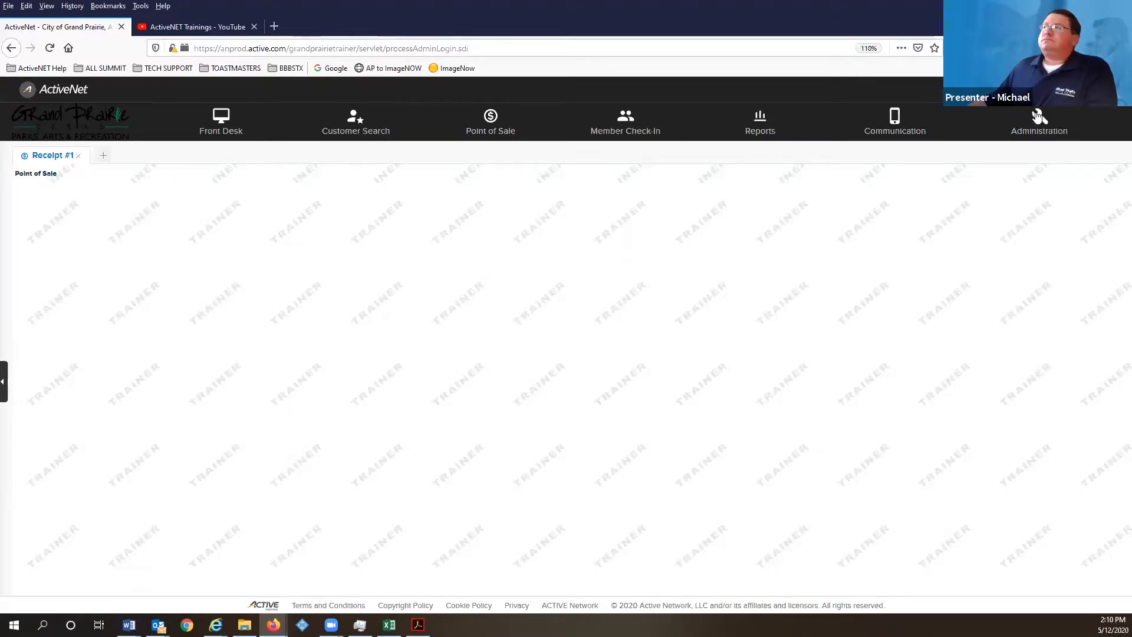
{"action": "mouse_move", "coordinate": [1020, 115]}
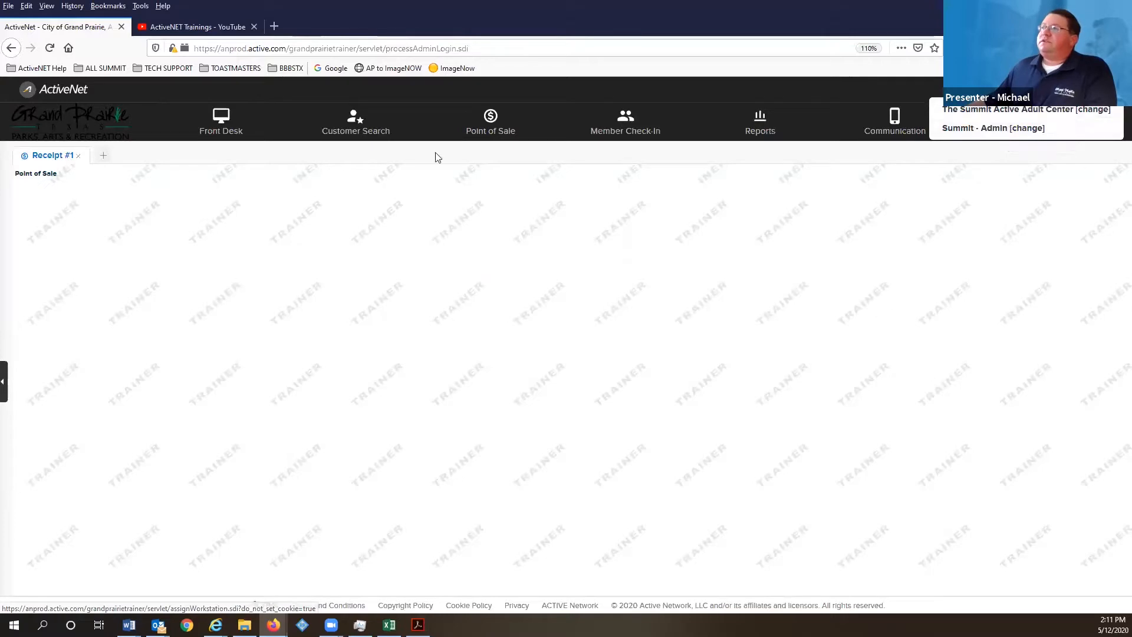
{"action": "left_click", "coordinate": [498, 132]}
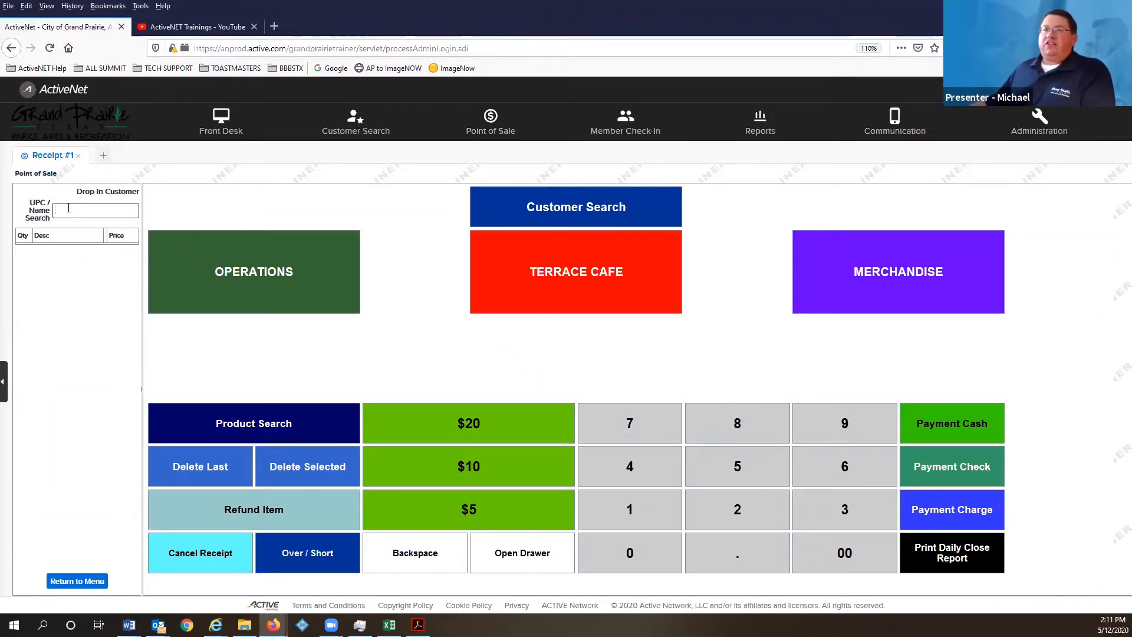
- Search customers by last name and attach the matching customer to Receipt #1
{"action": "left_click", "coordinate": [525, 210]}
{"action": "left_click", "coordinate": [125, 285]}
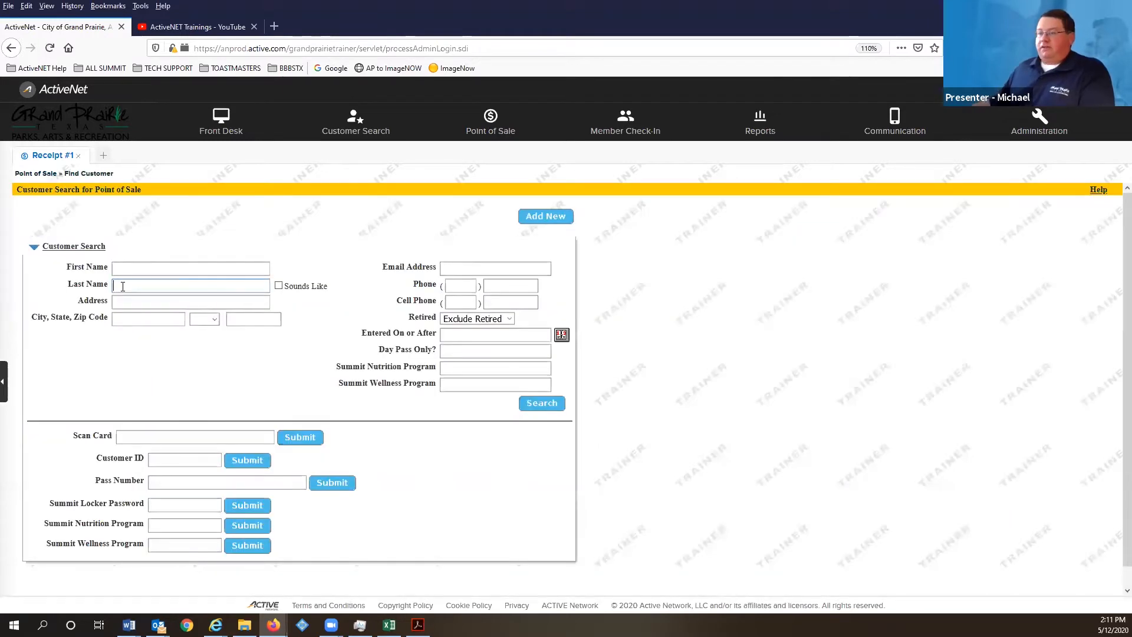
{"action": "type", "text": "smith"}
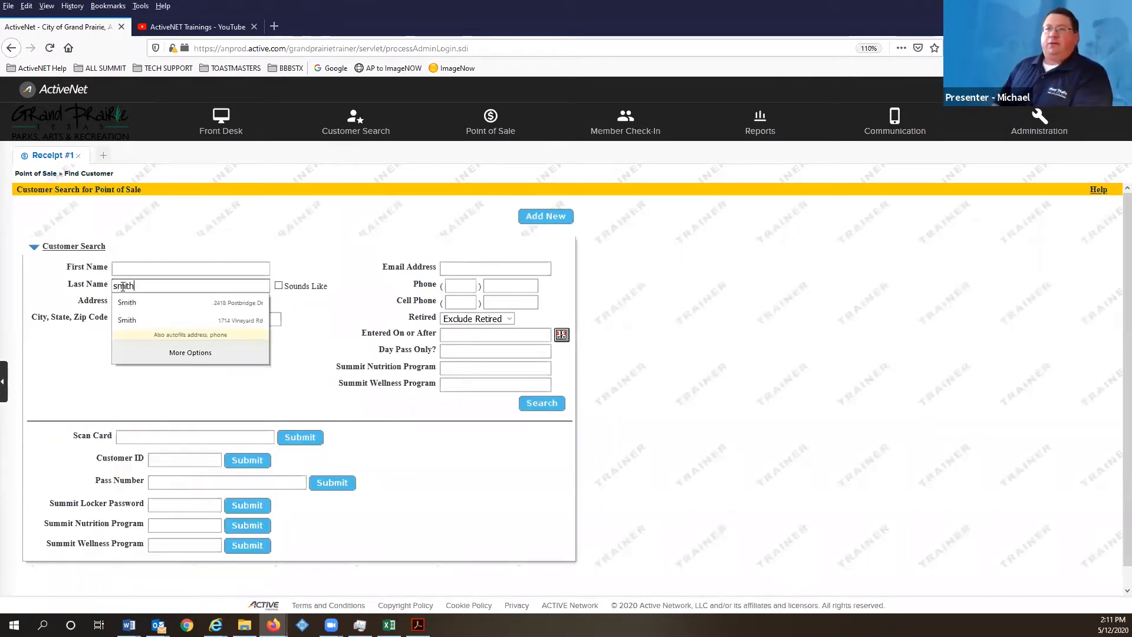
{"action": "key", "text": "Return"}
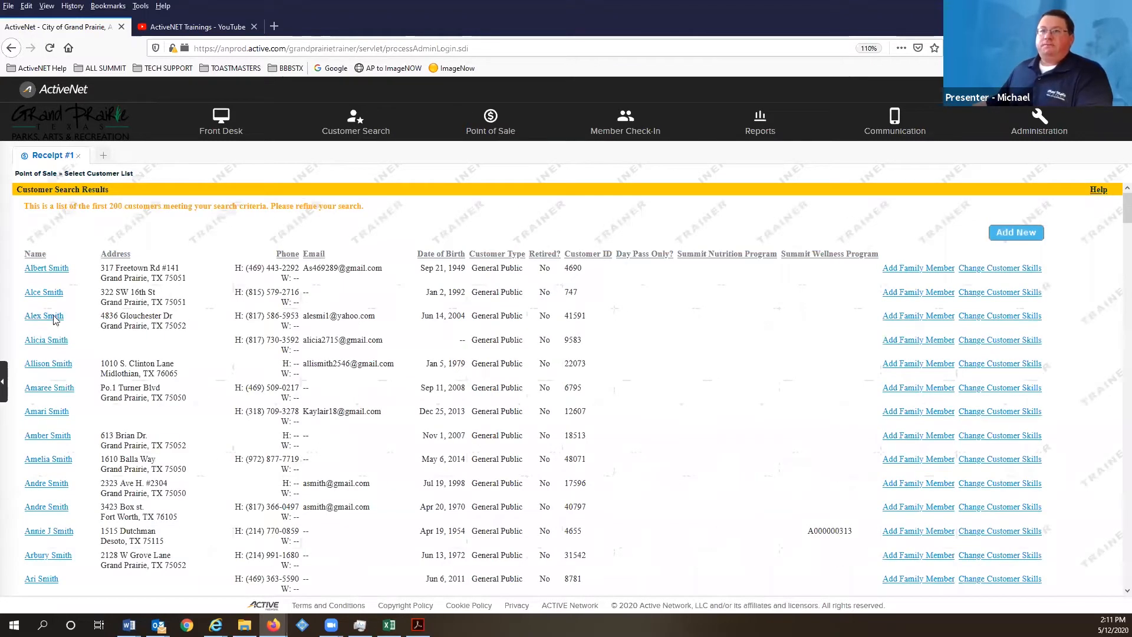
{"action": "left_click", "coordinate": [47, 269]}
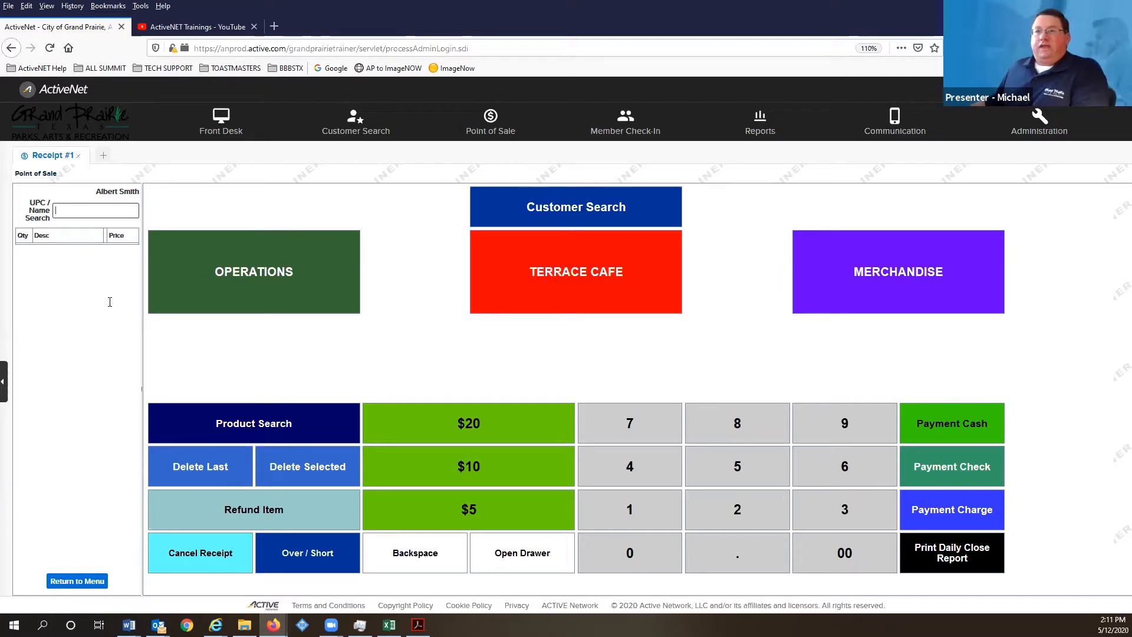
- Add Cardio Dance, Chair Yoga, Cycle w/ Lou, Hydro Tabata, Aqua-Step, Zumba and Yoga daily classes
{"action": "left_click", "coordinate": [189, 231]}
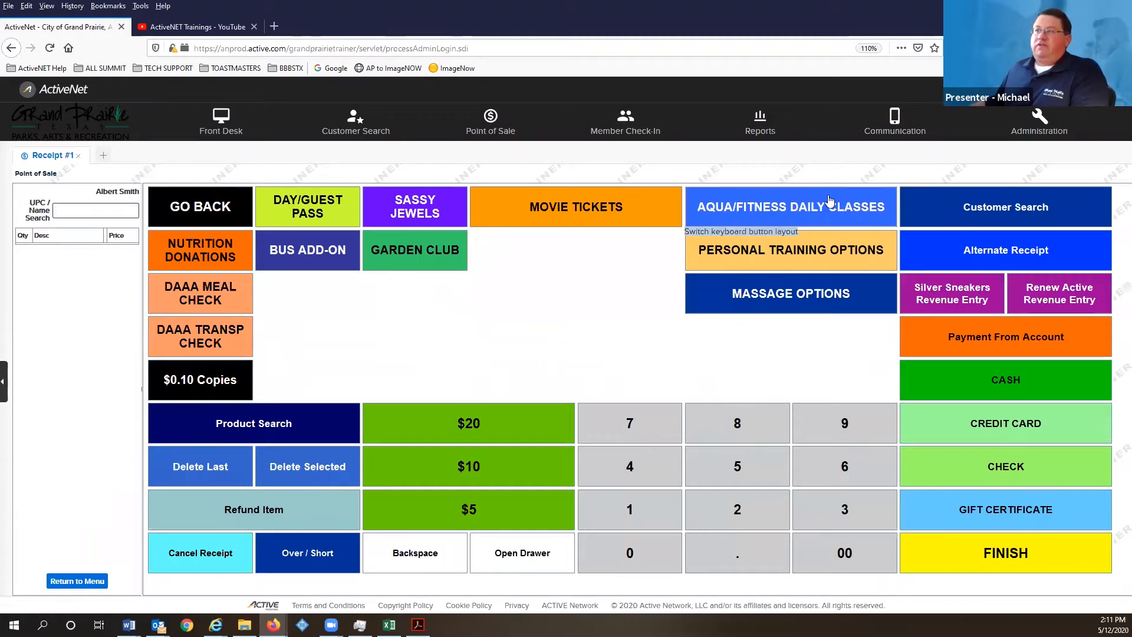
{"action": "left_click", "coordinate": [809, 205]}
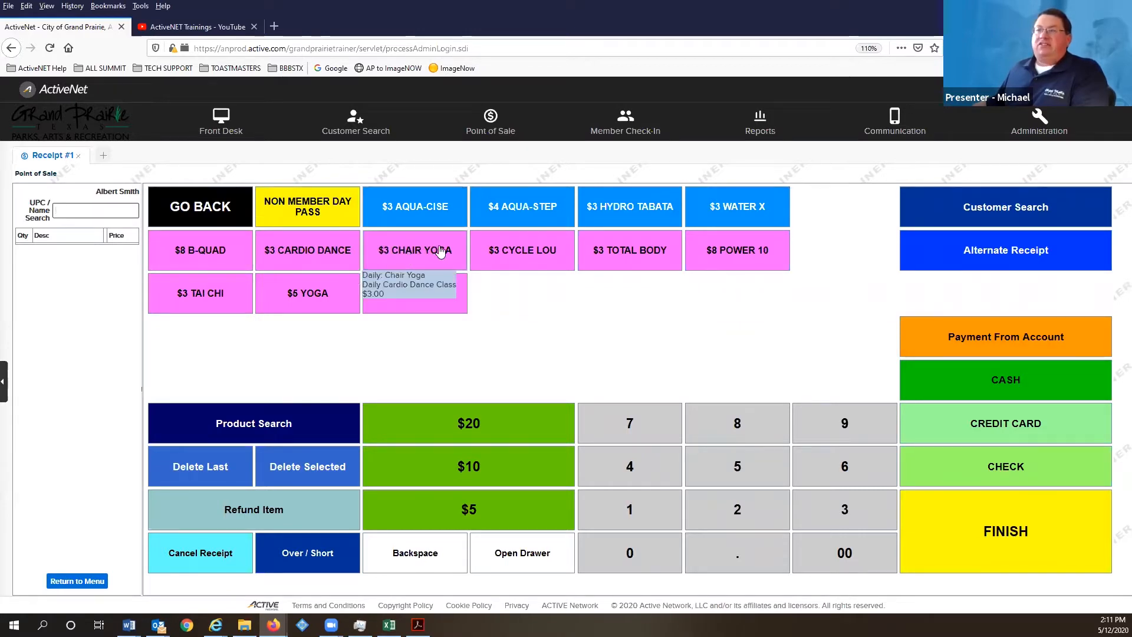
{"action": "left_click", "coordinate": [323, 250]}
{"action": "left_click", "coordinate": [416, 250]}
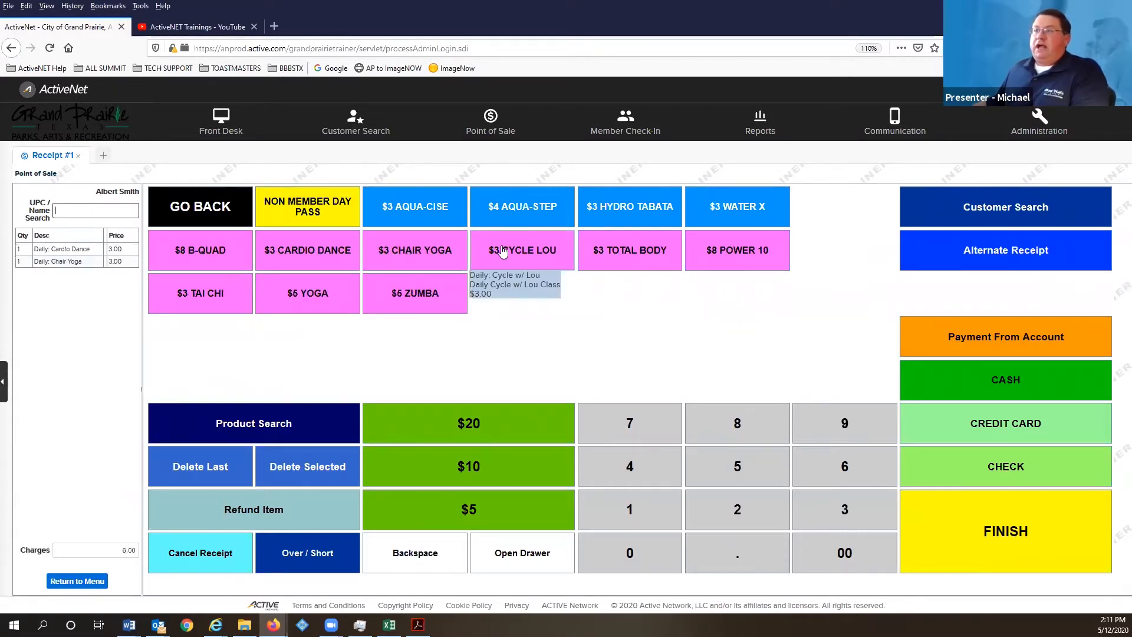
{"action": "left_click", "coordinate": [502, 251]}
{"action": "left_click", "coordinate": [597, 217]}
{"action": "left_click", "coordinate": [531, 194]}
{"action": "left_click", "coordinate": [396, 294]}
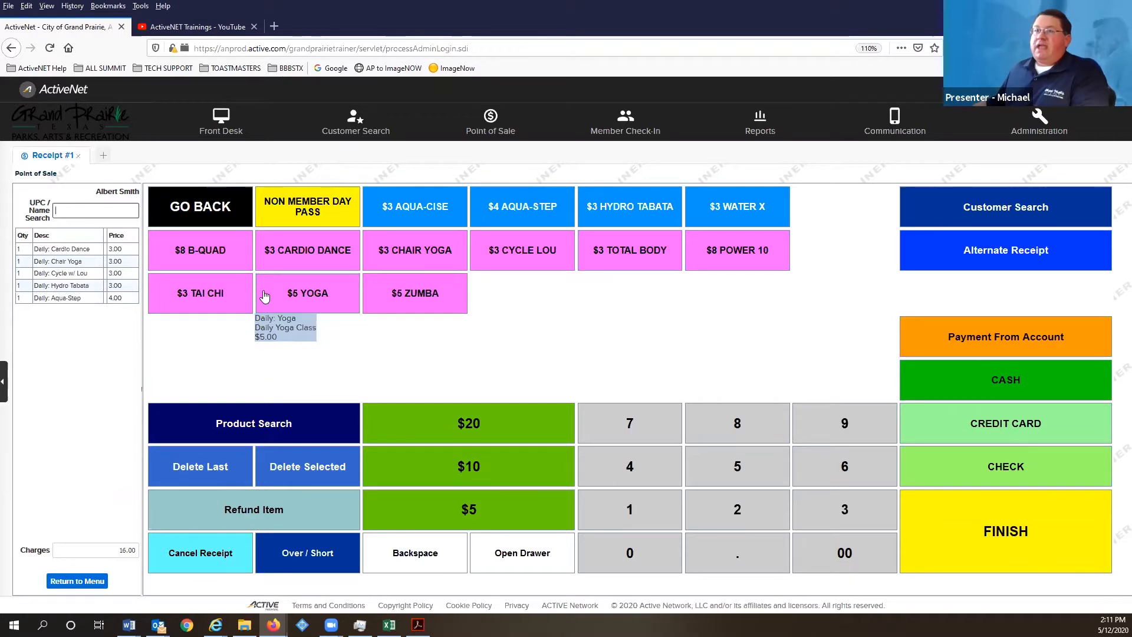
{"action": "left_click", "coordinate": [305, 304]}
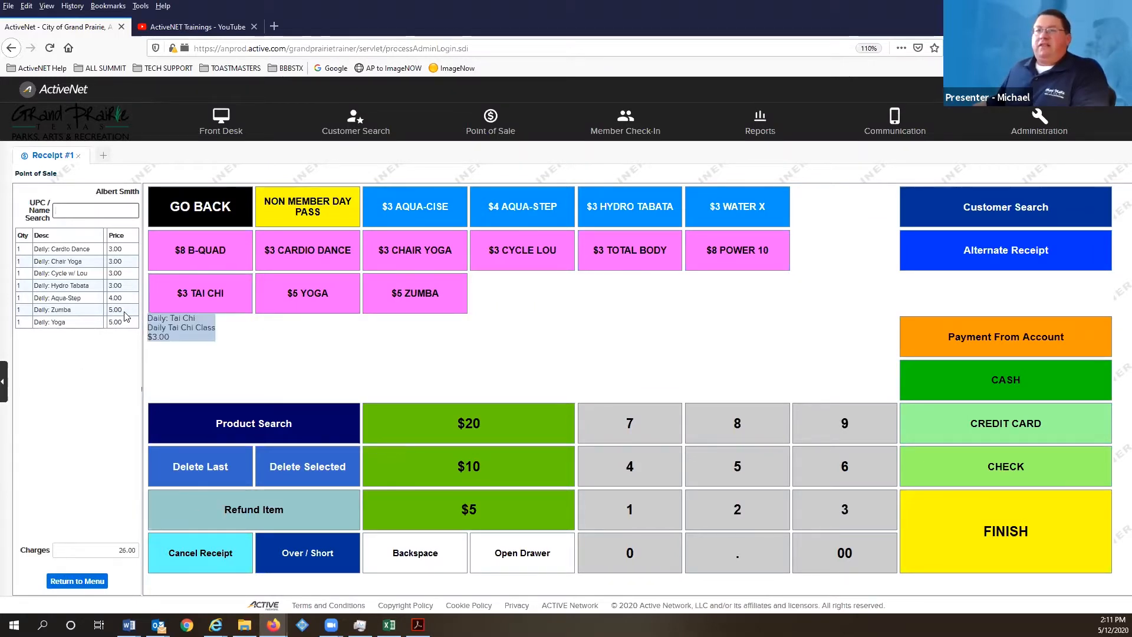
- Leave the register and review pending Receipt #1's seven class transactions totaling $26.00
{"action": "left_click", "coordinate": [84, 584]}
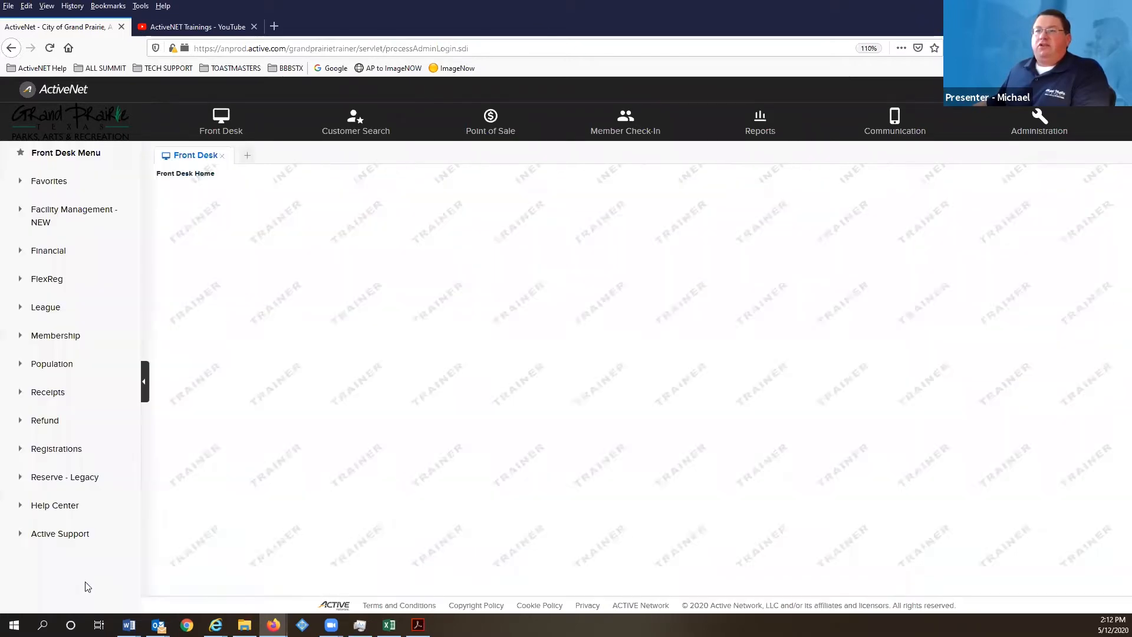
{"action": "scroll", "coordinate": [299, 406], "scroll_direction": "down", "scroll_amount": 3}
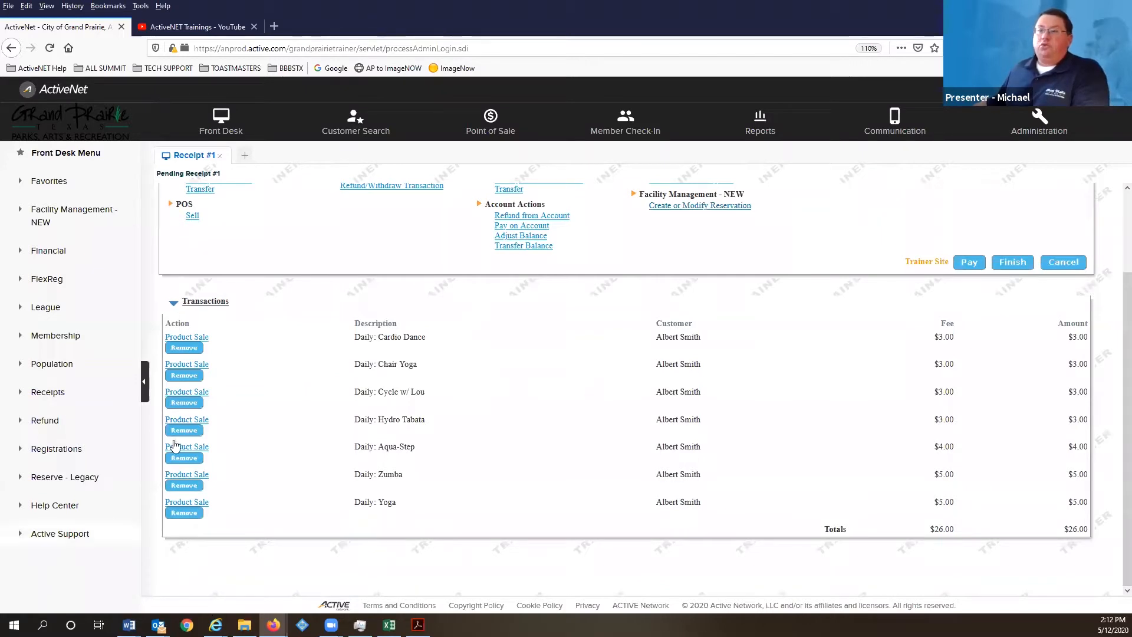
{"action": "scroll", "coordinate": [278, 288], "scroll_direction": "up", "scroll_amount": 3}
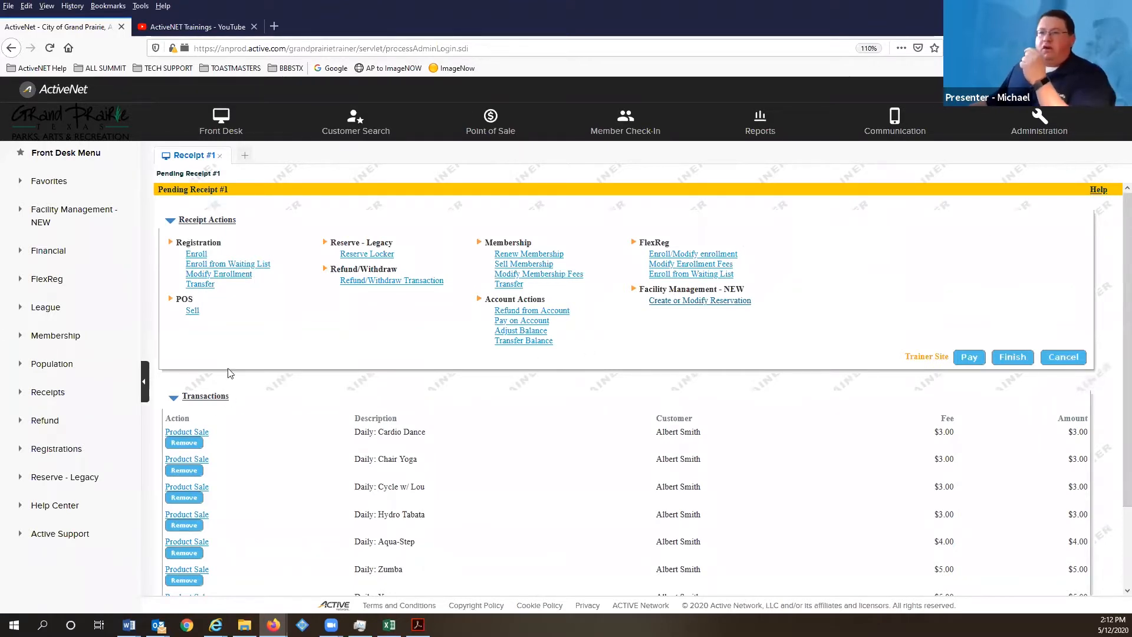
{"action": "scroll", "coordinate": [424, 376], "scroll_direction": "down", "scroll_amount": 2}
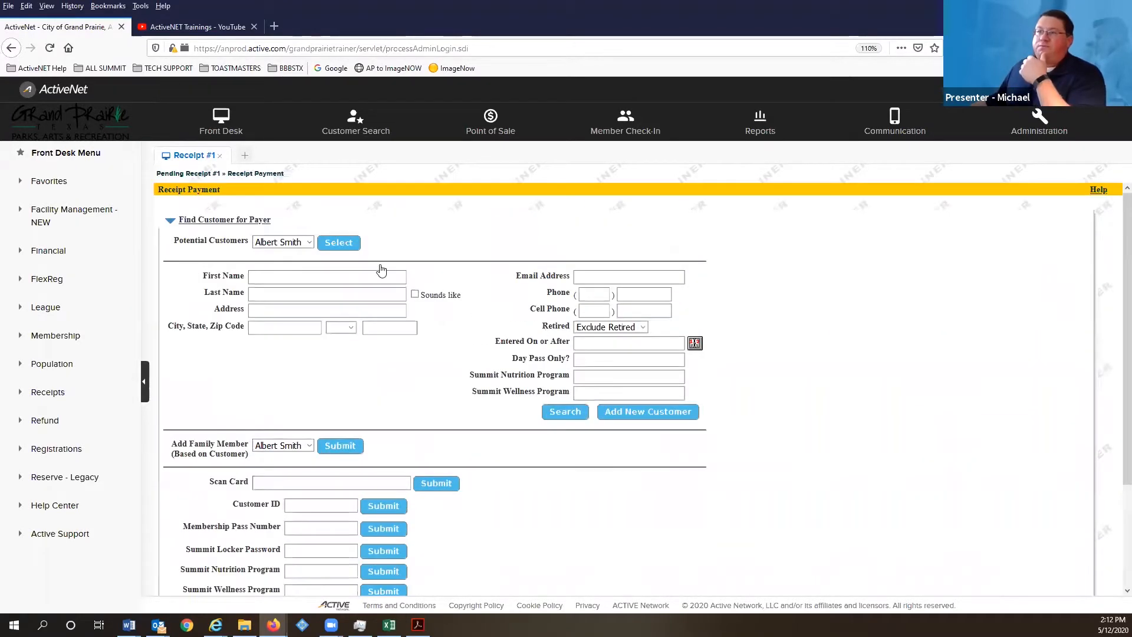
- Make the attached customer the payer and pay the full $26.00 in cash
{"action": "left_click", "coordinate": [335, 244]}
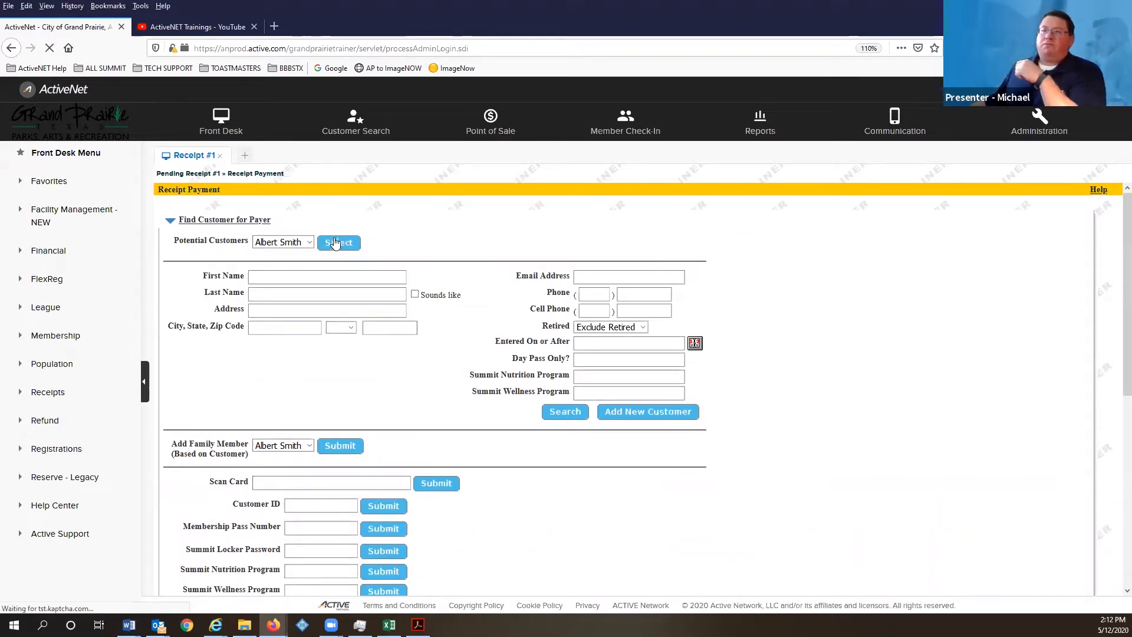
{"action": "scroll", "coordinate": [346, 271], "scroll_direction": "down", "scroll_amount": 6}
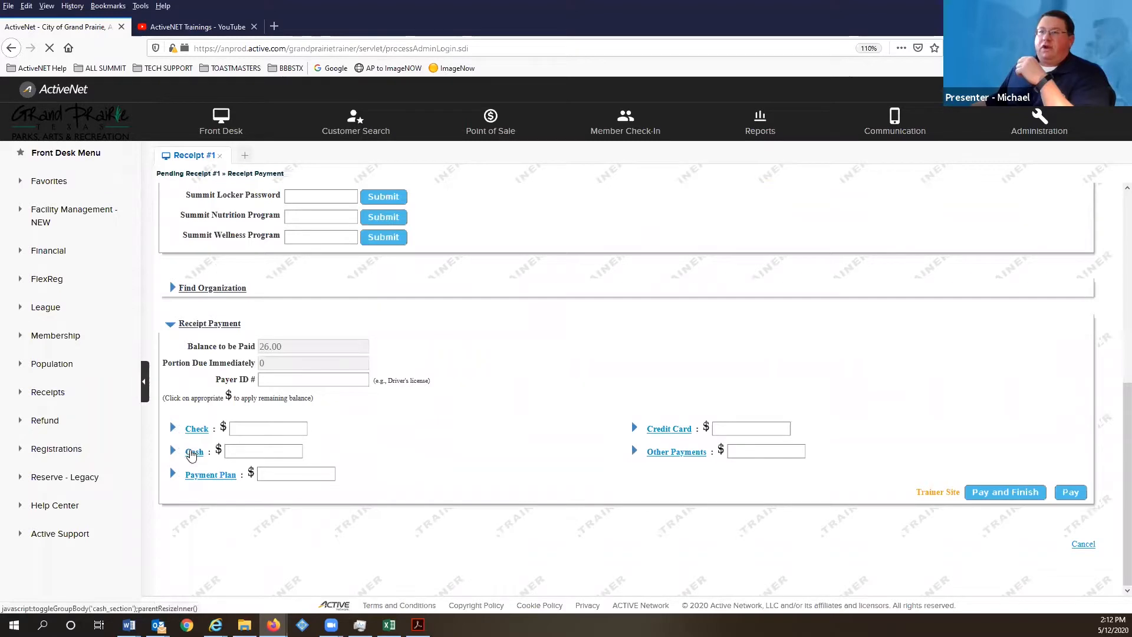
{"action": "left_click", "coordinate": [195, 455]}
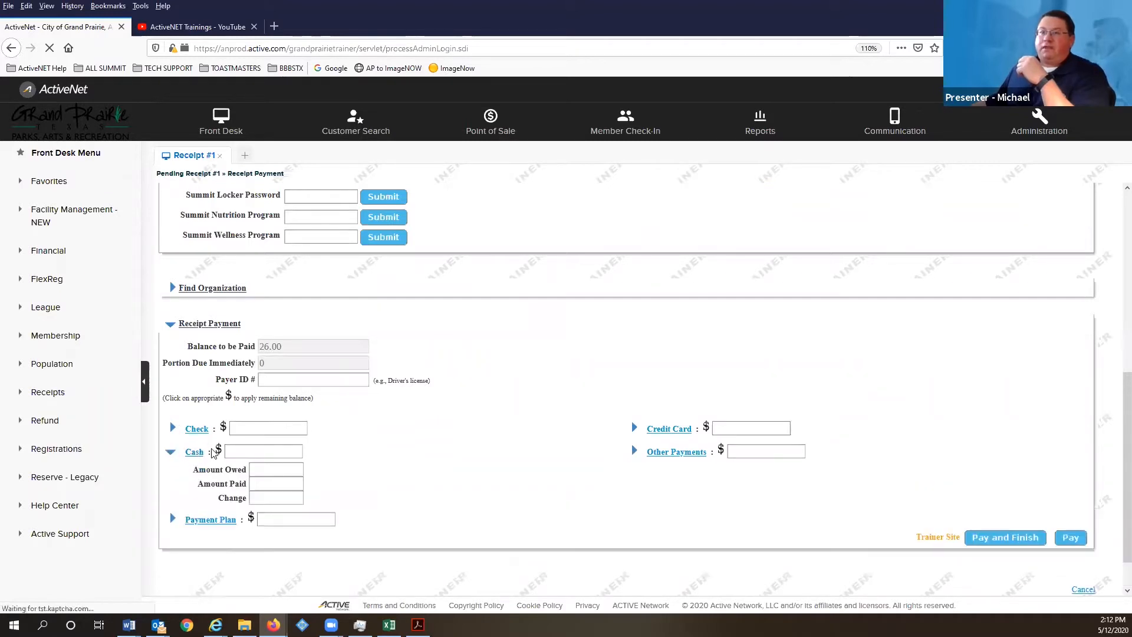
{"action": "left_click", "coordinate": [218, 450]}
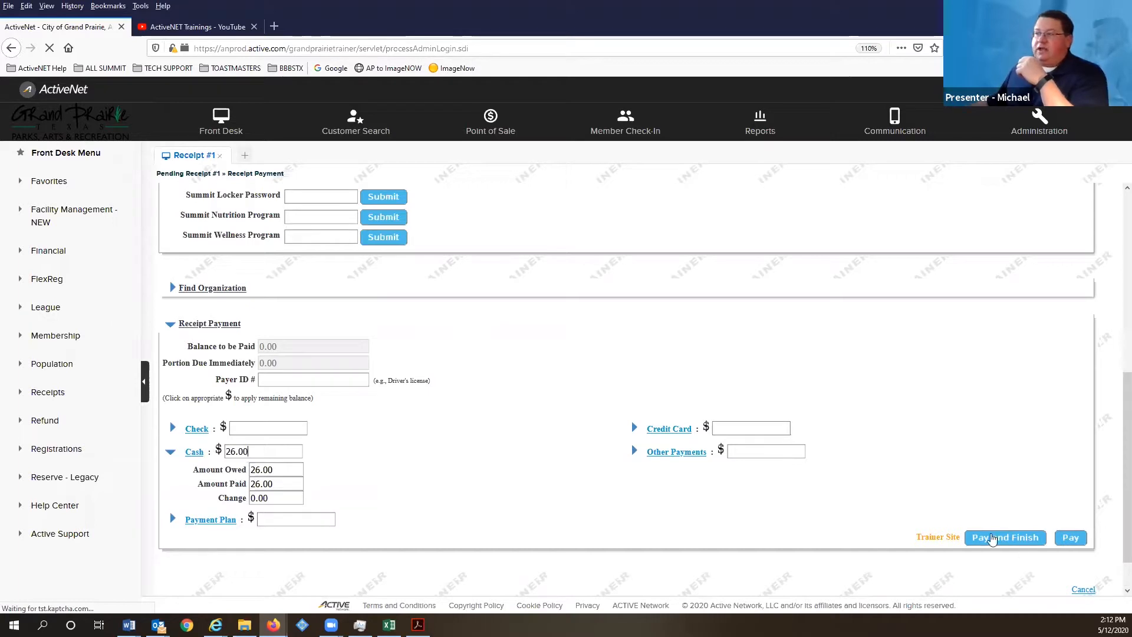
{"action": "left_click", "coordinate": [992, 537]}
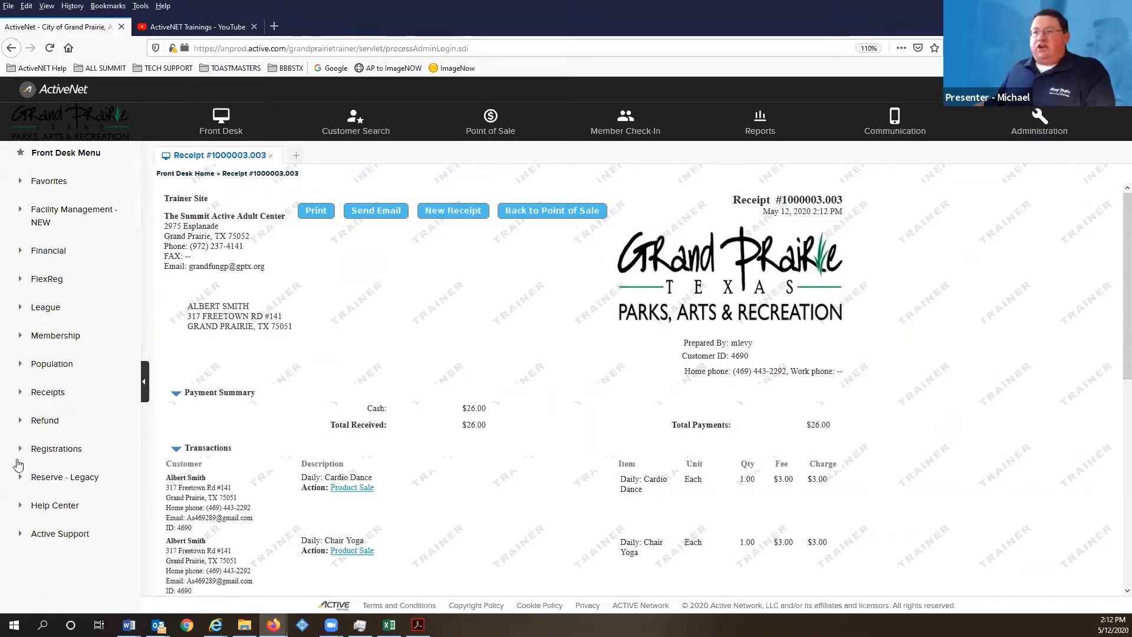
- Review finished Receipt #1000003.003, then return to an empty Point of Sale receipt
{"action": "scroll", "coordinate": [297, 358], "scroll_direction": "down", "scroll_amount": 3}
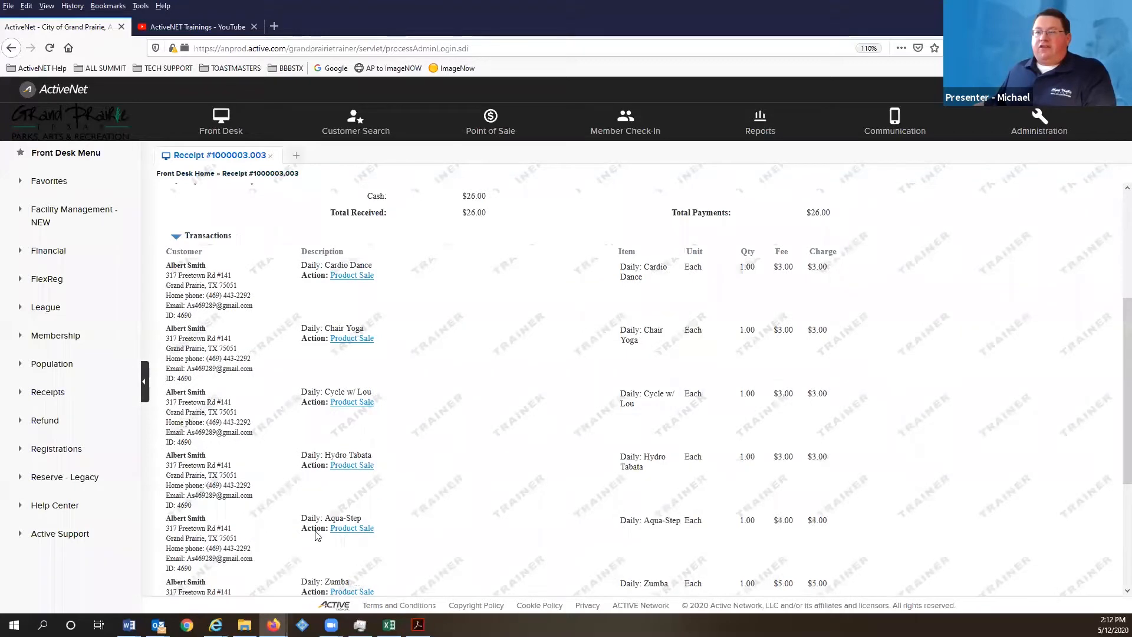
{"action": "scroll", "coordinate": [433, 361], "scroll_direction": "up", "scroll_amount": 3}
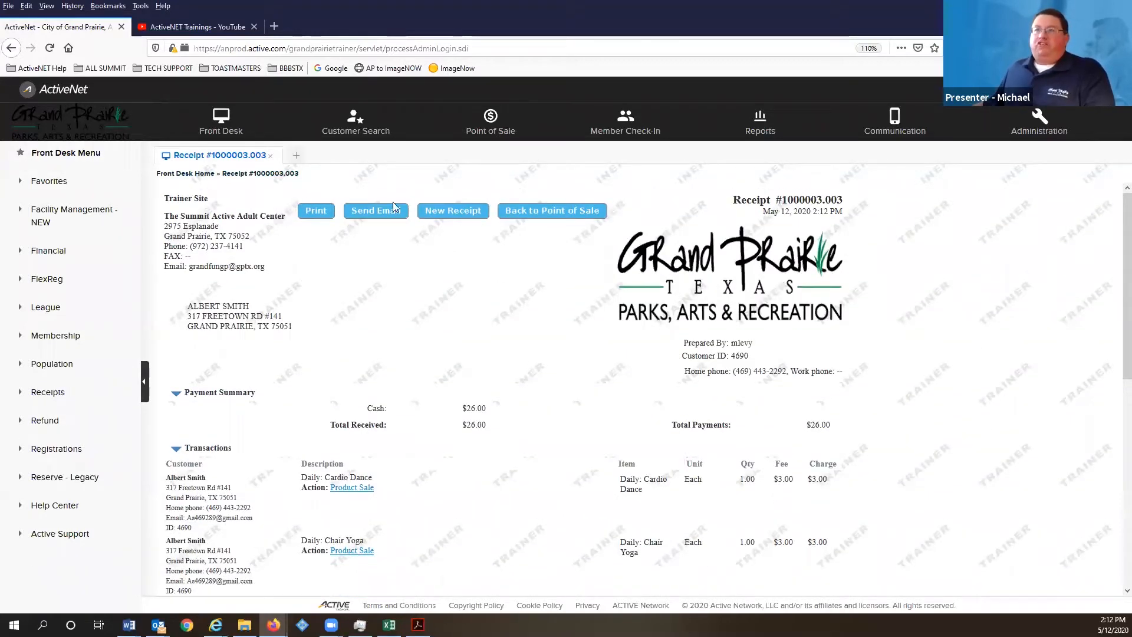
{"action": "left_click", "coordinate": [488, 120]}
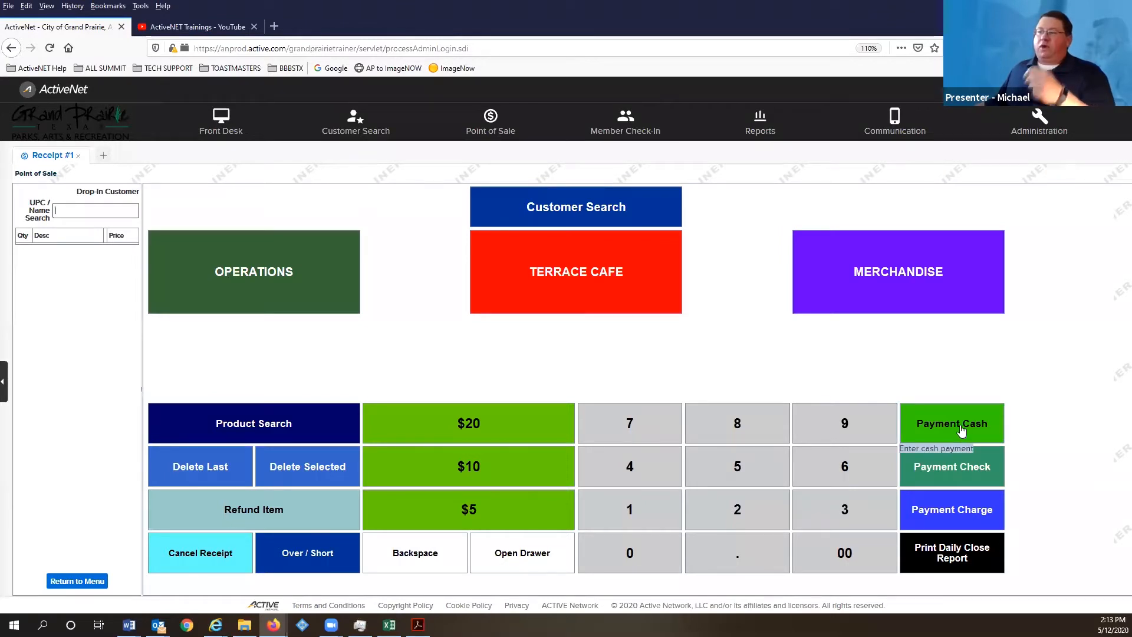
- Ring up Yoga, Tai Chi and B-QUAD daily classes for a drop-in customer, totaling 19.00
{"action": "left_click", "coordinate": [234, 267]}
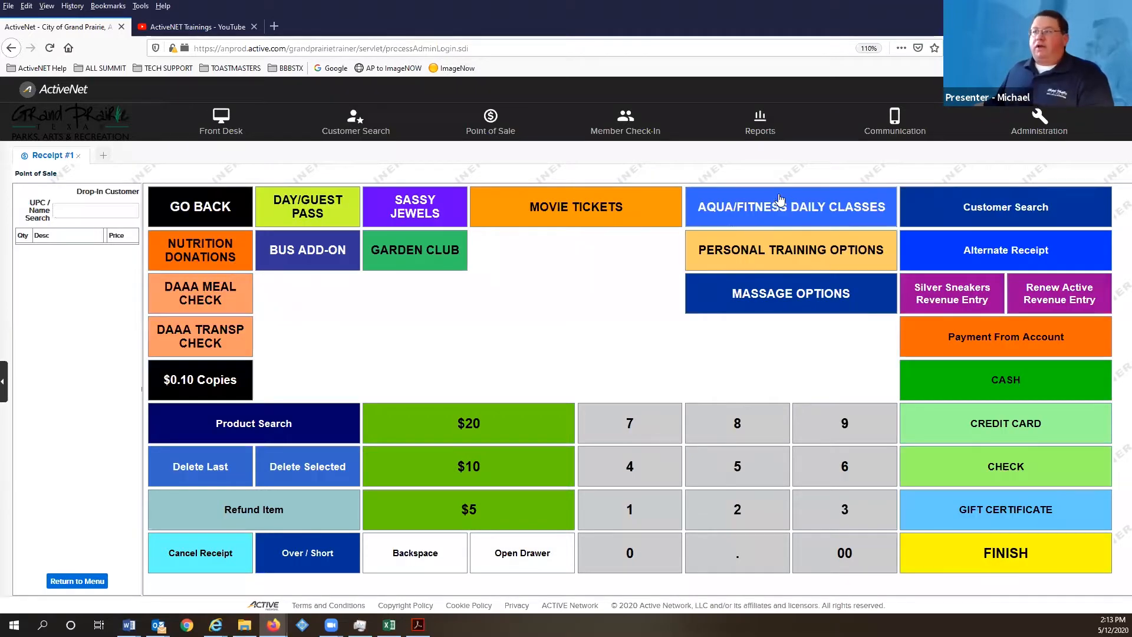
{"action": "left_click", "coordinate": [766, 206]}
{"action": "left_click", "coordinate": [317, 298]}
{"action": "left_click", "coordinate": [201, 289]}
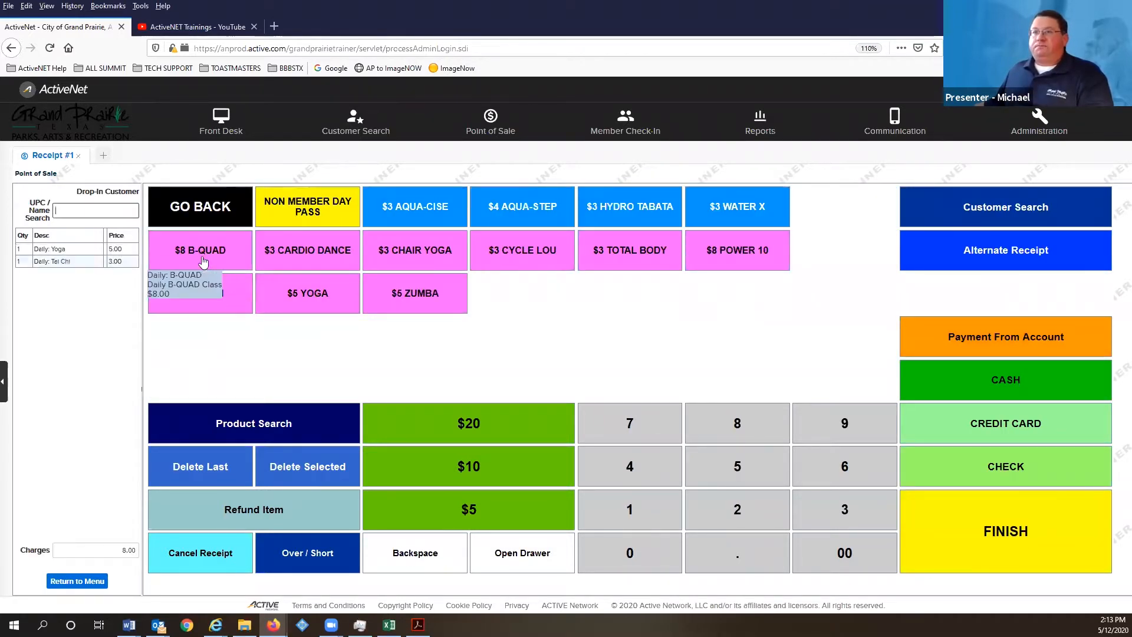
{"action": "left_click", "coordinate": [203, 258]}
{"action": "left_click", "coordinate": [413, 212]}
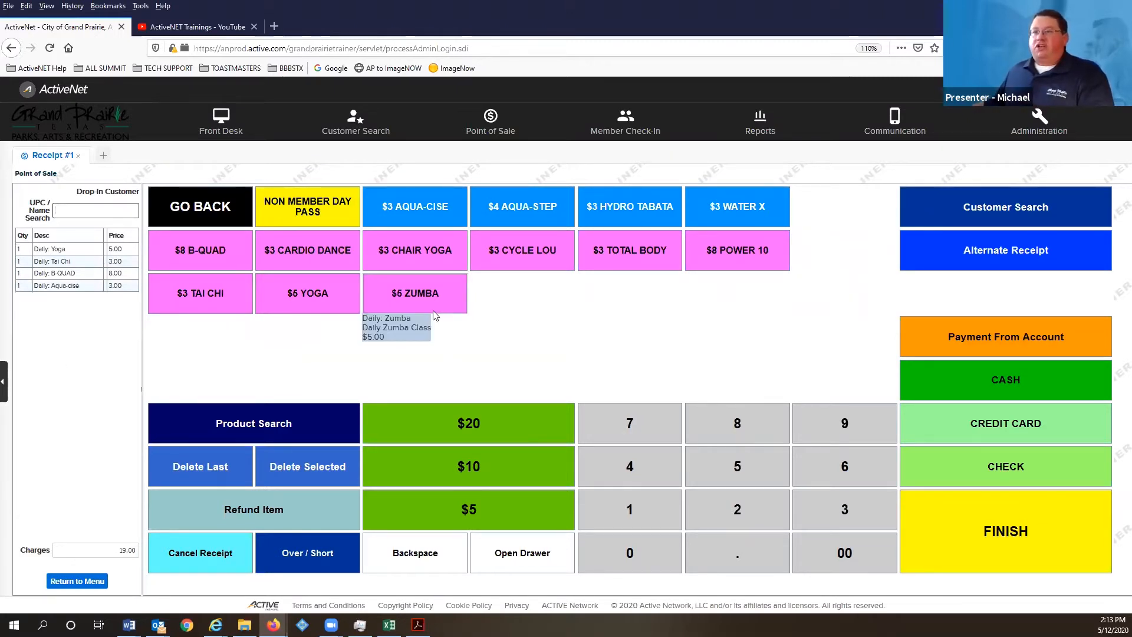
- Take 20.00 cash for the 19.00 total, leaving 1.00 change, and finish the sale
{"action": "left_click", "coordinate": [1009, 379]}
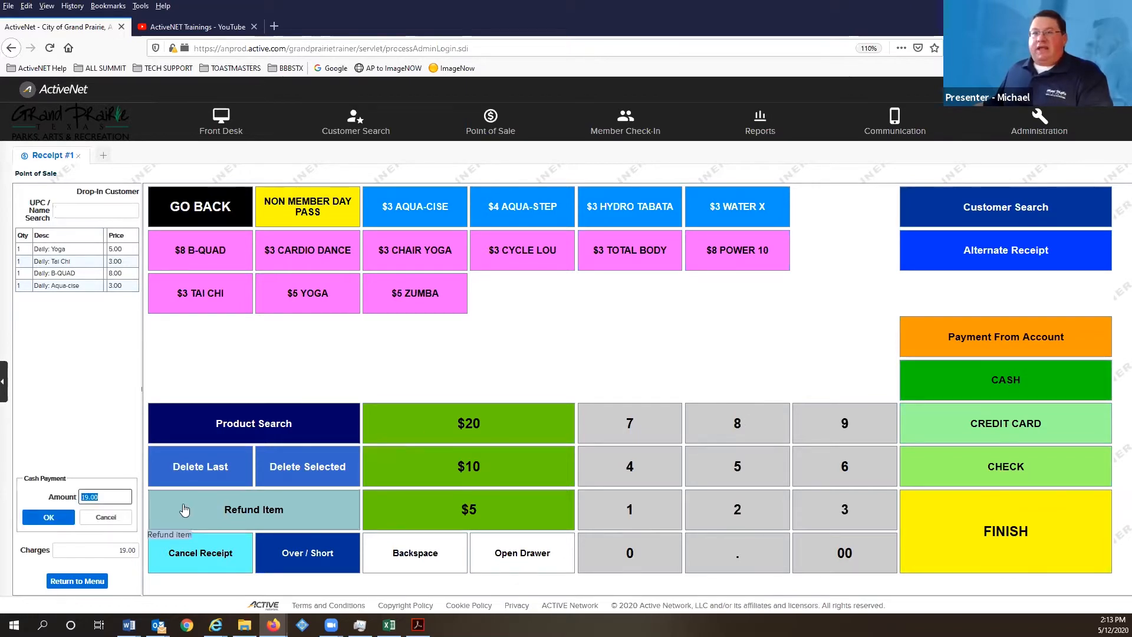
{"action": "type", "text": "20.00"}
{"action": "left_click", "coordinate": [68, 518]}
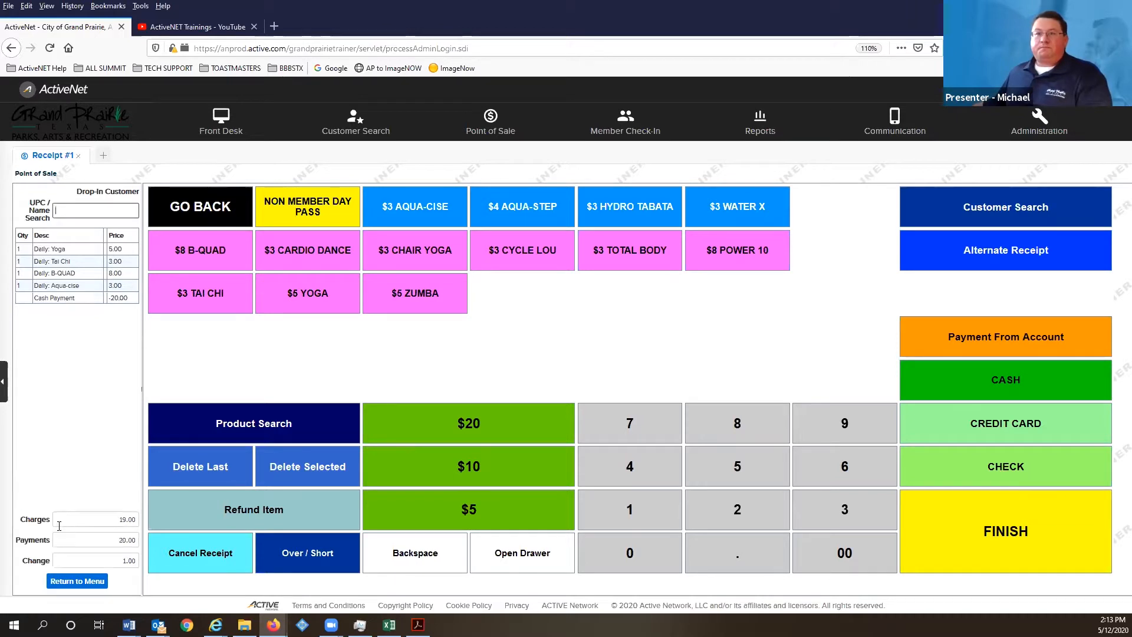
{"action": "left_click", "coordinate": [1070, 545]}
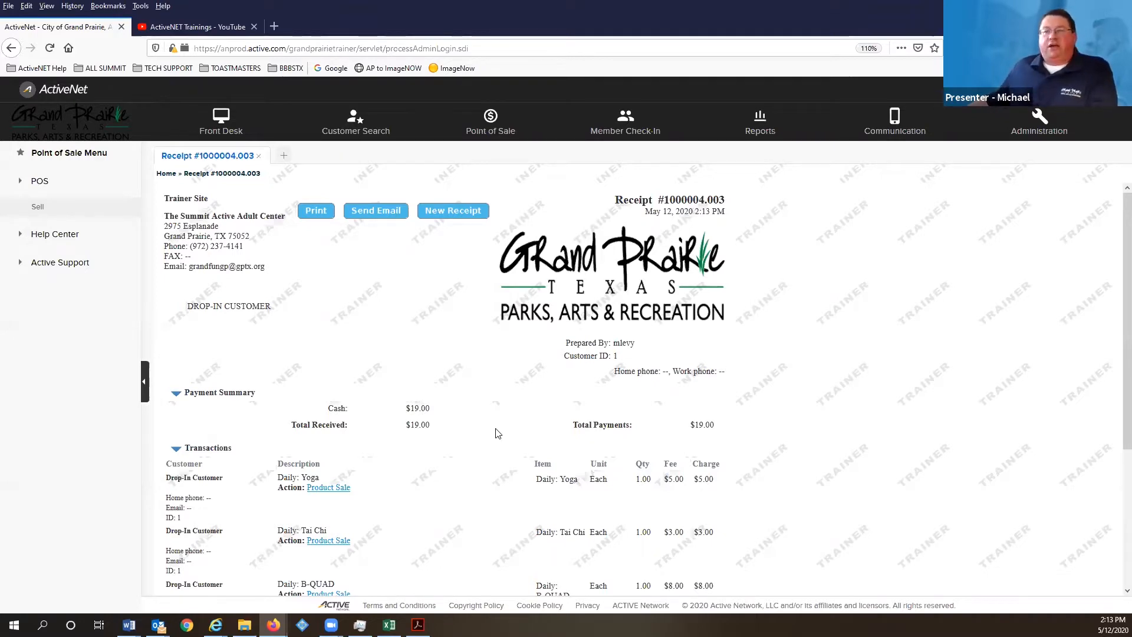
{"action": "scroll", "coordinate": [495, 434], "scroll_direction": "down", "scroll_amount": 4}
{"action": "scroll", "coordinate": [386, 329], "scroll_direction": "up", "scroll_amount": 4}
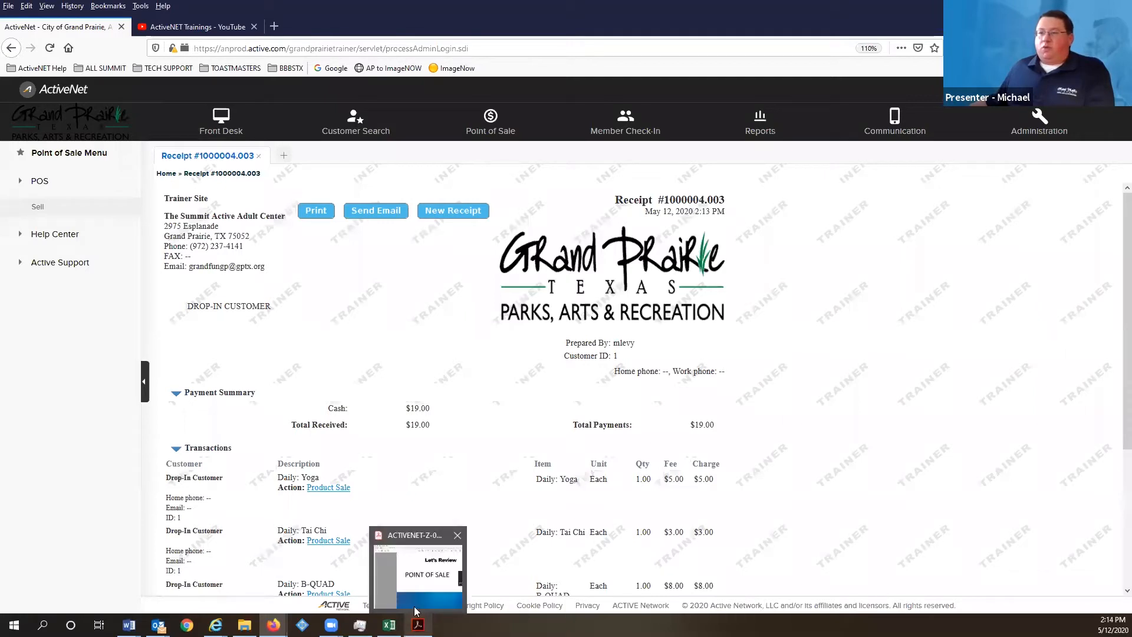
{"action": "left_click", "coordinate": [418, 589]}
{"action": "scroll", "coordinate": [307, 328], "scroll_direction": "down", "scroll_amount": 3}
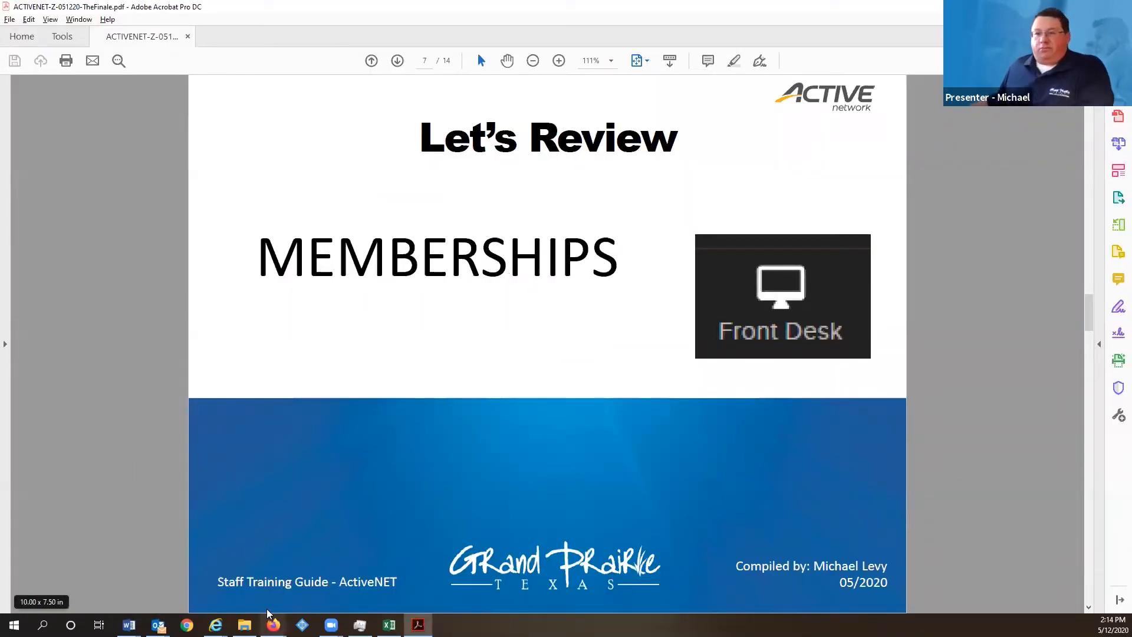
{"action": "mouse_move", "coordinate": [273, 625]}
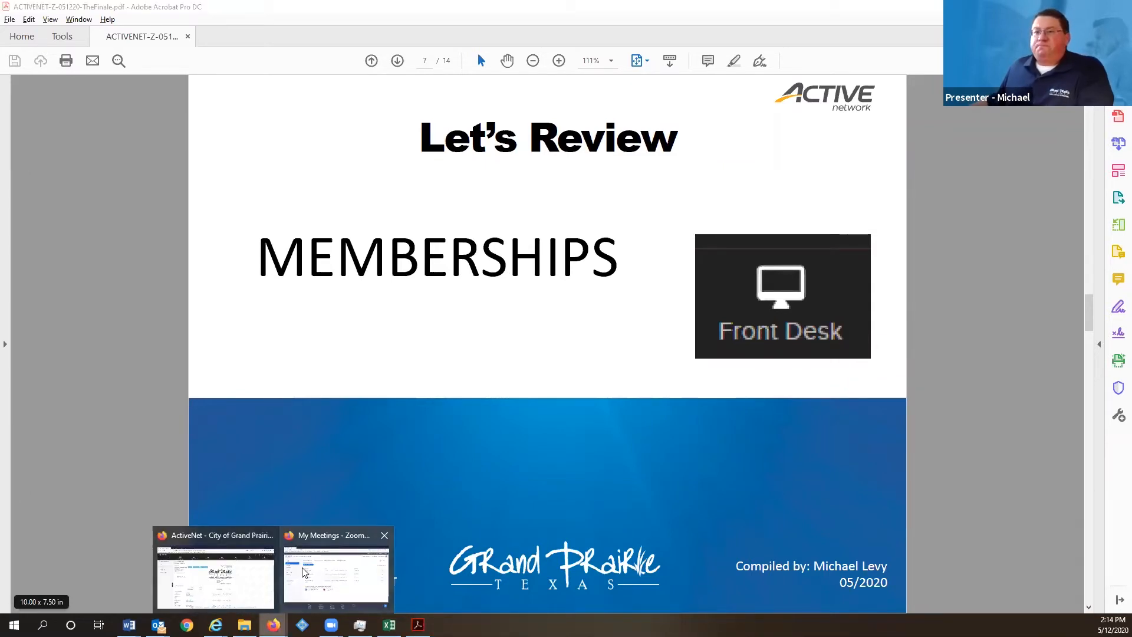
{"action": "left_click", "coordinate": [248, 557]}
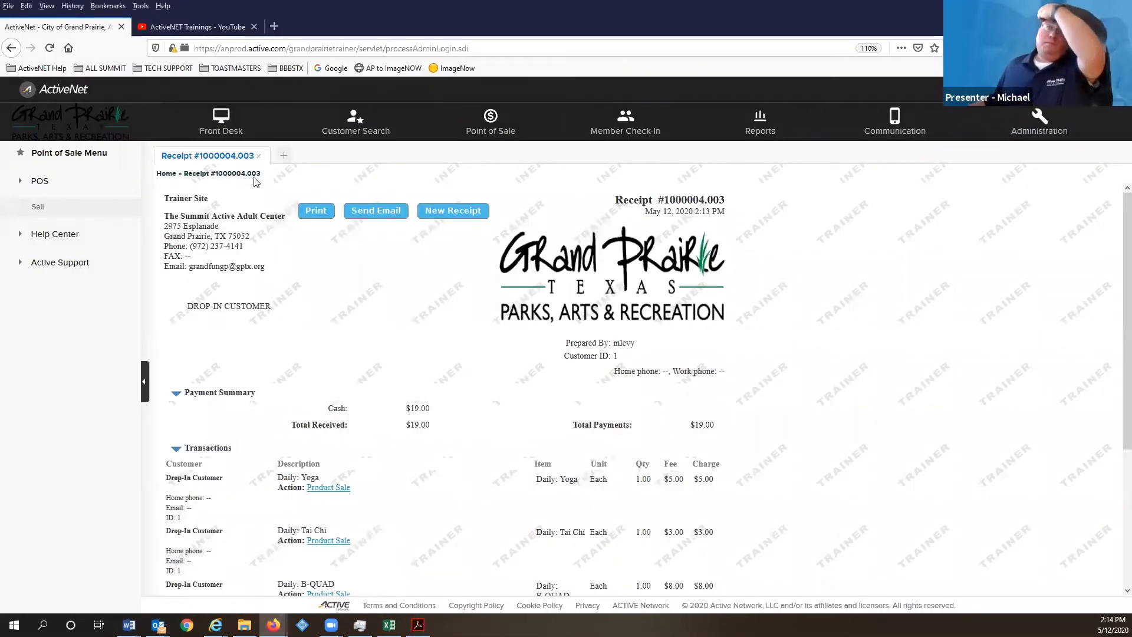
- Go to the Front Desk to start a new pending receipt
{"action": "left_click", "coordinate": [224, 121]}
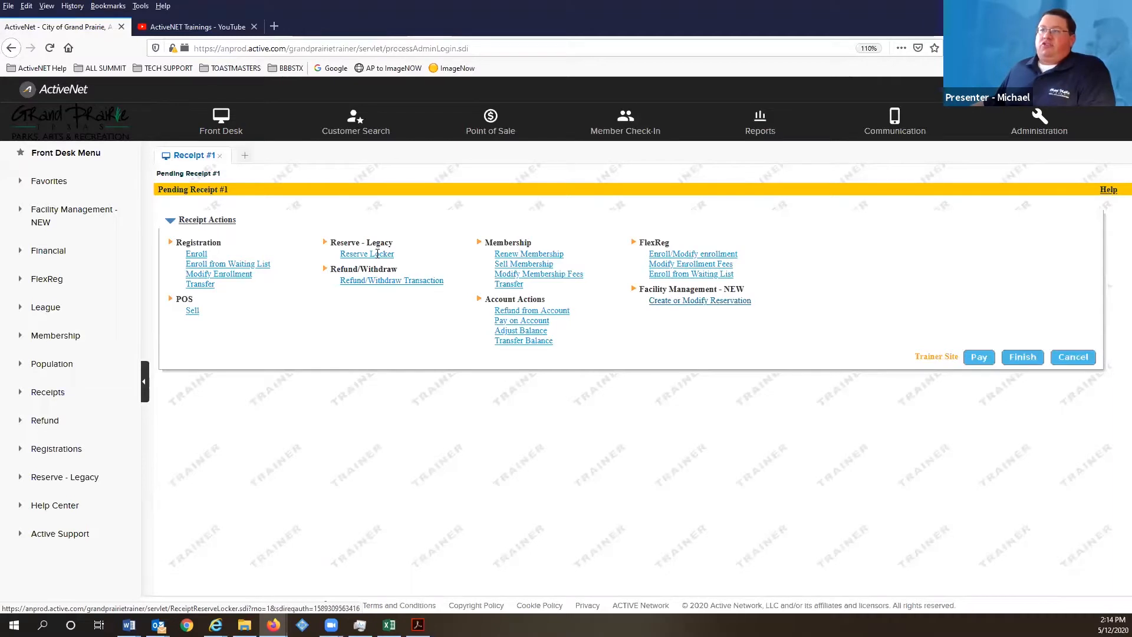
- Start a membership sale and pick the Summit - Annual 50+ Resident package from a * search
{"action": "left_click", "coordinate": [503, 265]}
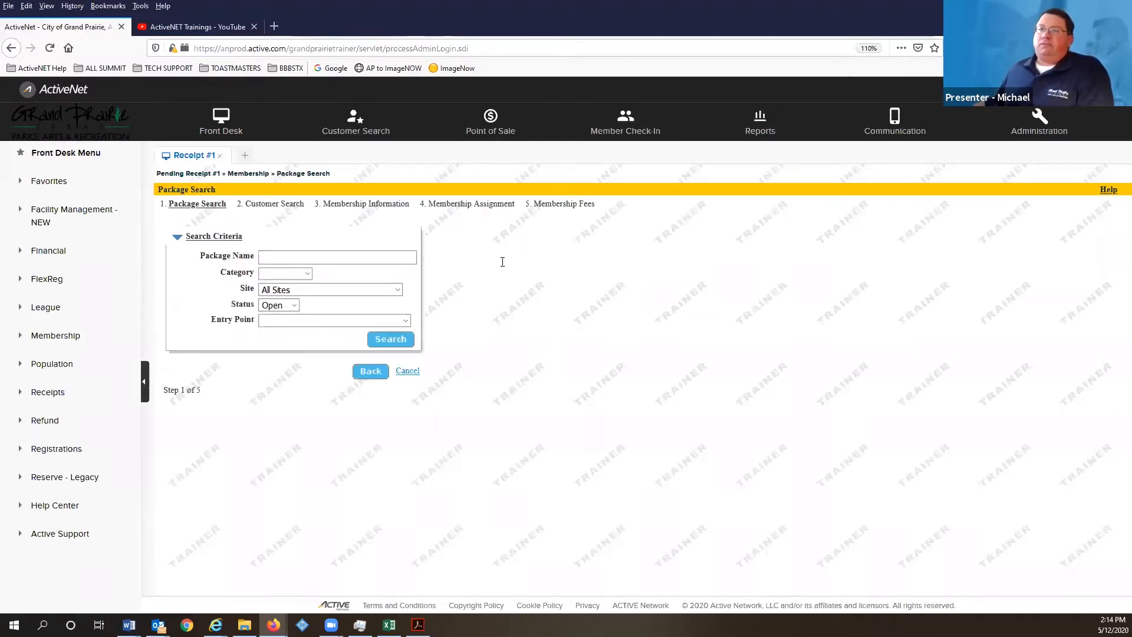
{"action": "left_click", "coordinate": [296, 258]}
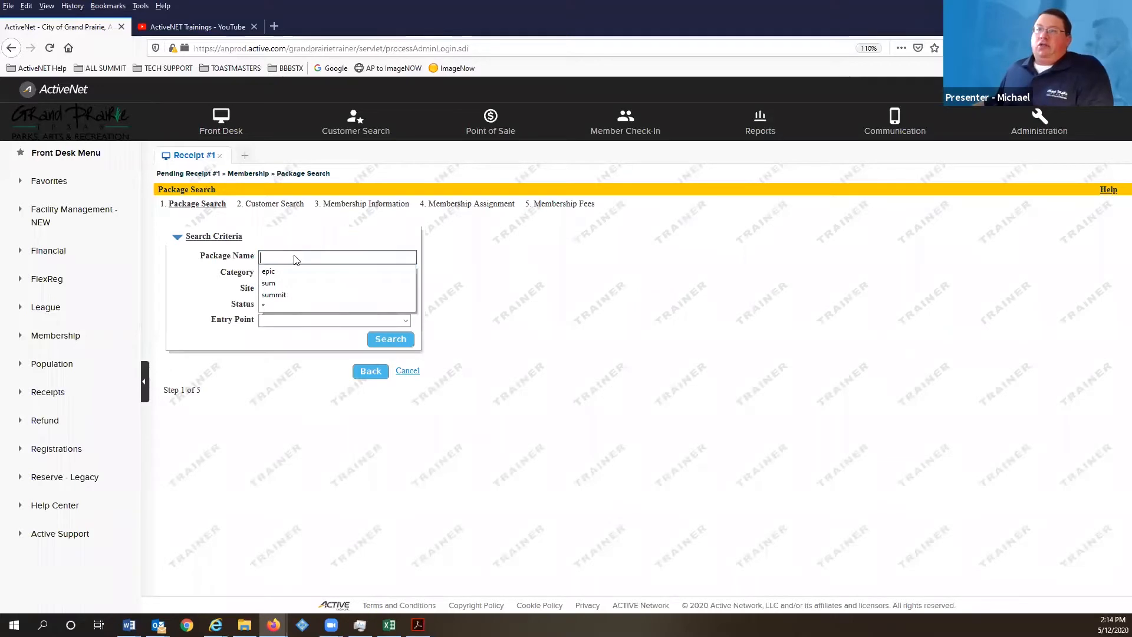
{"action": "left_click", "coordinate": [280, 302]}
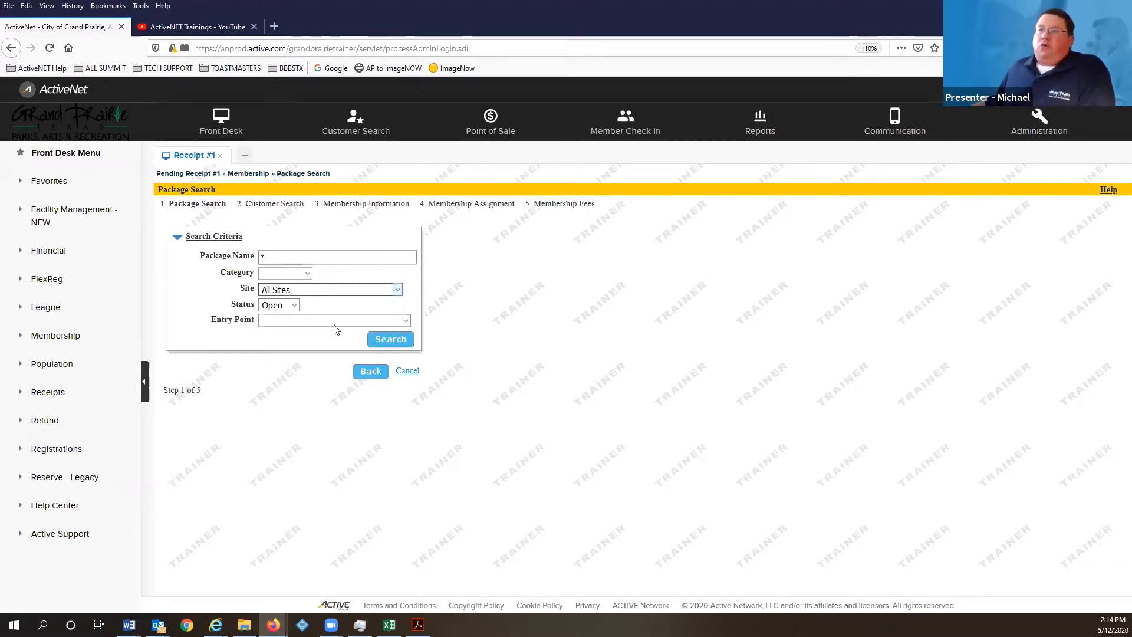
{"action": "left_click", "coordinate": [381, 345]}
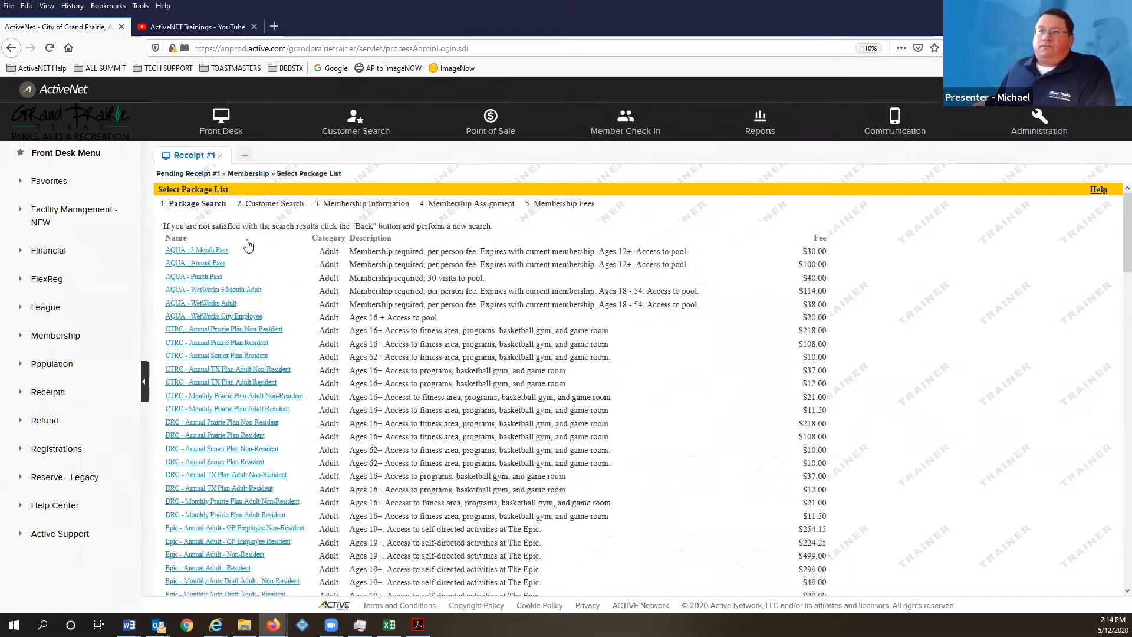
{"action": "scroll", "coordinate": [248, 252], "scroll_direction": "down", "scroll_amount": 15}
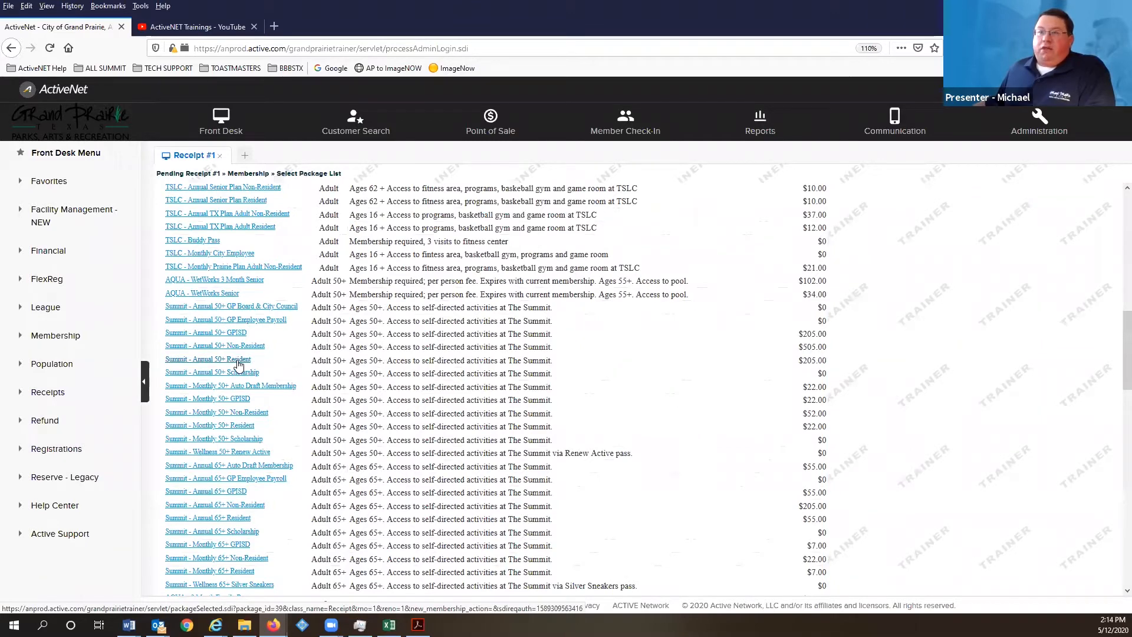
{"action": "left_click", "coordinate": [239, 361]}
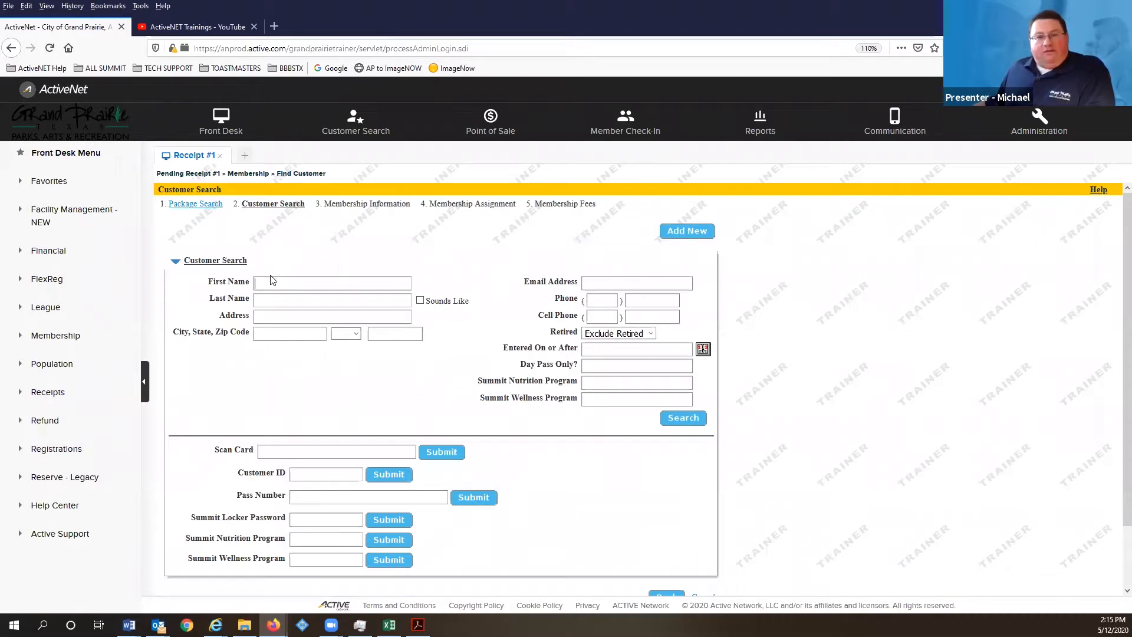
- Search customers by last name and assign the matching customer to the membership
{"action": "left_click", "coordinate": [277, 298]}
{"action": "type", "text": "smith"}
{"action": "key", "text": "Return"}
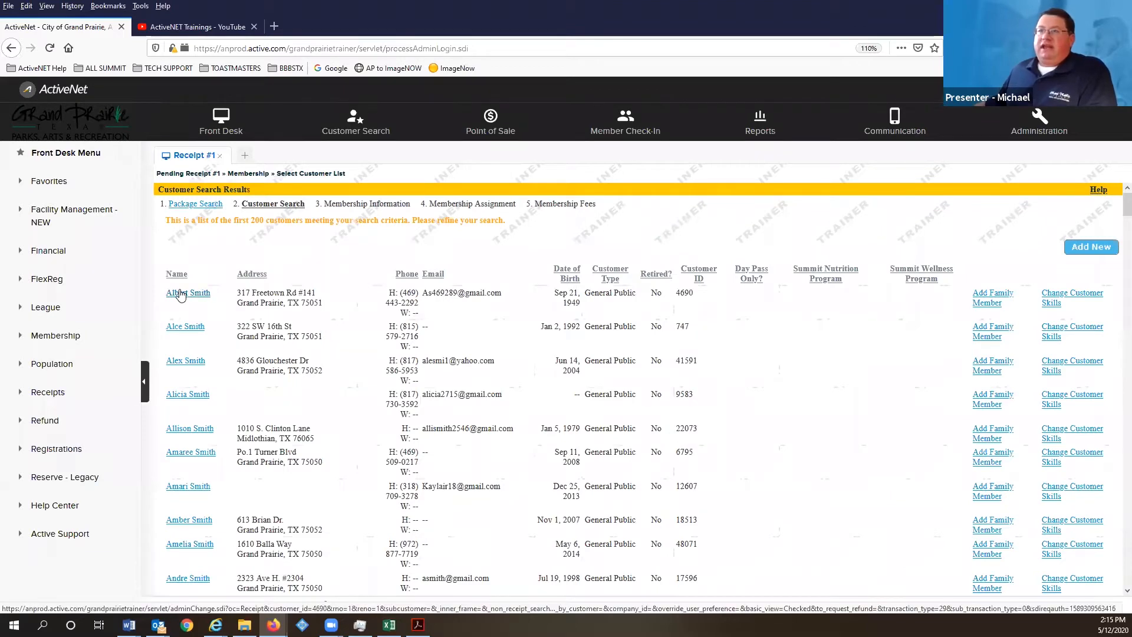
{"action": "left_click", "coordinate": [180, 293]}
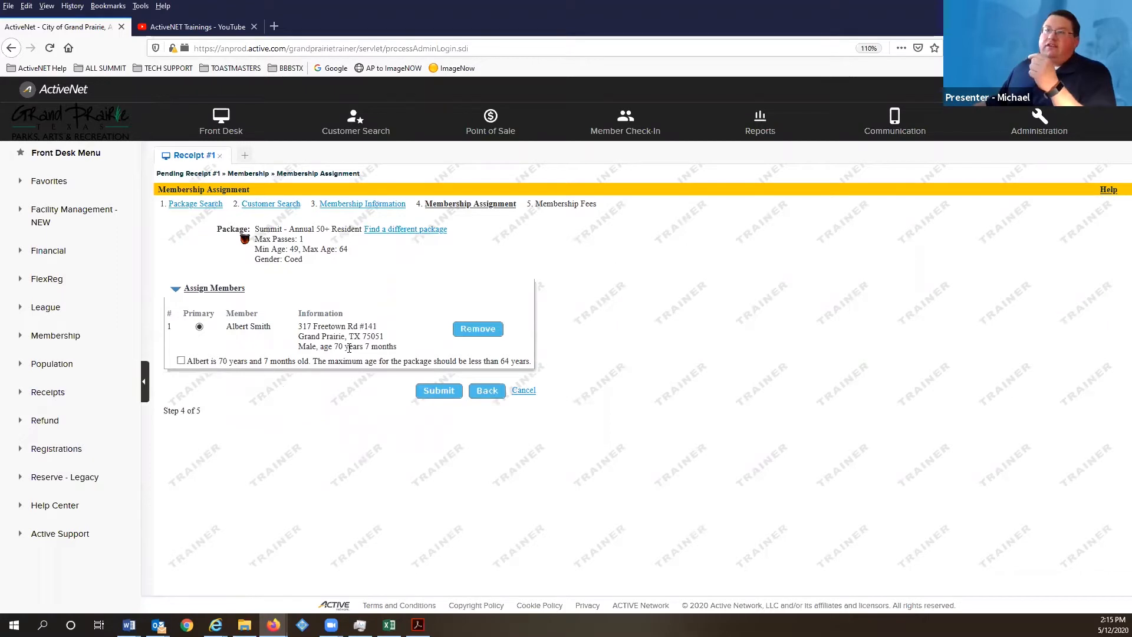
- Override the maximum-age warning for the 70-year-old member and submit the assignment
{"action": "left_click", "coordinate": [181, 362]}
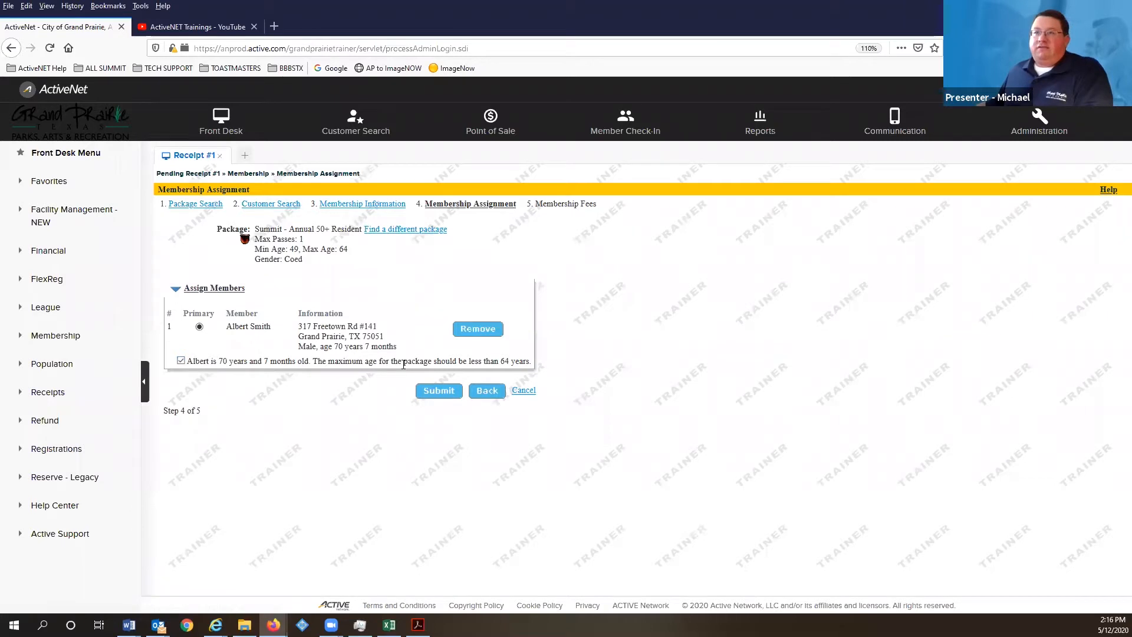
{"action": "left_click", "coordinate": [420, 386]}
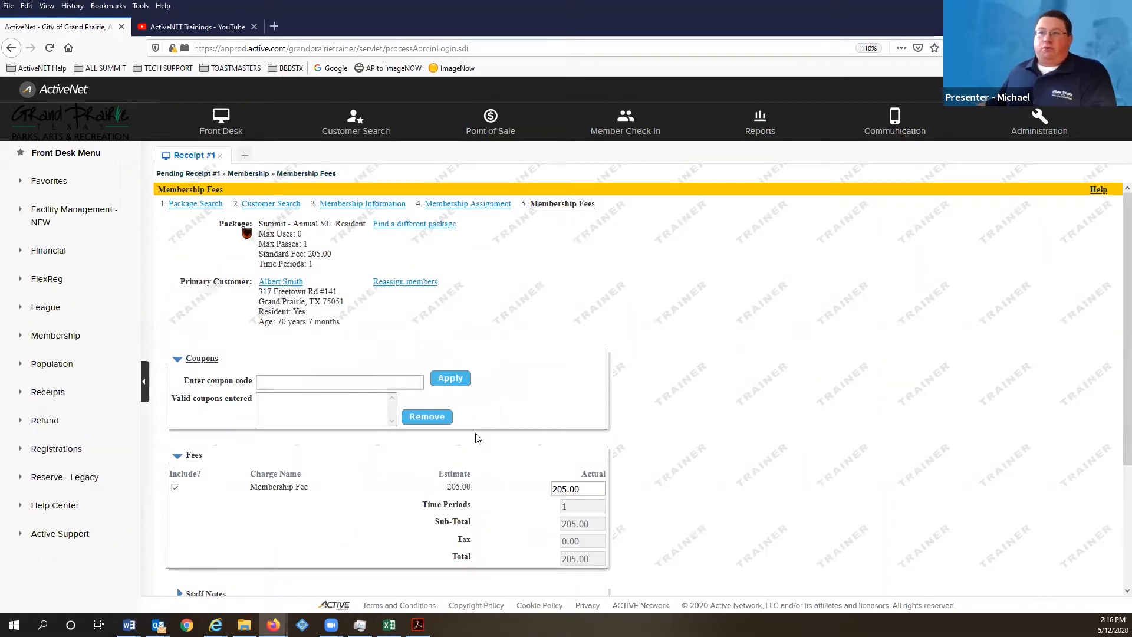
- Agree to the membership waiver and add the $205.00 Summit - Annual 50+ Resident fee to the receipt
{"action": "scroll", "coordinate": [271, 371], "scroll_direction": "down", "scroll_amount": 3}
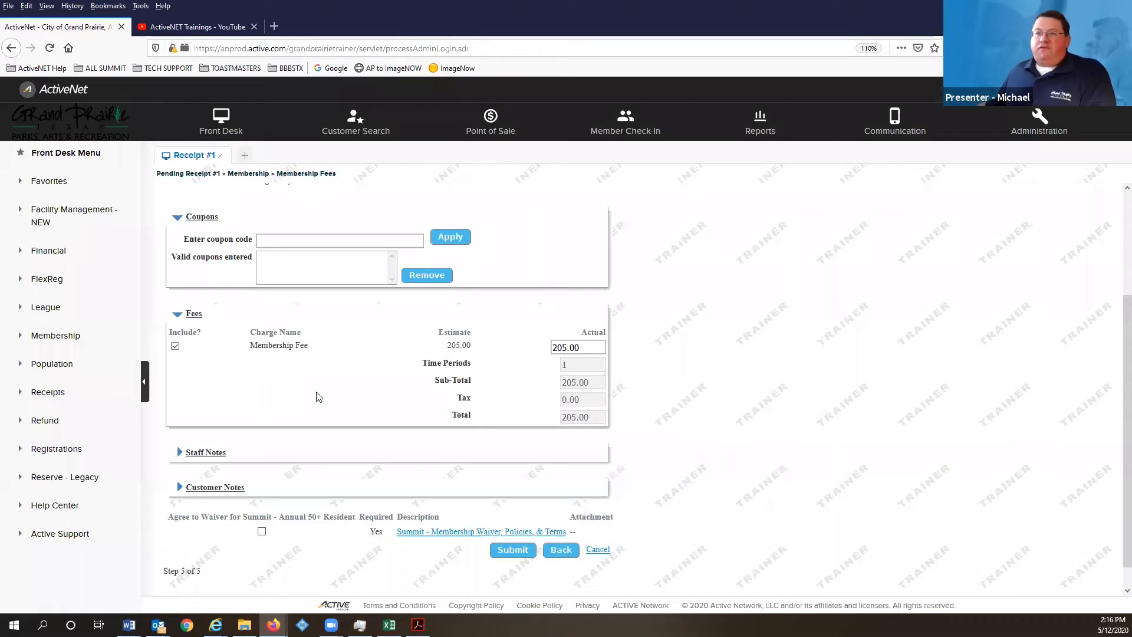
{"action": "scroll", "coordinate": [295, 389], "scroll_direction": "down", "scroll_amount": 1}
{"action": "left_click", "coordinate": [203, 428]}
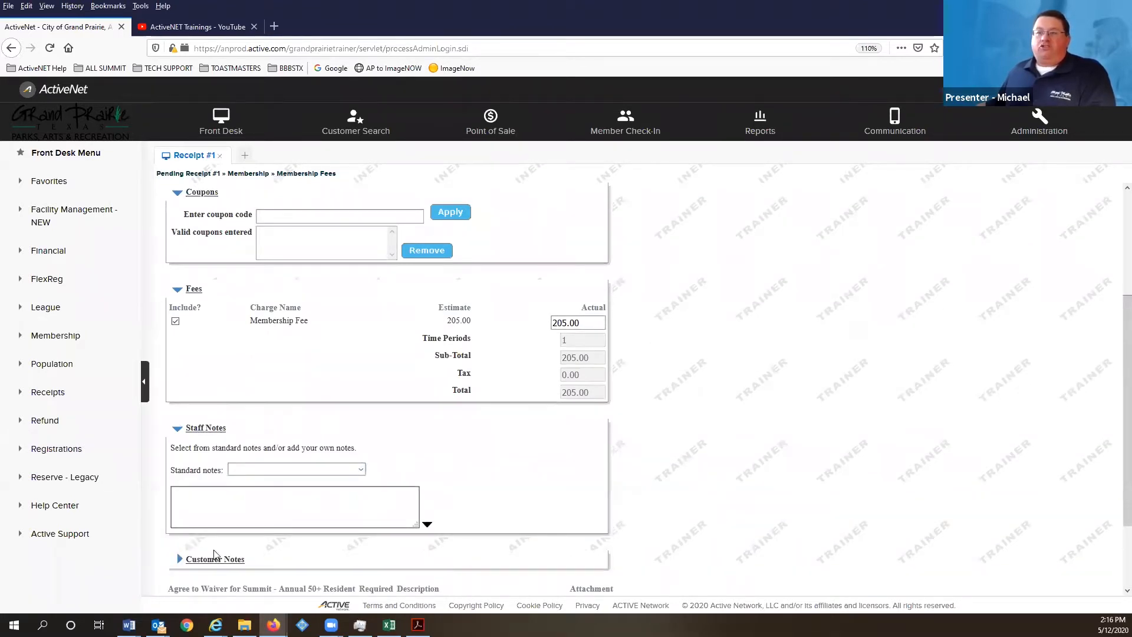
{"action": "left_click", "coordinate": [194, 428]}
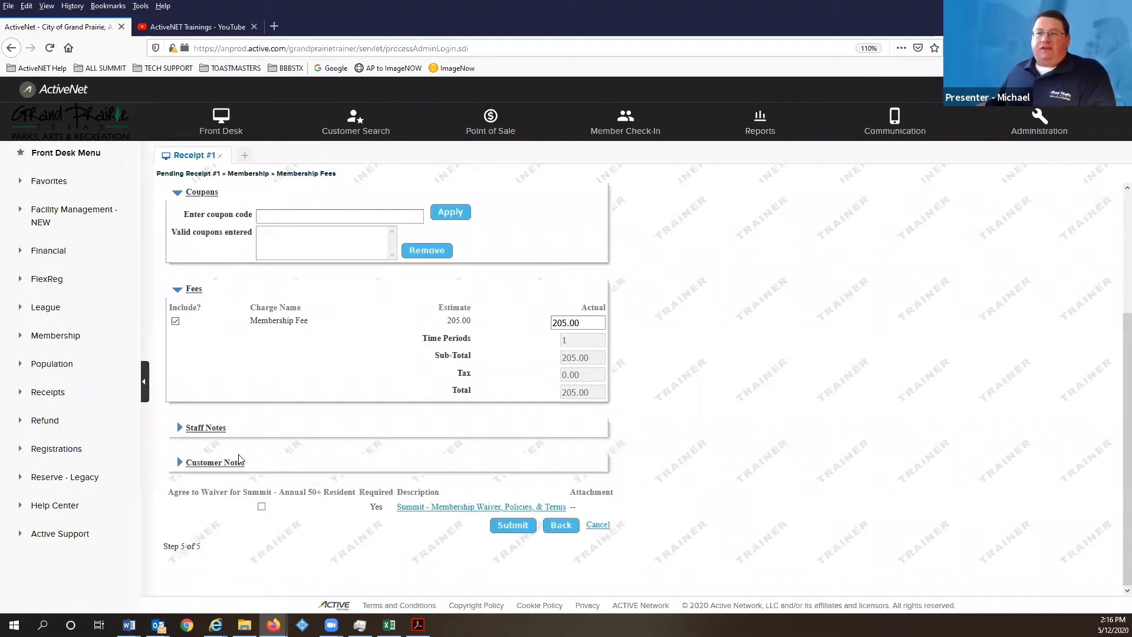
{"action": "left_click", "coordinate": [262, 507]}
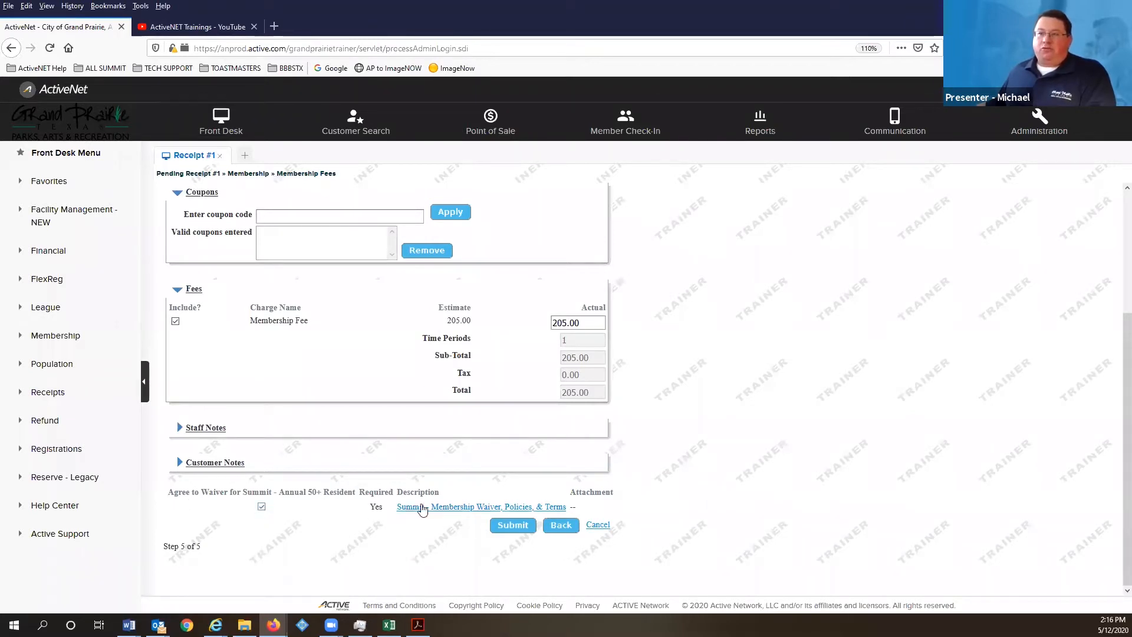
{"action": "left_click", "coordinate": [511, 526]}
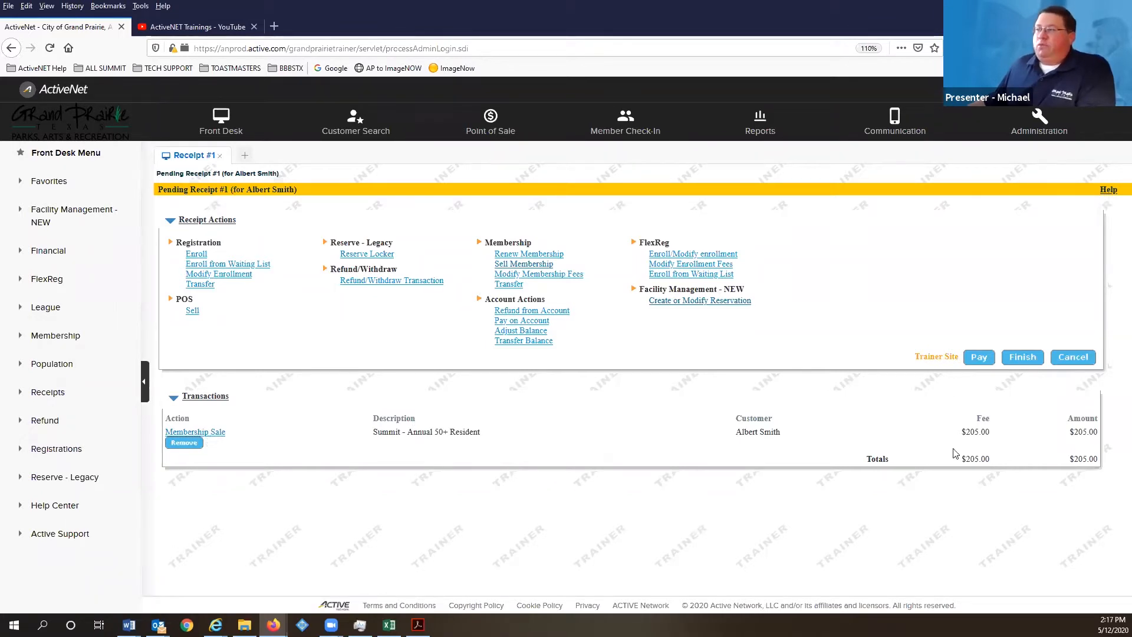
- Pay the pending receipt with the membership customer selected as payer for 205.00
{"action": "left_click", "coordinate": [974, 356]}
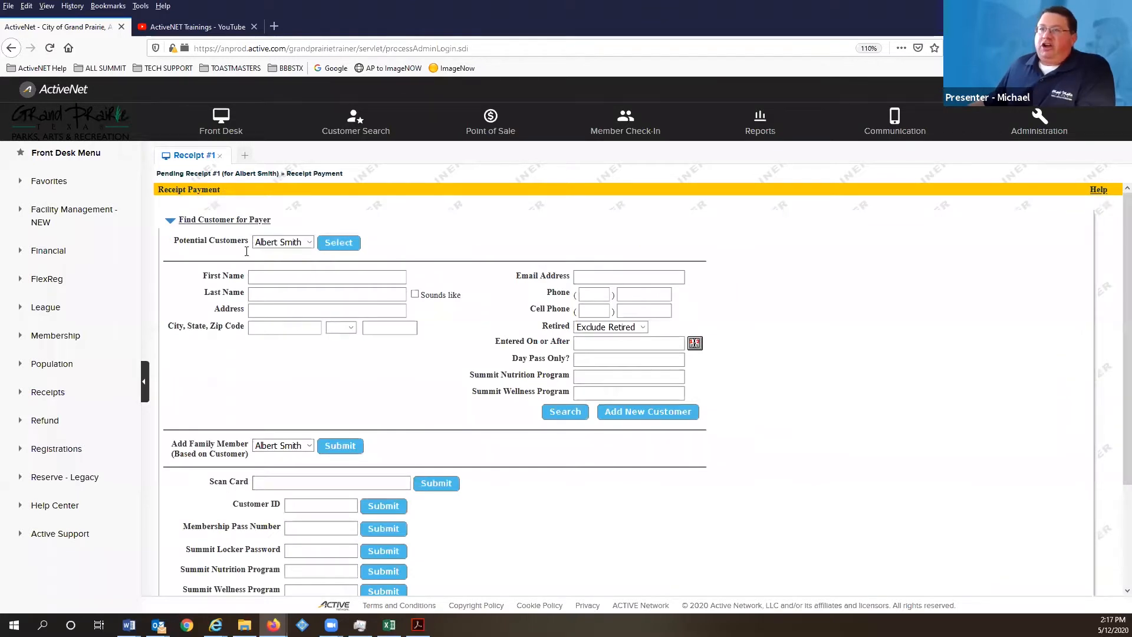
{"action": "left_click", "coordinate": [346, 243]}
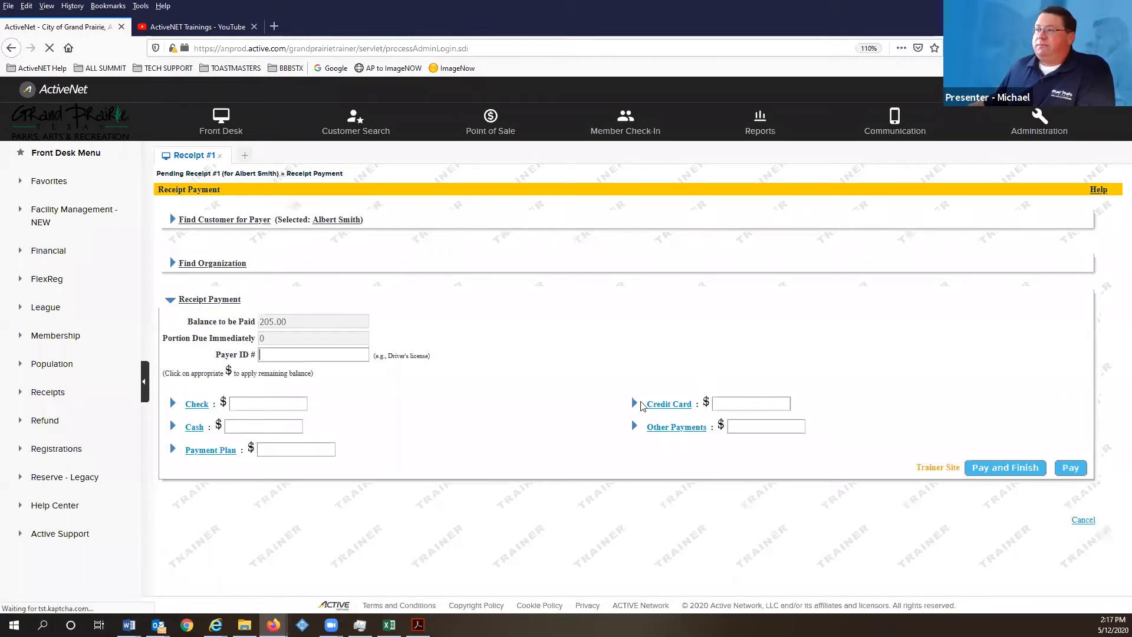
- Choose credit card payment and enter the cardholder's name and the card number
{"action": "left_click", "coordinate": [665, 409]}
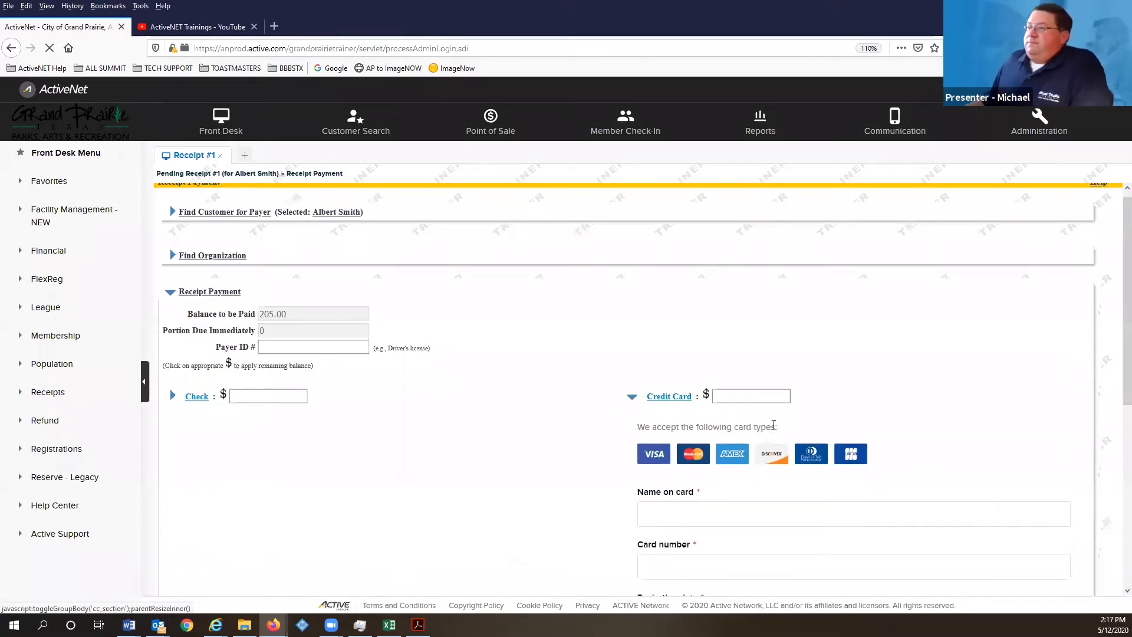
{"action": "scroll", "coordinate": [688, 323], "scroll_direction": "down", "scroll_amount": 3}
{"action": "left_click", "coordinate": [690, 321]}
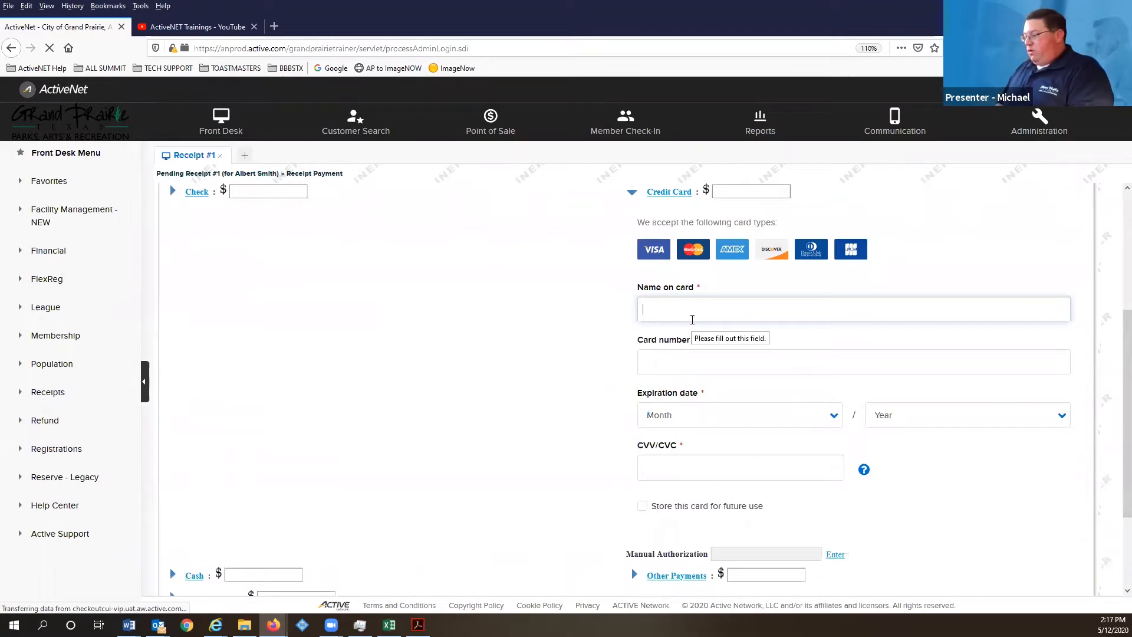
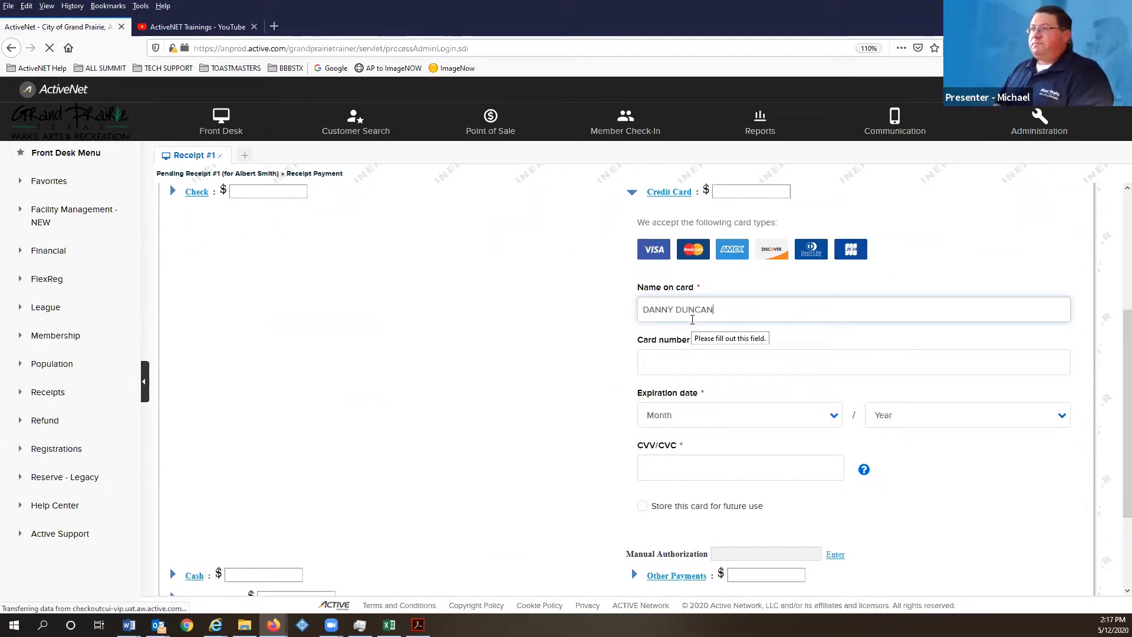
{"action": "key", "text": "Tab"}
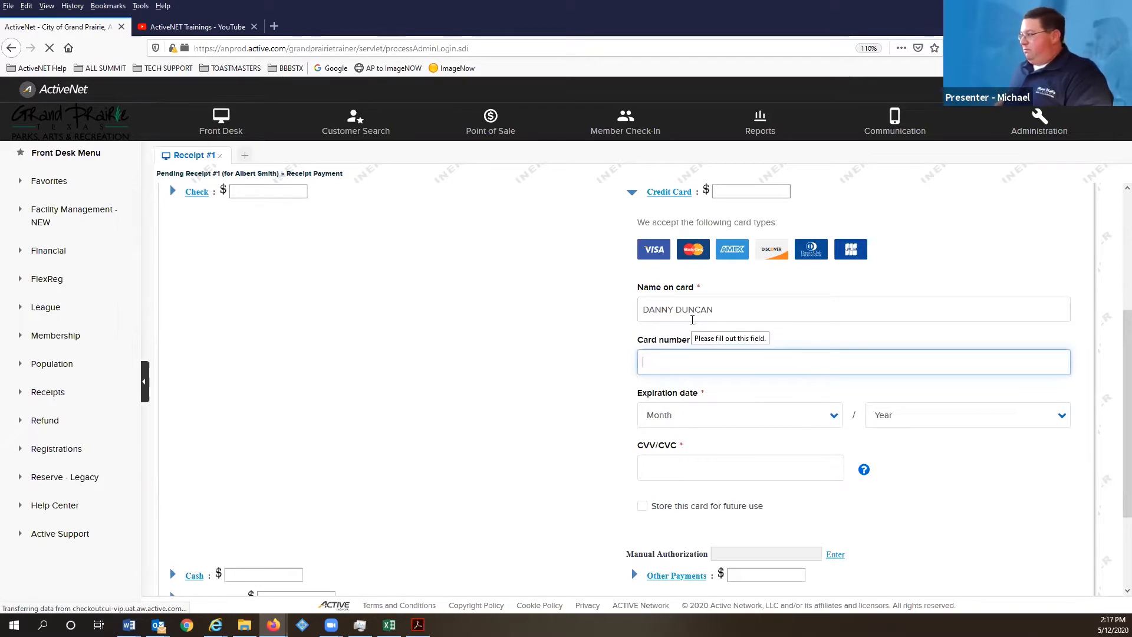
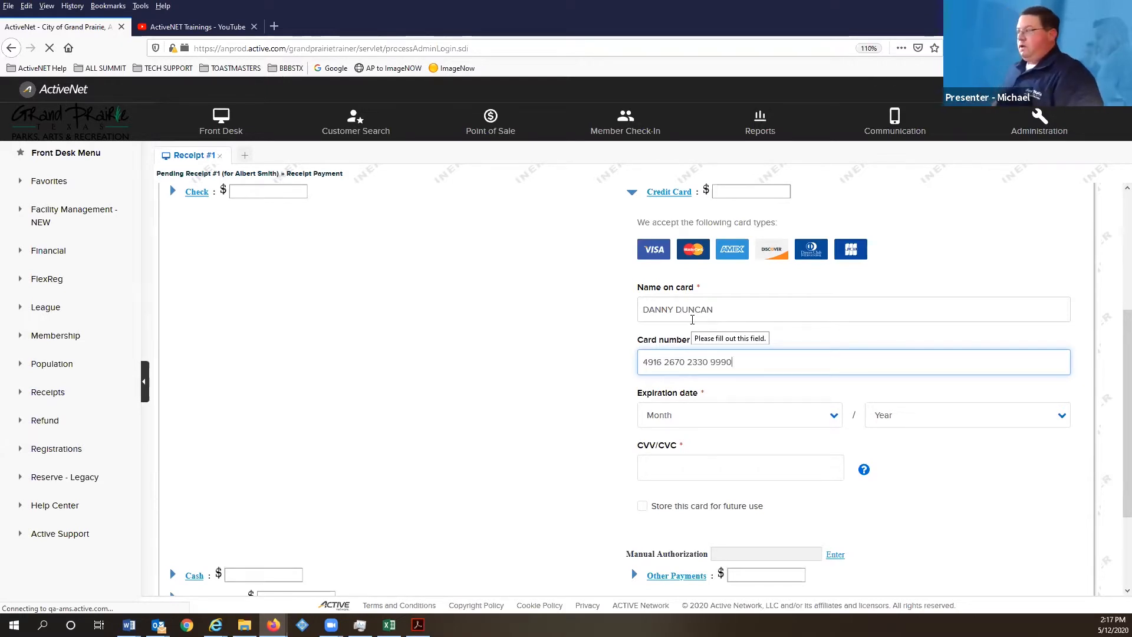
{"action": "key", "text": "Tab"}
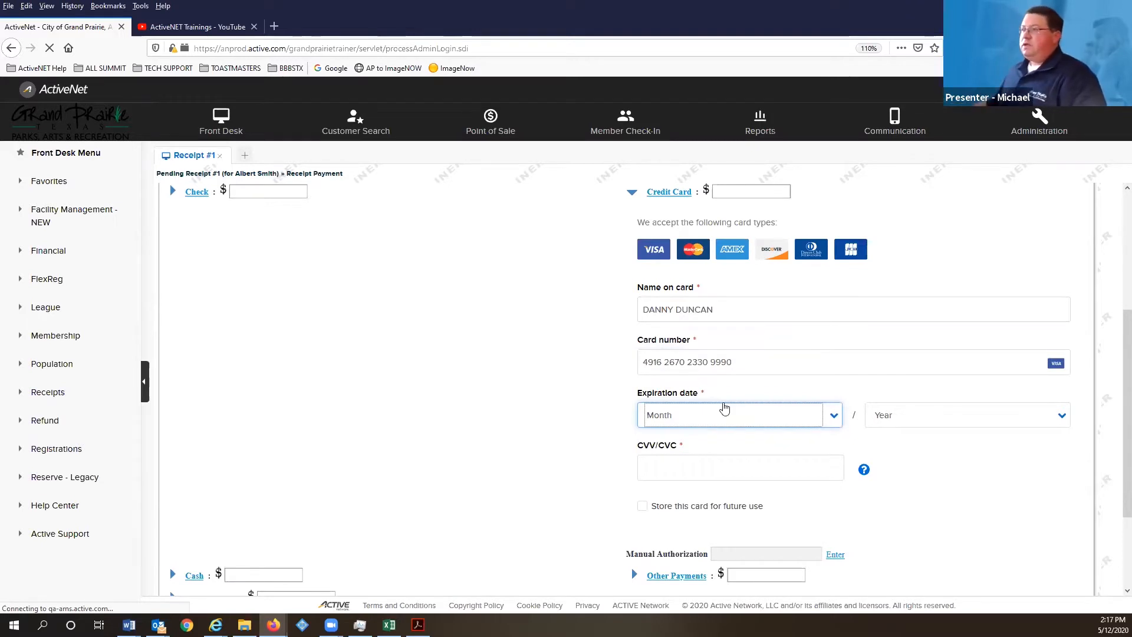
- Set expiry month 5 and year 2020, enter the security code, and submit the payment
{"action": "left_click", "coordinate": [729, 415]}
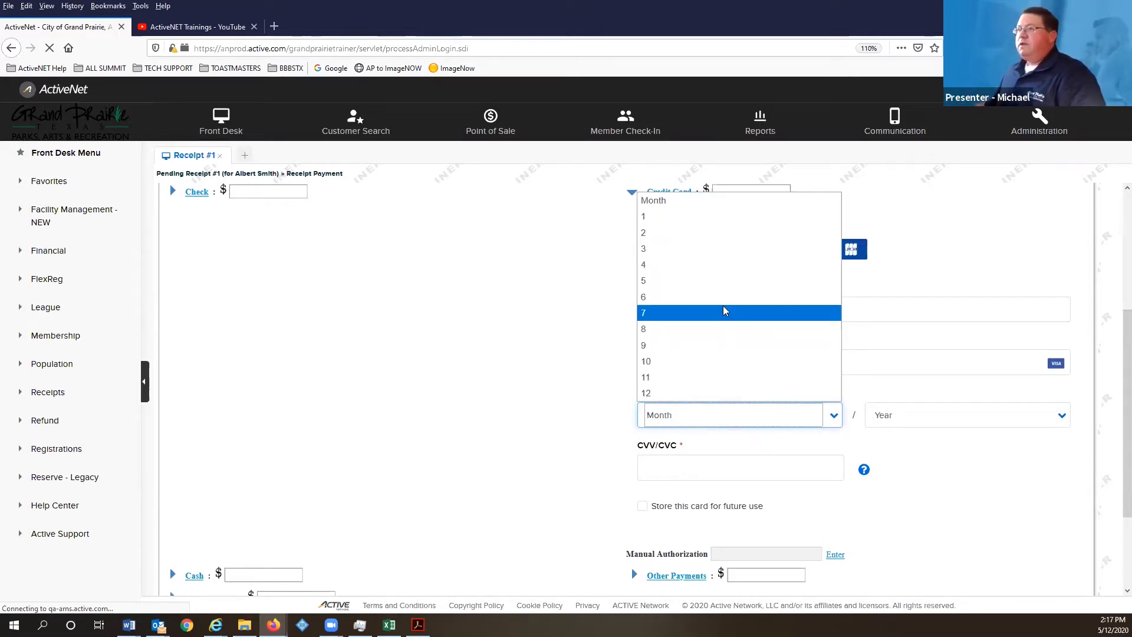
{"action": "left_click", "coordinate": [714, 280]}
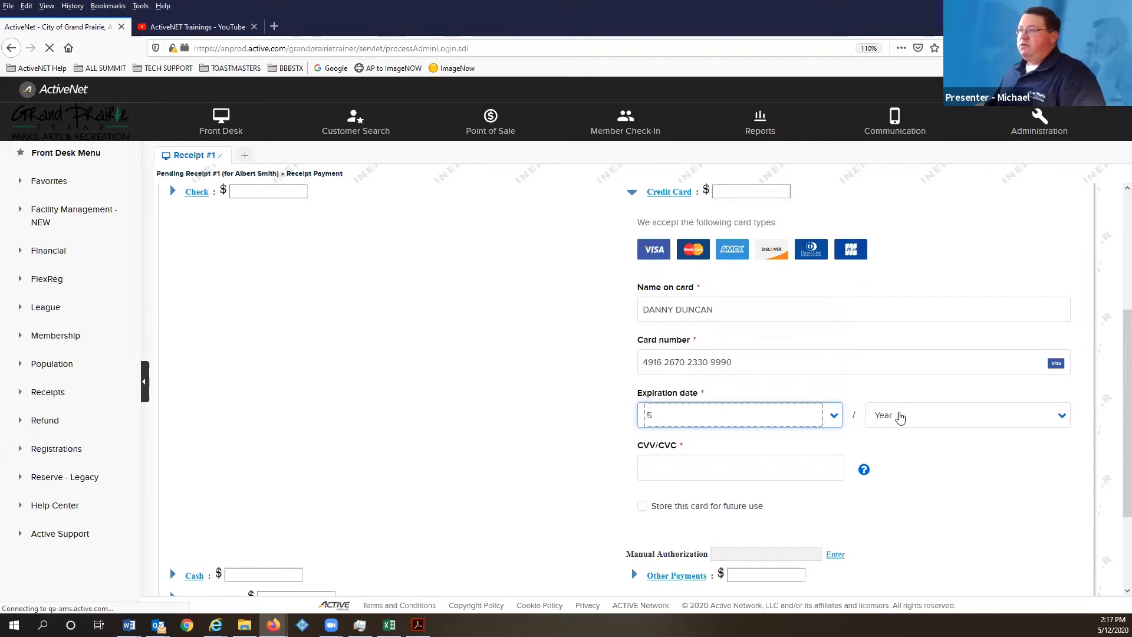
{"action": "left_click", "coordinate": [897, 416]}
{"action": "left_click", "coordinate": [891, 105]}
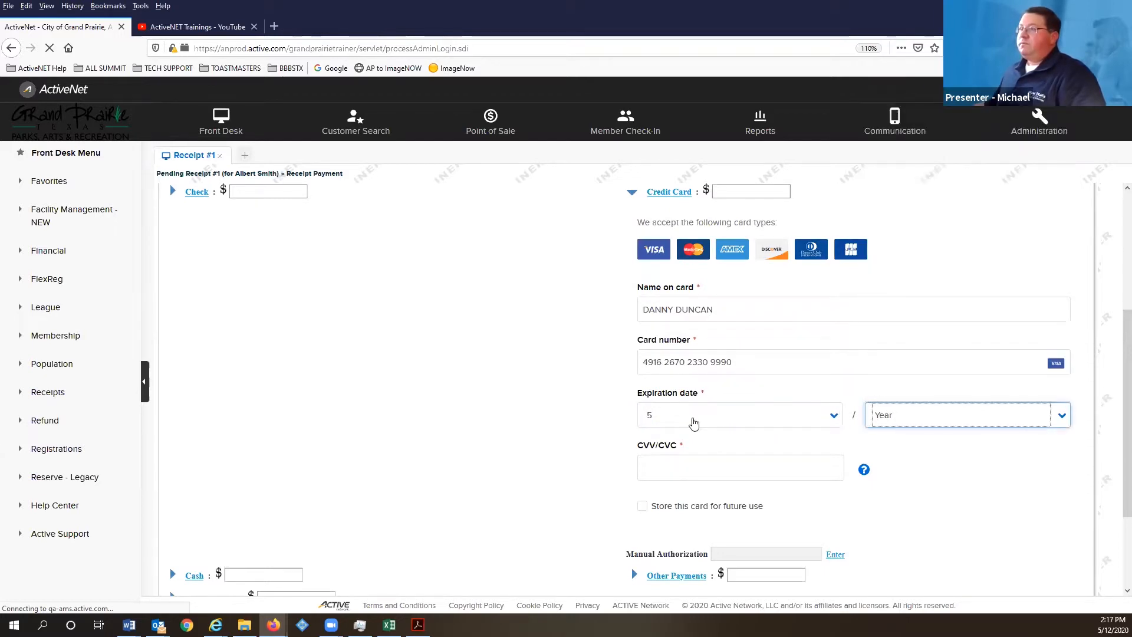
{"action": "left_click", "coordinate": [684, 464]}
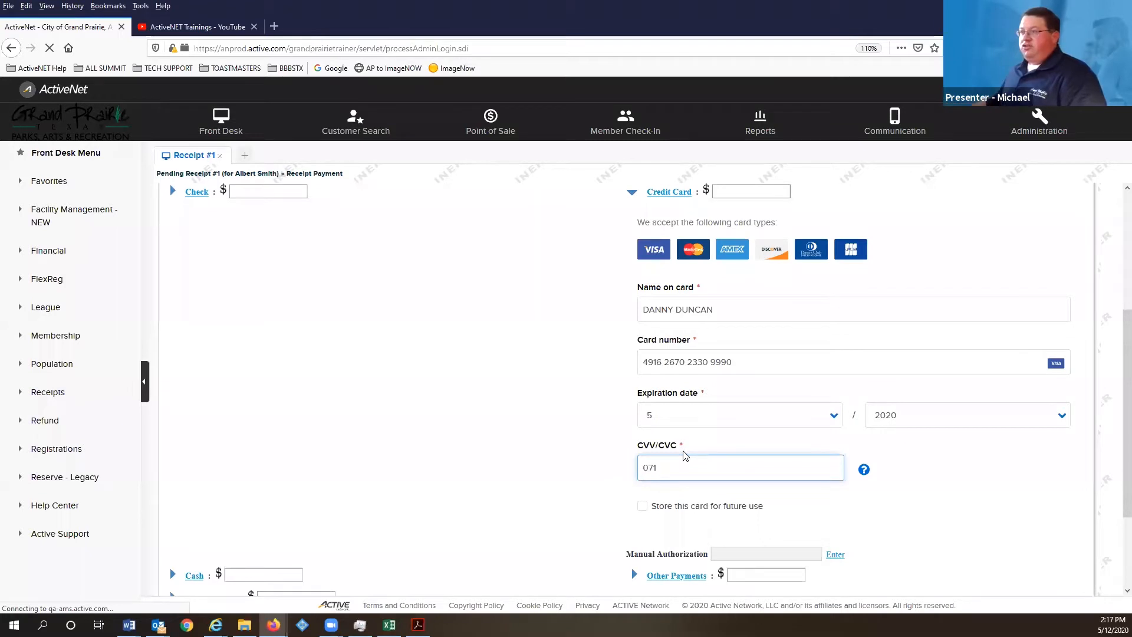
{"action": "scroll", "coordinate": [766, 460], "scroll_direction": "down", "scroll_amount": 2}
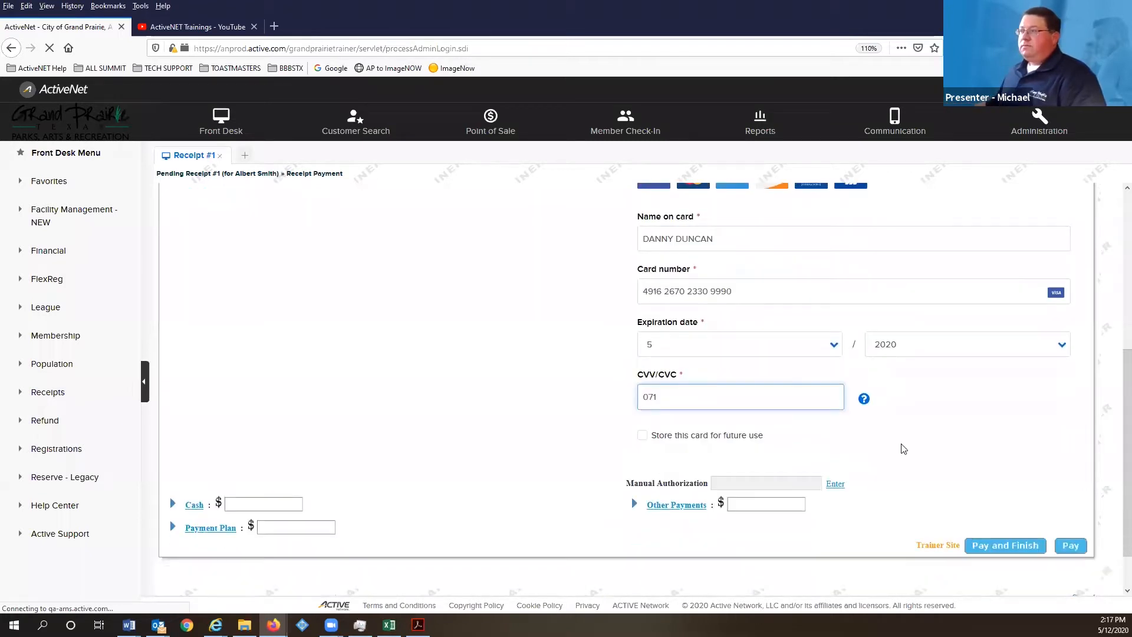
{"action": "left_click", "coordinate": [1021, 547]}
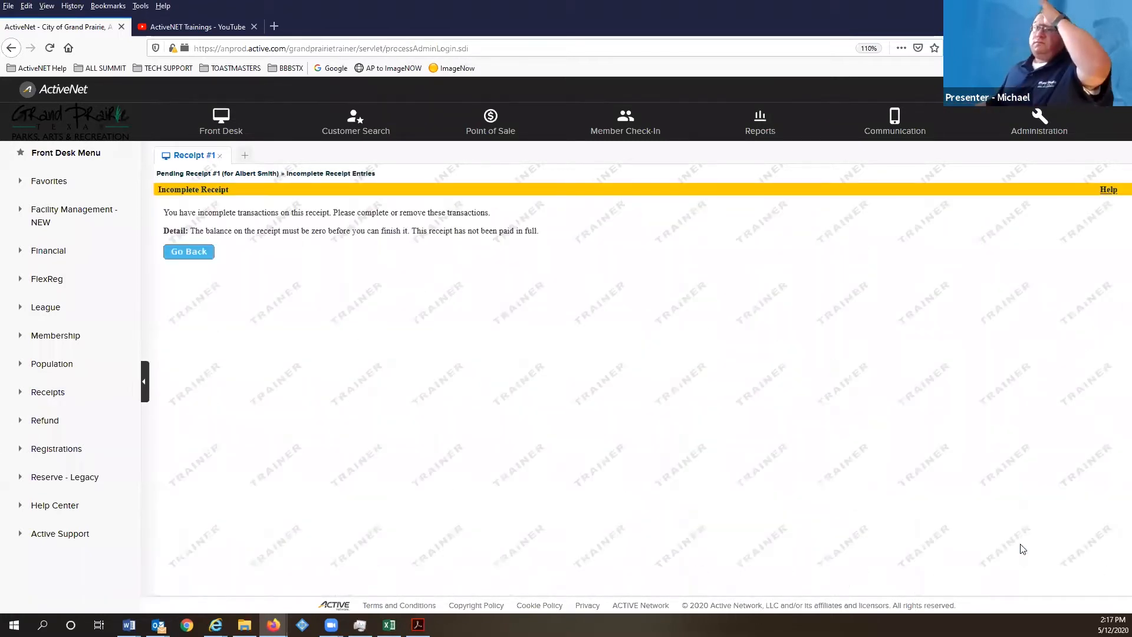
- Go back to the pending receipt and remove the $205.00 Summit membership sale
{"action": "left_click", "coordinate": [196, 255]}
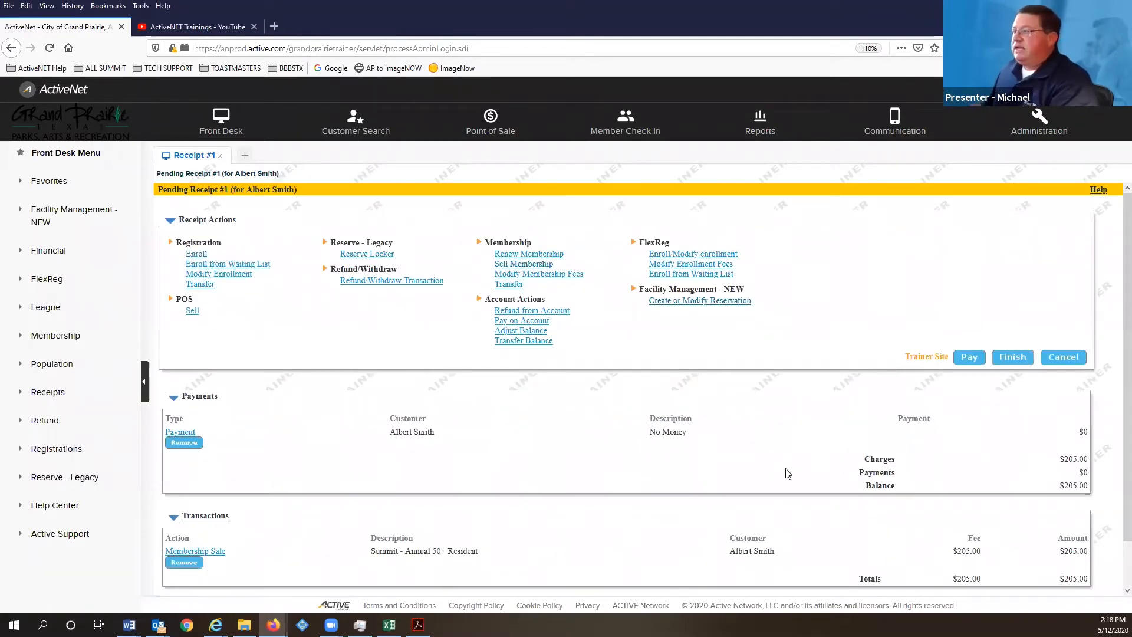
{"action": "scroll", "coordinate": [354, 516], "scroll_direction": "down", "scroll_amount": 2}
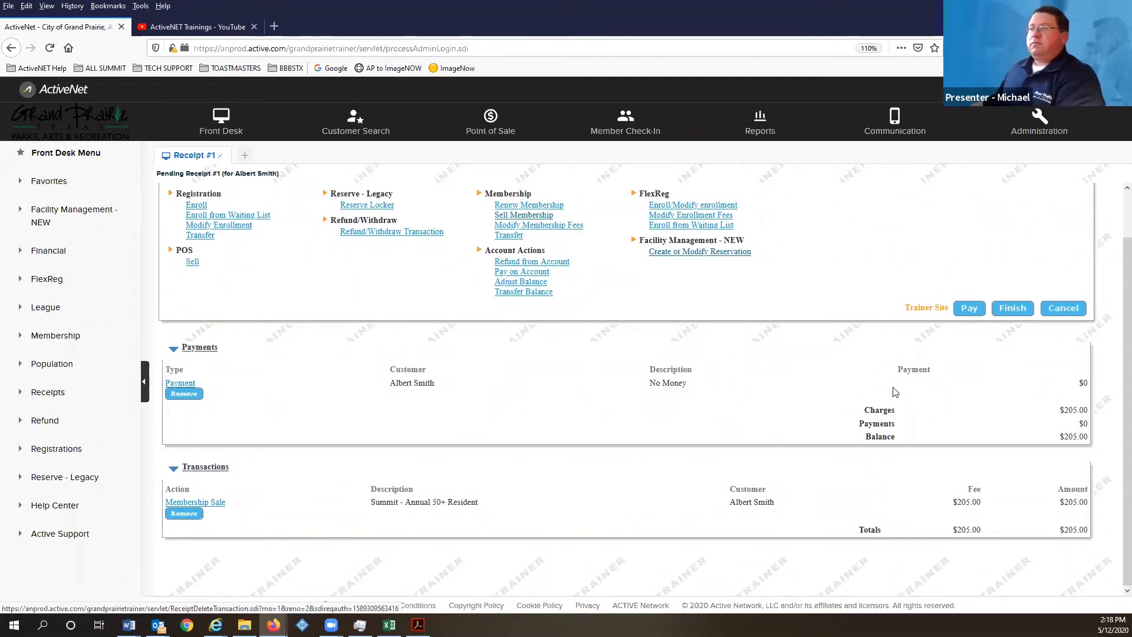
{"action": "left_click", "coordinate": [192, 513]}
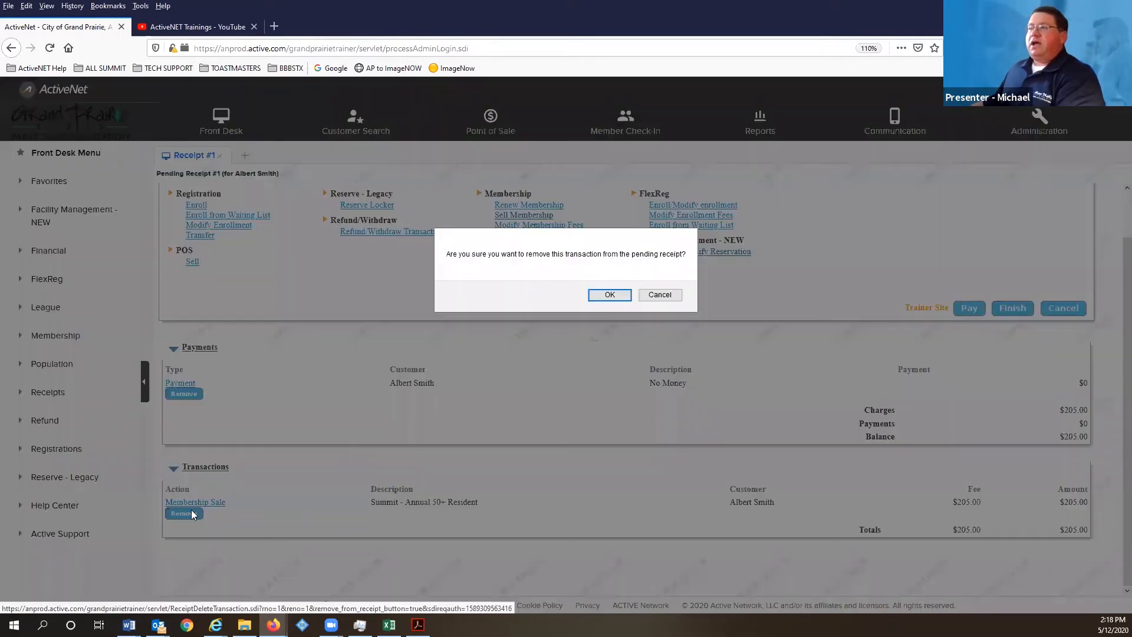
{"action": "left_click", "coordinate": [611, 294]}
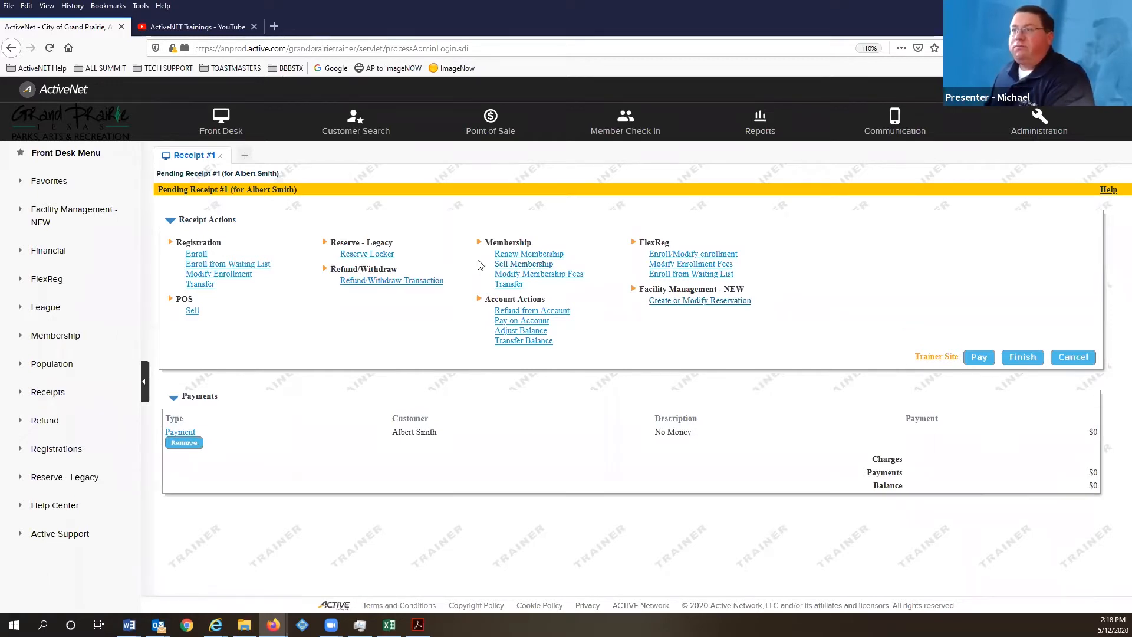
- Start a new membership sale and try the Package Name field with the * wildcard, leaving it blank
{"action": "left_click", "coordinate": [514, 266]}
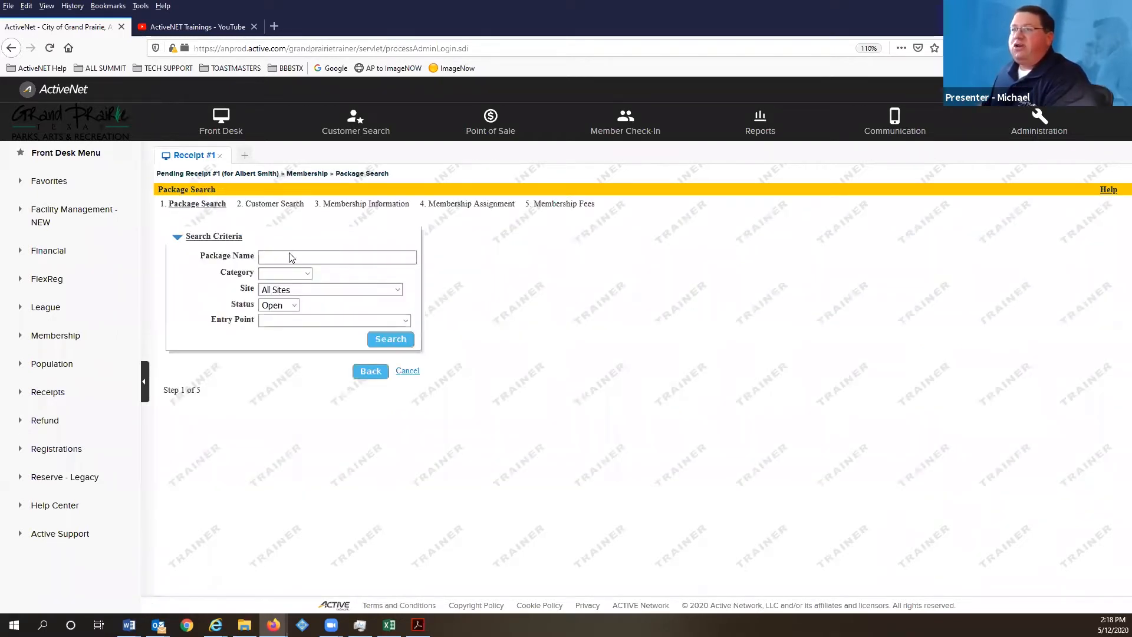
{"action": "left_click", "coordinate": [291, 257]}
{"action": "left_click", "coordinate": [290, 306]}
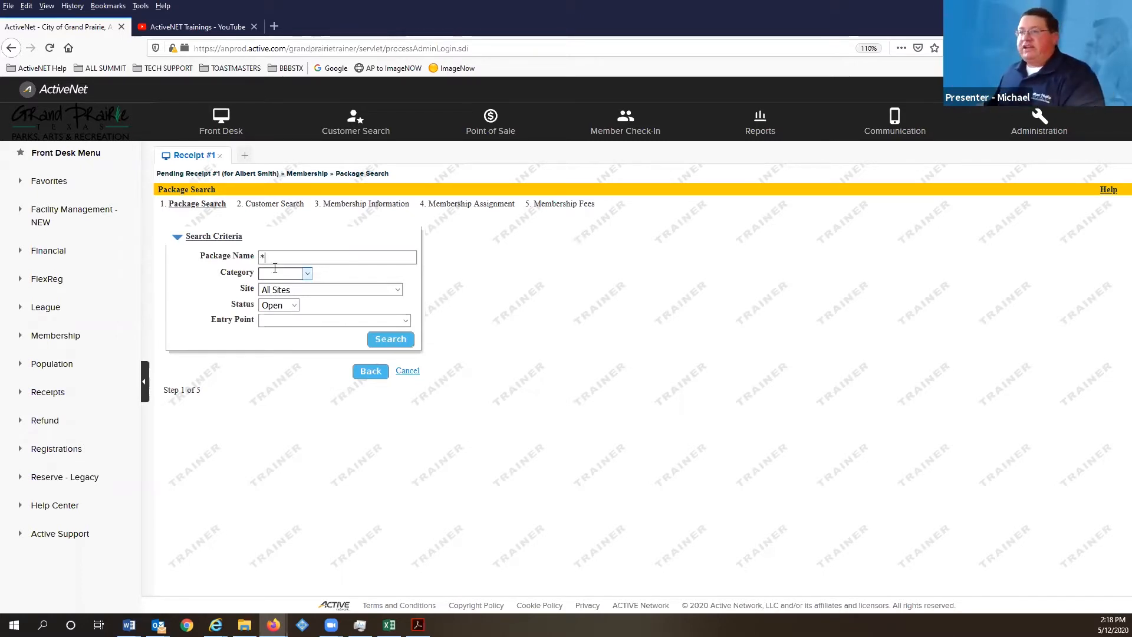
{"action": "key", "text": "BackSpace"}
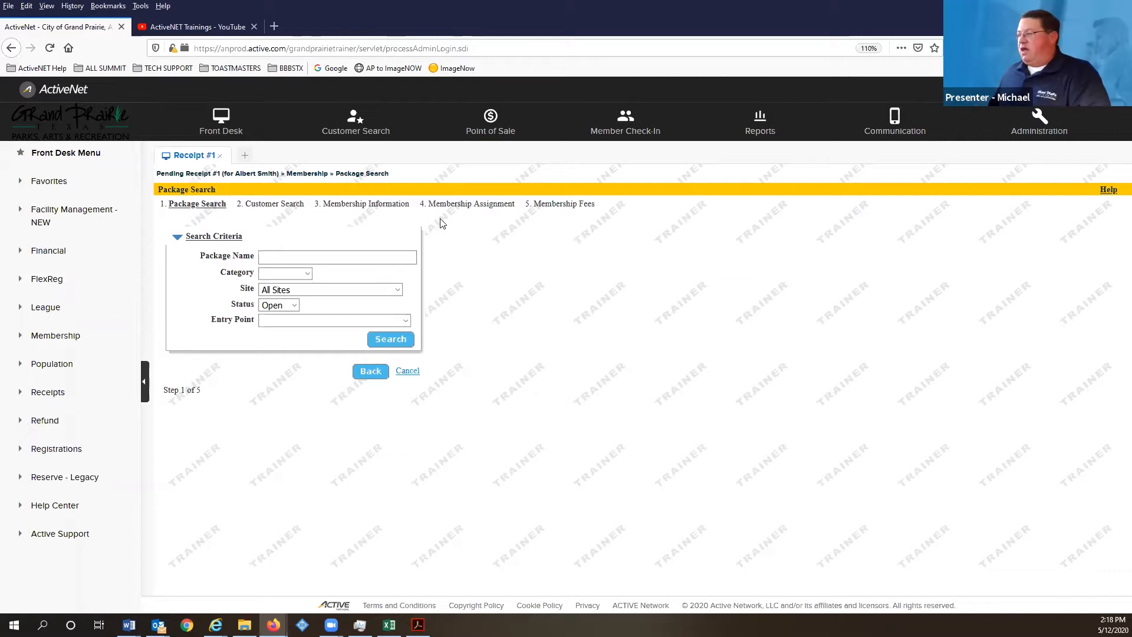
{"action": "left_click", "coordinate": [395, 256]}
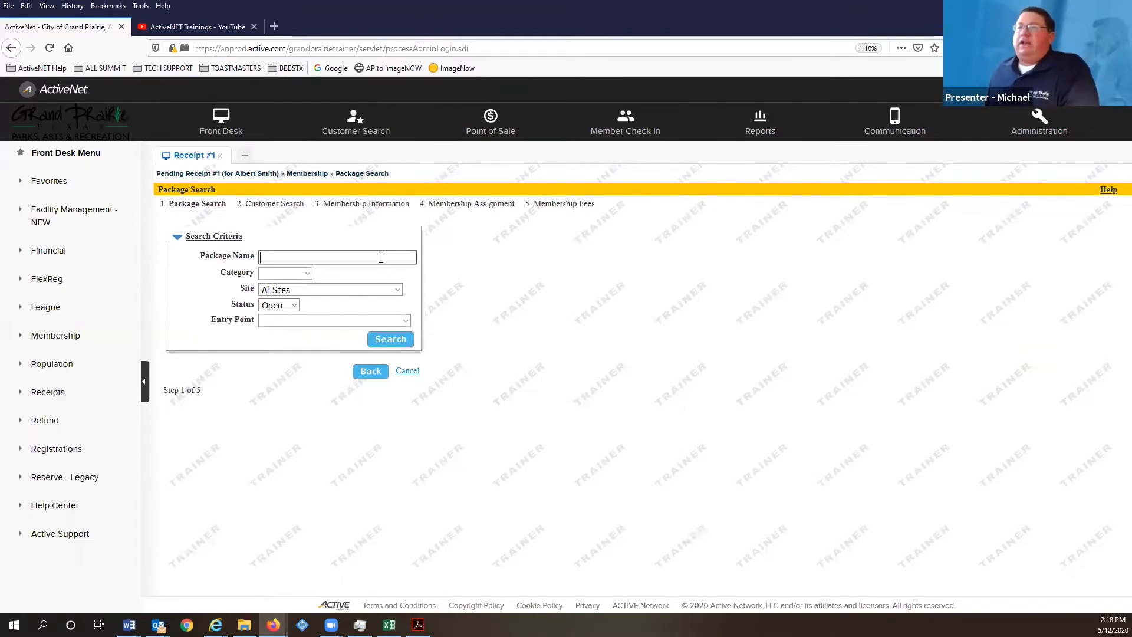
{"action": "left_click", "coordinate": [382, 258]}
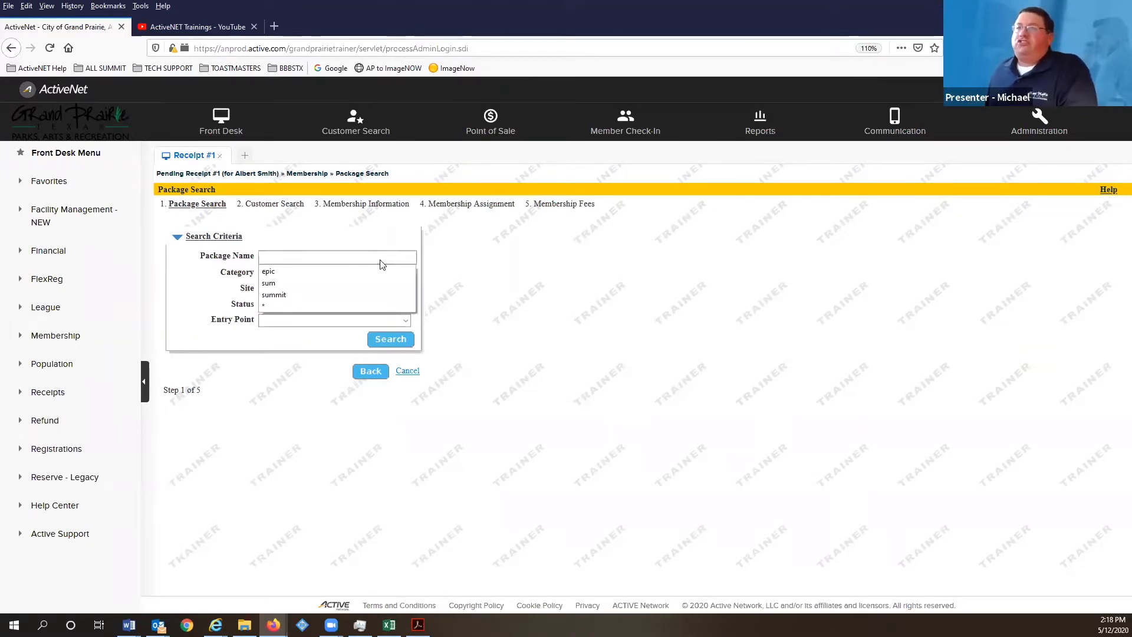
{"action": "left_click", "coordinate": [259, 225]}
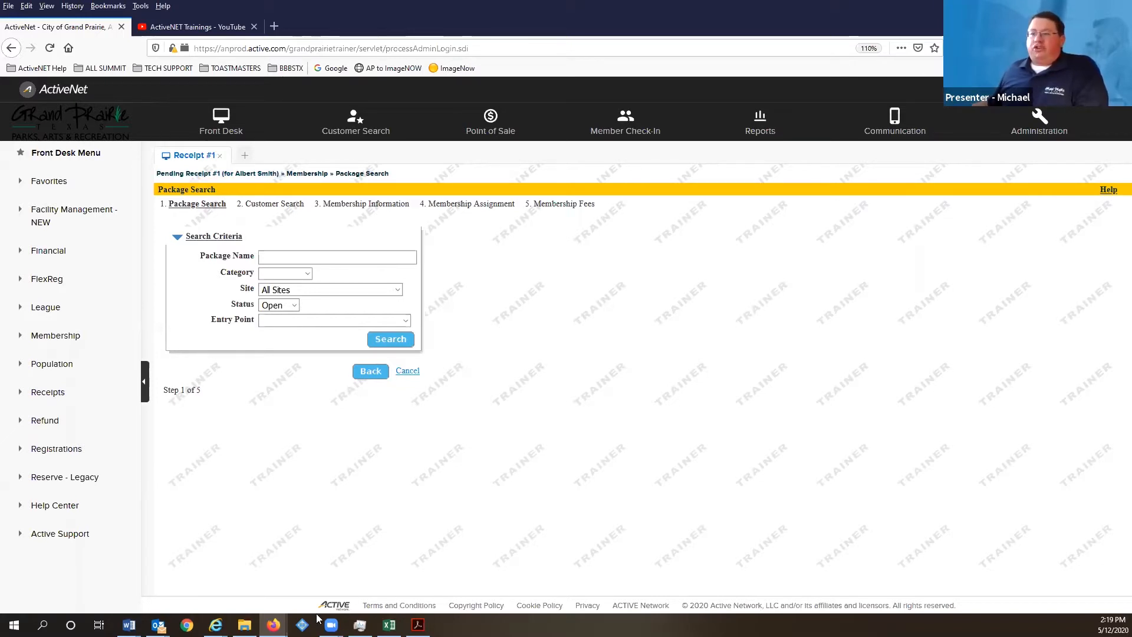
- Advance the review slides to ACTIVITY REGISTRATIONS in Acrobat, then return to the ActiveNet browser
{"action": "left_click", "coordinate": [417, 624]}
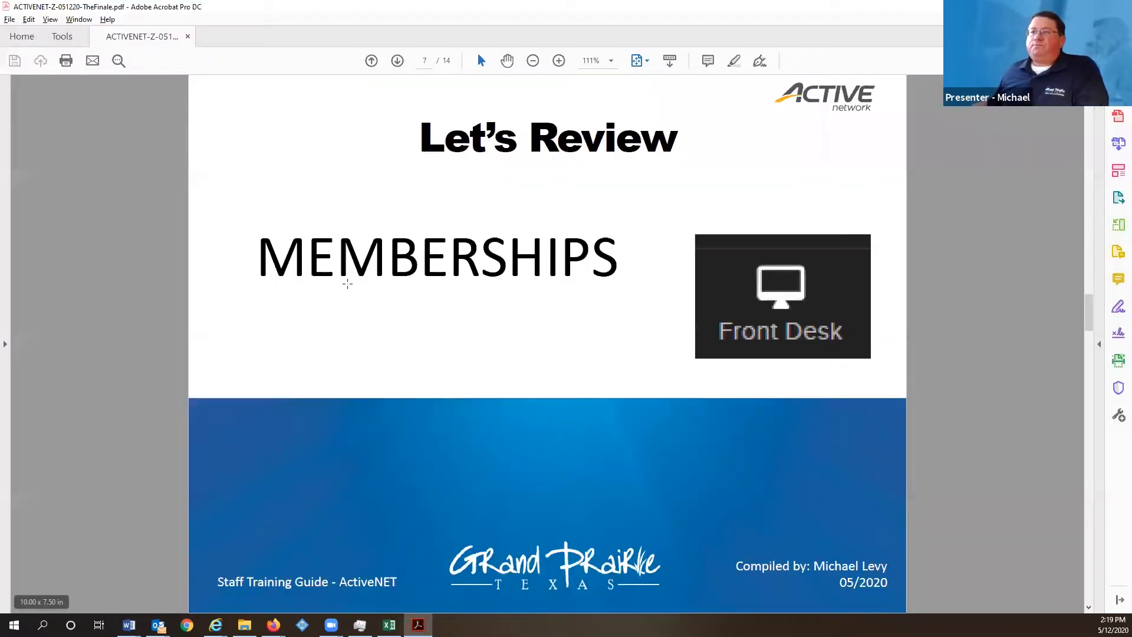
{"action": "key", "text": "Right"}
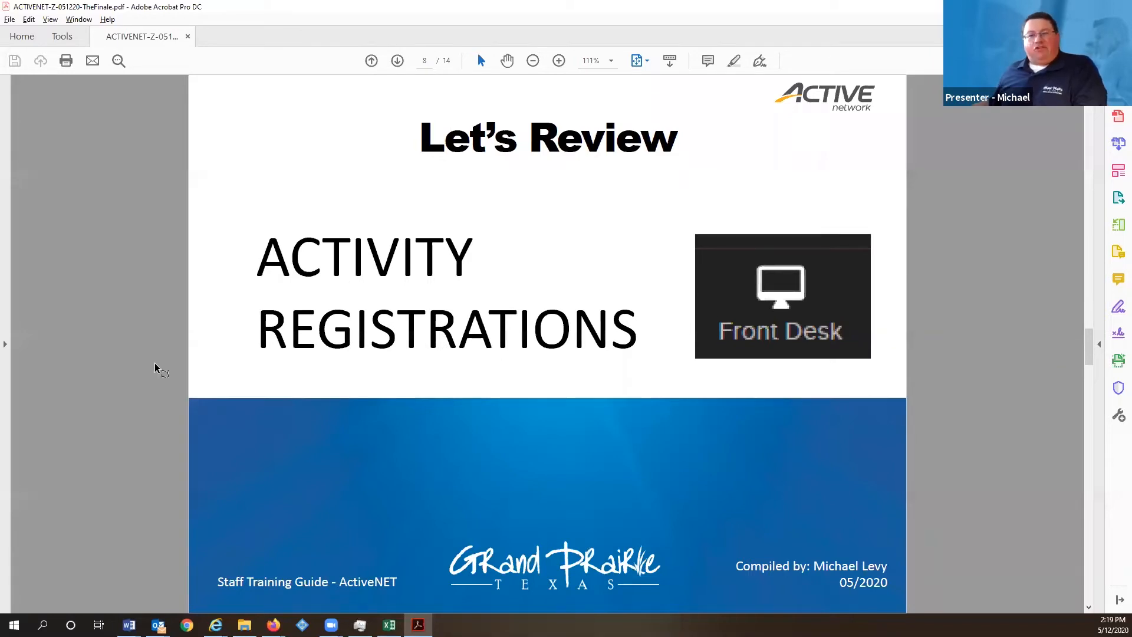
{"action": "mouse_move", "coordinate": [273, 624]}
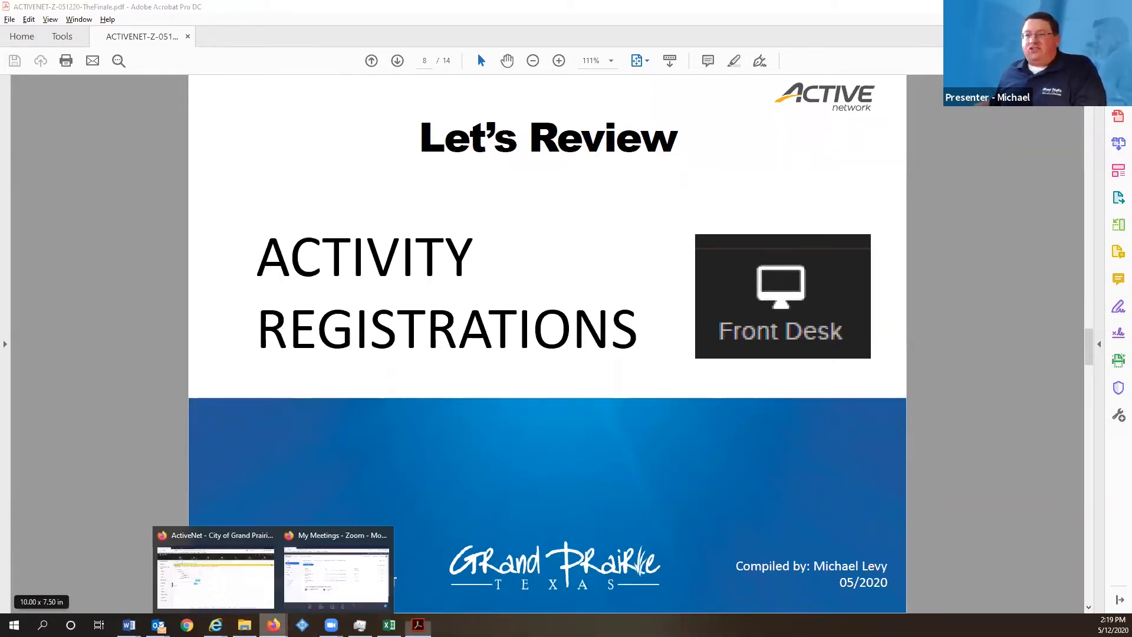
{"action": "left_click", "coordinate": [213, 569]}
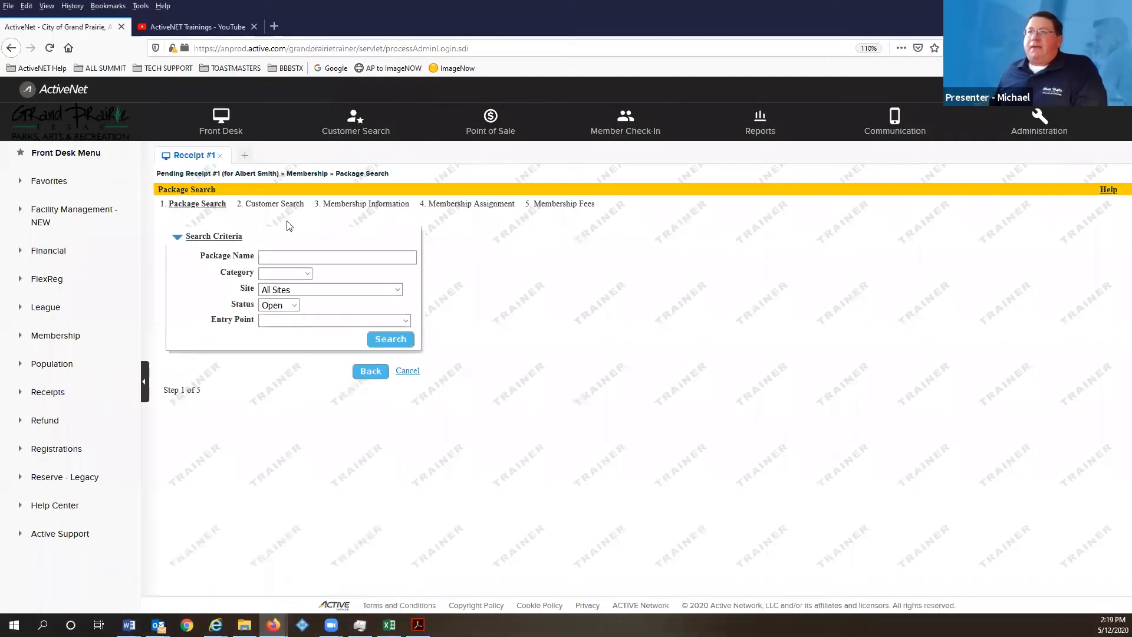
- Leave via Front Desk, cancel the unfinished membership transaction, and confirm deleting it
{"action": "left_click", "coordinate": [214, 116]}
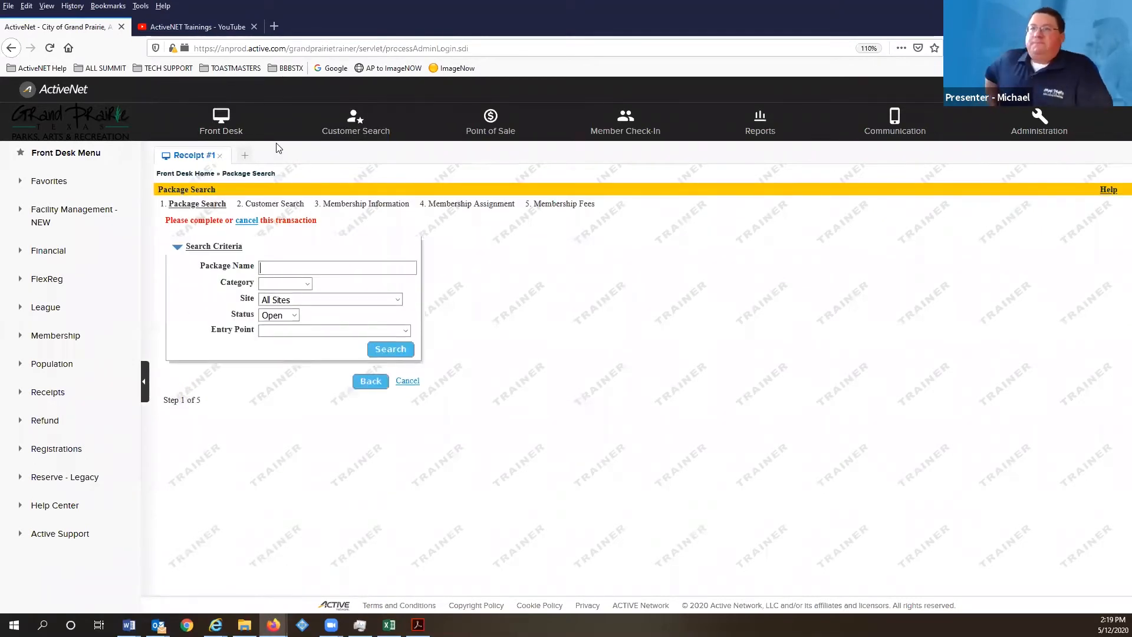
{"action": "left_click", "coordinate": [252, 221]}
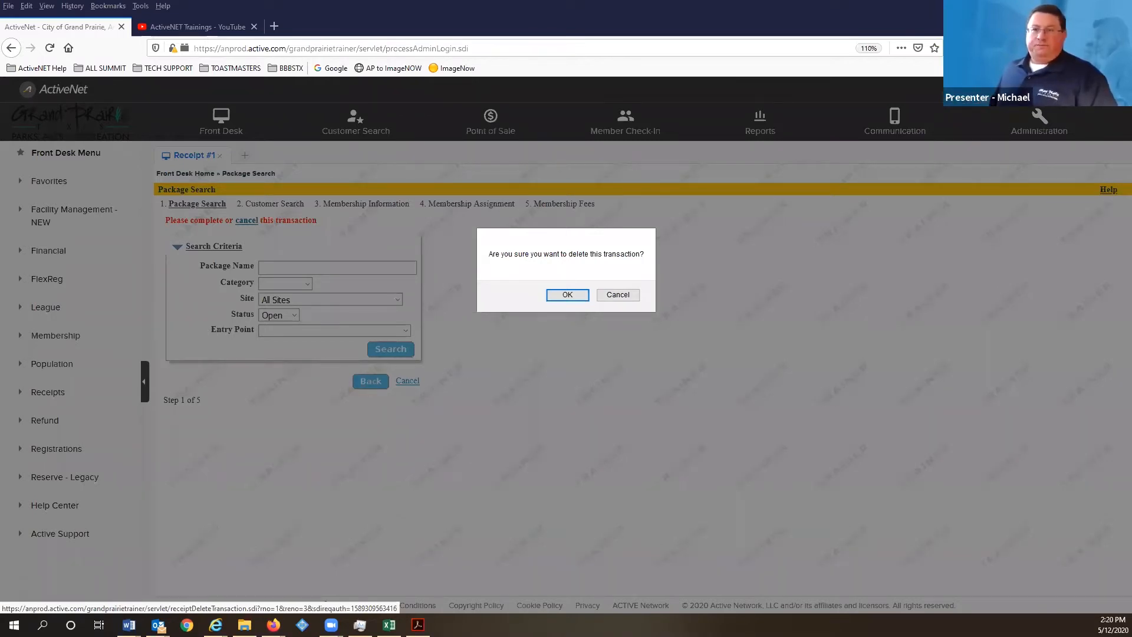
{"action": "left_click", "coordinate": [581, 293]}
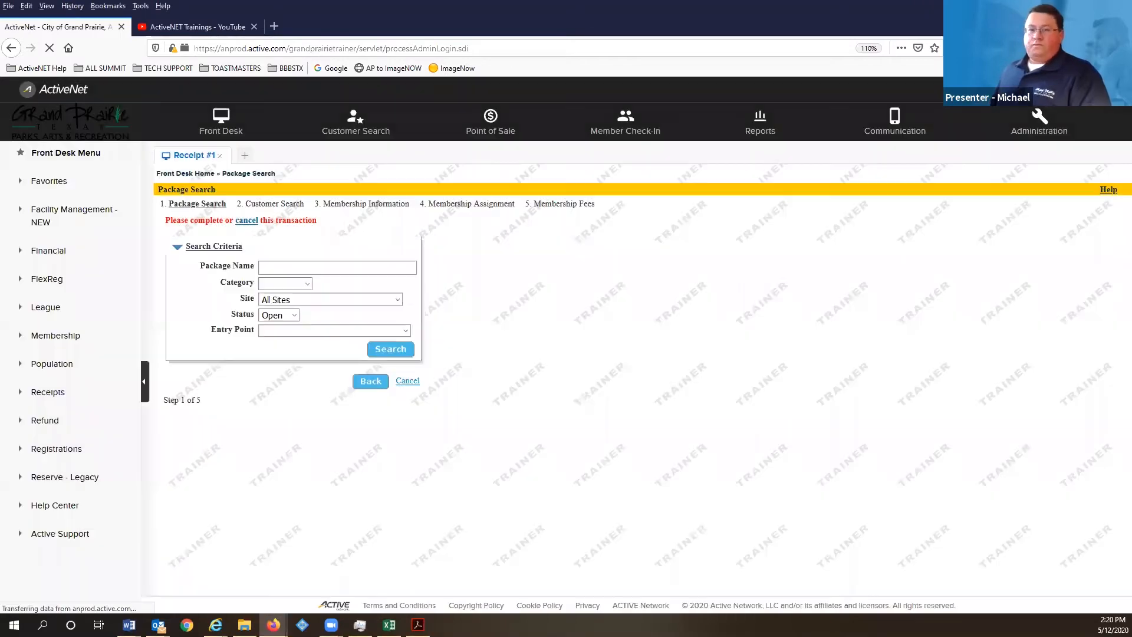
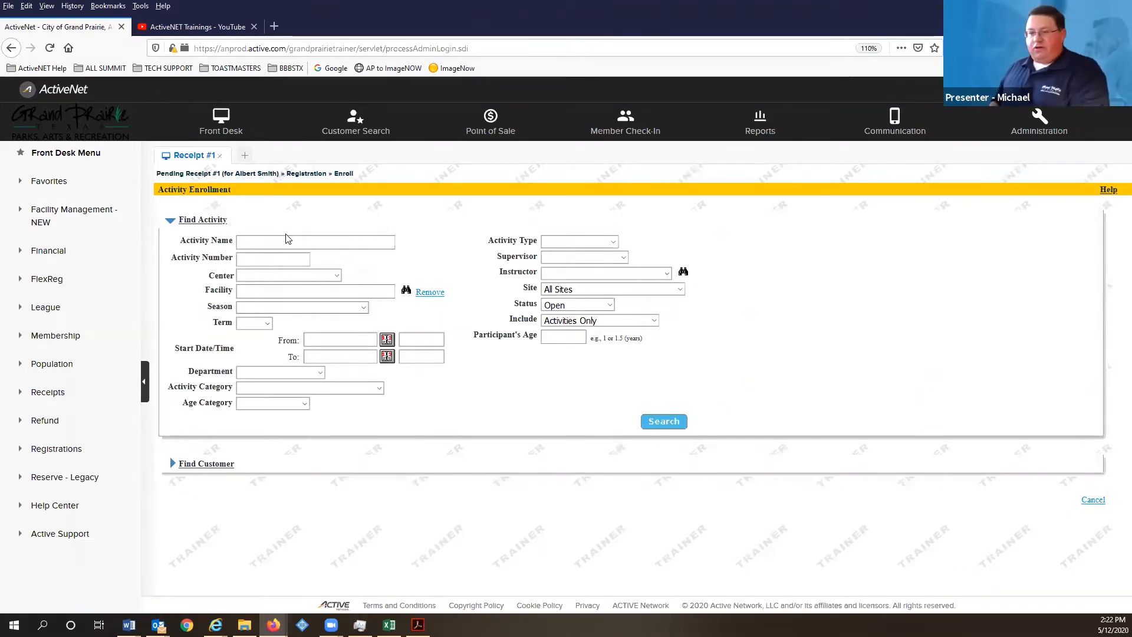
- Search for kettlebell activities with the Status filter set to Tentative
{"action": "type", "text": "kettlebe"}
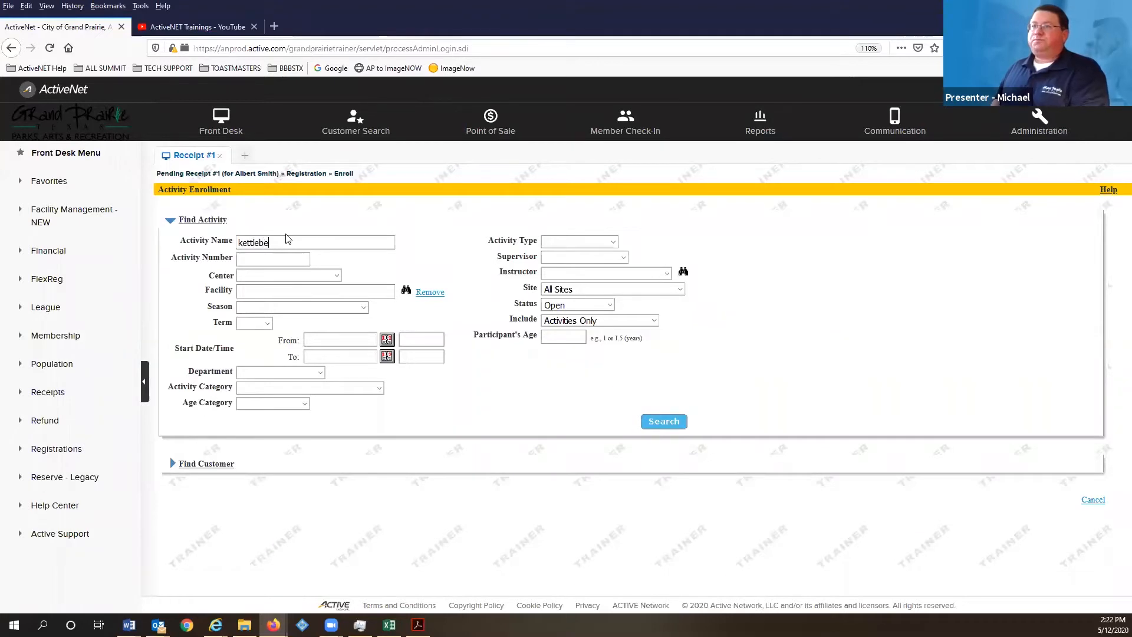
{"action": "type", "text": "ll"}
{"action": "key", "text": "Return"}
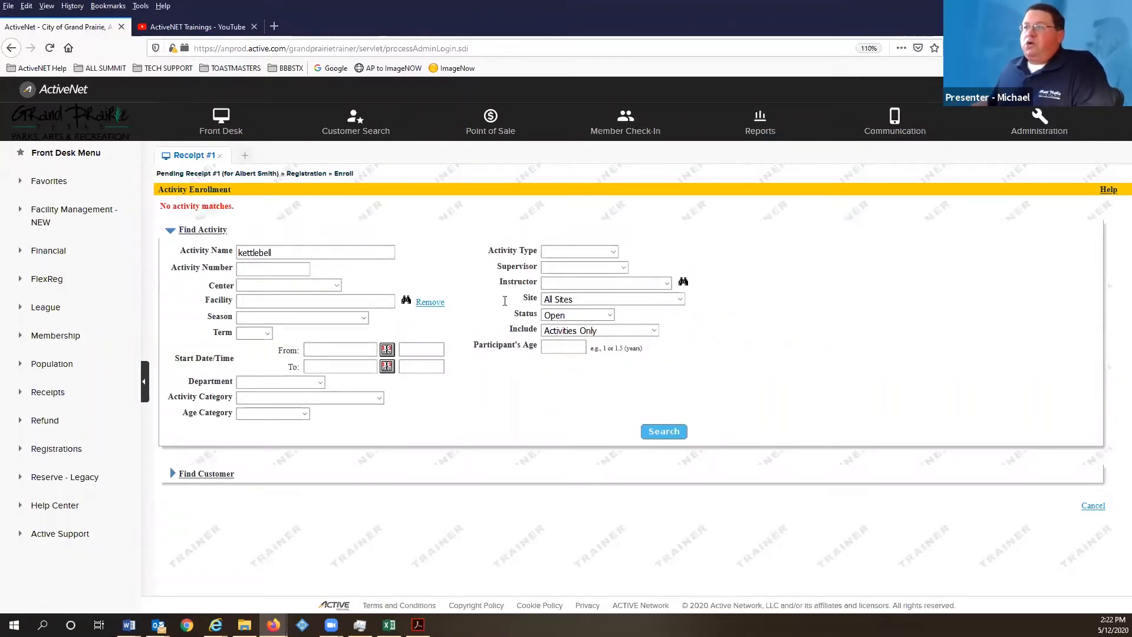
{"action": "left_click", "coordinate": [587, 314]}
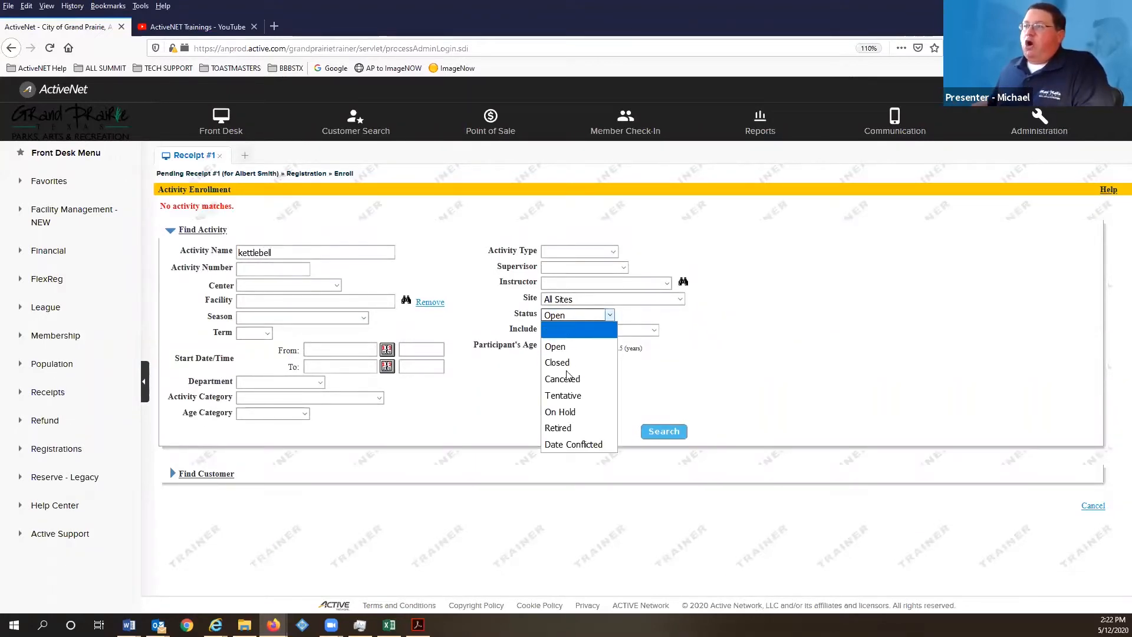
{"action": "left_click", "coordinate": [570, 345]}
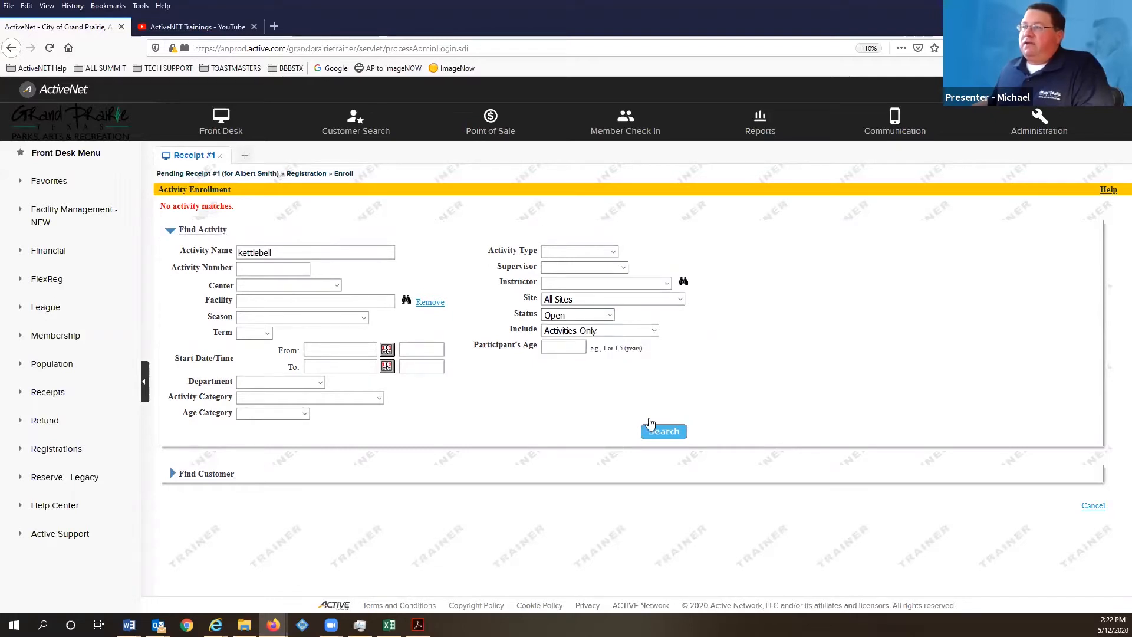
{"action": "left_click", "coordinate": [565, 315]}
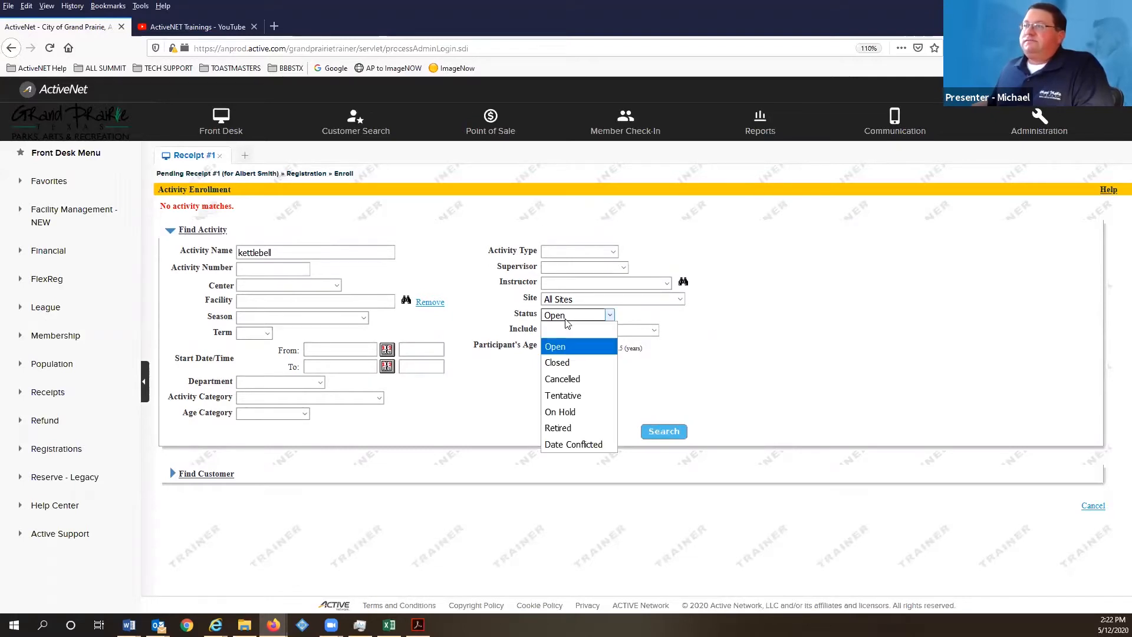
{"action": "left_click", "coordinate": [560, 402]}
{"action": "left_click", "coordinate": [648, 431]}
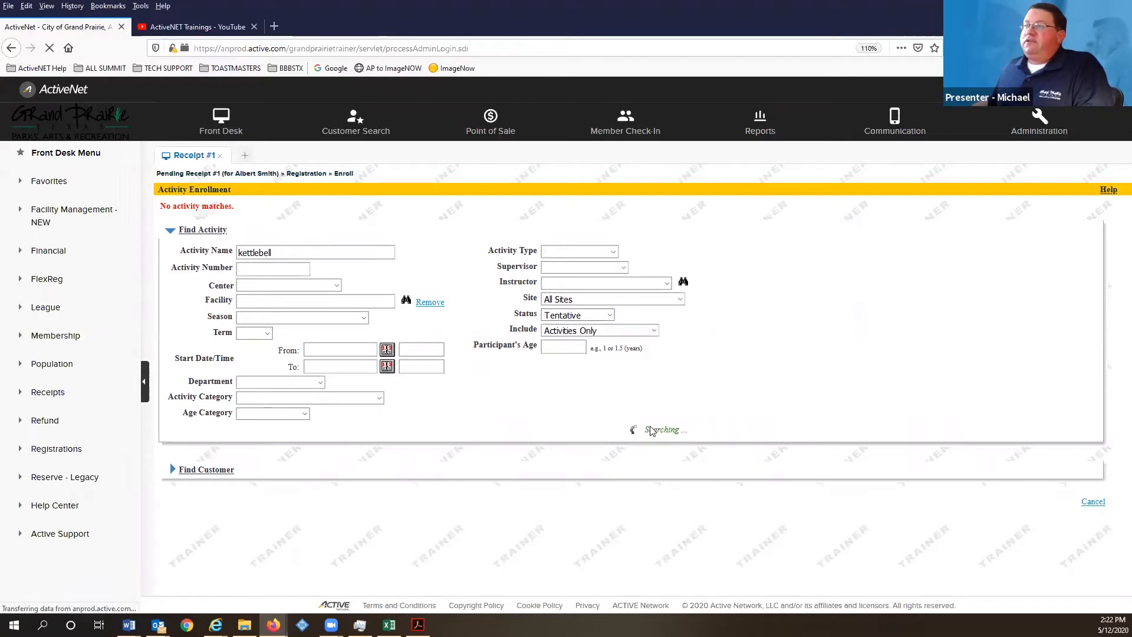
- Pick Summit - Kettlebell Training and select the customer, showing a 20.00 fee and total
{"action": "left_click", "coordinate": [201, 329]}
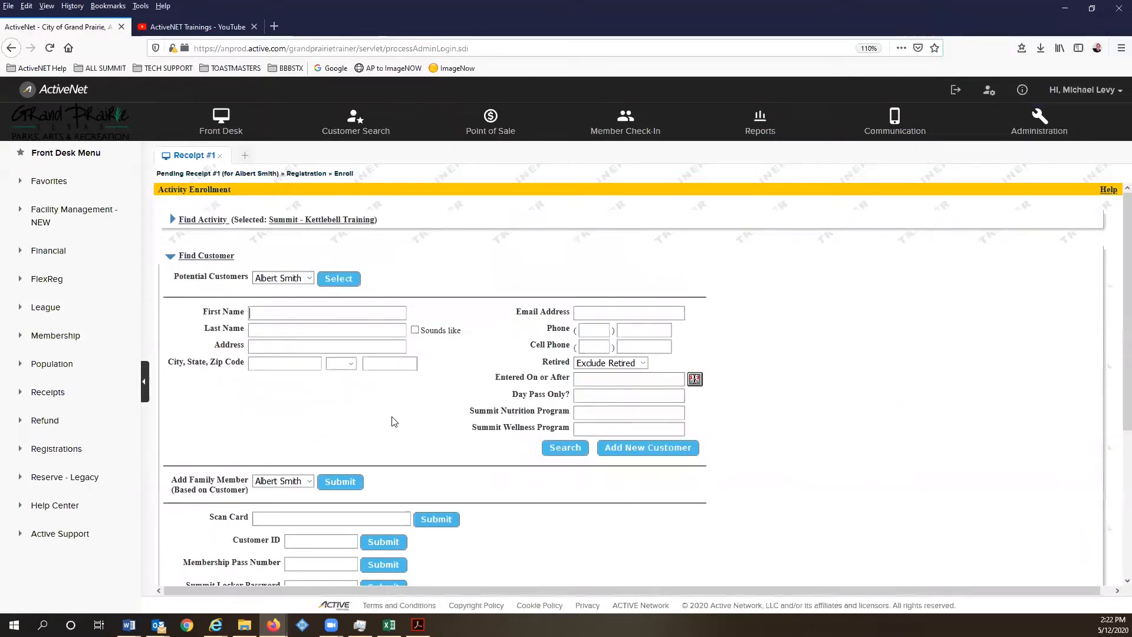
{"action": "scroll", "coordinate": [366, 363], "scroll_direction": "down", "scroll_amount": 3}
{"action": "scroll", "coordinate": [299, 330], "scroll_direction": "up", "scroll_amount": 3}
{"action": "left_click", "coordinate": [329, 272]}
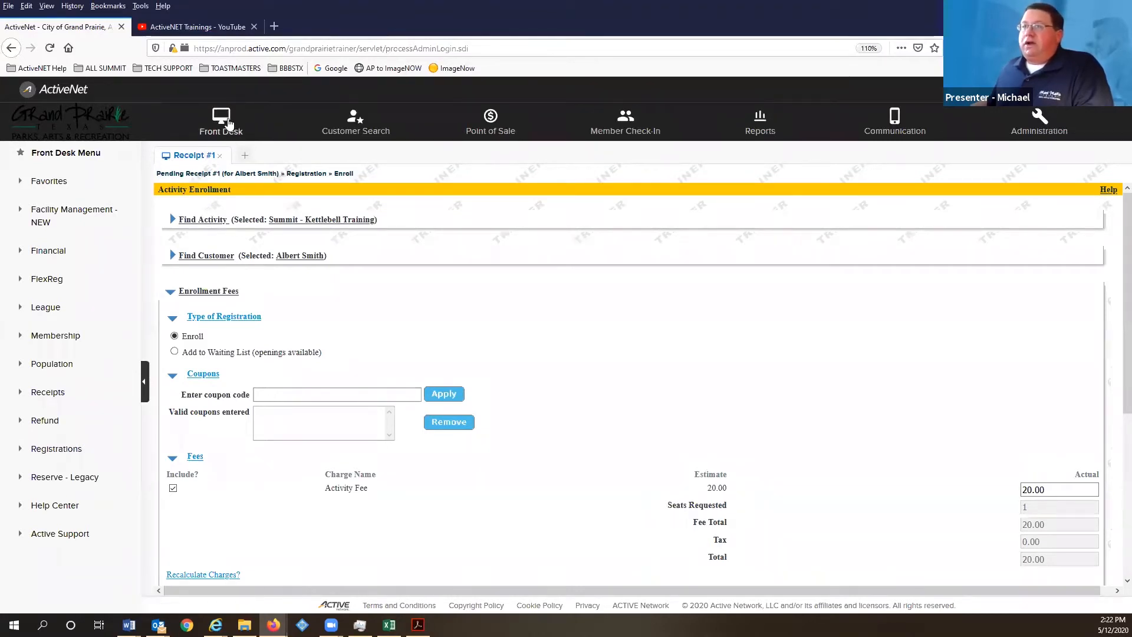
- Return to Front Desk Home, accepting the unsaved-form warning, then switch to Administration
{"action": "left_click", "coordinate": [229, 123]}
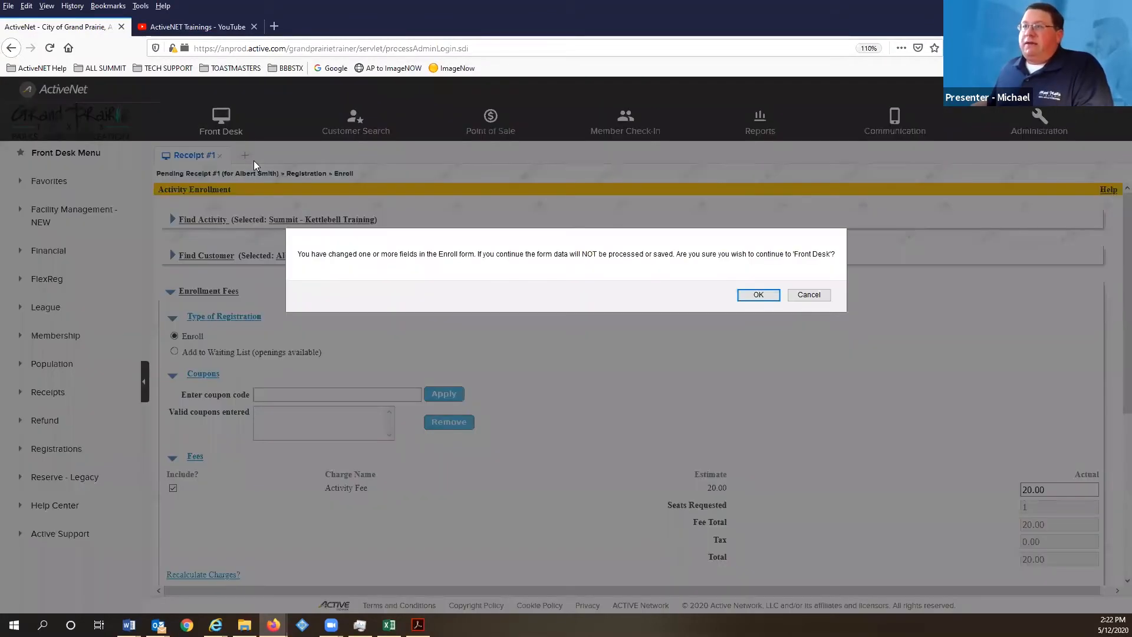
{"action": "left_click", "coordinate": [755, 295]}
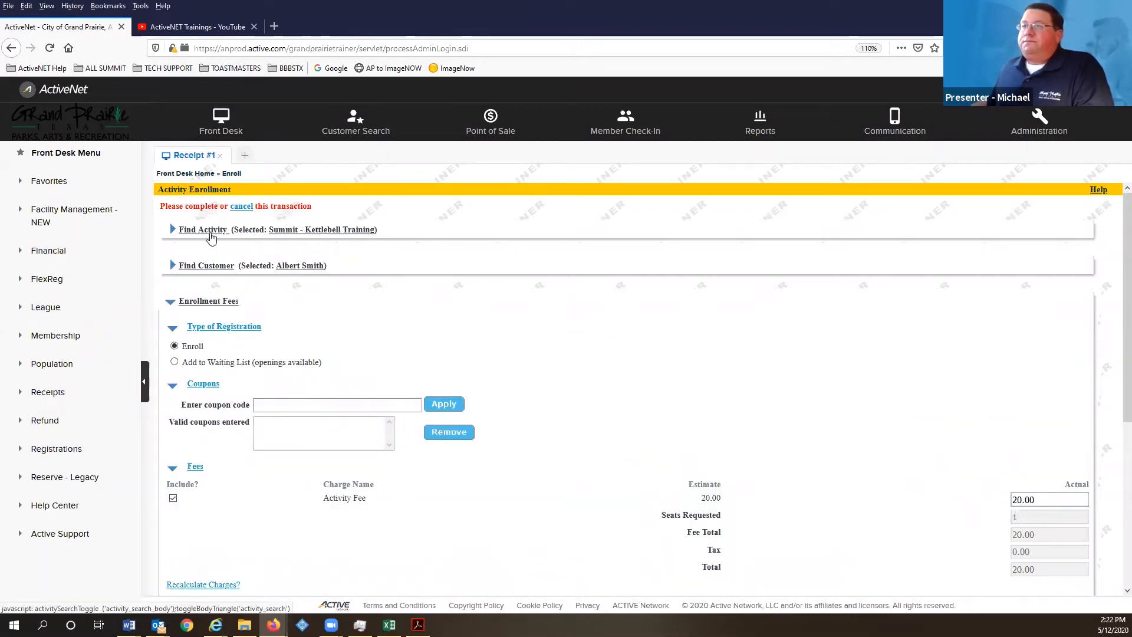
{"action": "left_click", "coordinate": [211, 237]}
{"action": "left_click", "coordinate": [413, 259]}
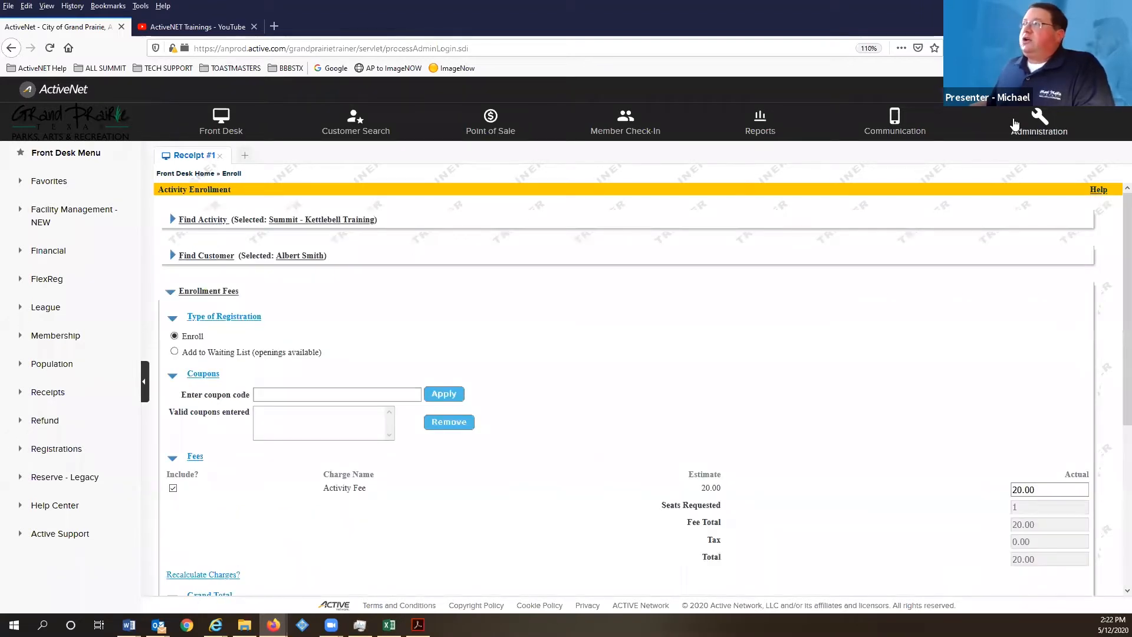
{"action": "left_click", "coordinate": [1039, 121]}
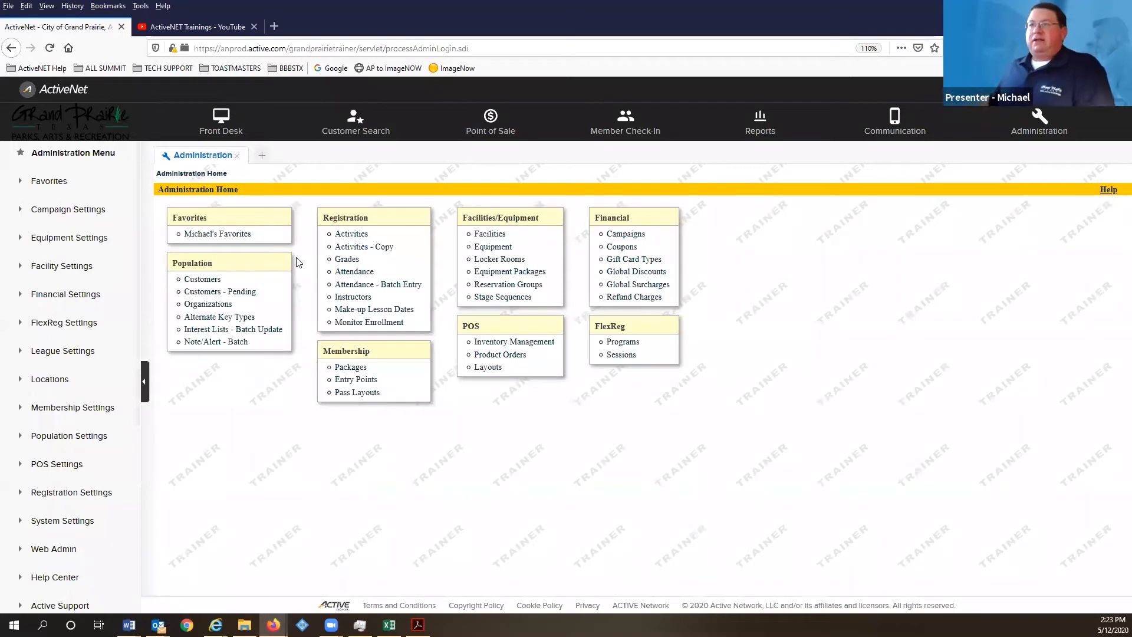
- Search Administration activities for kettlebell with Status Tentative
{"action": "left_click", "coordinate": [353, 235]}
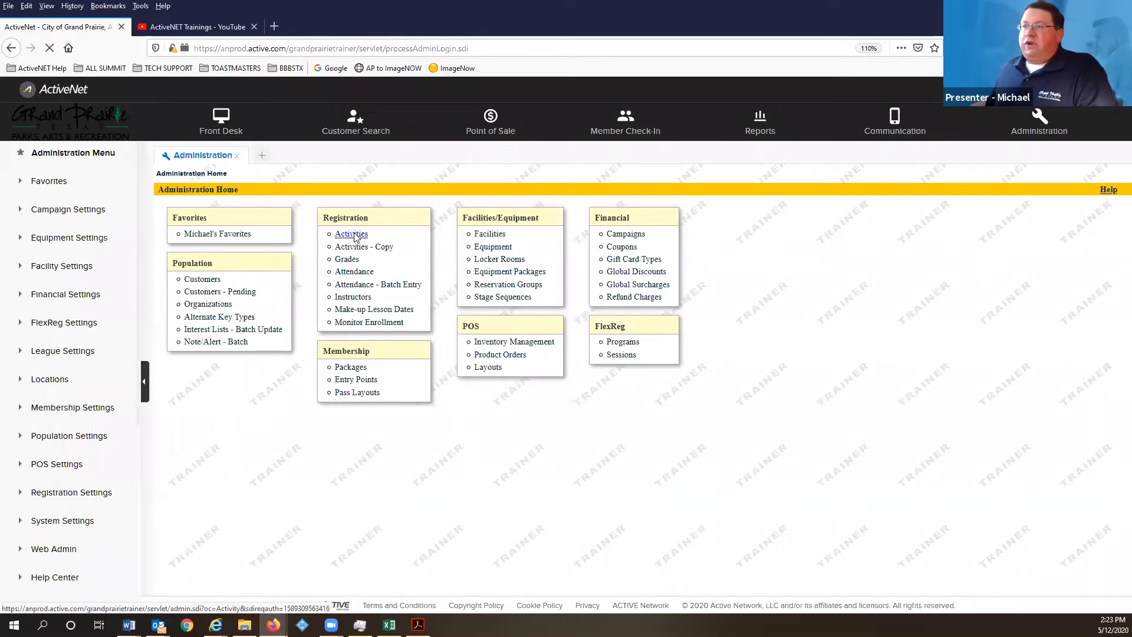
{"action": "left_click", "coordinate": [271, 267]}
{"action": "type", "text": "ket"}
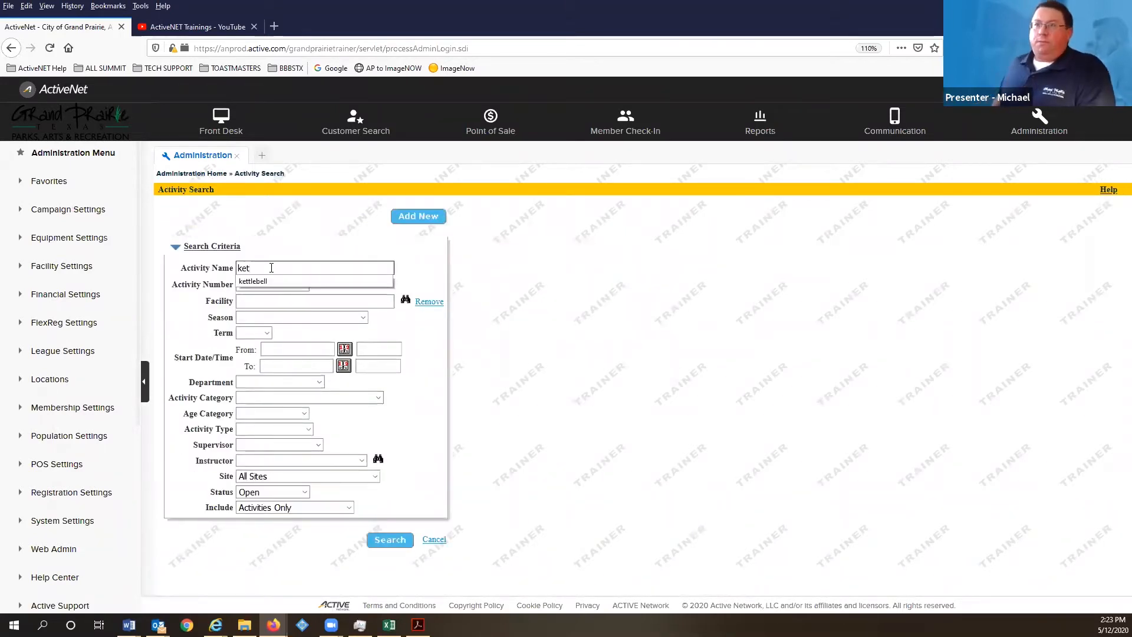
{"action": "left_click", "coordinate": [253, 281]}
{"action": "left_click", "coordinate": [388, 539]}
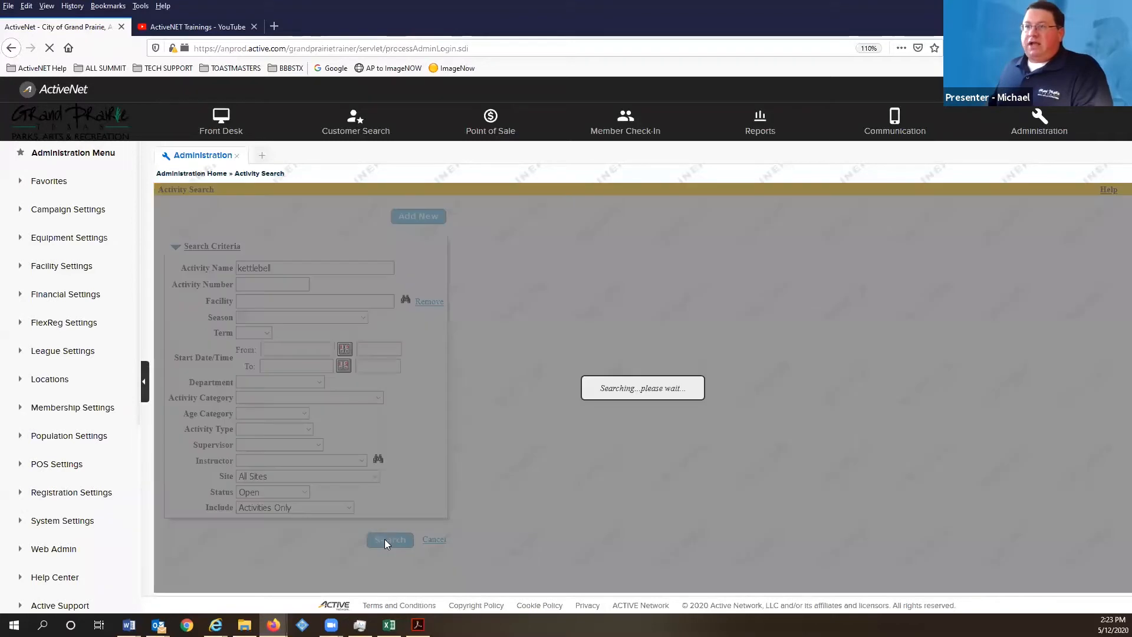
{"action": "left_click", "coordinate": [282, 502]}
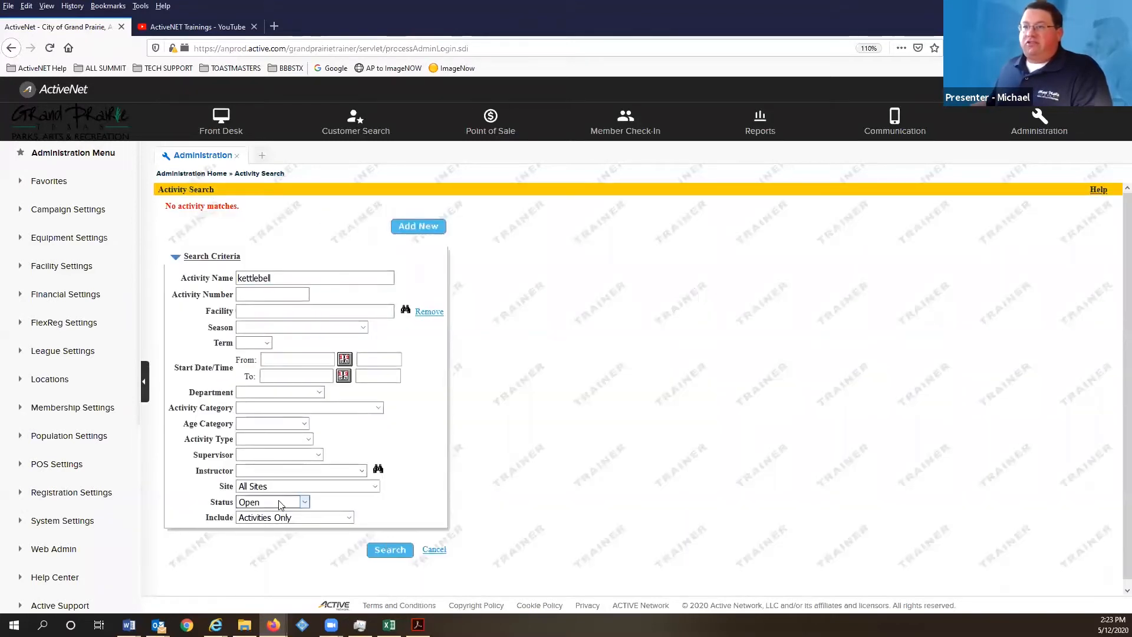
{"action": "left_click", "coordinate": [271, 441]}
{"action": "left_click", "coordinate": [389, 549]}
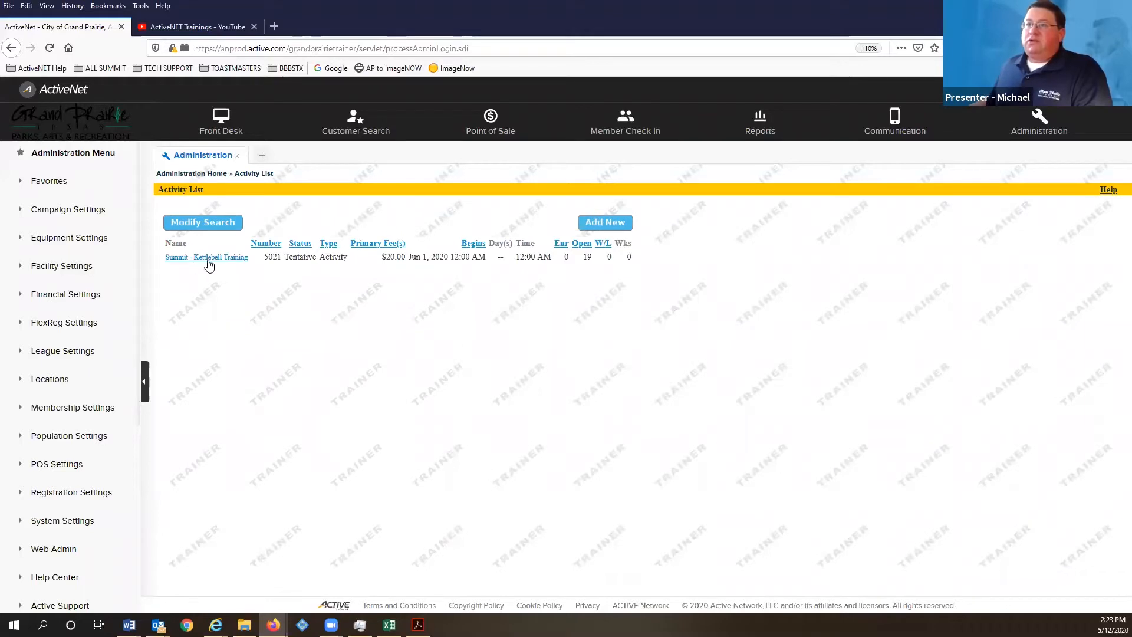
- Edit Summit - Kettlebell Training's details, set Status to Open, save, and return to Front Desk
{"action": "left_click", "coordinate": [208, 257]}
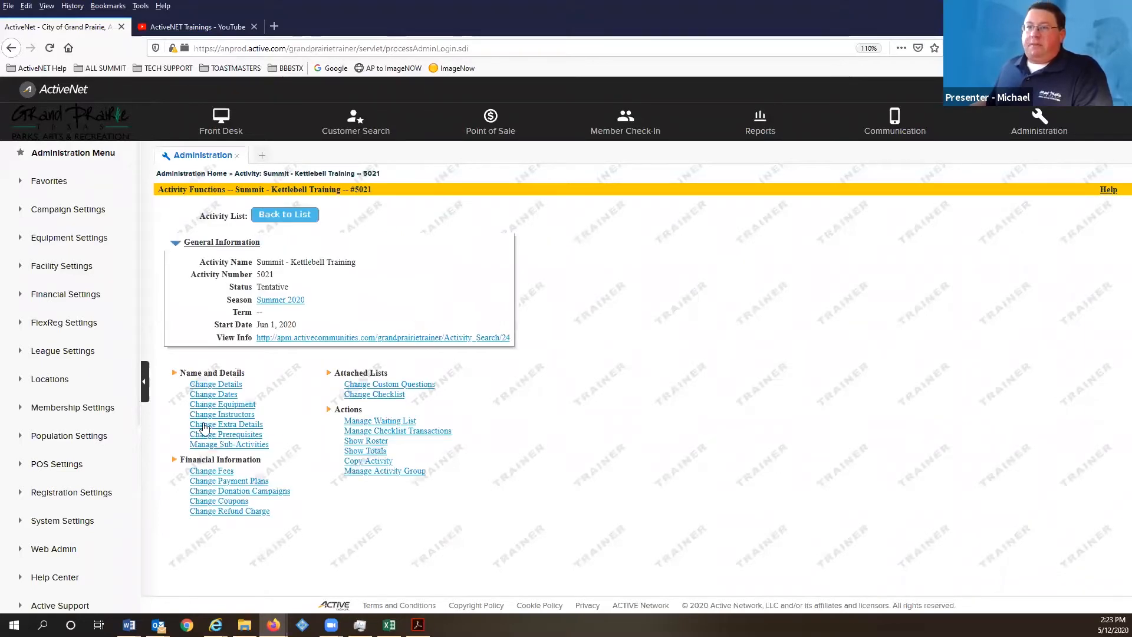
{"action": "left_click", "coordinate": [235, 384]}
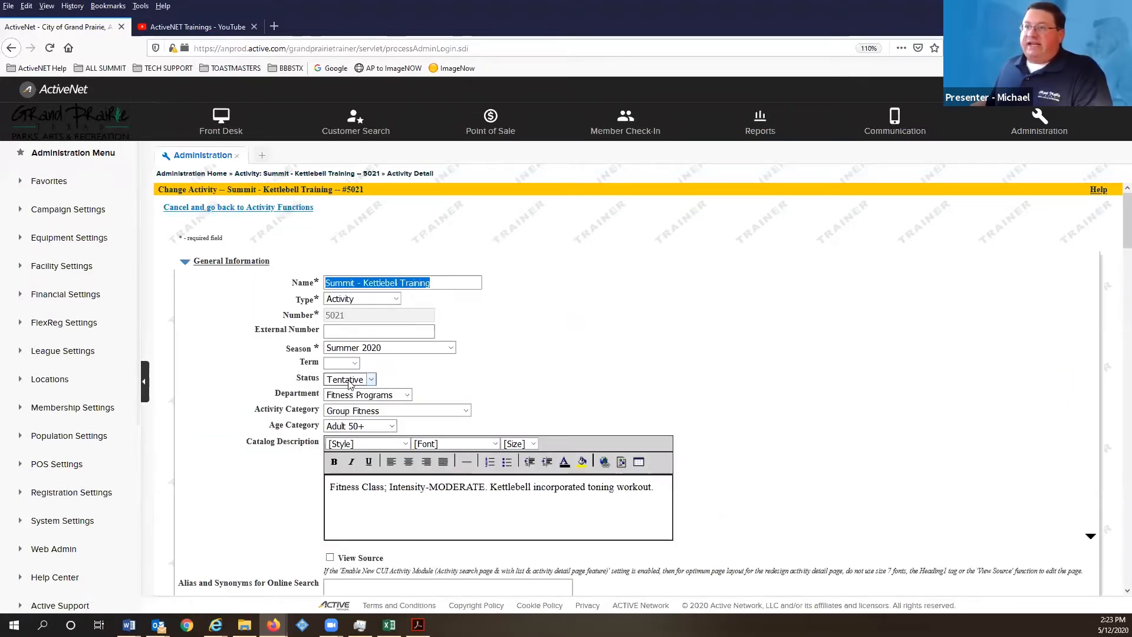
{"action": "left_click", "coordinate": [347, 380]}
{"action": "left_click", "coordinate": [345, 410]}
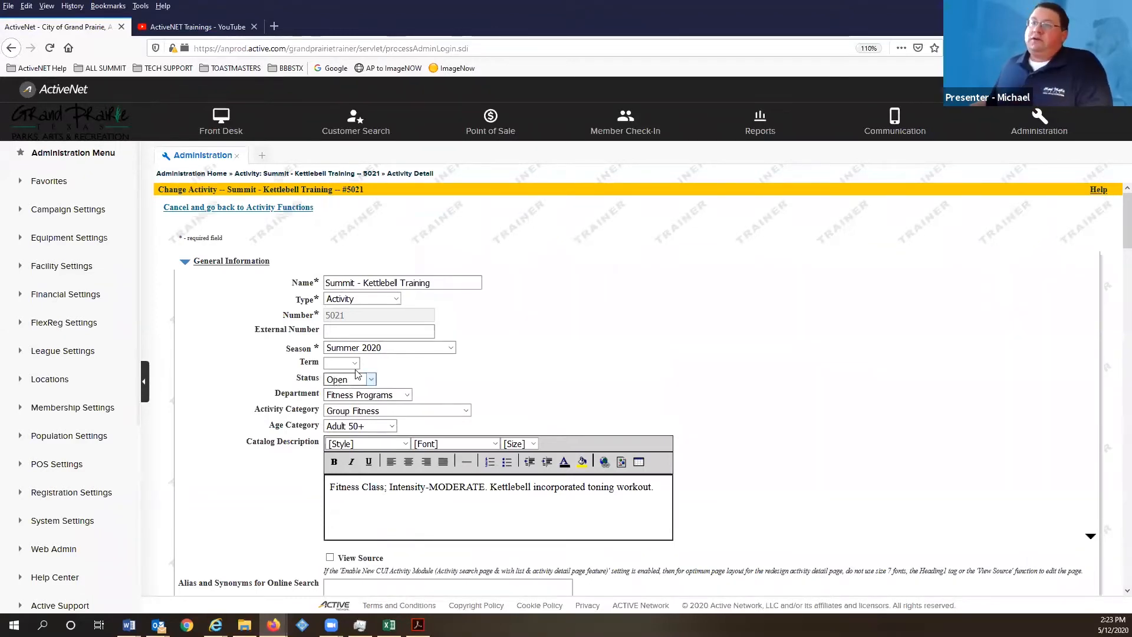
{"action": "scroll", "coordinate": [478, 417], "scroll_direction": "down", "scroll_amount": 20}
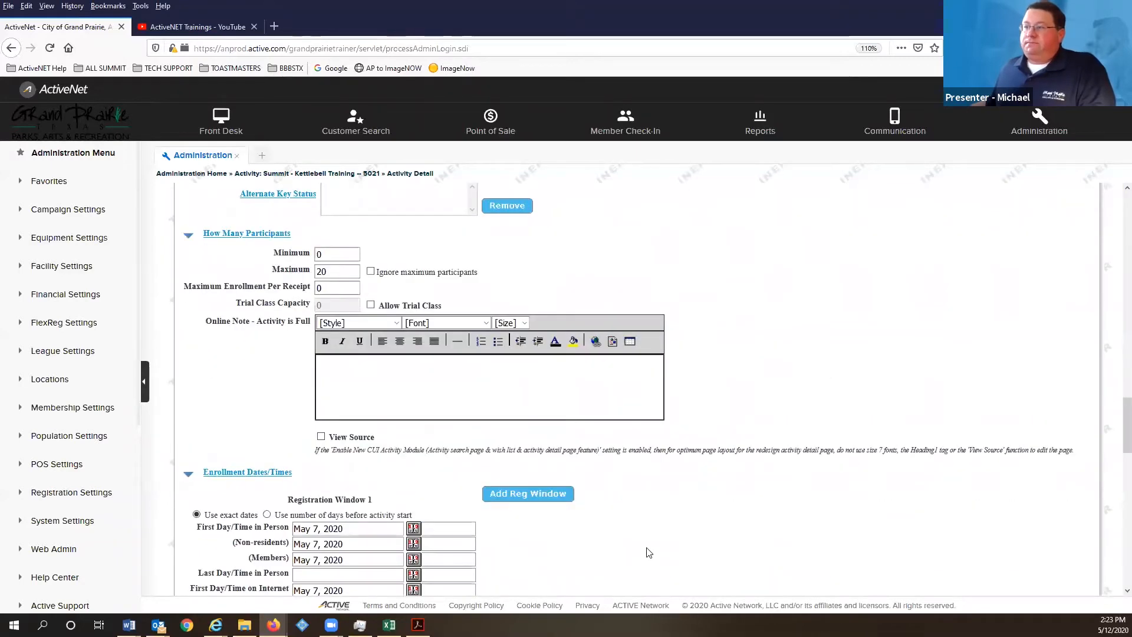
{"action": "scroll", "coordinate": [649, 552], "scroll_direction": "down", "scroll_amount": 15}
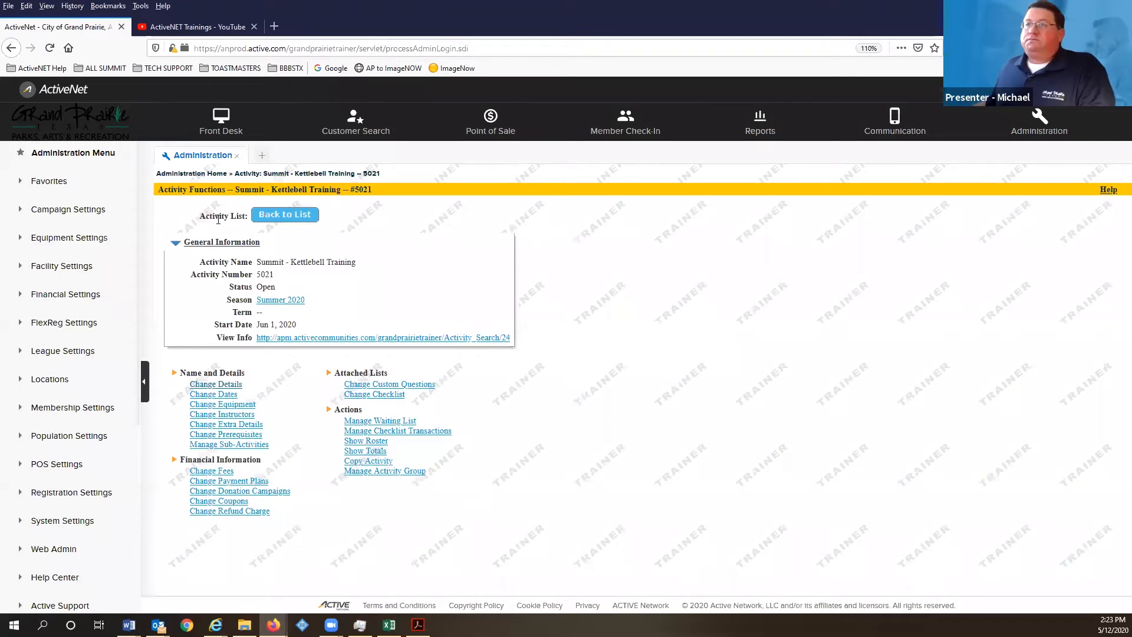
{"action": "left_click", "coordinate": [226, 125]}
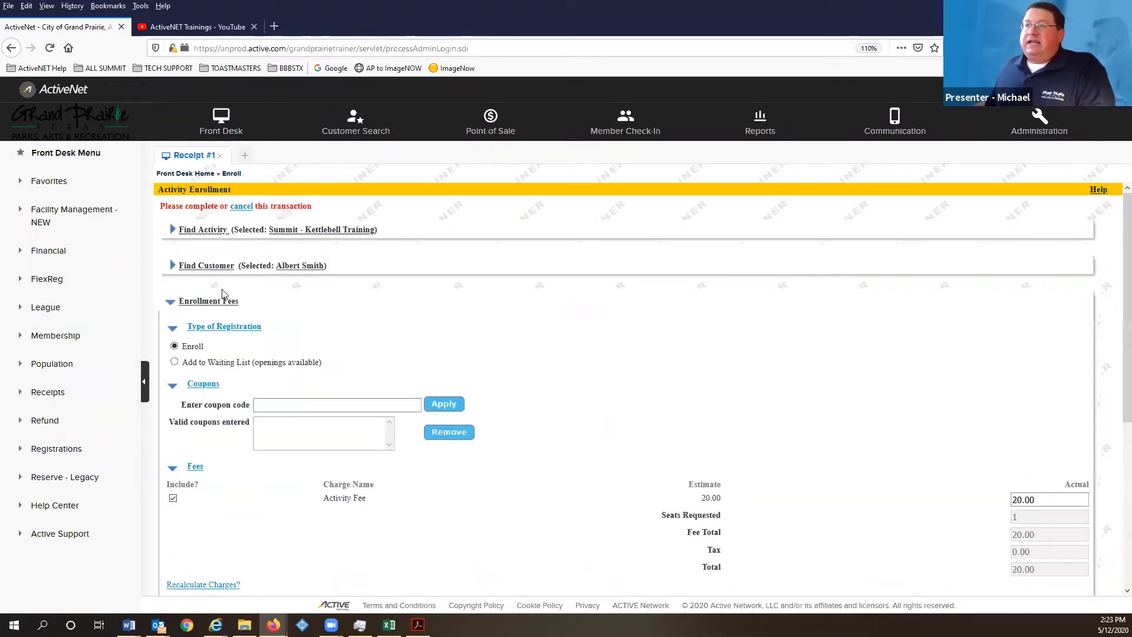
- Cancel the pending kettlebell enrollment and remove the old transaction from the receipt
{"action": "left_click", "coordinate": [242, 207]}
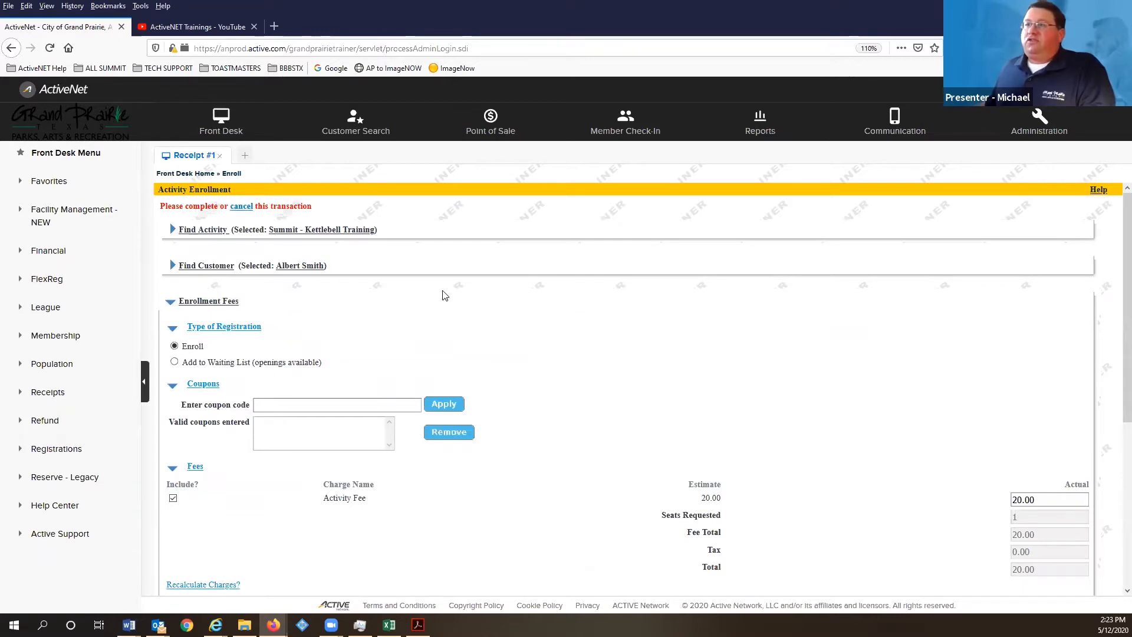
{"action": "left_click", "coordinate": [566, 294]}
{"action": "mouse_move", "coordinate": [183, 442]}
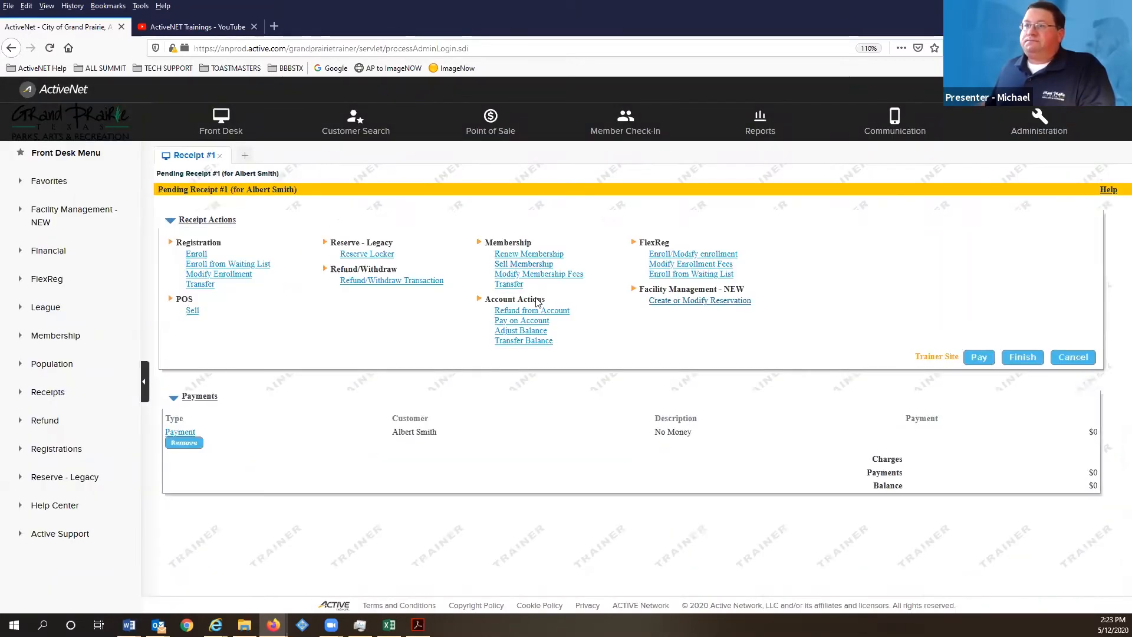
{"action": "left_click", "coordinate": [189, 443]}
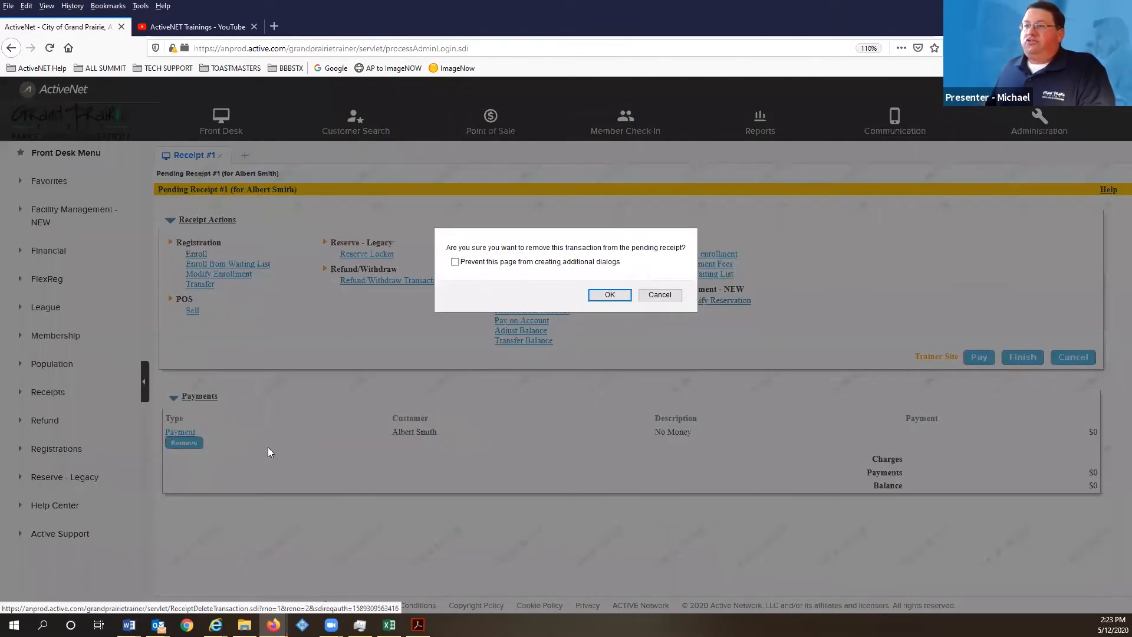
{"action": "left_click", "coordinate": [609, 294]}
- Start a new enrollment, searching kettlebell and choosing Summit - Kettlebell Training
{"action": "left_click", "coordinate": [197, 254]}
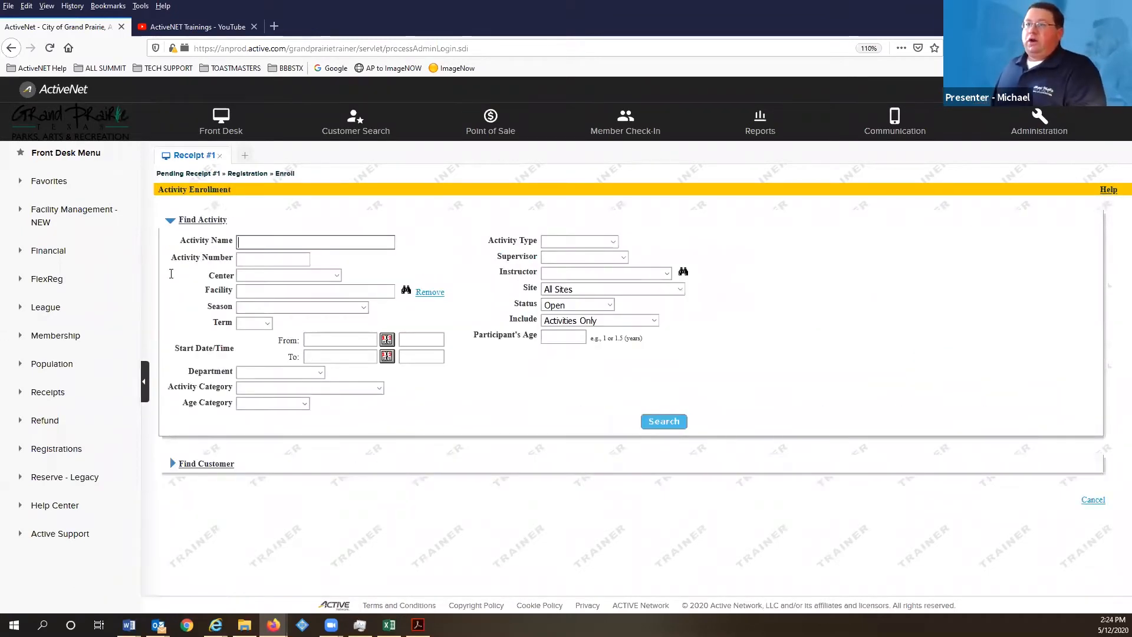
{"action": "left_click", "coordinate": [259, 242]}
{"action": "key", "text": "Down"}
{"action": "key", "text": "Down"}
{"action": "key", "text": "Down"}
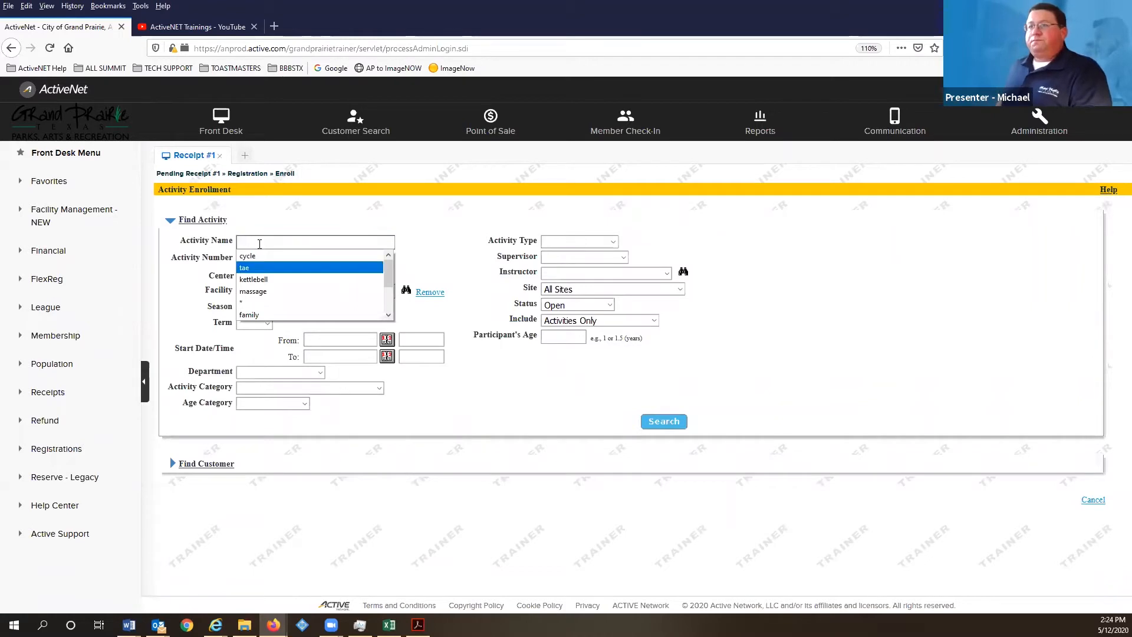
{"action": "key", "text": "Return"}
{"action": "left_click", "coordinate": [659, 421]}
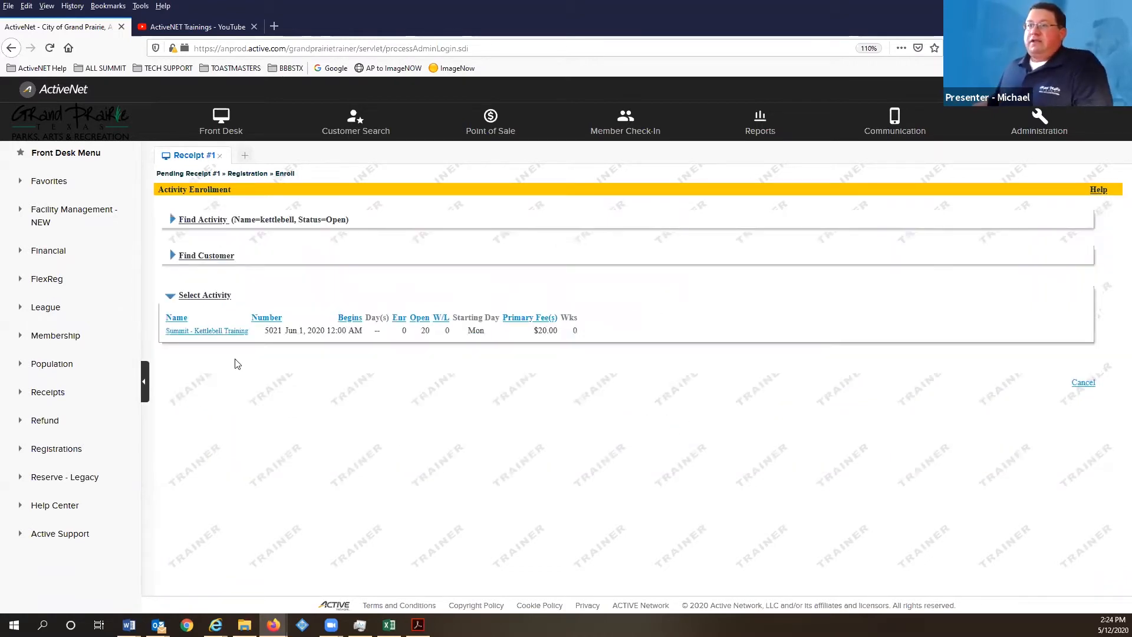
{"action": "left_click", "coordinate": [240, 330]}
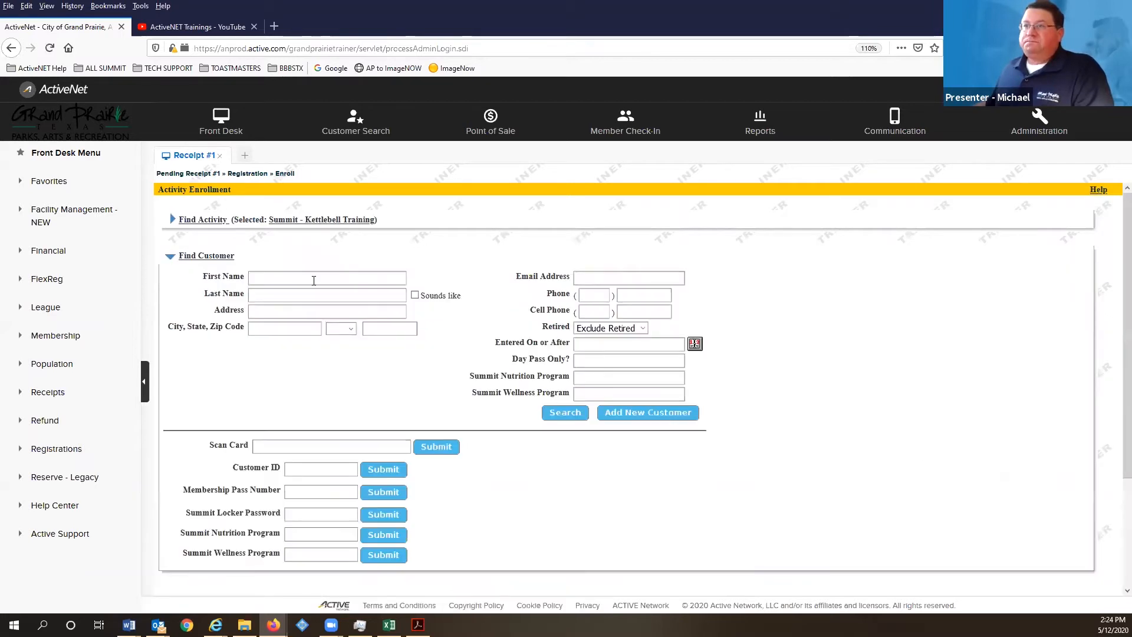
- Find the customer by last-name search and add them, bringing the total to 20.00
{"action": "left_click", "coordinate": [300, 293]}
{"action": "type", "text": "smith"}
{"action": "key", "text": "Return"}
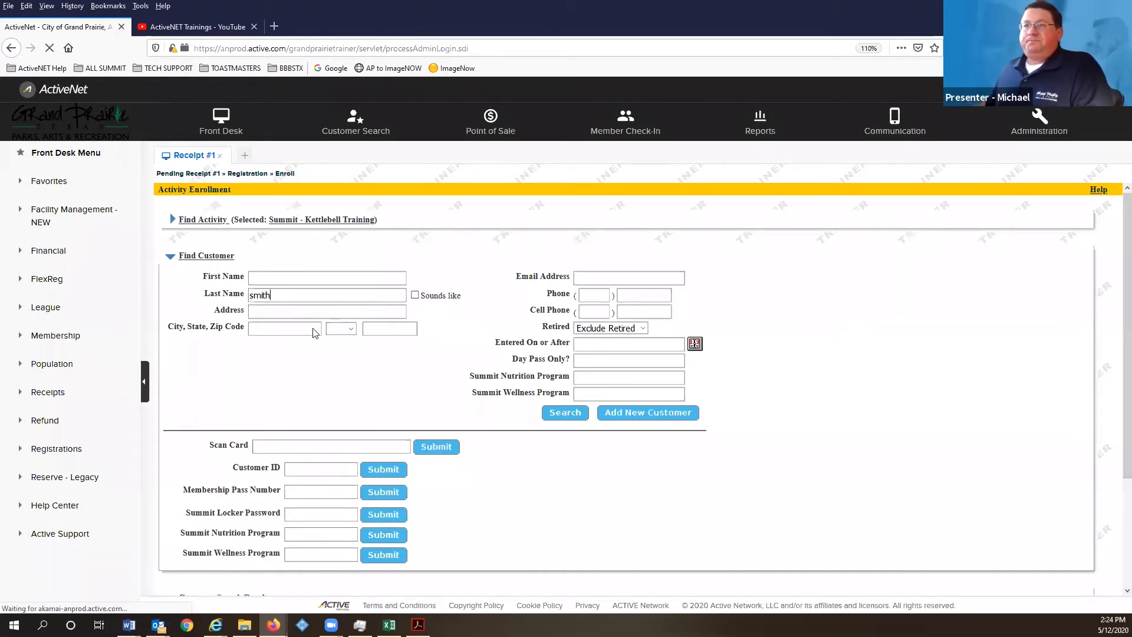
{"action": "left_click", "coordinate": [189, 379]}
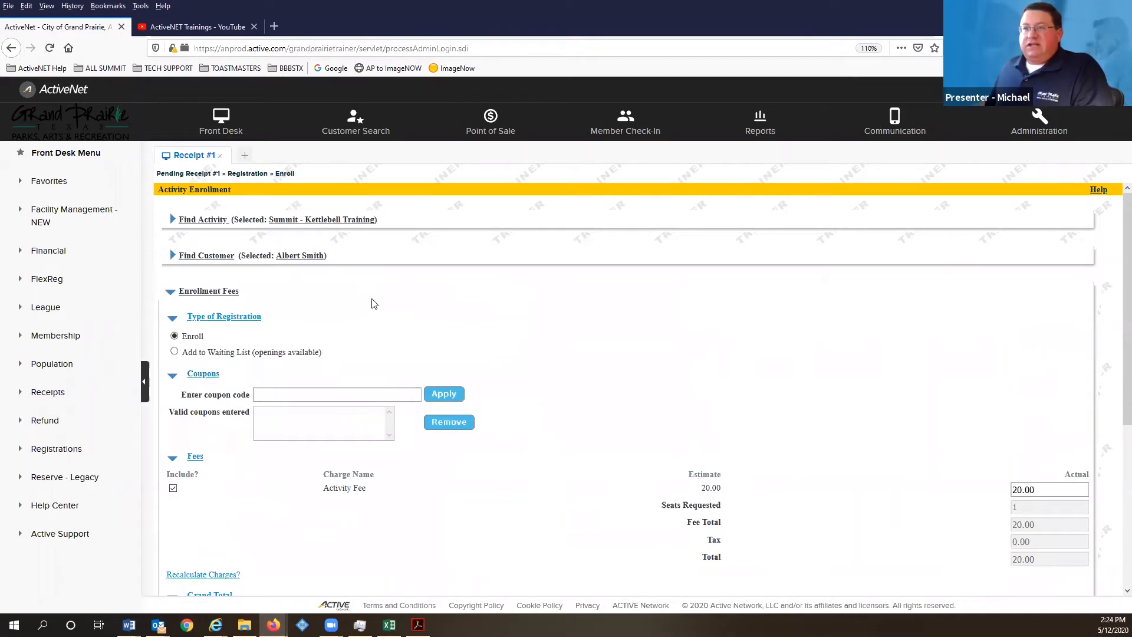
- Scroll down the enrollment form and tick the Kettlebell Training waiver agreement checkbox
{"action": "scroll", "coordinate": [283, 257], "scroll_direction": "down", "scroll_amount": 2}
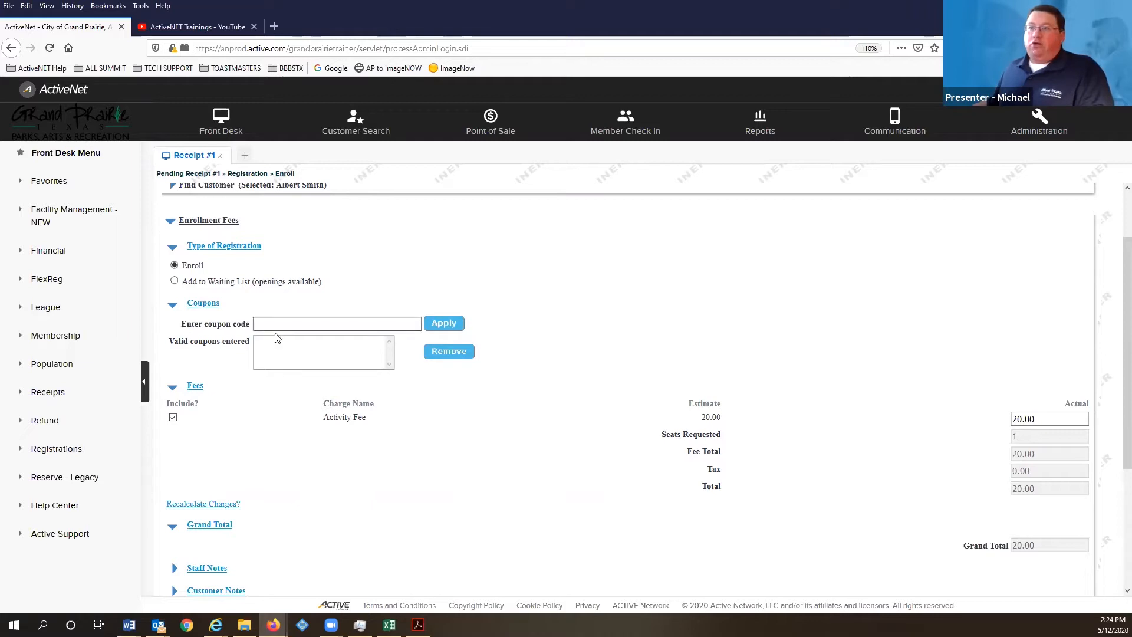
{"action": "scroll", "coordinate": [286, 367], "scroll_direction": "down", "scroll_amount": 3}
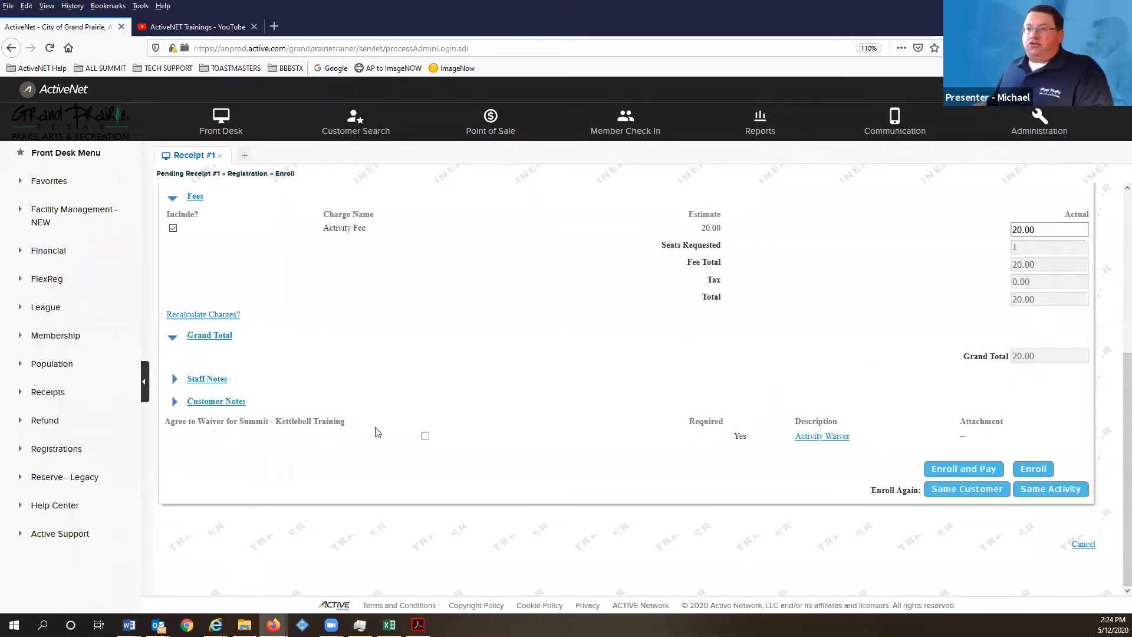
{"action": "left_click", "coordinate": [425, 437]}
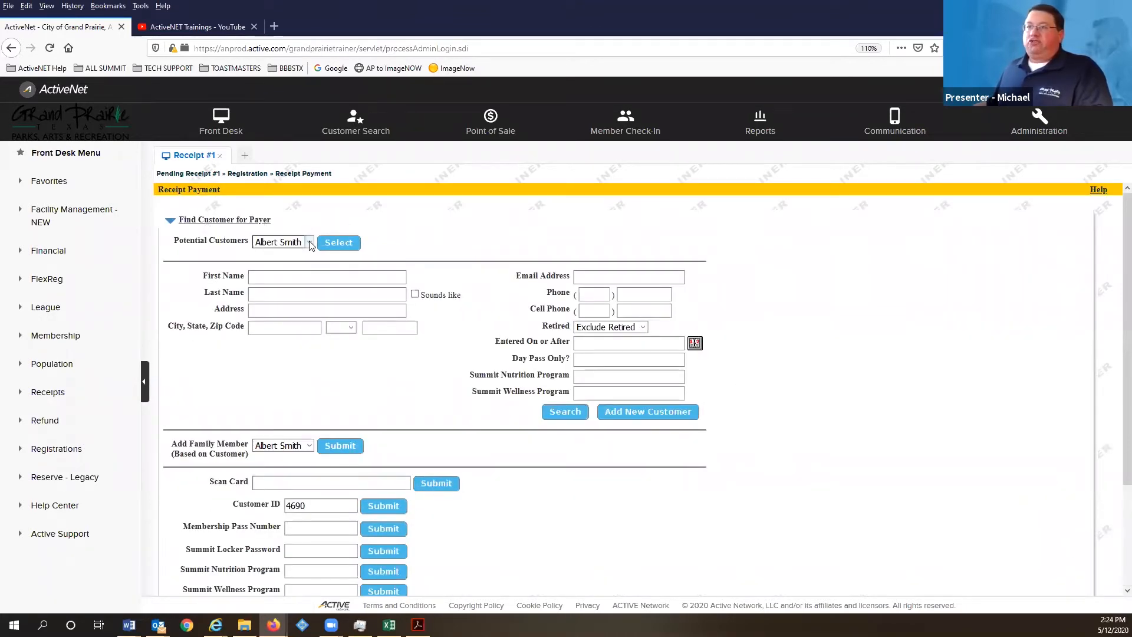
- Select the customer as payer, apply the $20.00 in cash, and finish the receipt
{"action": "left_click", "coordinate": [340, 245]}
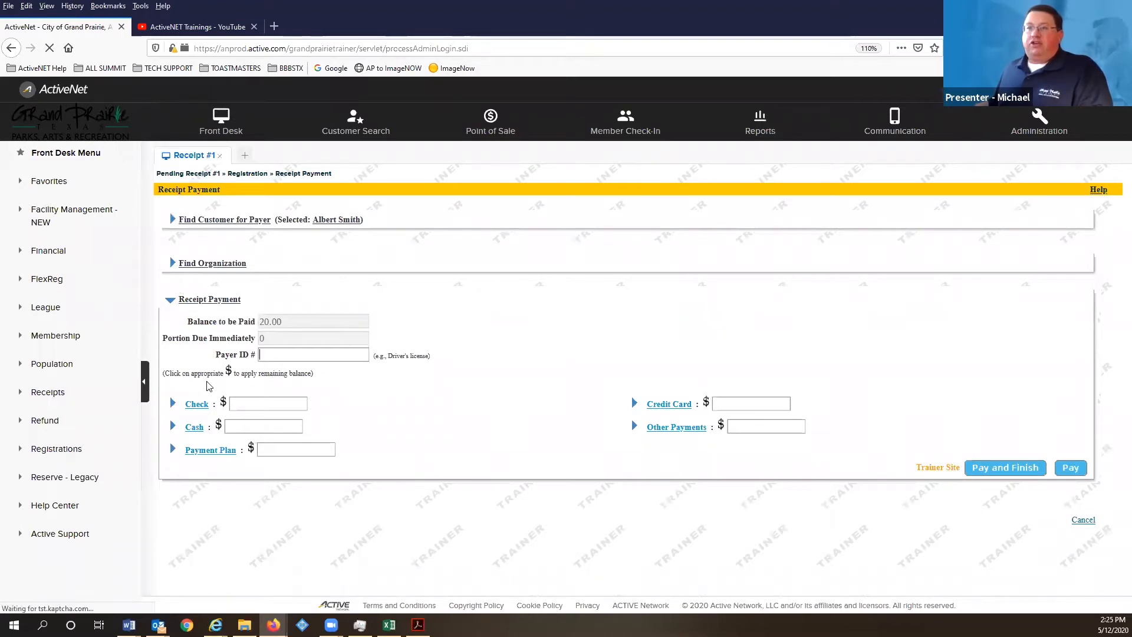
{"action": "left_click", "coordinate": [219, 426]}
{"action": "left_click", "coordinate": [1004, 512]}
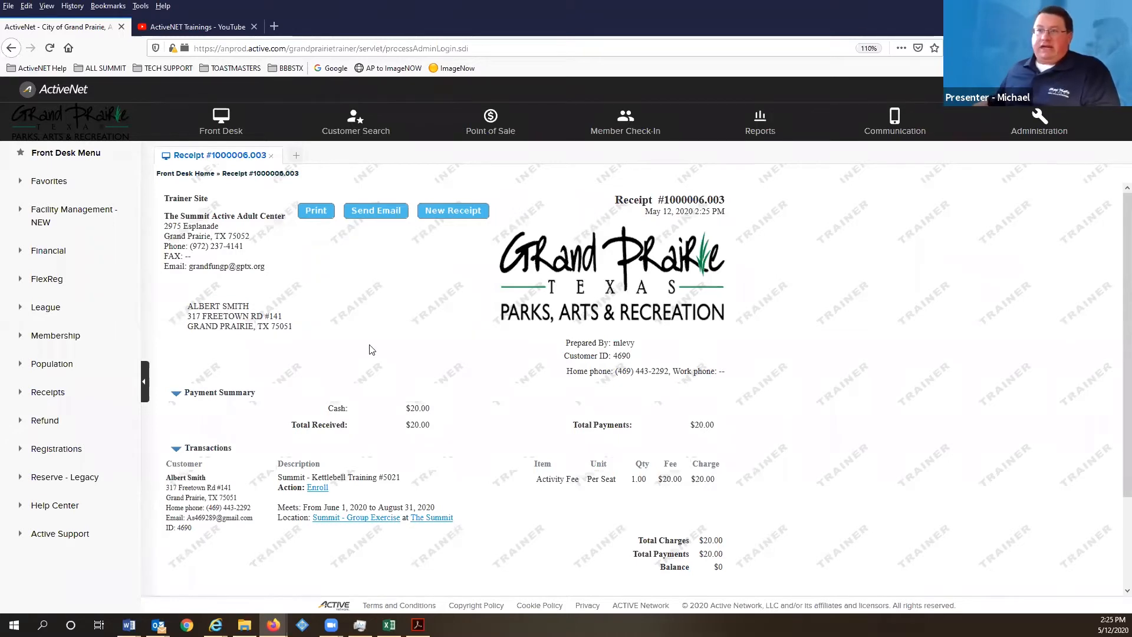
- Highlight activity number 5021 on the receipt, then bring up the Let's Review slides in Acrobat
{"action": "scroll", "coordinate": [369, 349], "scroll_direction": "down", "scroll_amount": 3}
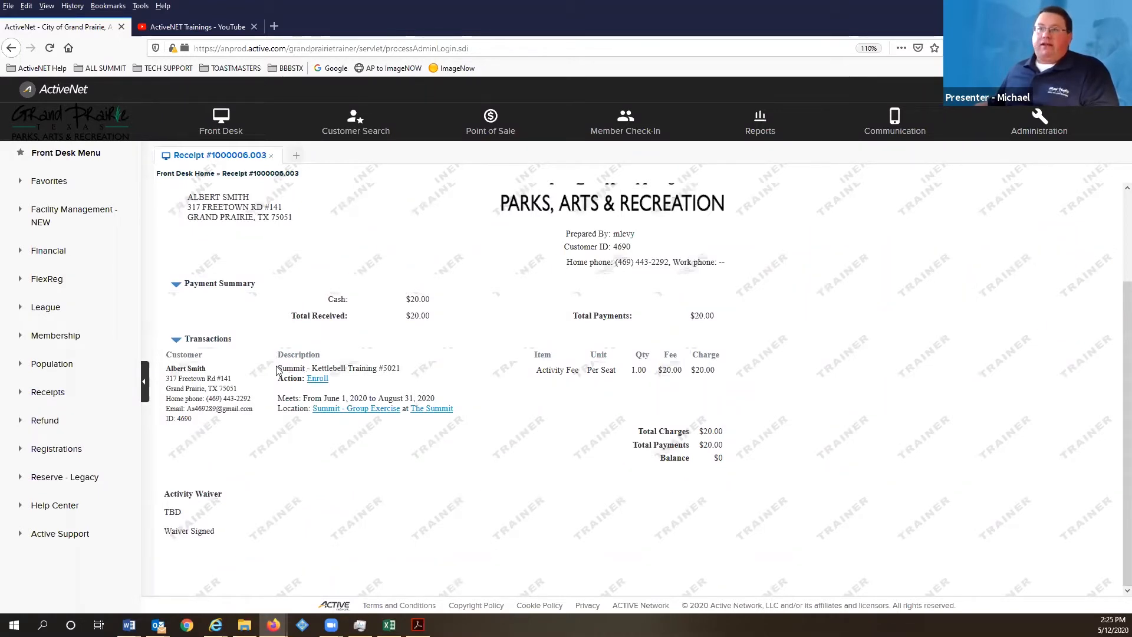
{"action": "double_click", "coordinate": [398, 366]}
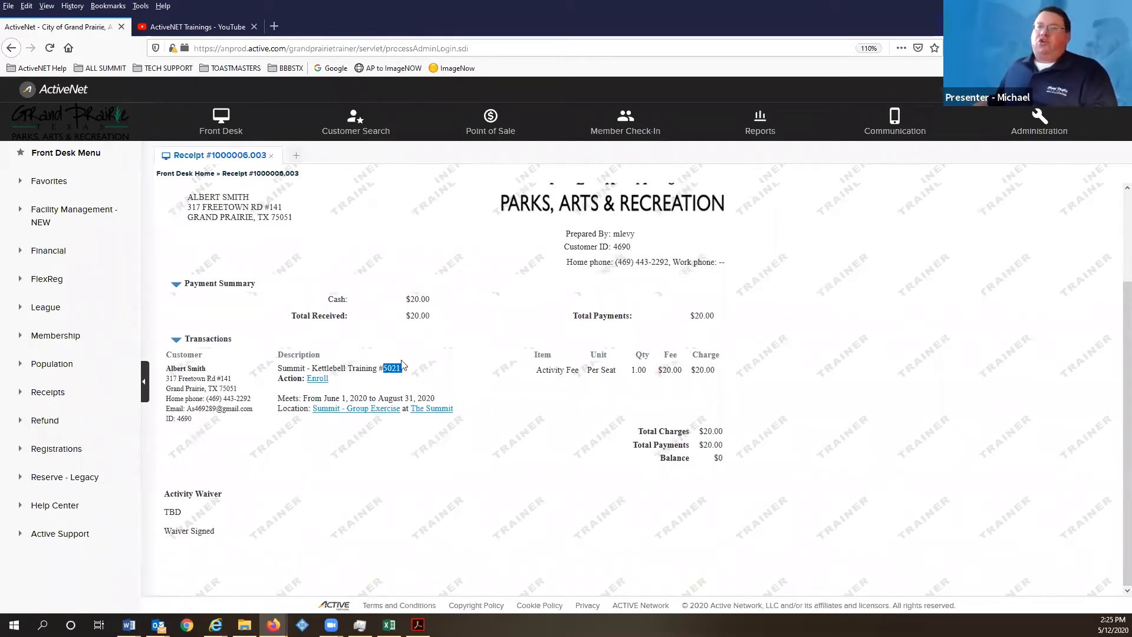
{"action": "left_click", "coordinate": [387, 365]}
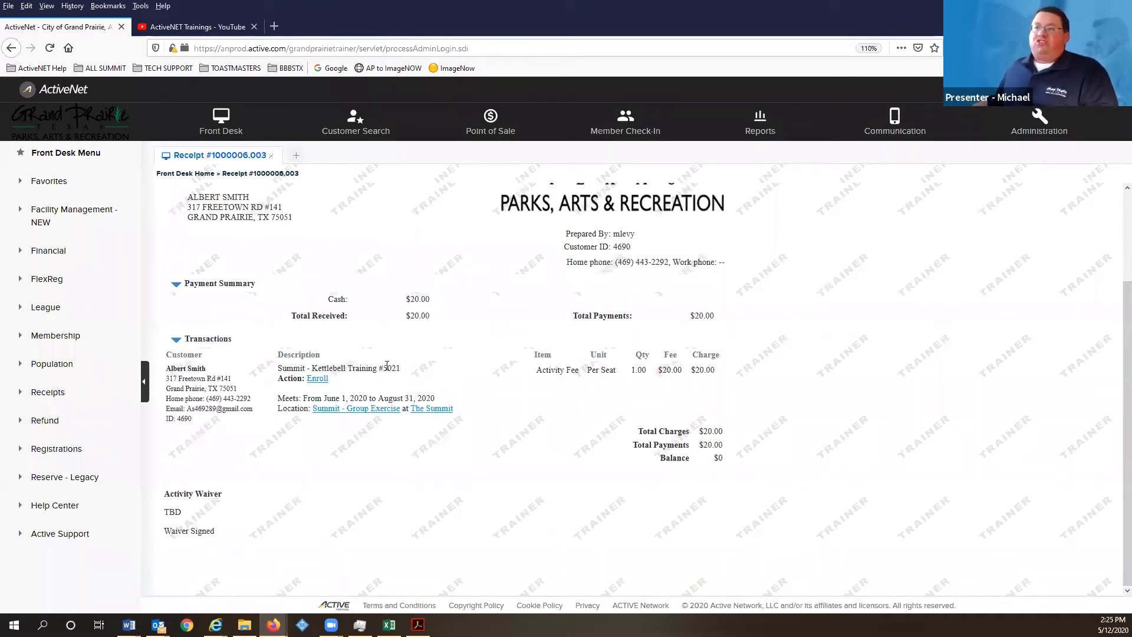
{"action": "left_click_drag", "start_coordinate": [374, 365], "coordinate": [399, 364]}
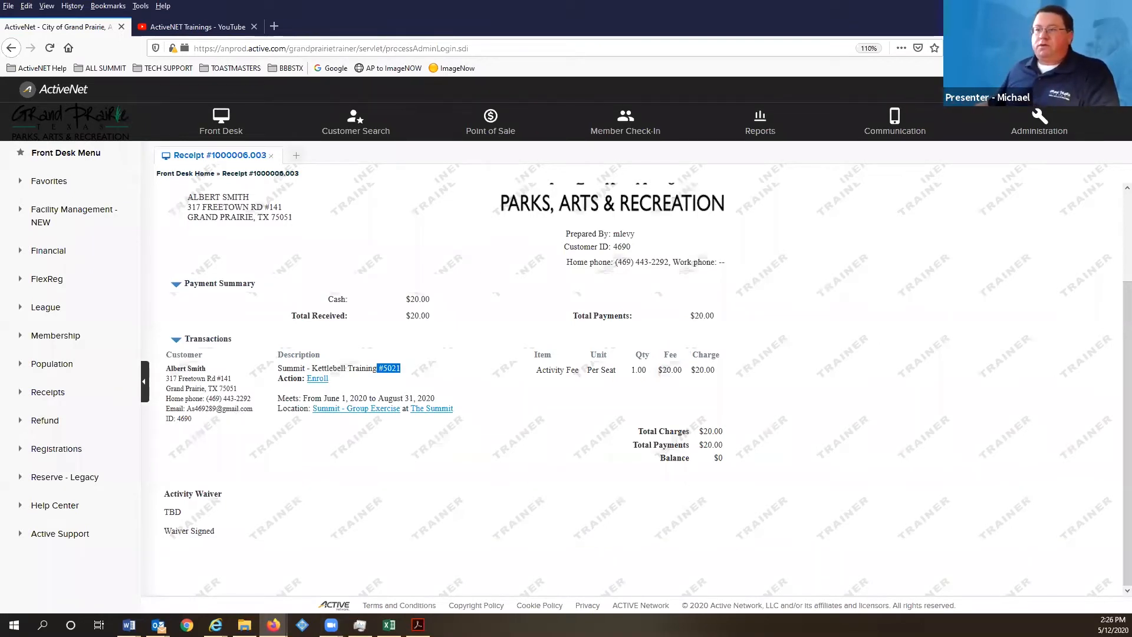
{"action": "left_click", "coordinate": [418, 625]}
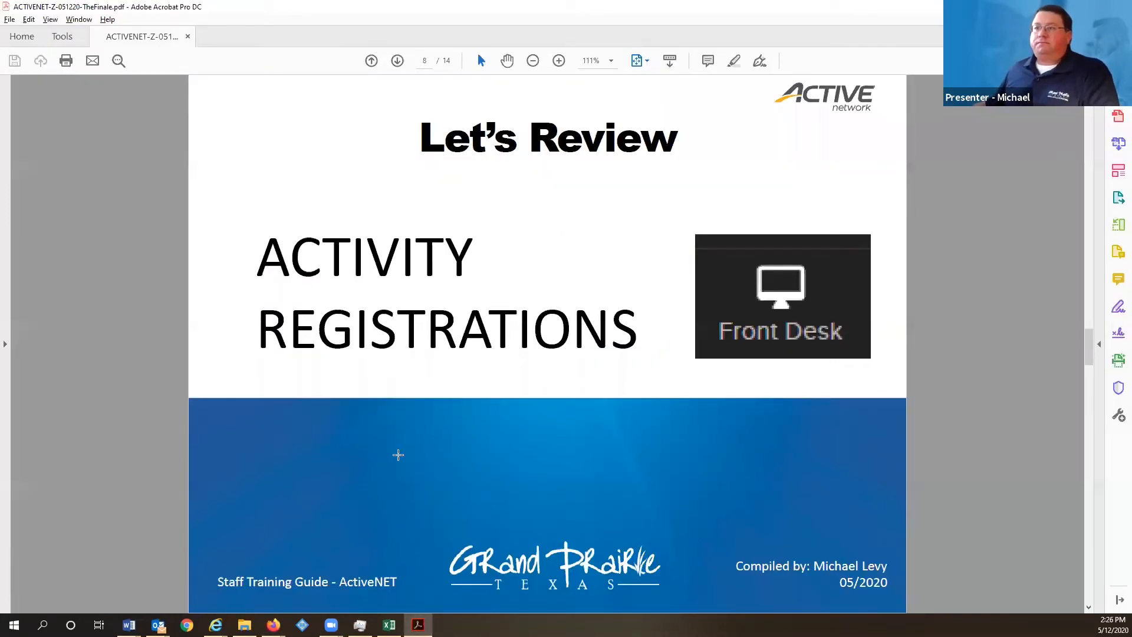
- Advance to the Activity Maintenance slide (page 9), then switch back to the ActiveNet receipt
{"action": "key", "text": "Page_Down"}
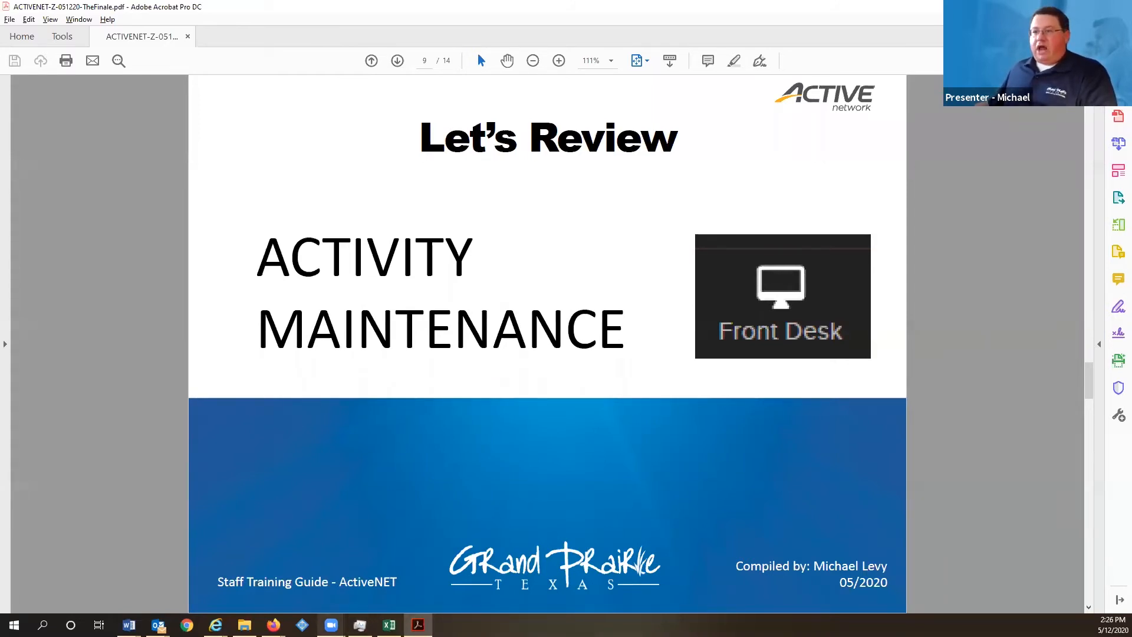
{"action": "mouse_move", "coordinate": [273, 625]}
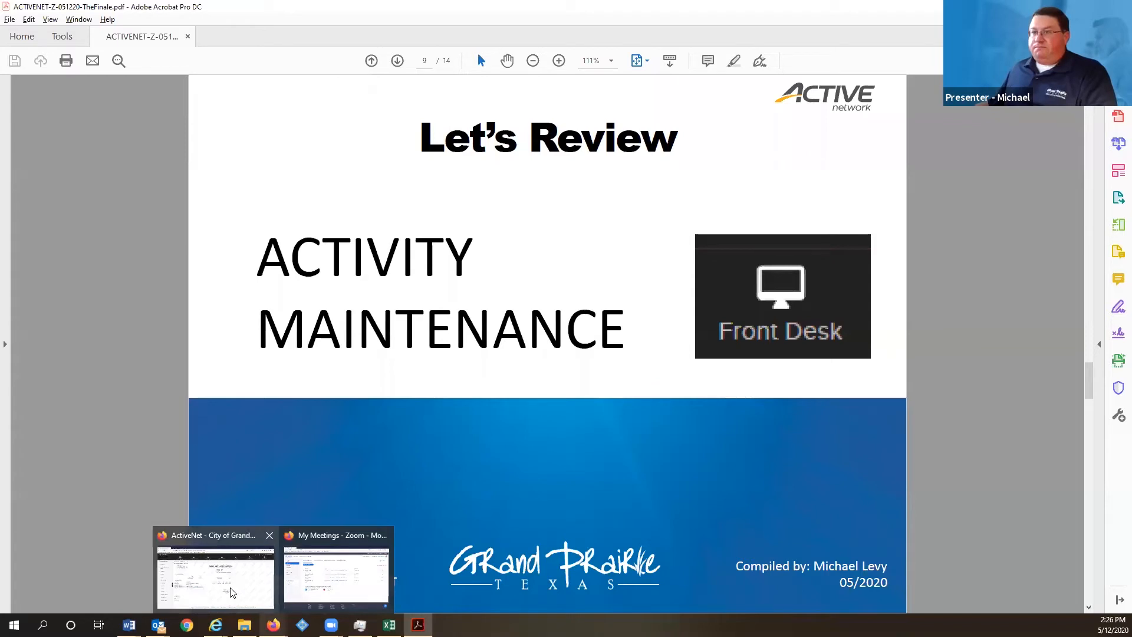
{"action": "left_click", "coordinate": [215, 574]}
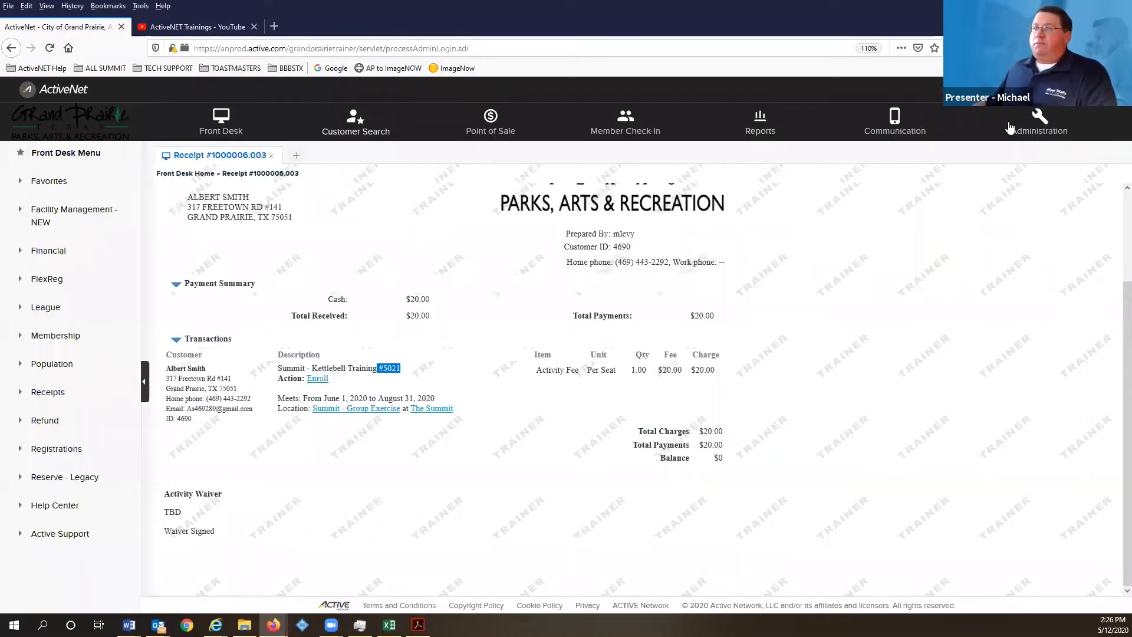
- Search Administration activities for kettlebell and open Summit - Kettlebell Training #5021
{"action": "left_click", "coordinate": [1044, 121]}
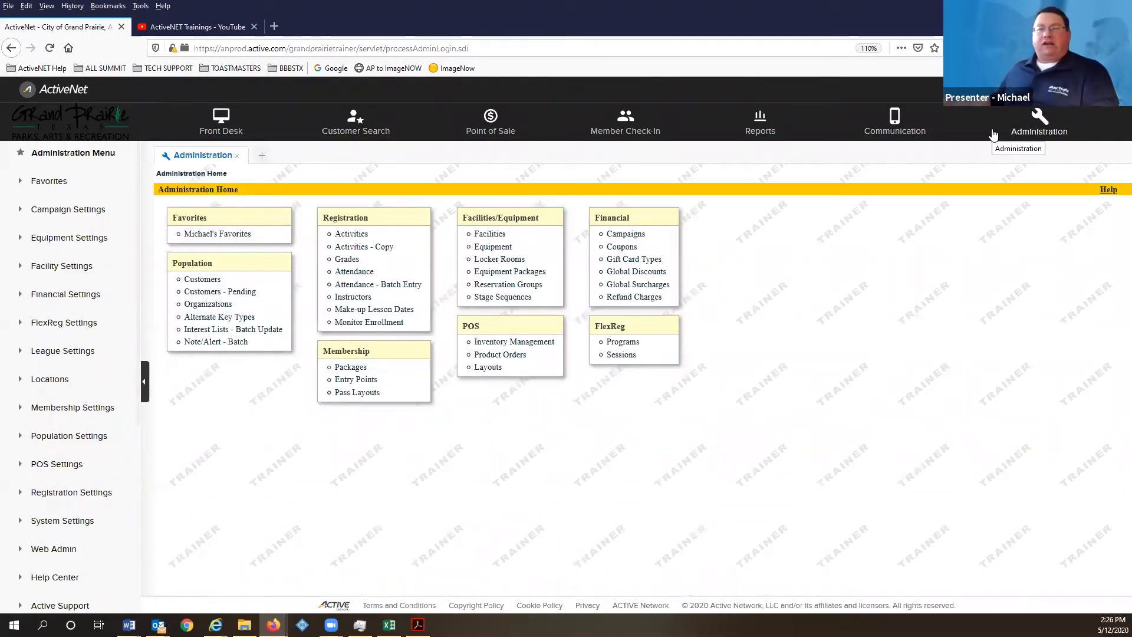
{"action": "left_click", "coordinate": [357, 234]}
{"action": "left_click", "coordinate": [250, 268]}
{"action": "type", "text": "kett"}
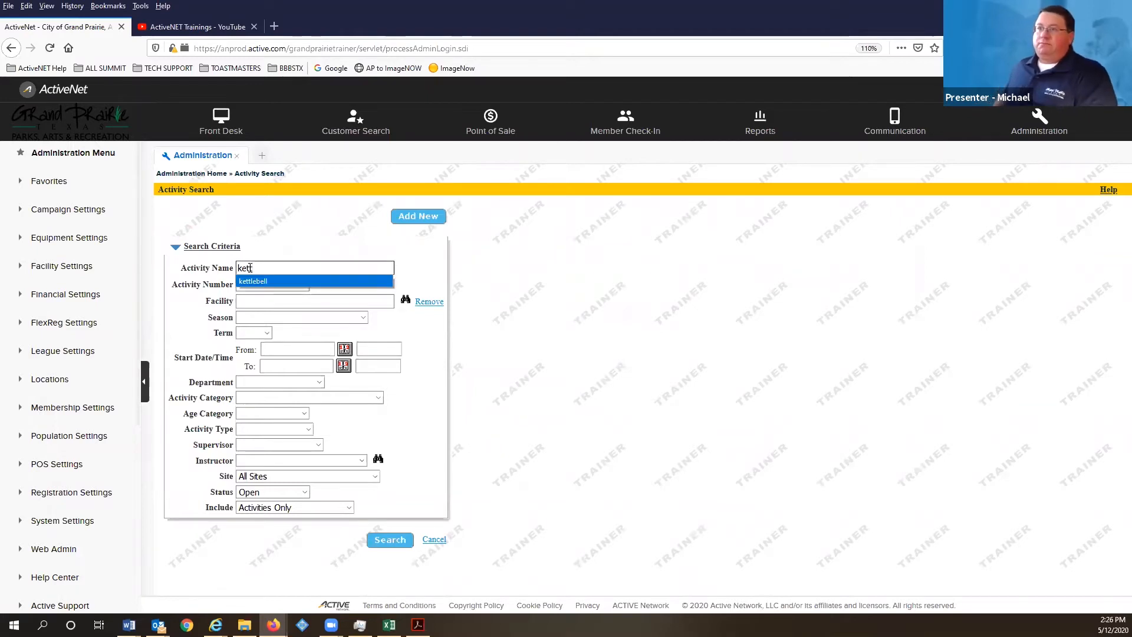
{"action": "key", "text": "Return"}
{"action": "key", "text": "Return"}
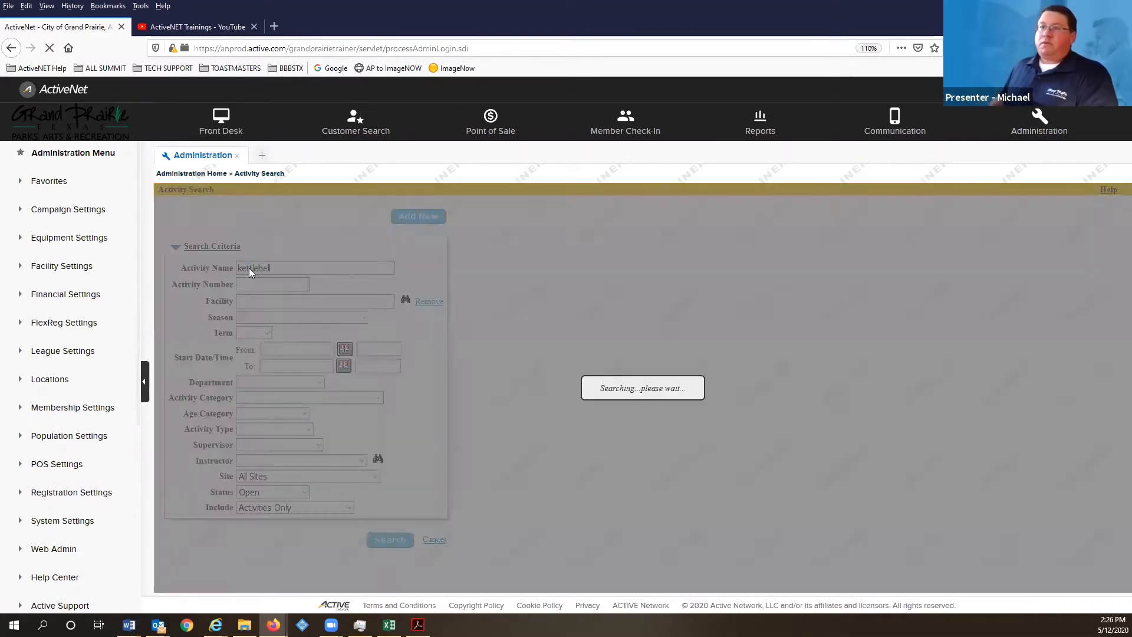
{"action": "left_click", "coordinate": [207, 256]}
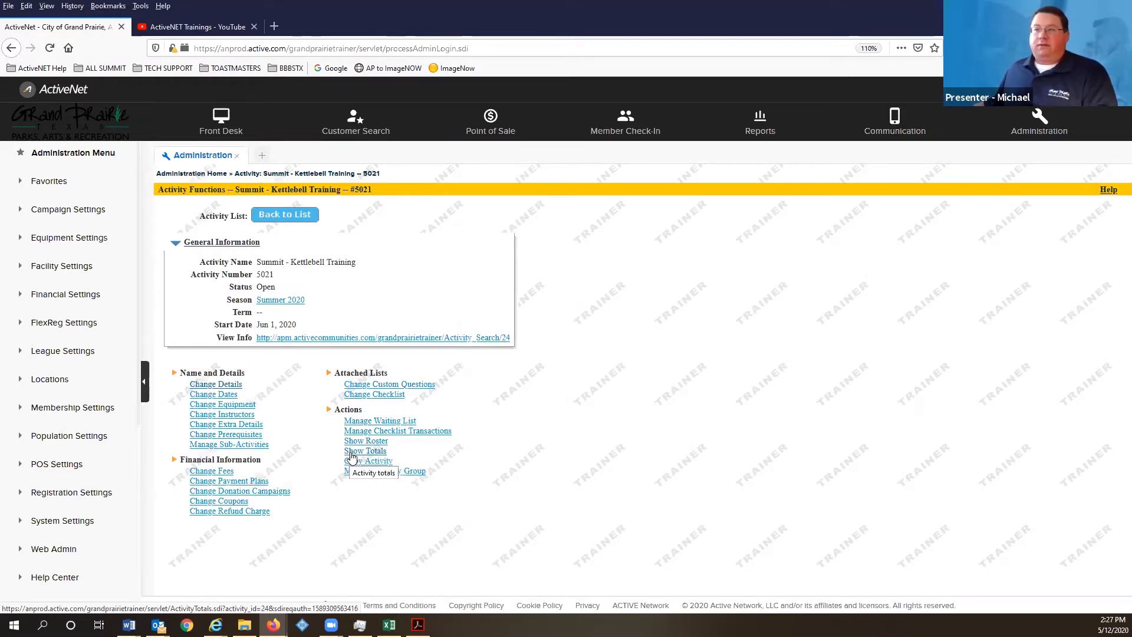
{"action": "left_click", "coordinate": [351, 455]}
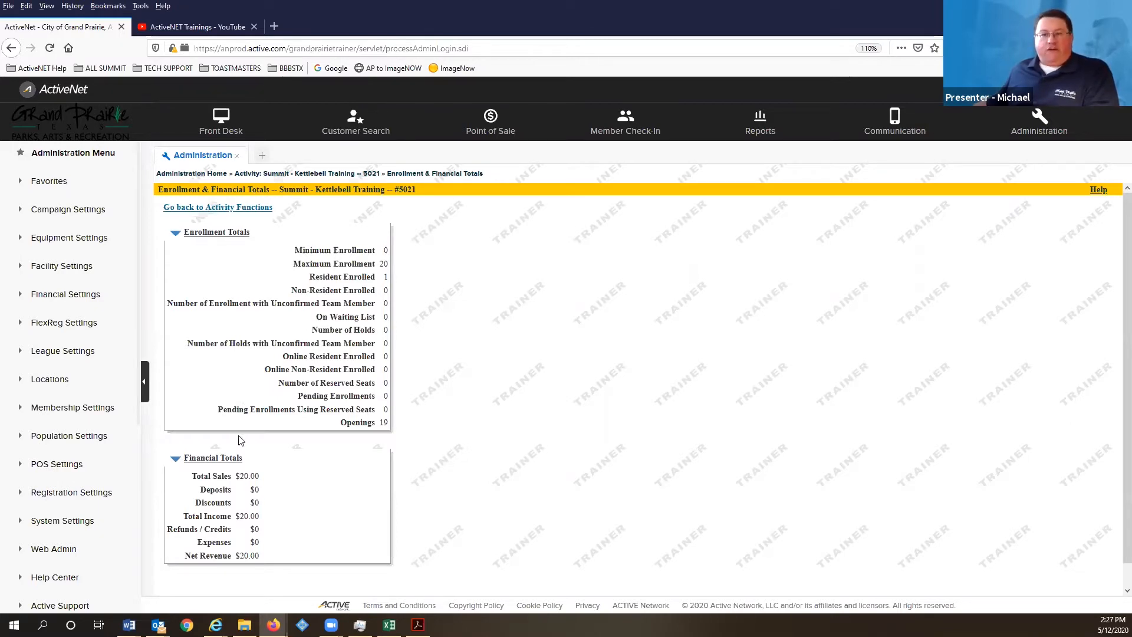
{"action": "left_click", "coordinate": [202, 209]}
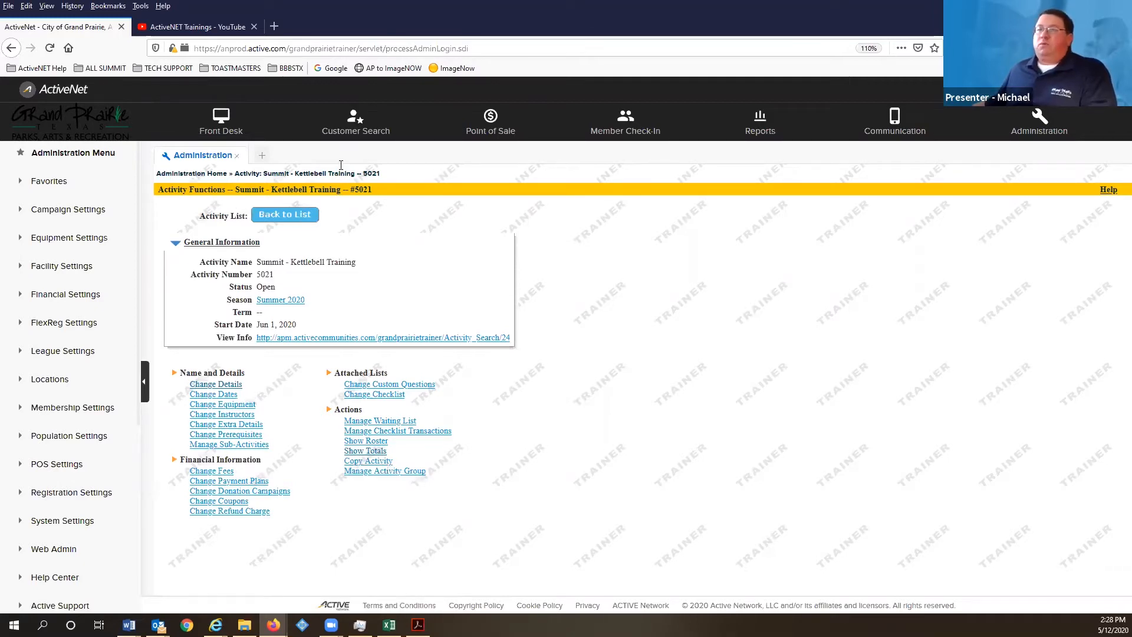
- Modify the activity search to Status Tentative with a blank Activity Name, and run it
{"action": "left_click", "coordinate": [293, 216]}
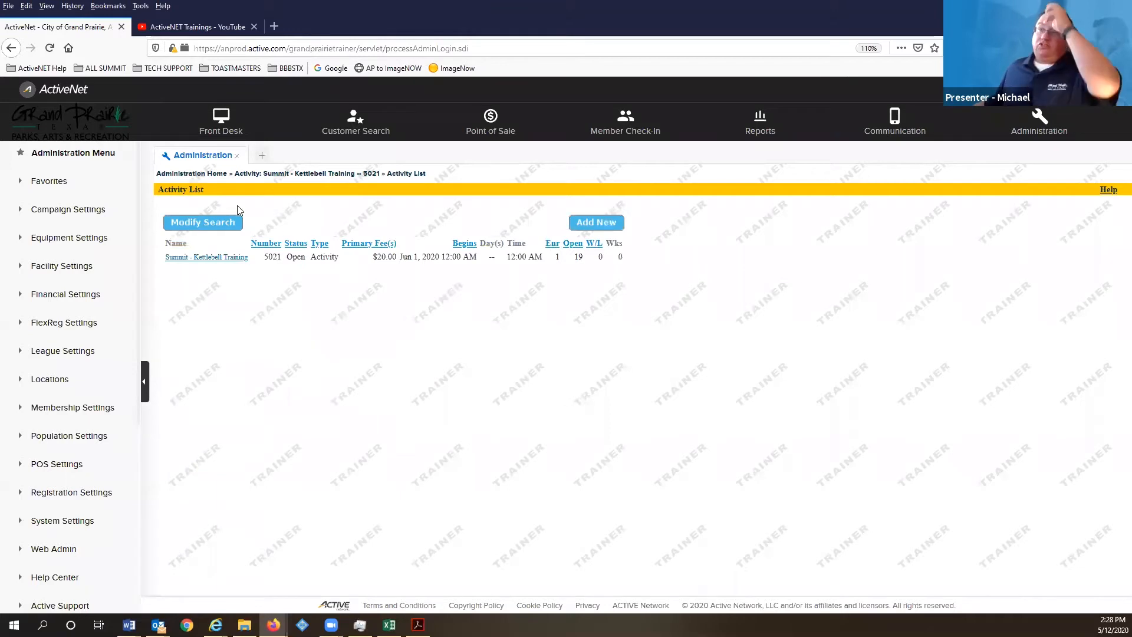
{"action": "left_click", "coordinate": [209, 227]}
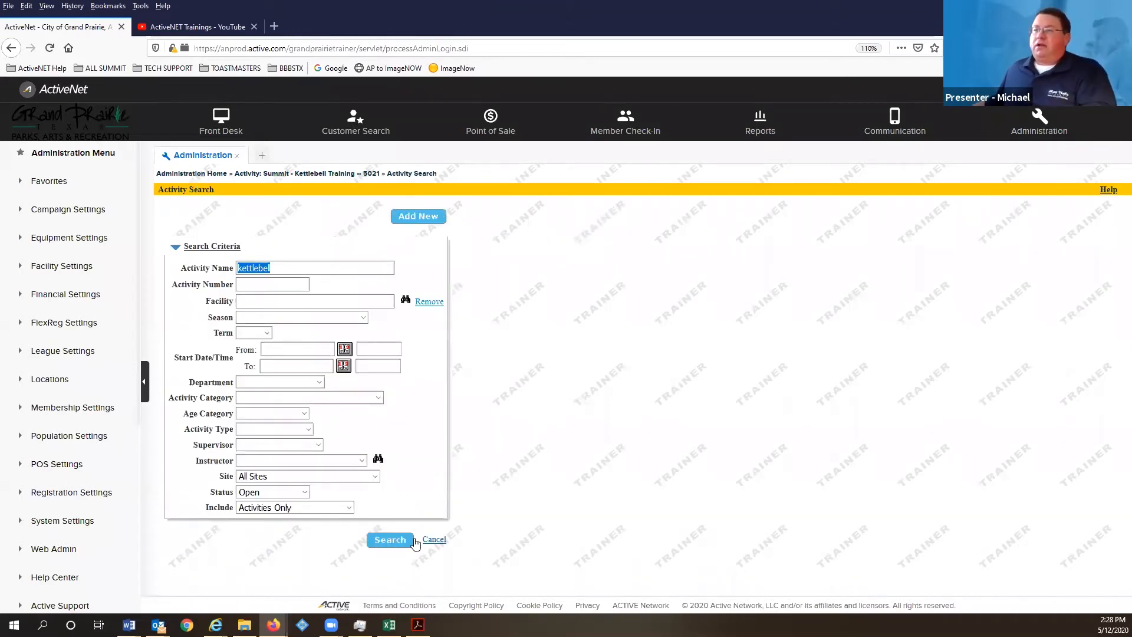
{"action": "left_click", "coordinate": [303, 269]}
{"action": "type", "text": "l"}
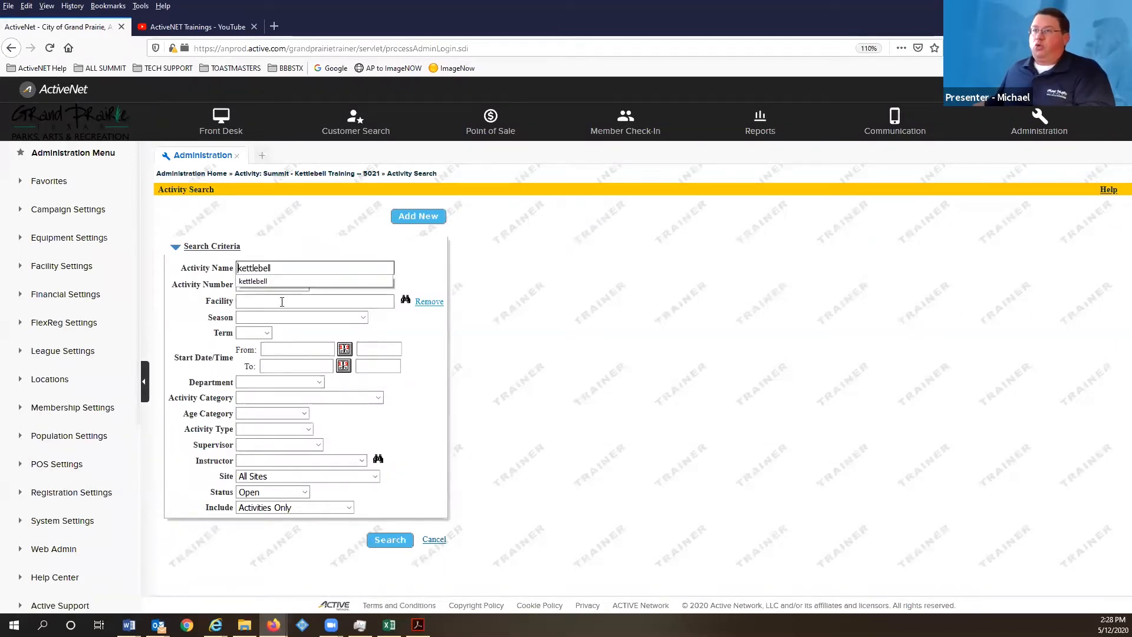
{"action": "left_click", "coordinate": [277, 492]}
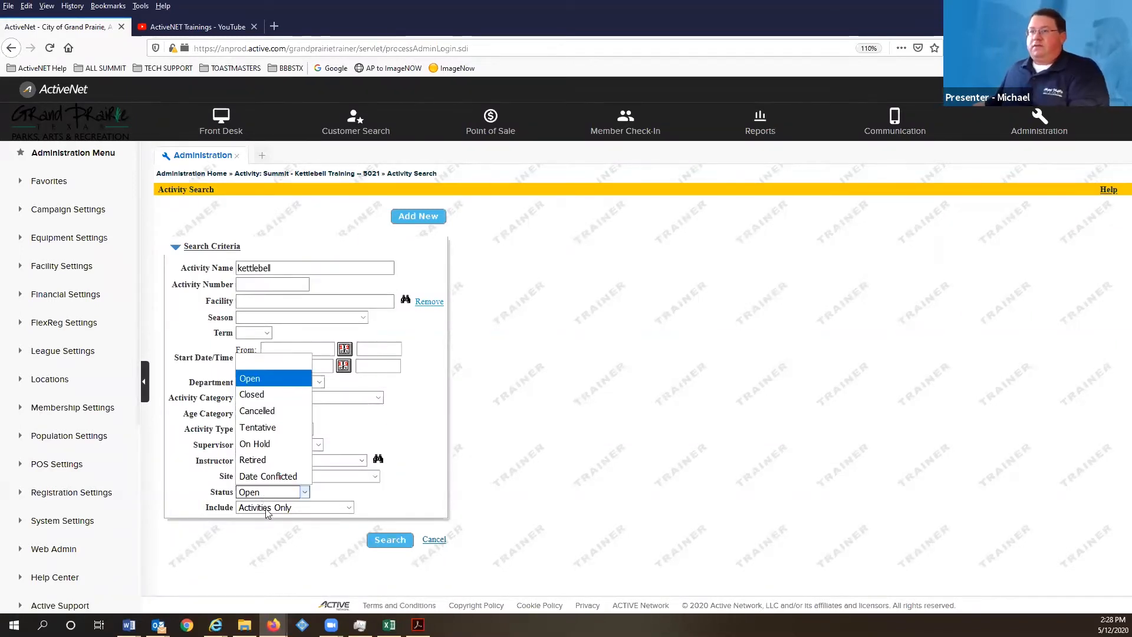
{"action": "left_click", "coordinate": [263, 428]}
{"action": "left_click_drag", "start_coordinate": [274, 269], "coordinate": [211, 267]}
{"action": "key", "text": "Delete"}
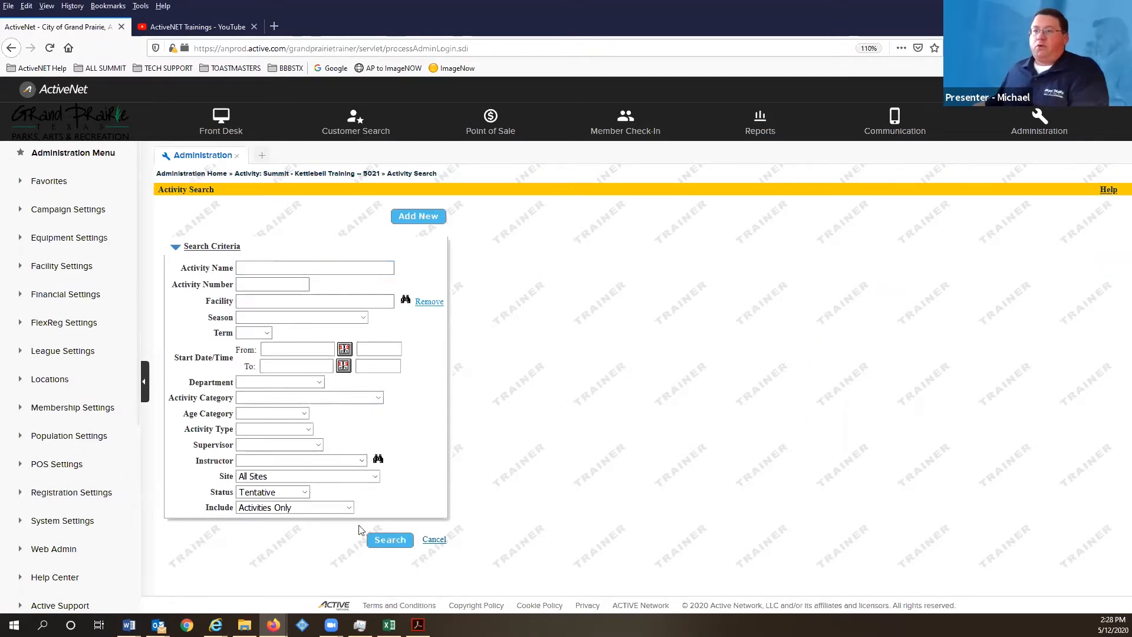
{"action": "left_click", "coordinate": [390, 539]}
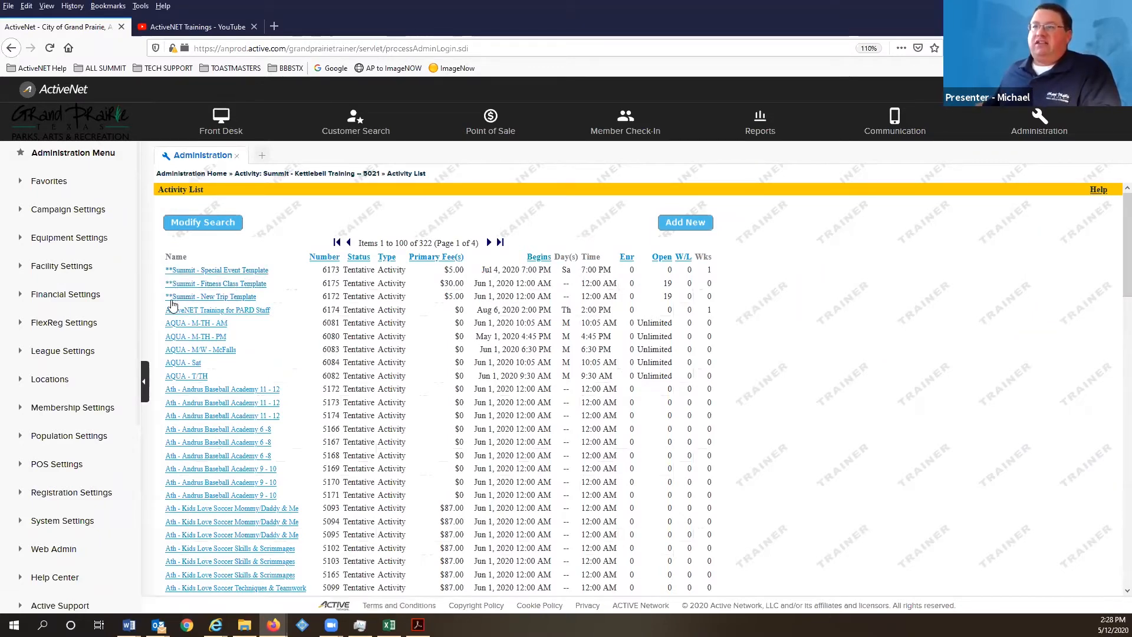
- Look at Summit - Special Event Template, then open Summit - New Trip Template #6172 from the results
{"action": "left_click", "coordinate": [204, 271]}
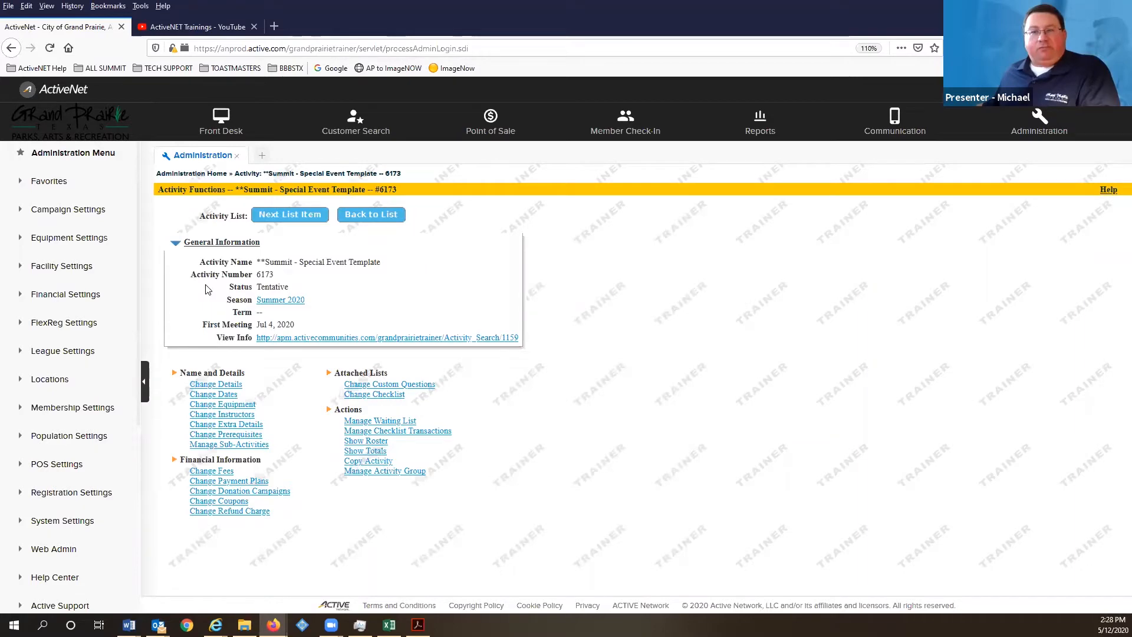
{"action": "left_click", "coordinate": [373, 219]}
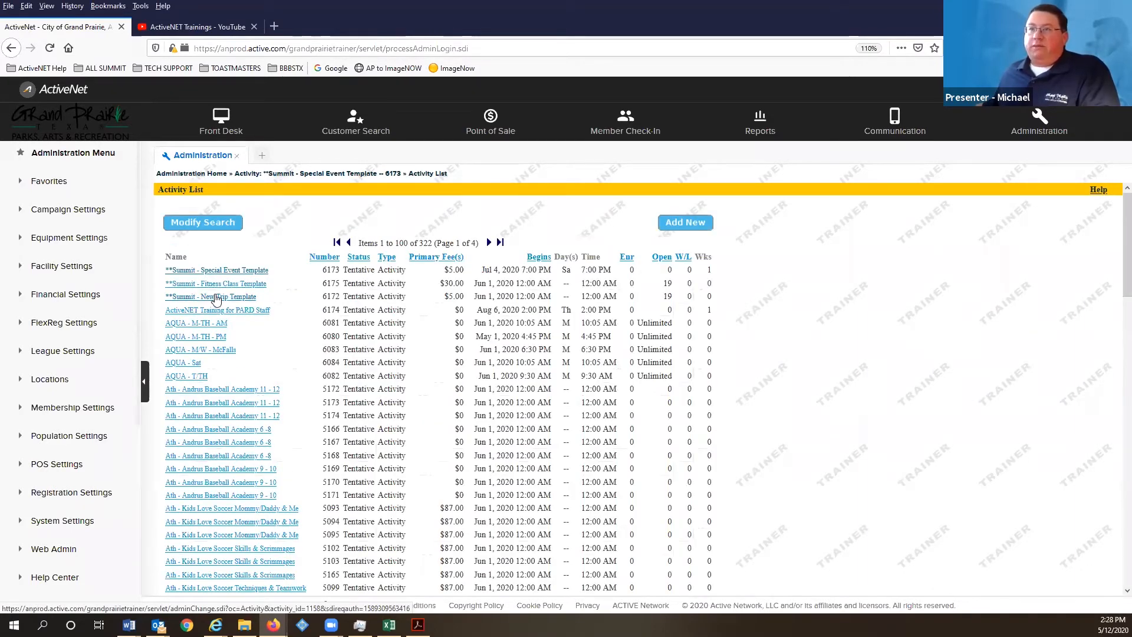
{"action": "left_click", "coordinate": [201, 296]}
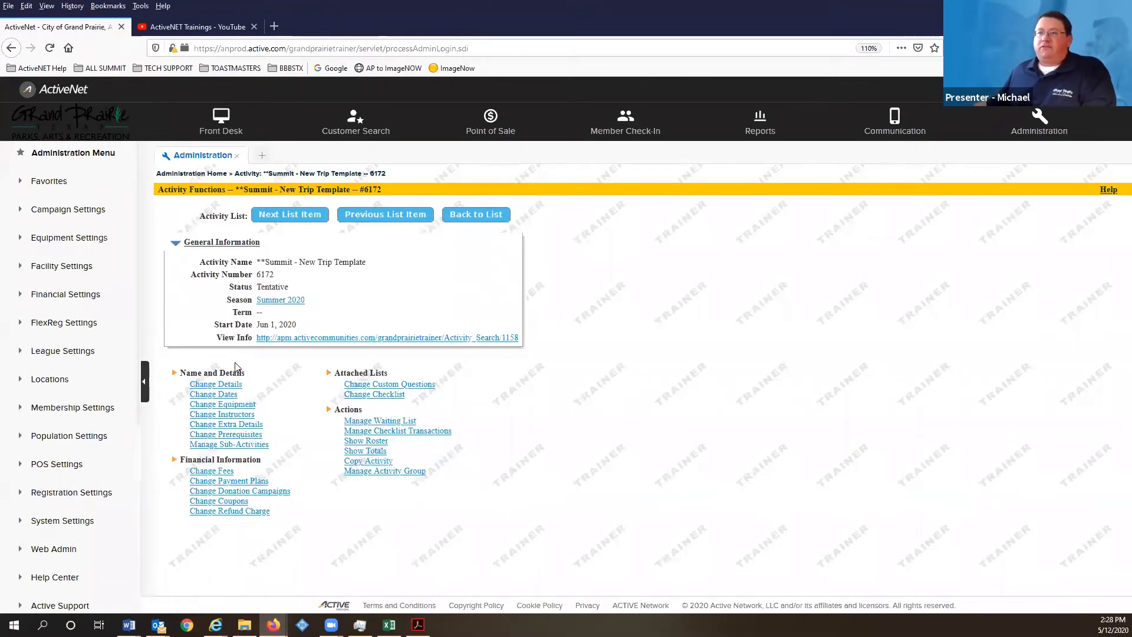
- Open the Change Activity form for #6172 and scroll to its Financial Information section
{"action": "left_click", "coordinate": [220, 386]}
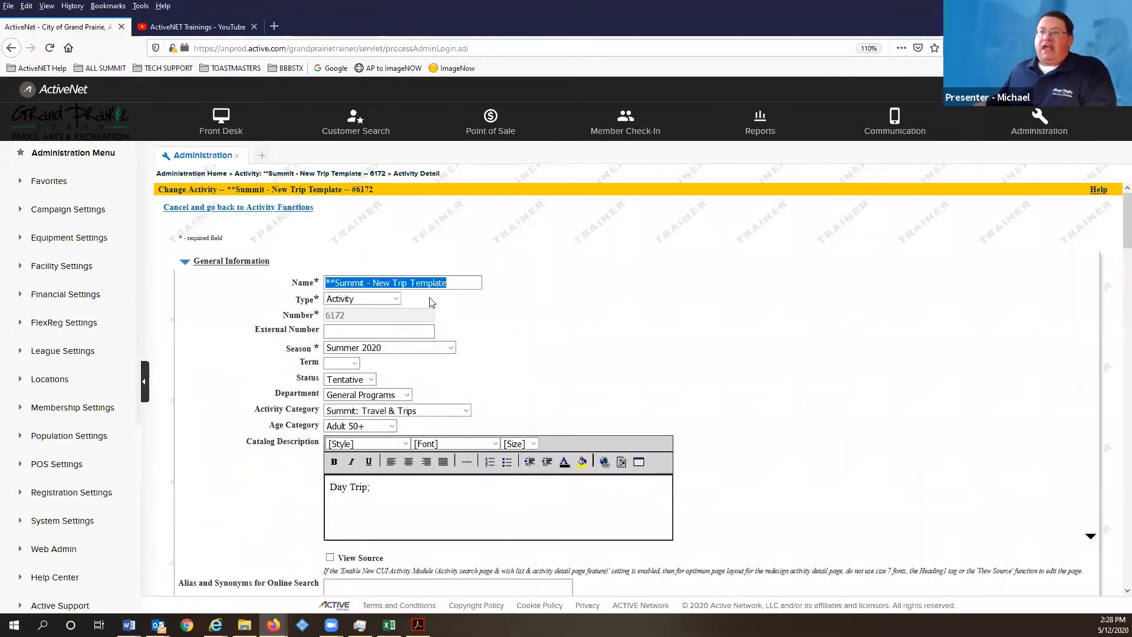
{"action": "scroll", "coordinate": [429, 289], "scroll_direction": "down", "scroll_amount": 3}
{"action": "scroll", "coordinate": [429, 282], "scroll_direction": "down", "scroll_amount": 1}
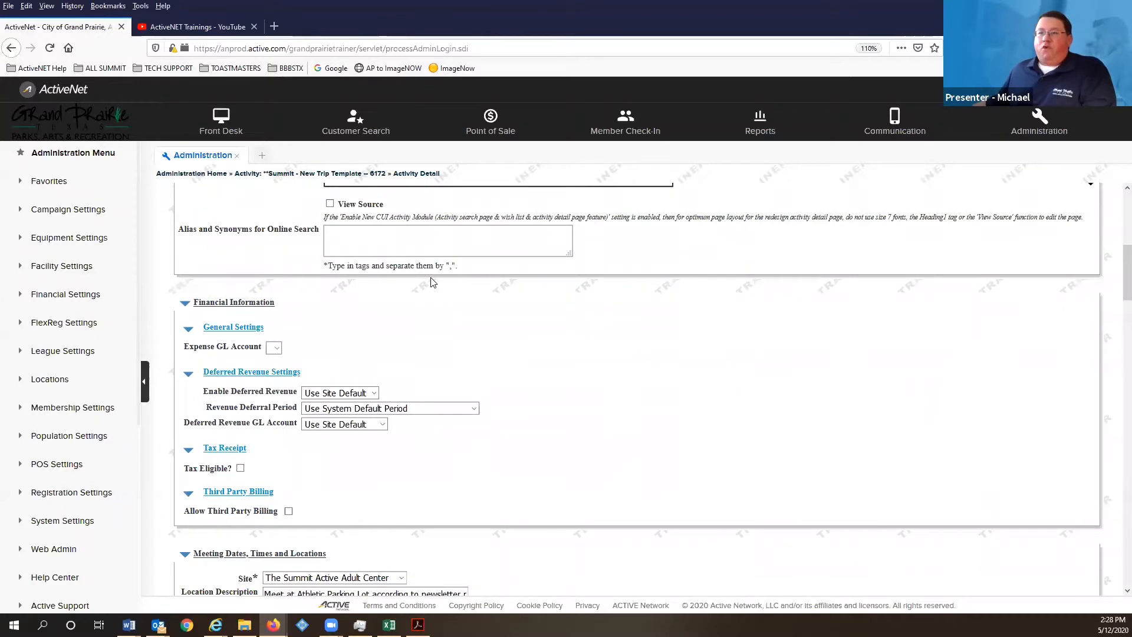
{"action": "scroll", "coordinate": [353, 344], "scroll_direction": "down", "scroll_amount": 4}
{"action": "scroll", "coordinate": [354, 344], "scroll_direction": "down", "scroll_amount": 5}
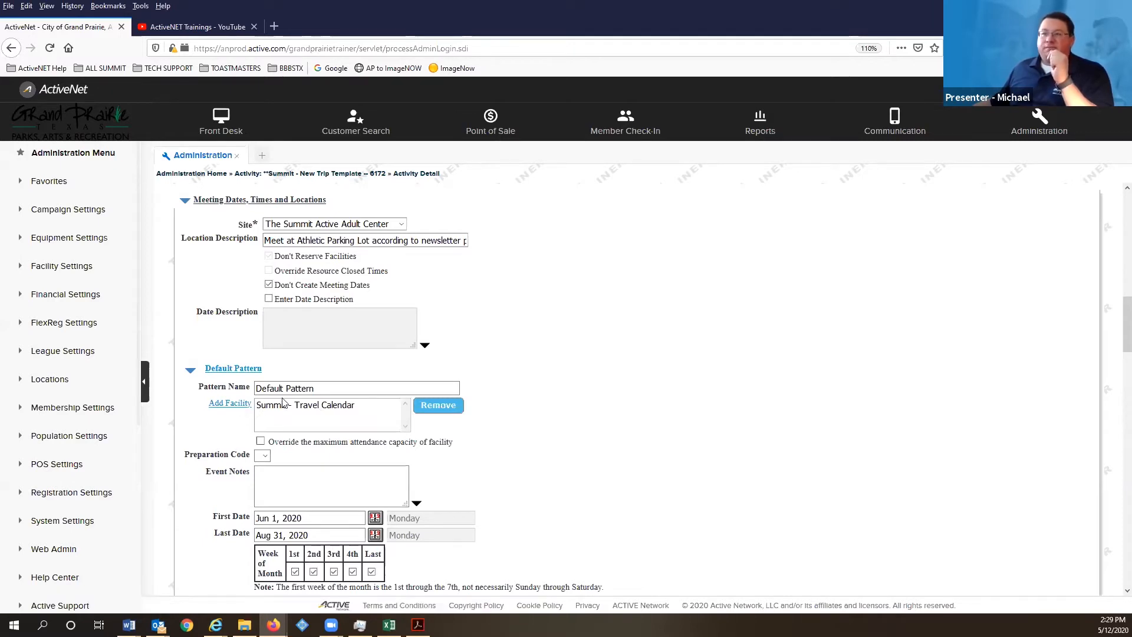
{"action": "scroll", "coordinate": [283, 403], "scroll_direction": "down", "scroll_amount": 2}
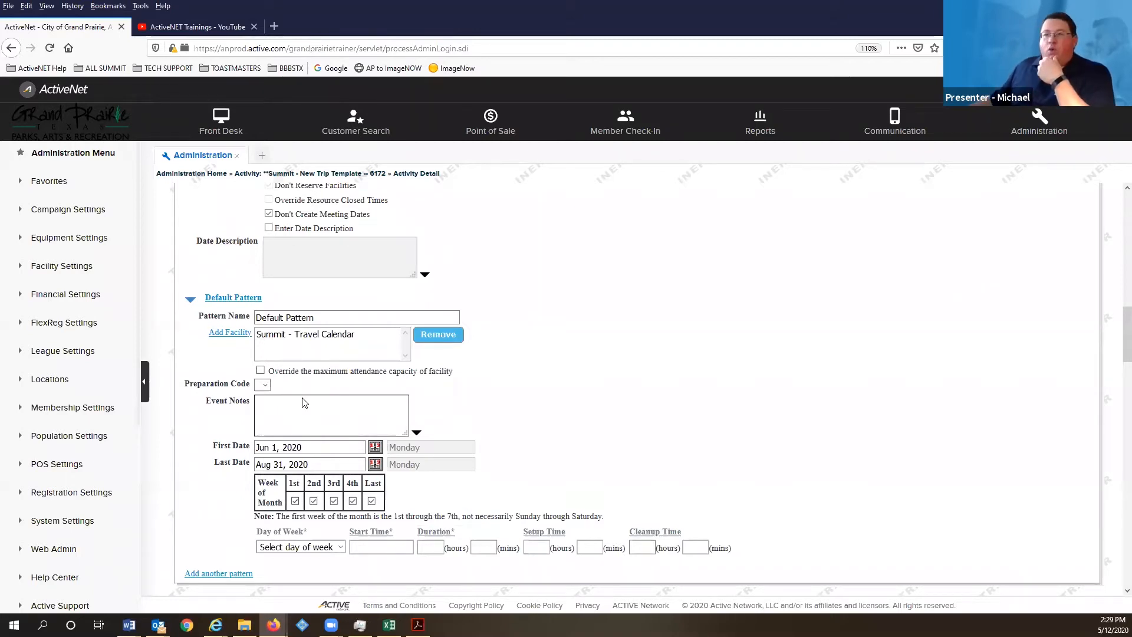
- Review the template's Meeting Dates and default pattern settings without editing anything
{"action": "scroll", "coordinate": [293, 401], "scroll_direction": "up", "scroll_amount": 3}
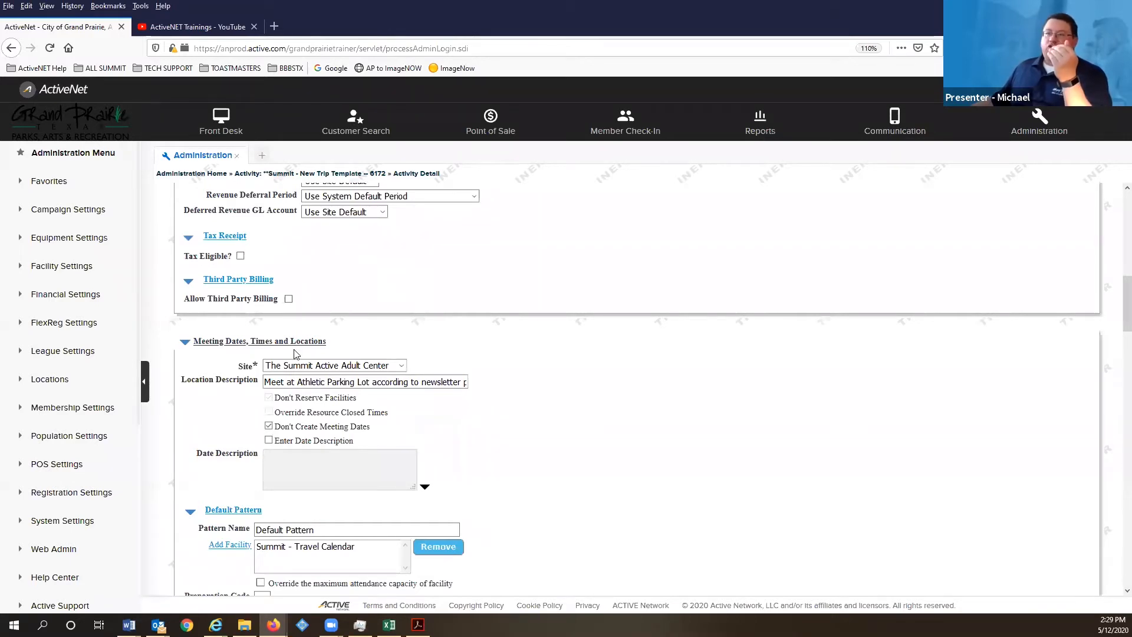
{"action": "scroll", "coordinate": [296, 354], "scroll_direction": "up", "scroll_amount": 2}
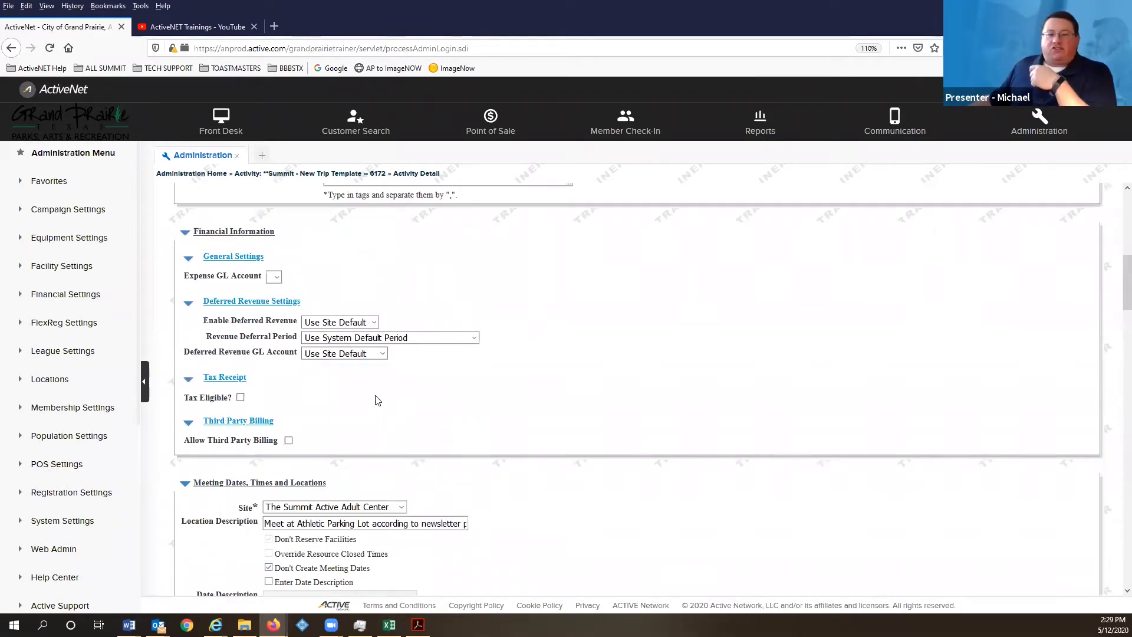
{"action": "scroll", "coordinate": [377, 372], "scroll_direction": "down", "scroll_amount": 2}
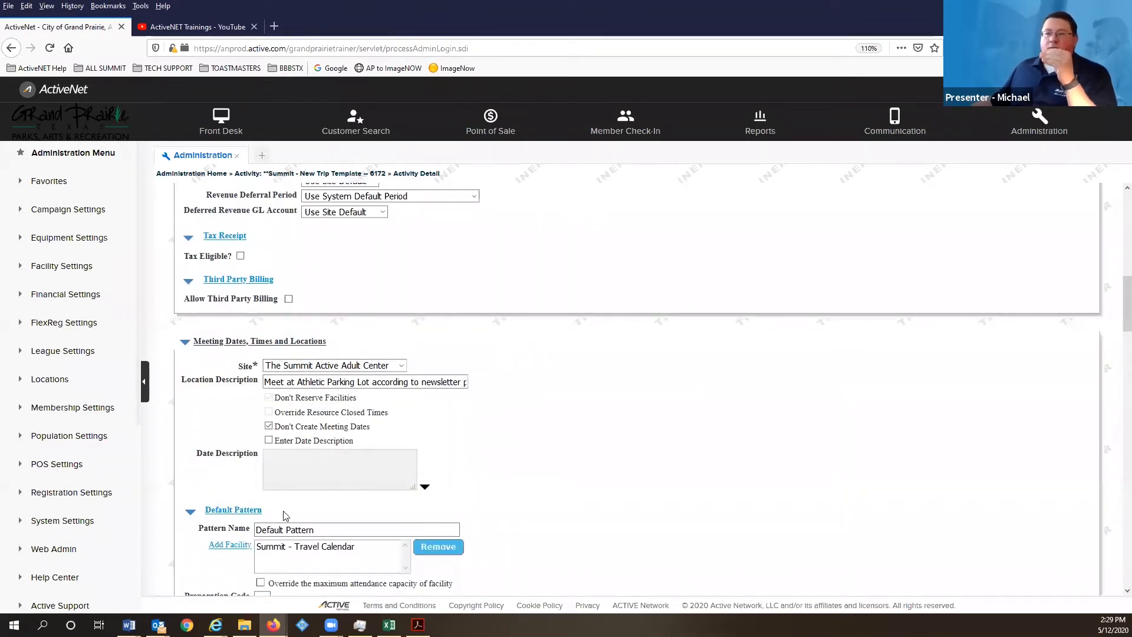
{"action": "scroll", "coordinate": [279, 488], "scroll_direction": "down", "scroll_amount": 2}
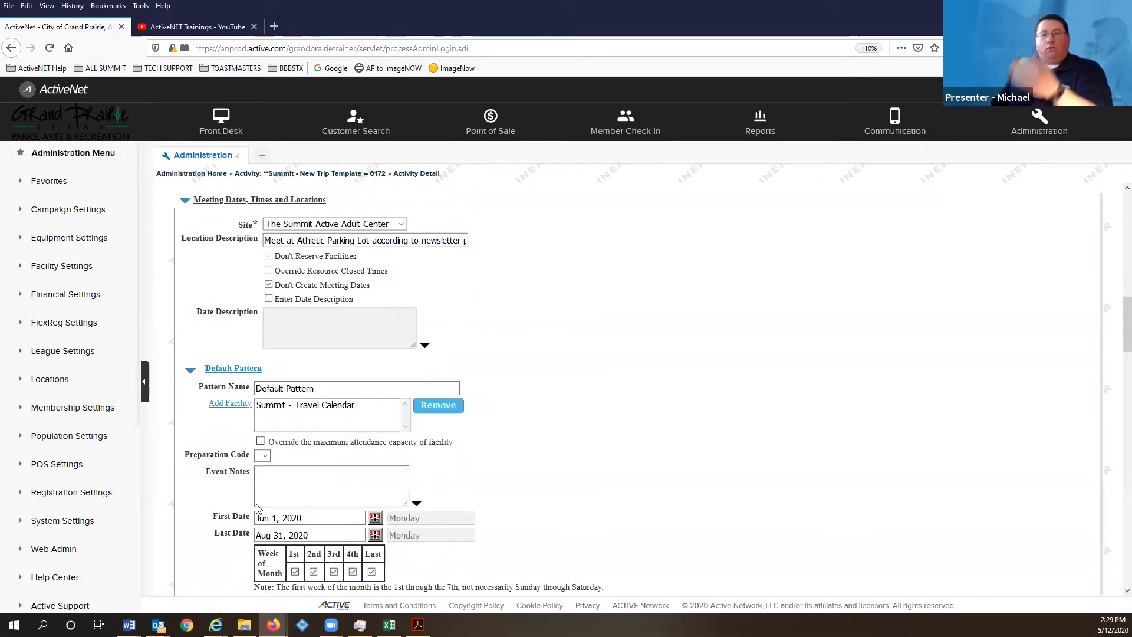
{"action": "left_click", "coordinate": [317, 497]}
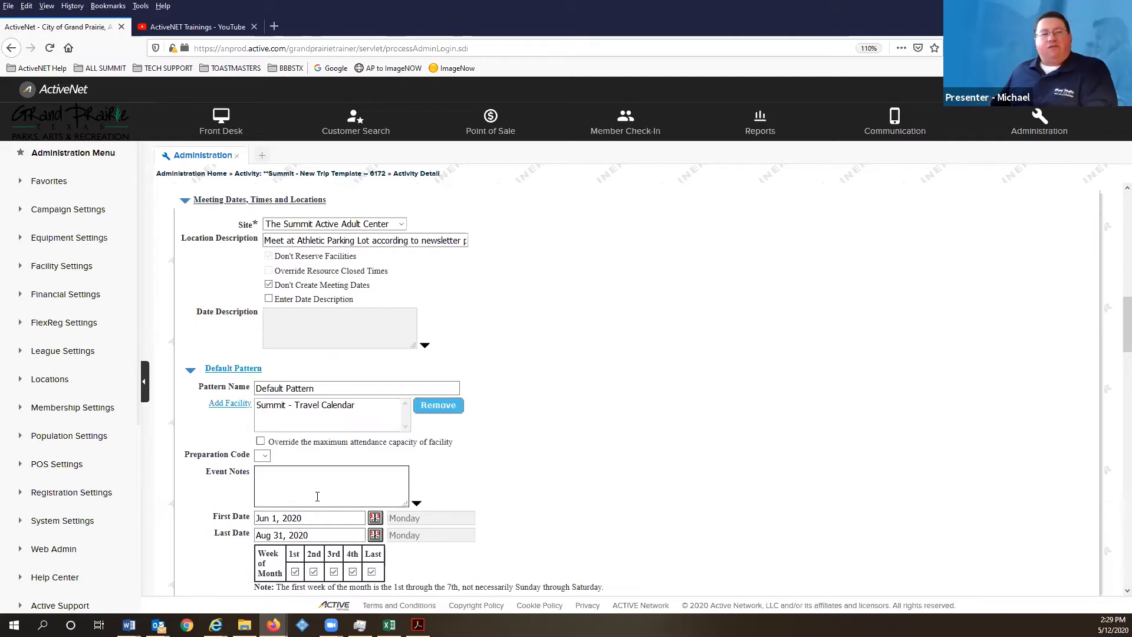
{"action": "scroll", "coordinate": [283, 478], "scroll_direction": "up", "scroll_amount": 15}
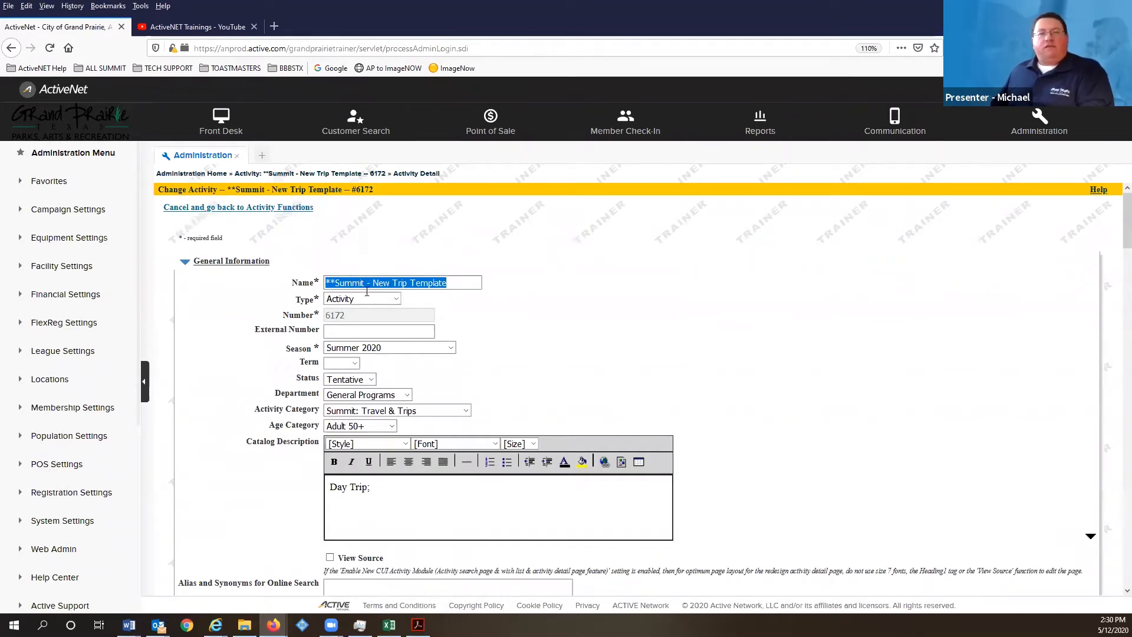
{"action": "left_click", "coordinate": [324, 287]}
{"action": "scroll", "coordinate": [354, 280], "scroll_direction": "down", "scroll_amount": 2}
{"action": "scroll", "coordinate": [181, 240], "scroll_direction": "up", "scroll_amount": 2}
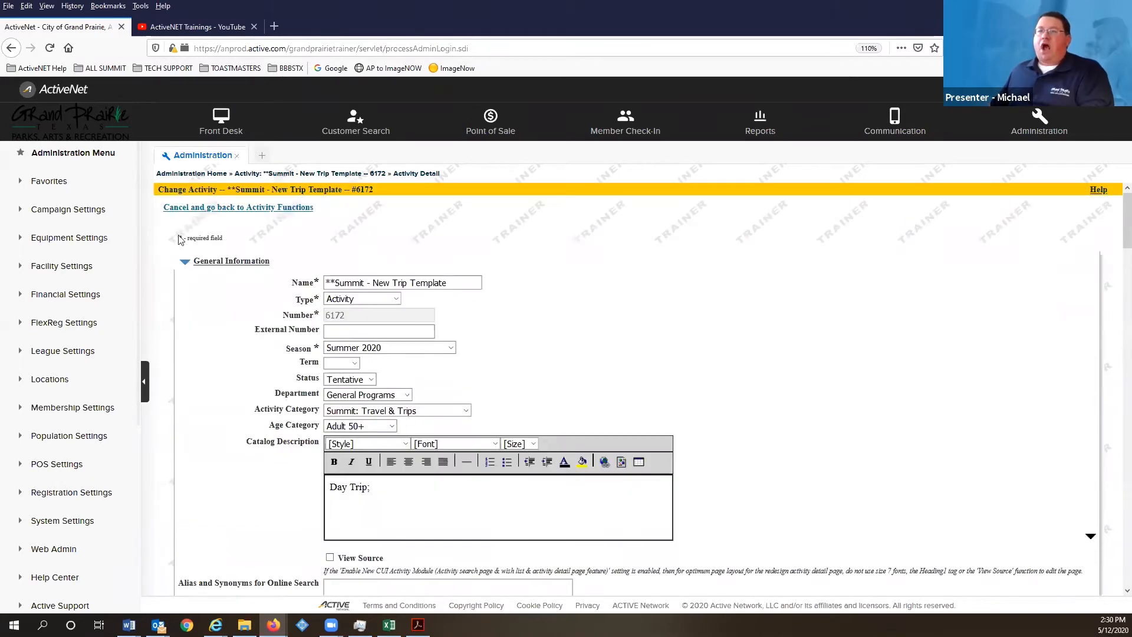
- Cancel the Change Activity form, enlarge the page, and return to the 322-item Tentative list
{"action": "left_click", "coordinate": [227, 209]}
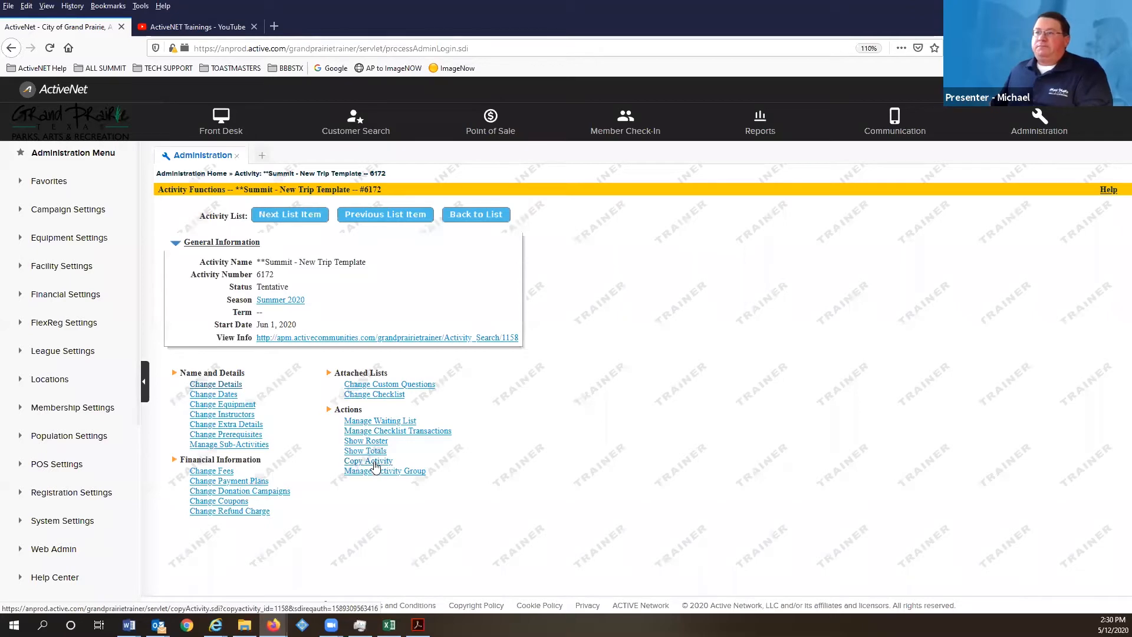
{"action": "key", "text": "ctrl+plus"}
{"action": "key", "text": "ctrl+plus"}
{"action": "key", "text": "ctrl+plus"}
{"action": "scroll", "coordinate": [537, 544], "scroll_direction": "down", "scroll_amount": 3}
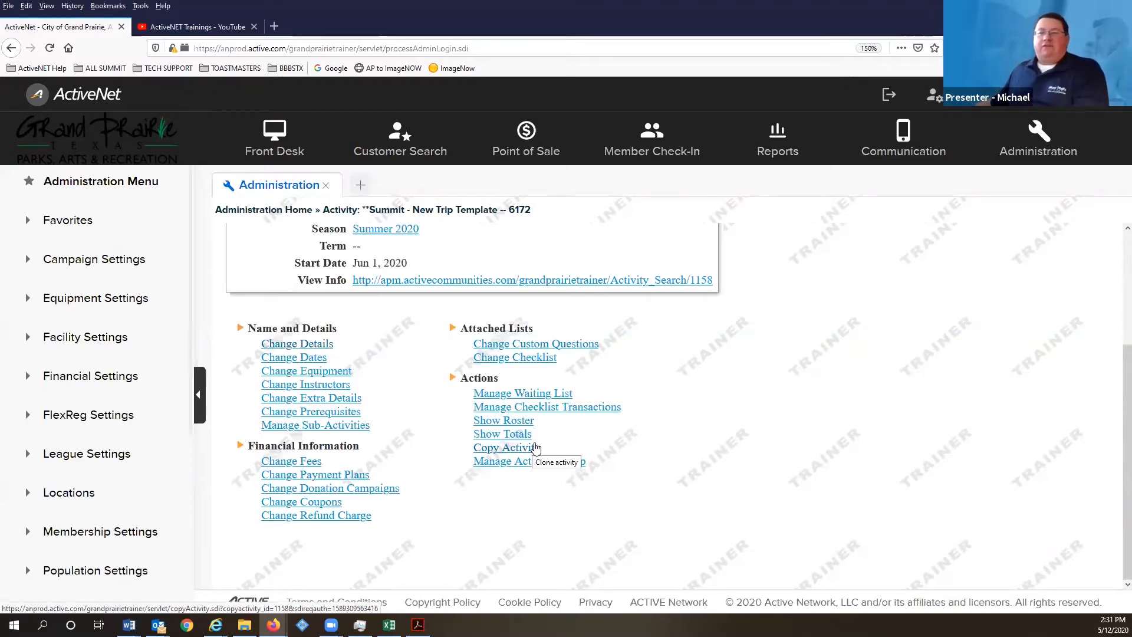
{"action": "scroll", "coordinate": [425, 266], "scroll_direction": "up", "scroll_amount": 3}
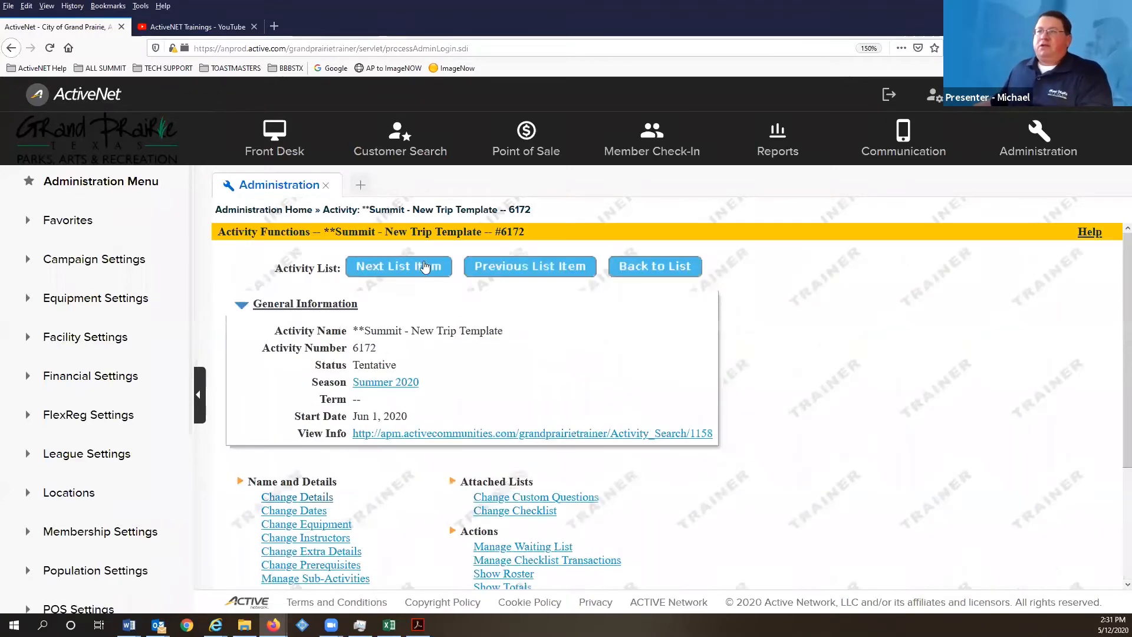
{"action": "left_click", "coordinate": [662, 266]}
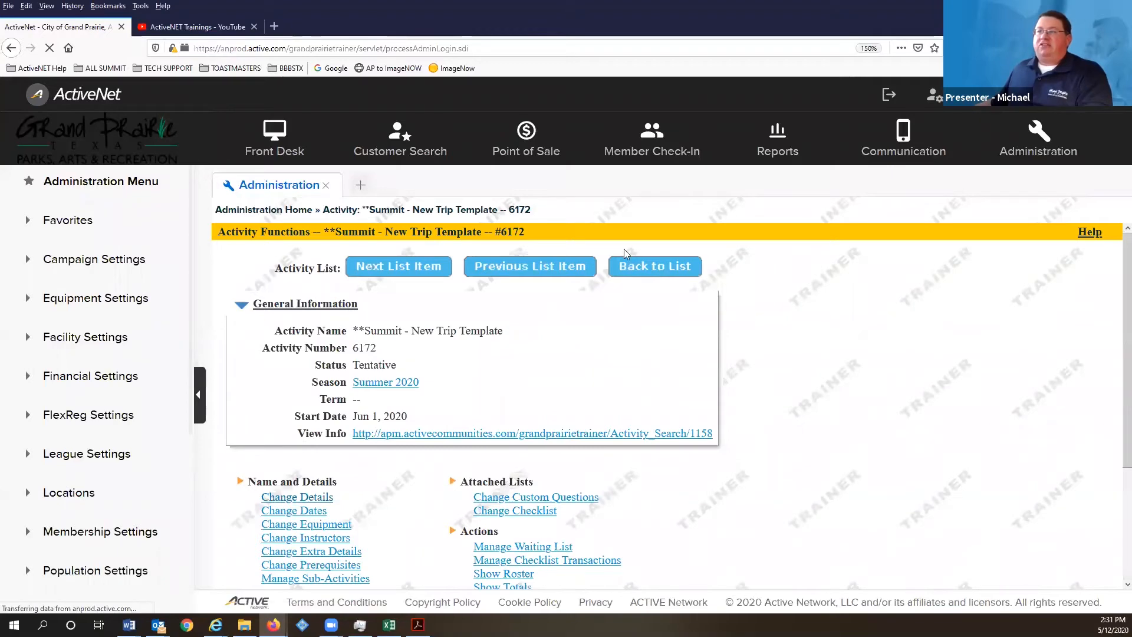
{"action": "scroll", "coordinate": [339, 328], "scroll_direction": "down", "scroll_amount": 3}
{"action": "scroll", "coordinate": [339, 328], "scroll_direction": "up", "scroll_amount": 5}
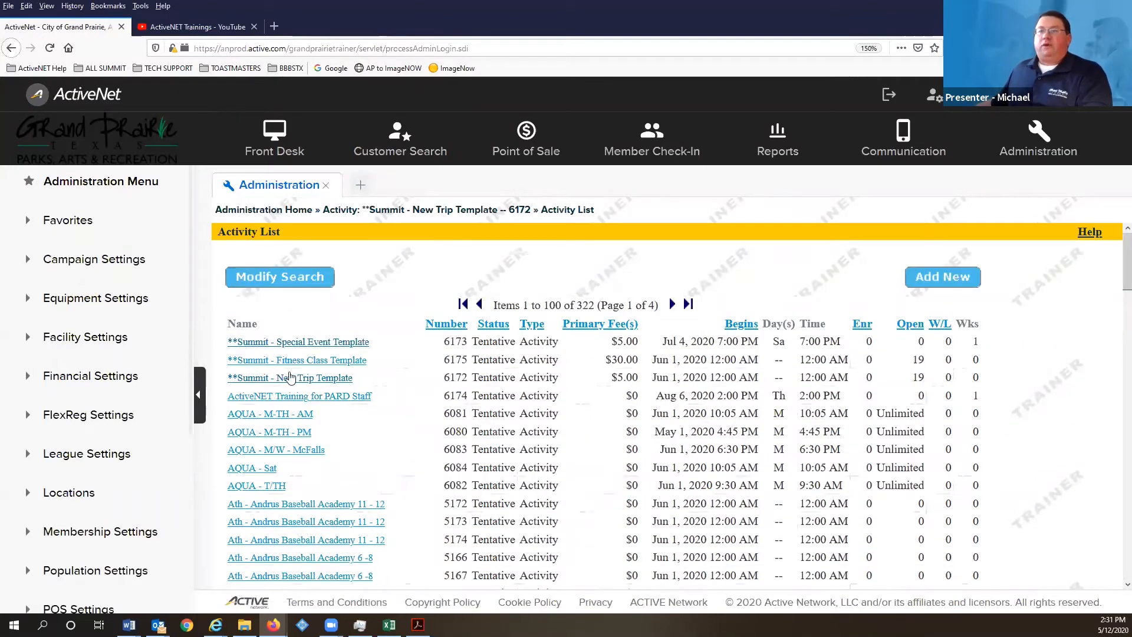
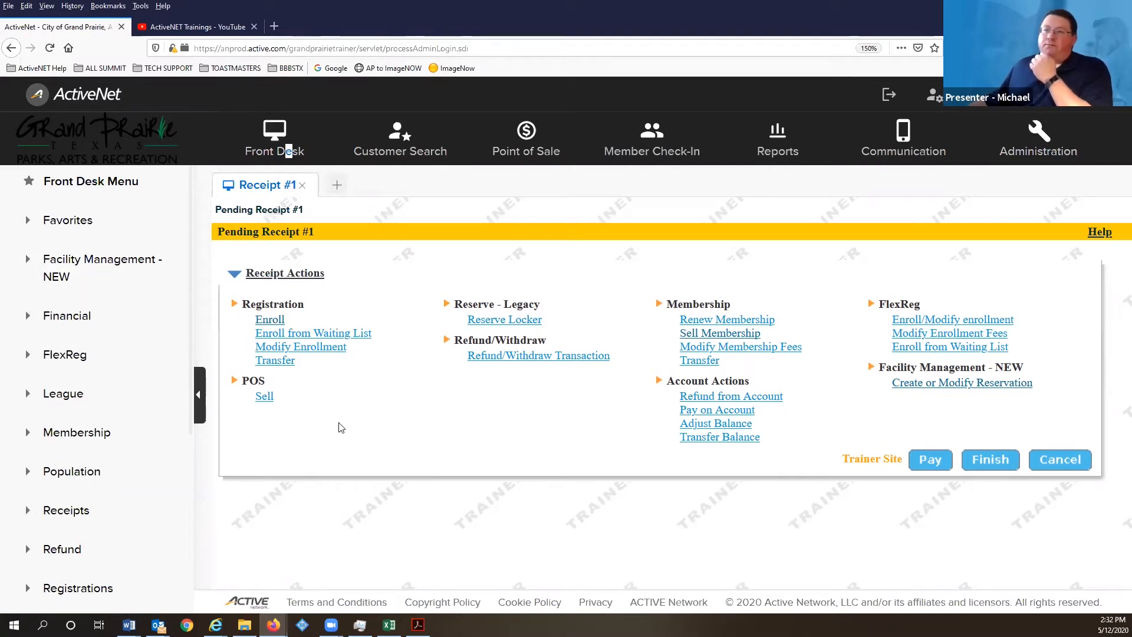
- Open the Facility Management resource calendar with The Summit as the center
{"action": "left_click", "coordinate": [66, 268]}
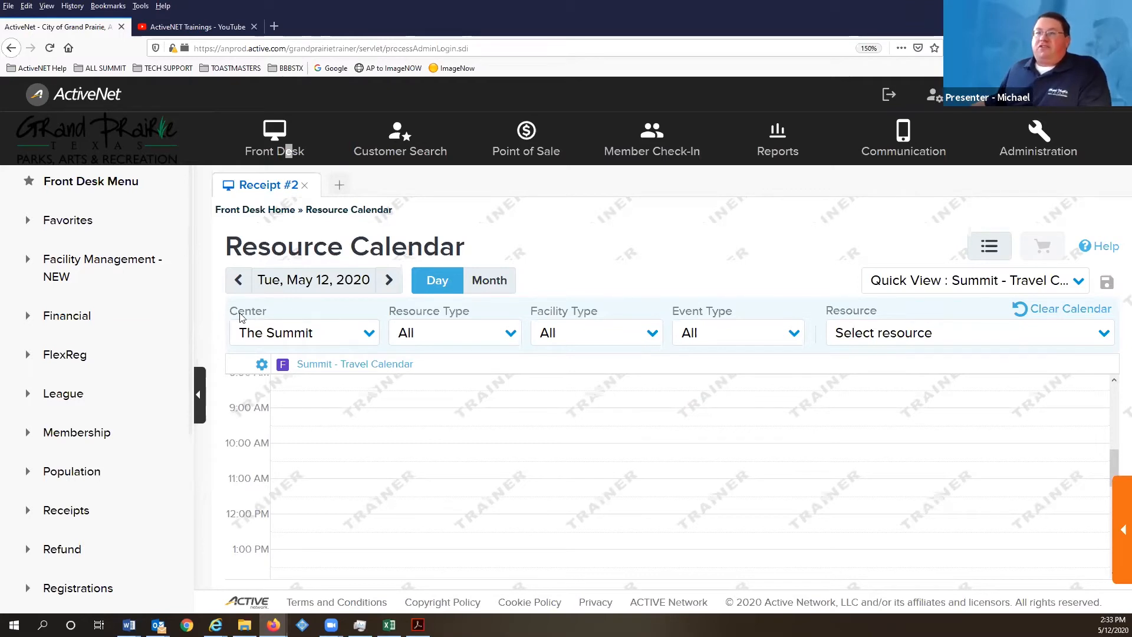
{"action": "left_click", "coordinate": [368, 333]}
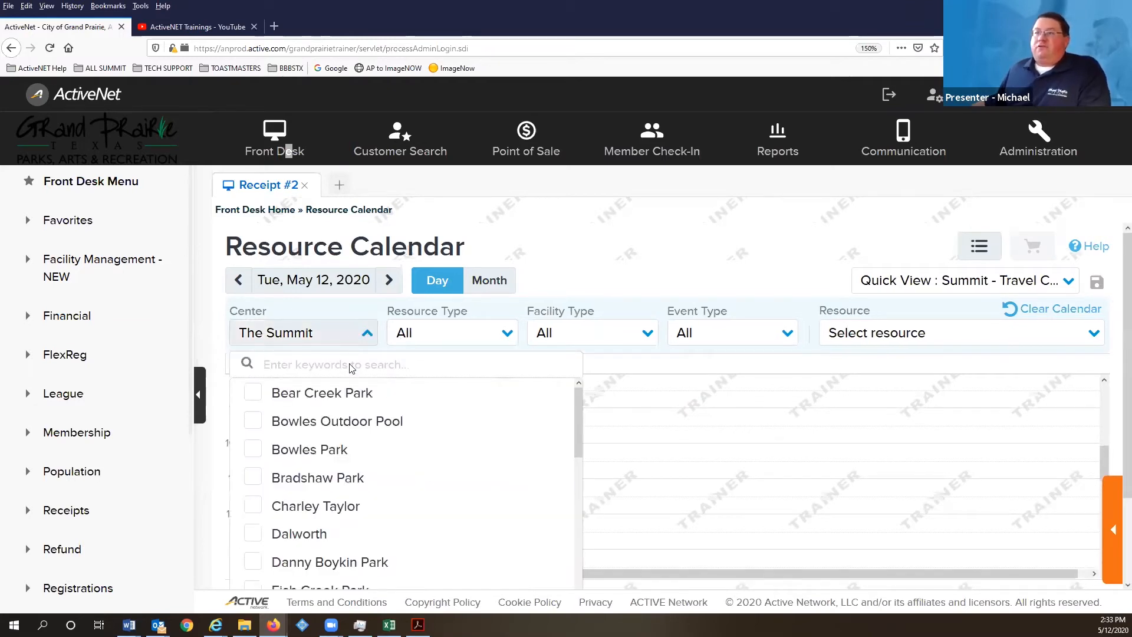
{"action": "left_click", "coordinate": [365, 331]}
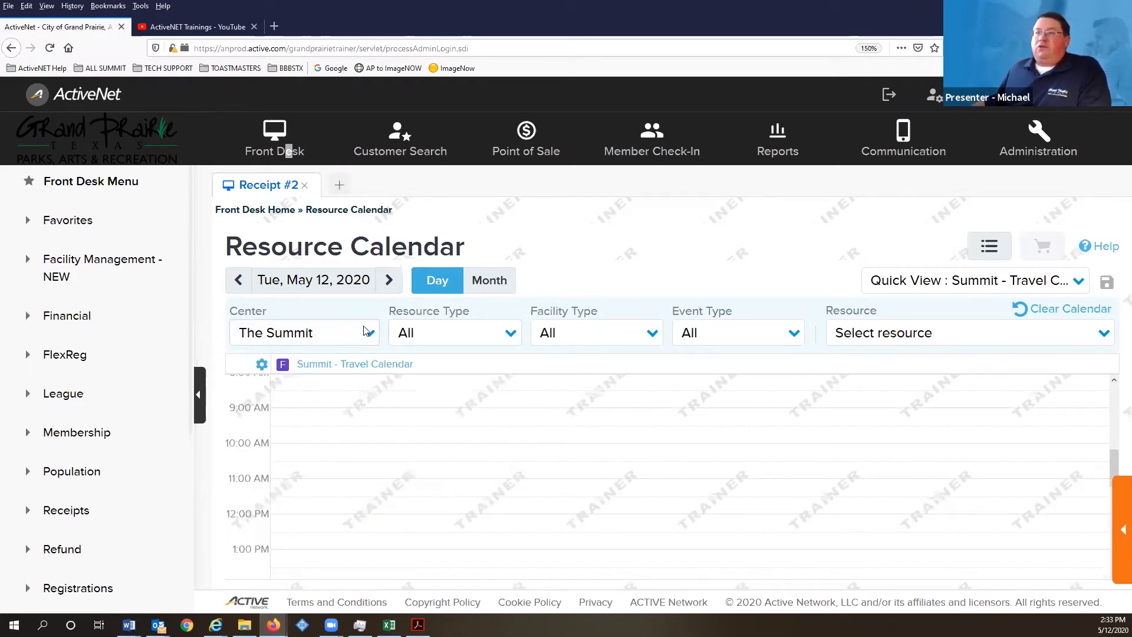
- Limit the resource type to Facility and select Summit - All Ballrooms
{"action": "left_click", "coordinate": [506, 333]}
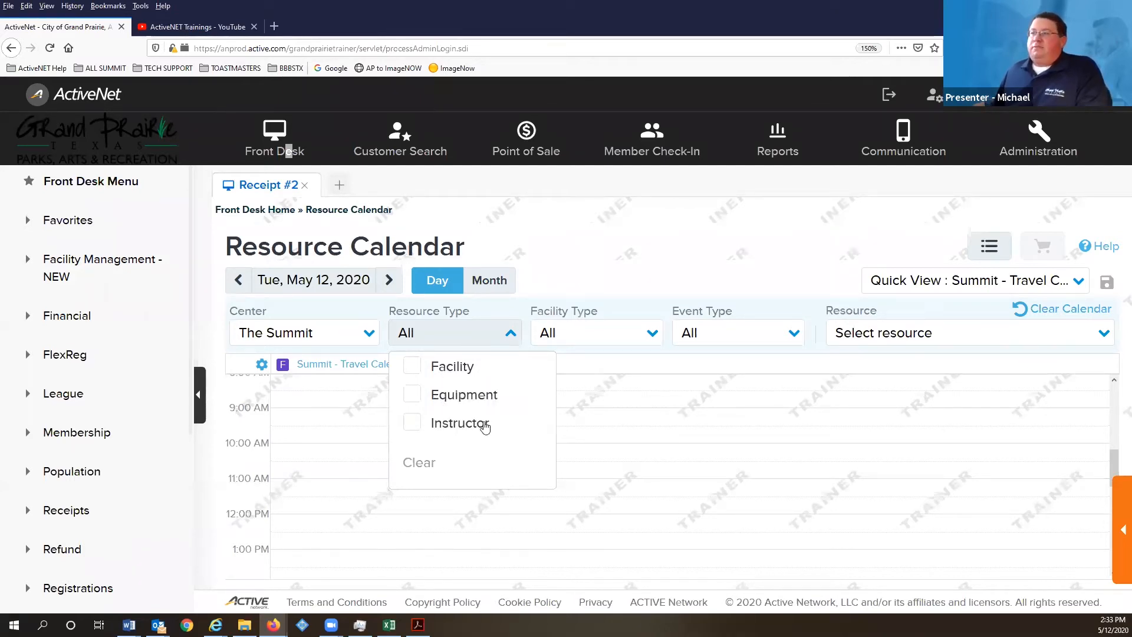
{"action": "left_click", "coordinate": [462, 370]}
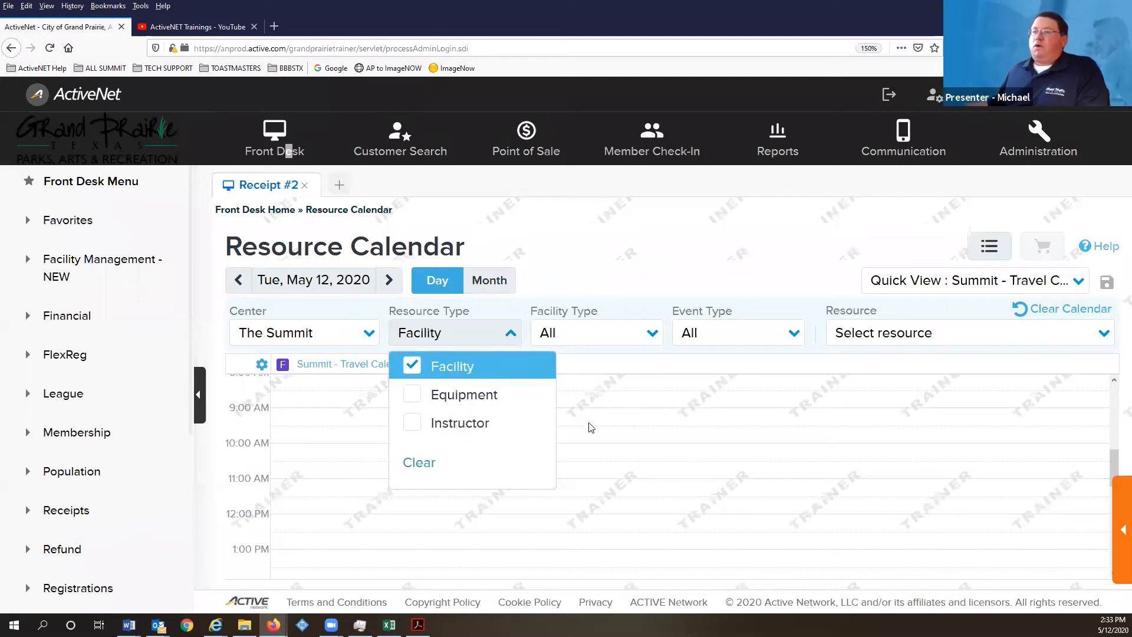
{"action": "left_click", "coordinate": [771, 390]}
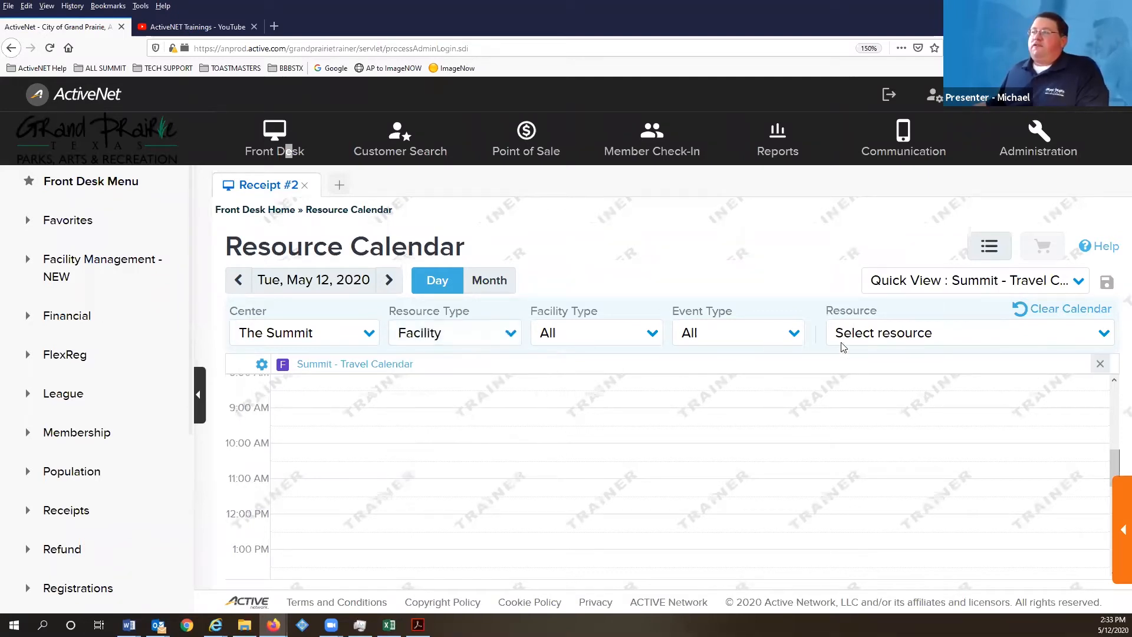
{"action": "left_click", "coordinate": [862, 334]}
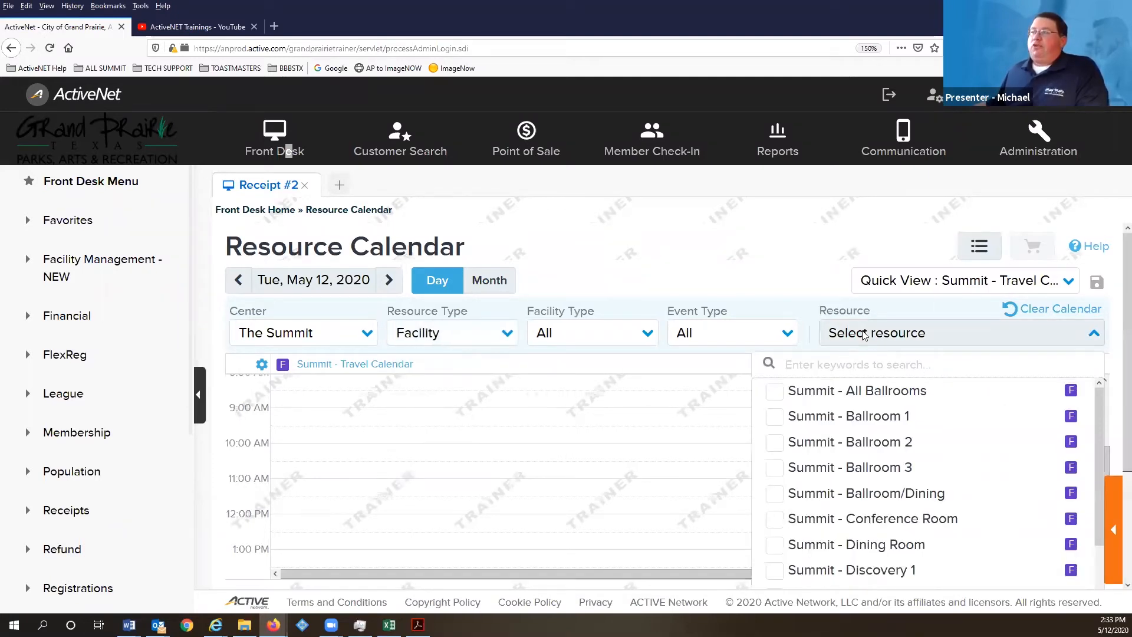
{"action": "left_click", "coordinate": [774, 392]}
- Show Summit - All Ballrooms for May 12, 2020, review its closed hours, and check saved Quick Views
{"action": "left_click", "coordinate": [635, 427]}
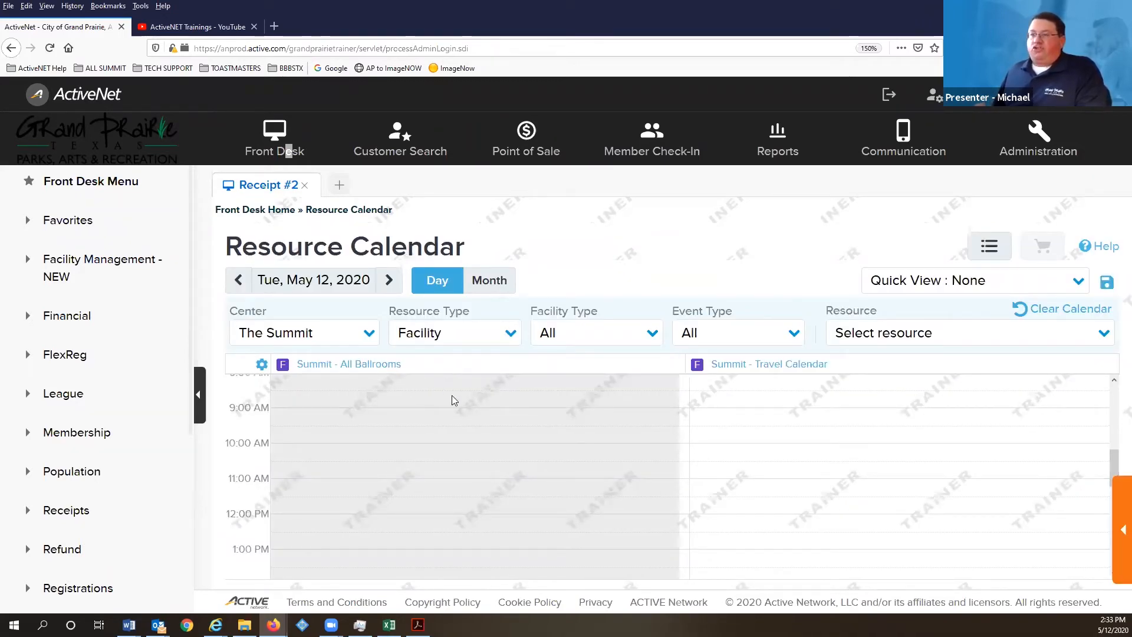
{"action": "scroll", "coordinate": [533, 424], "scroll_direction": "down", "scroll_amount": 2}
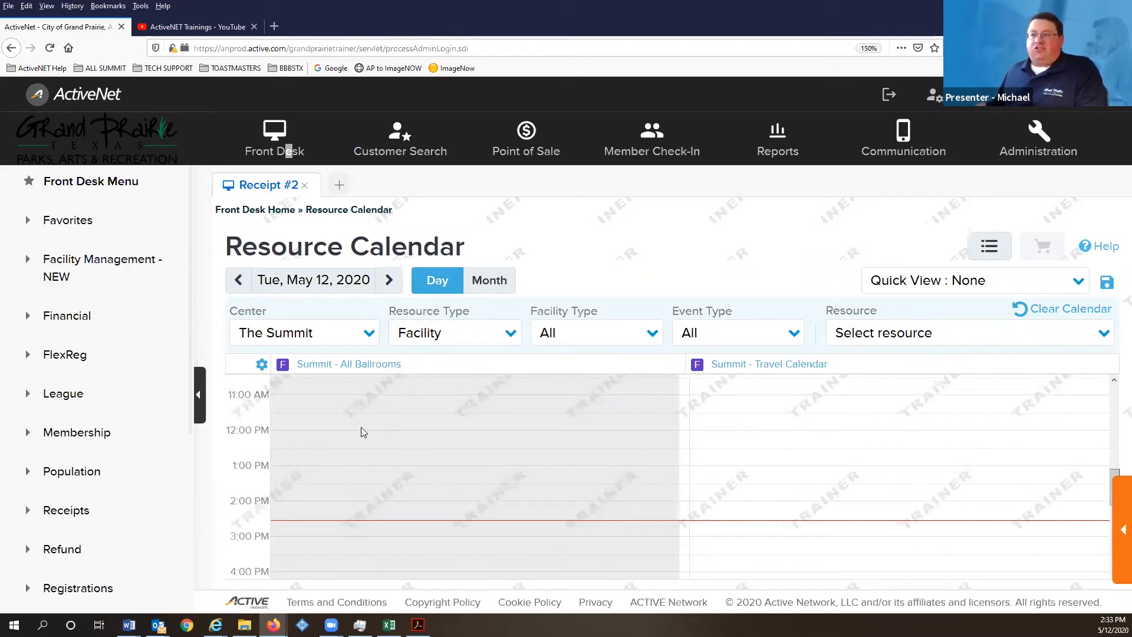
{"action": "scroll", "coordinate": [360, 428], "scroll_direction": "down", "scroll_amount": 3}
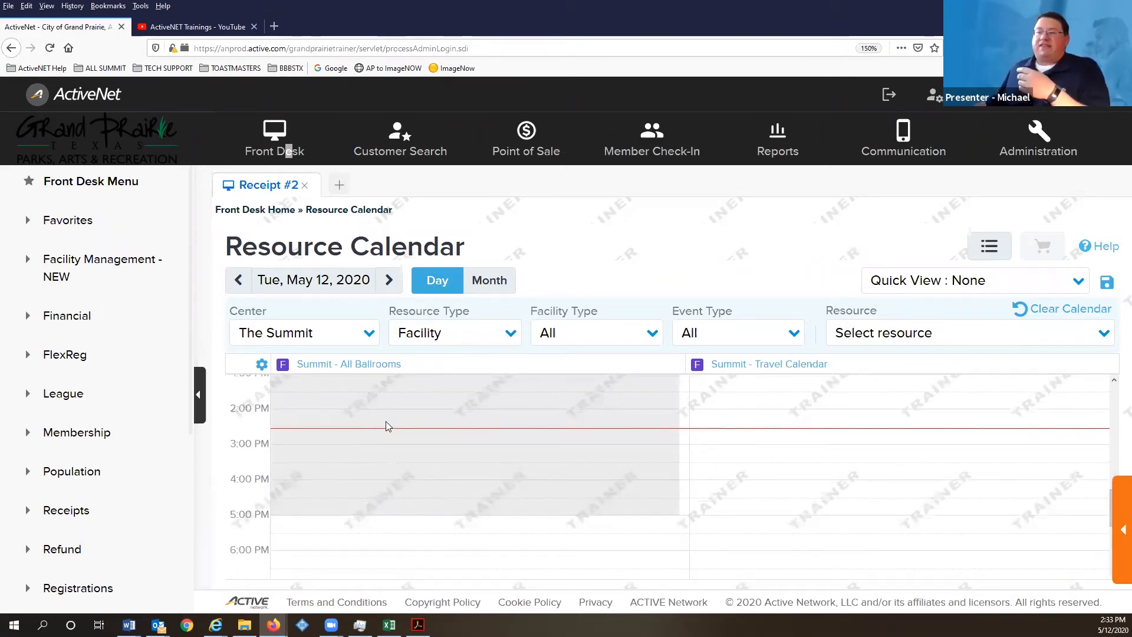
{"action": "scroll", "coordinate": [383, 422], "scroll_direction": "down", "scroll_amount": 5}
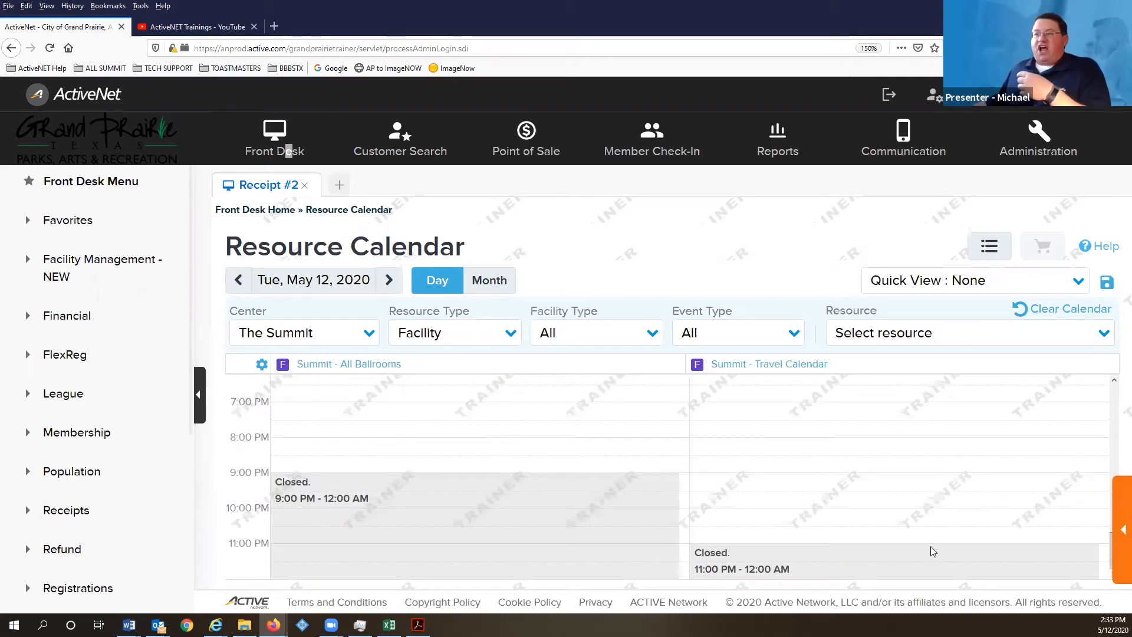
{"action": "scroll", "coordinate": [930, 545], "scroll_direction": "up", "scroll_amount": 20}
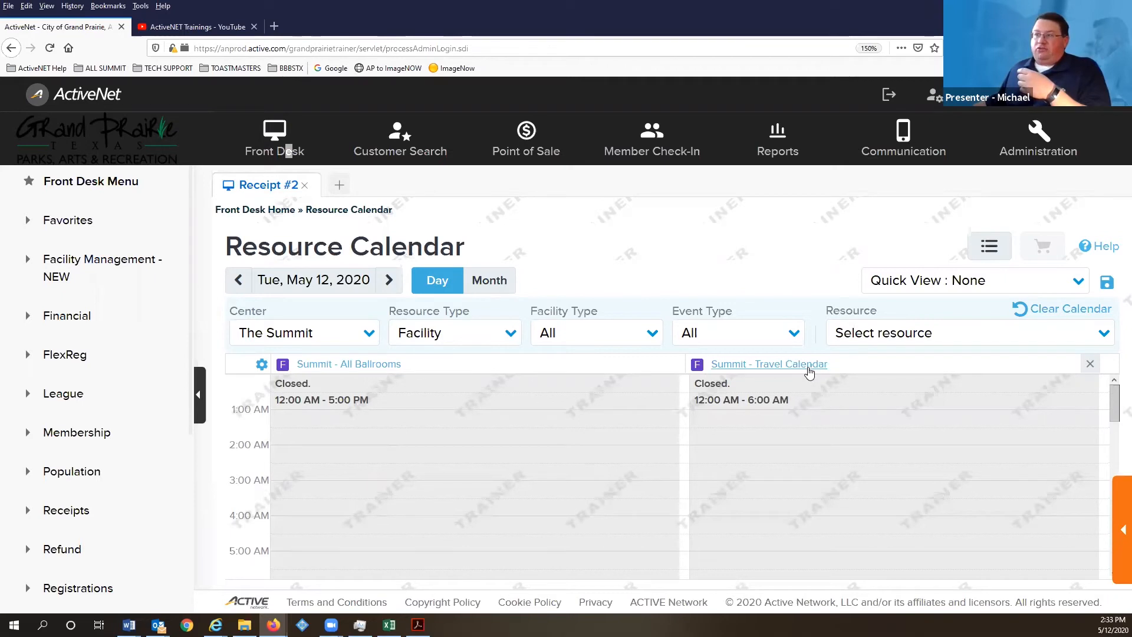
{"action": "scroll", "coordinate": [736, 391], "scroll_direction": "down", "scroll_amount": 5}
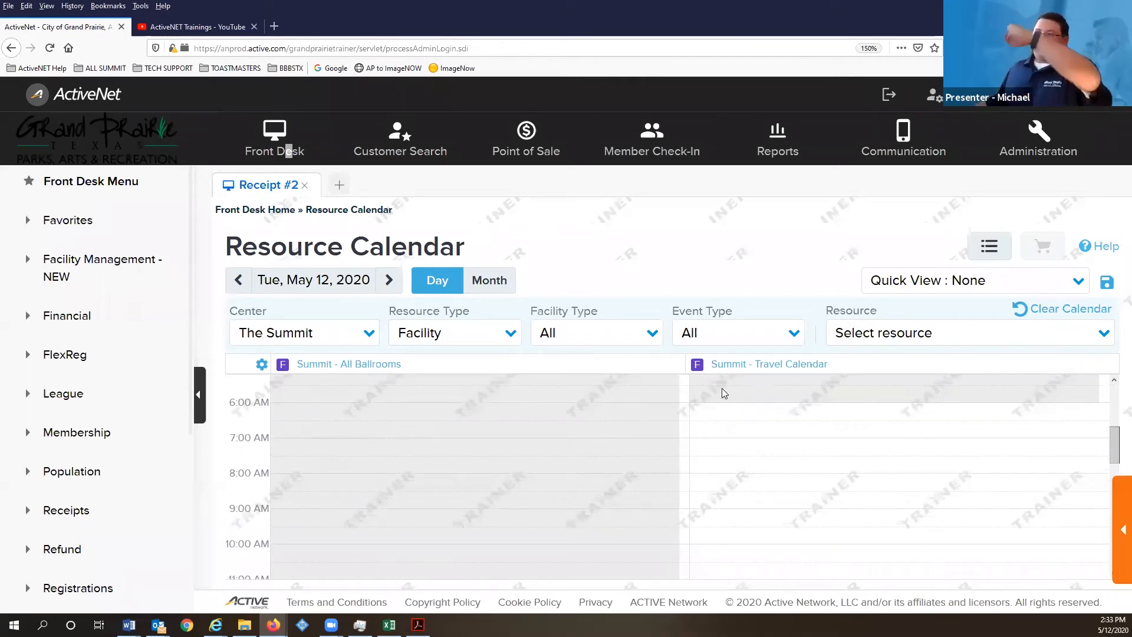
{"action": "left_click", "coordinate": [917, 283]}
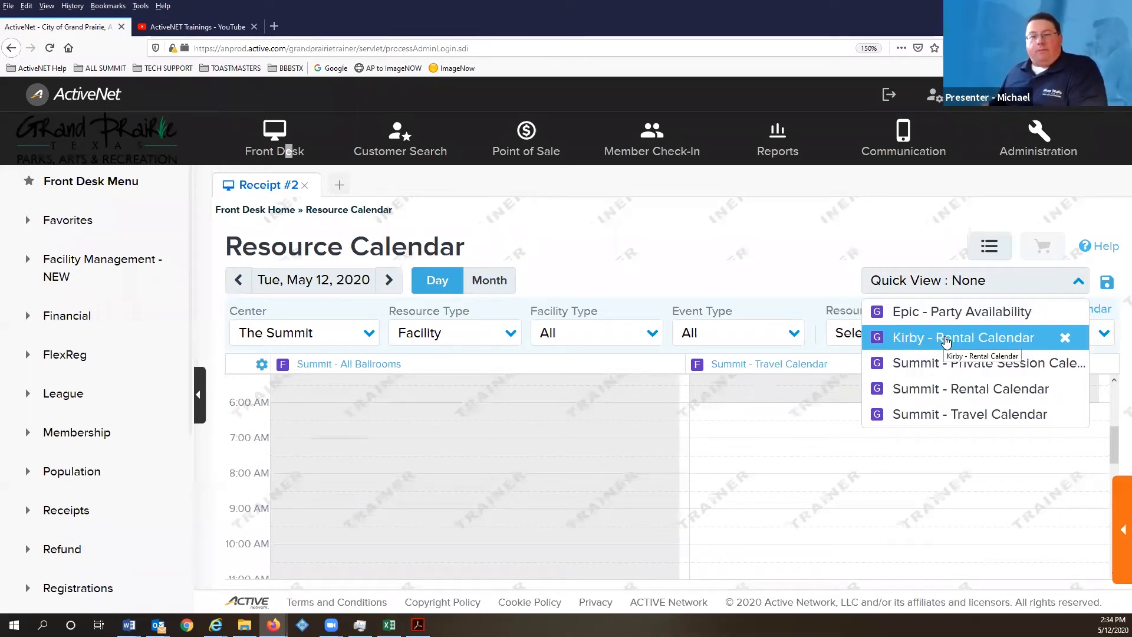
- Look at the reservations list, then return to the calendar in May 2020 Month view
{"action": "left_click", "coordinate": [940, 285]}
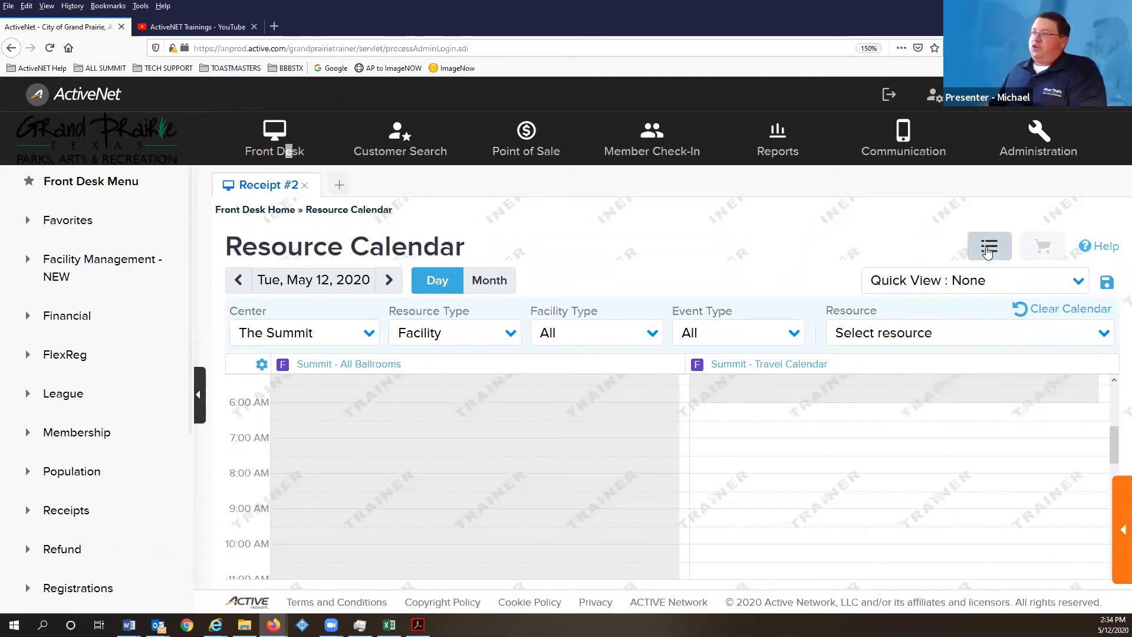
{"action": "left_click", "coordinate": [990, 248]}
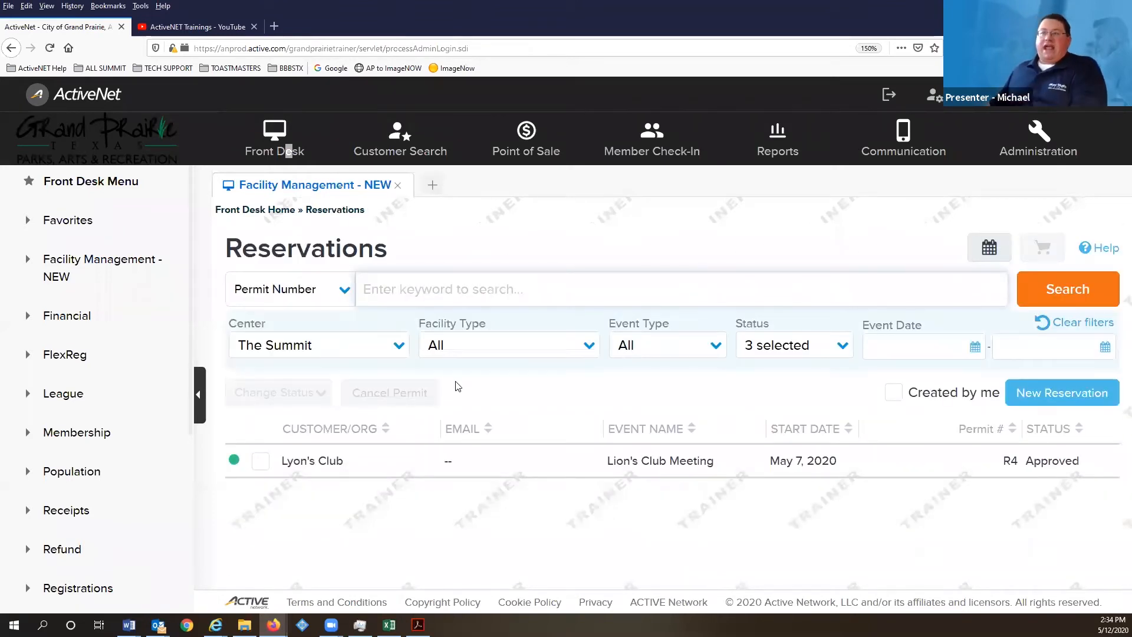
{"action": "left_click", "coordinate": [989, 247]}
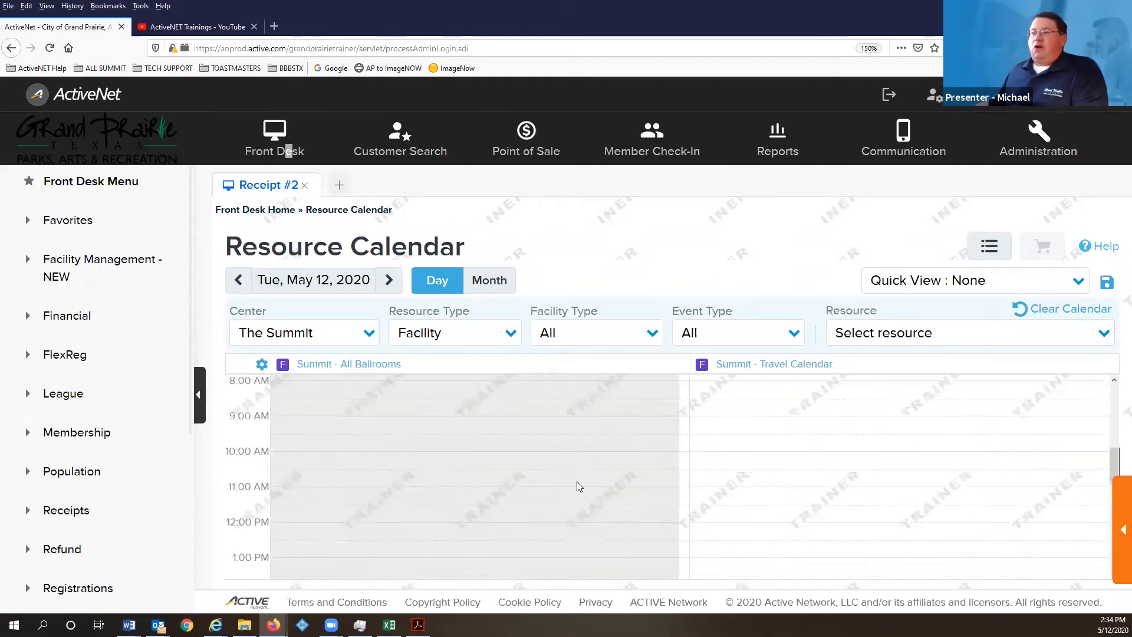
{"action": "scroll", "coordinate": [377, 450], "scroll_direction": "down", "scroll_amount": 5}
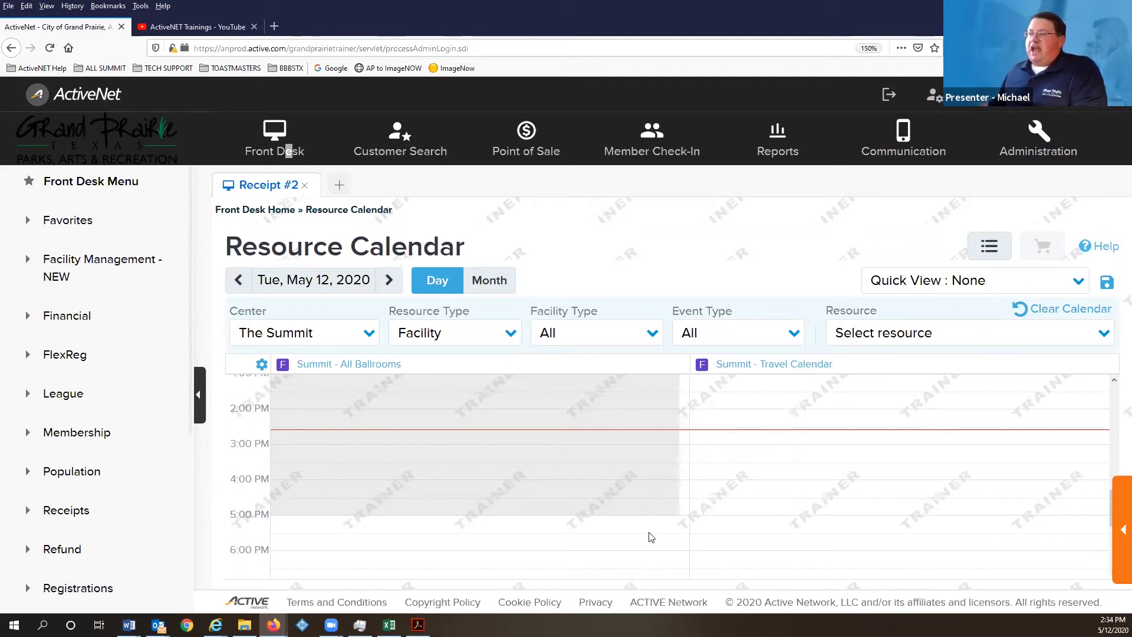
{"action": "scroll", "coordinate": [652, 542], "scroll_direction": "down", "scroll_amount": 3}
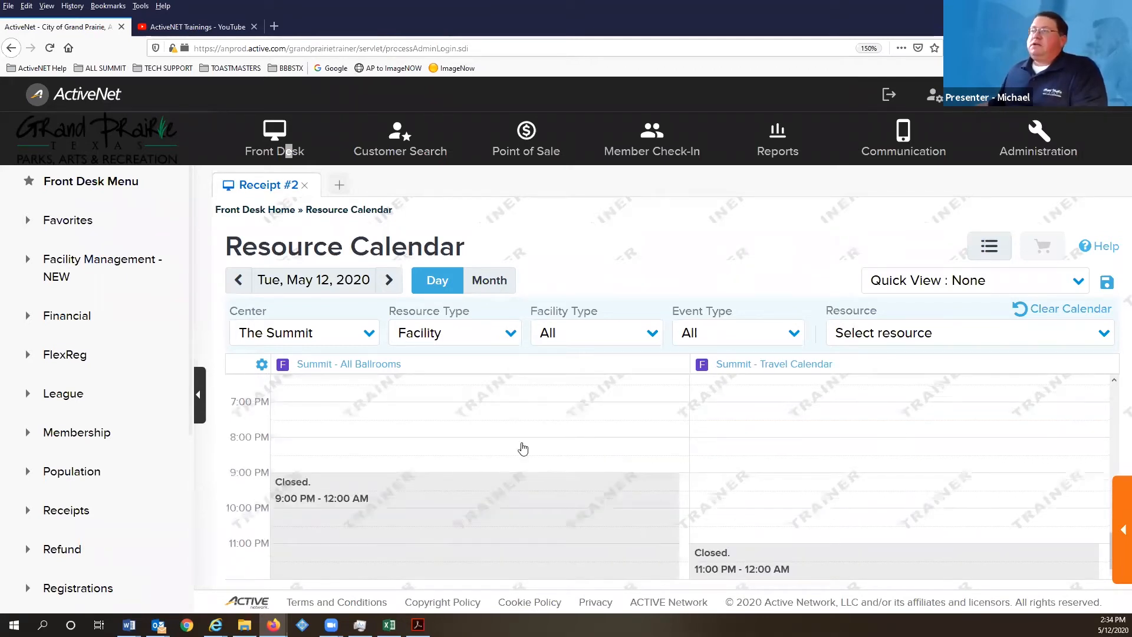
{"action": "scroll", "coordinate": [520, 446], "scroll_direction": "up", "scroll_amount": 8}
{"action": "left_click", "coordinate": [480, 287]}
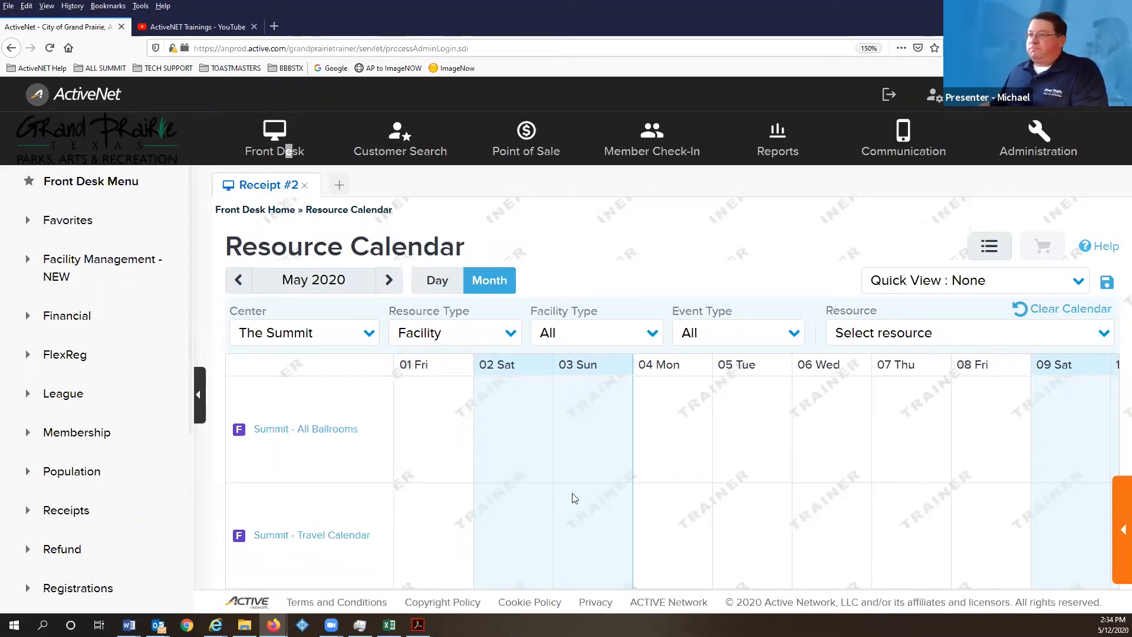
{"action": "left_click", "coordinate": [715, 333]}
{"action": "left_click", "coordinate": [715, 331]}
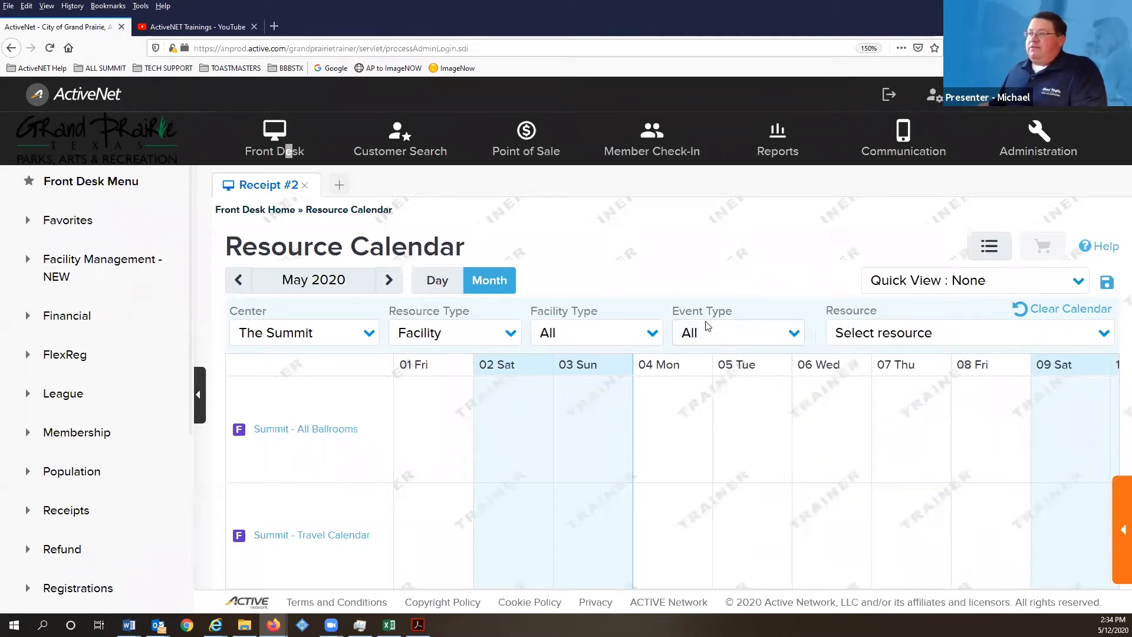
{"action": "left_click", "coordinate": [799, 336]}
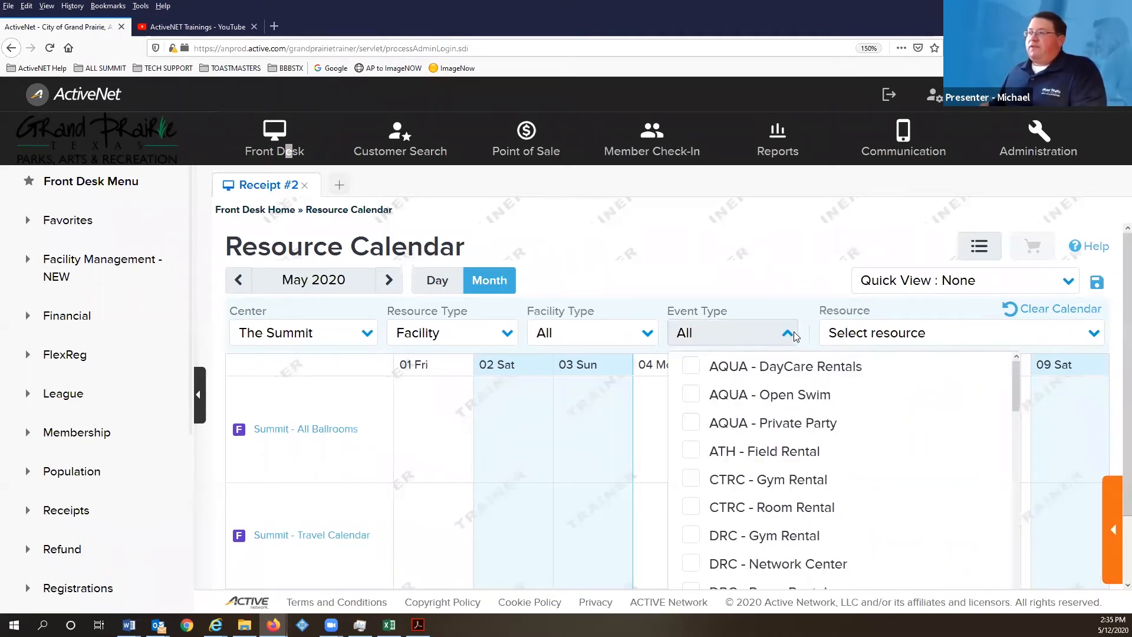
{"action": "scroll", "coordinate": [752, 463], "scroll_direction": "down", "scroll_amount": 5}
{"action": "scroll", "coordinate": [748, 465], "scroll_direction": "down", "scroll_amount": 6}
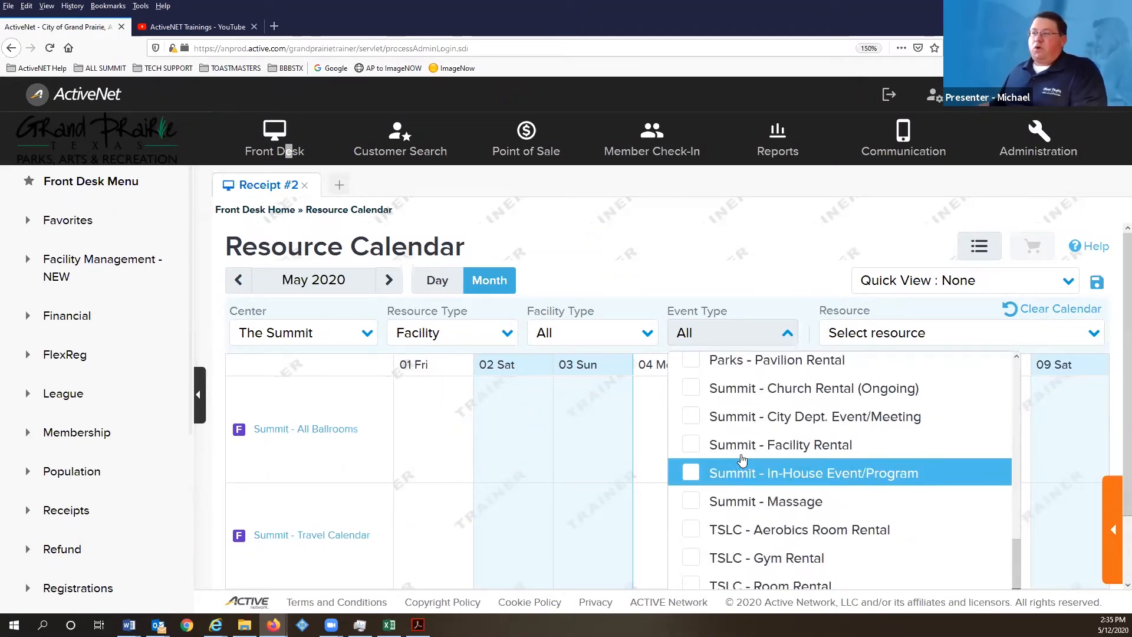
{"action": "scroll", "coordinate": [725, 425], "scroll_direction": "up", "scroll_amount": 3}
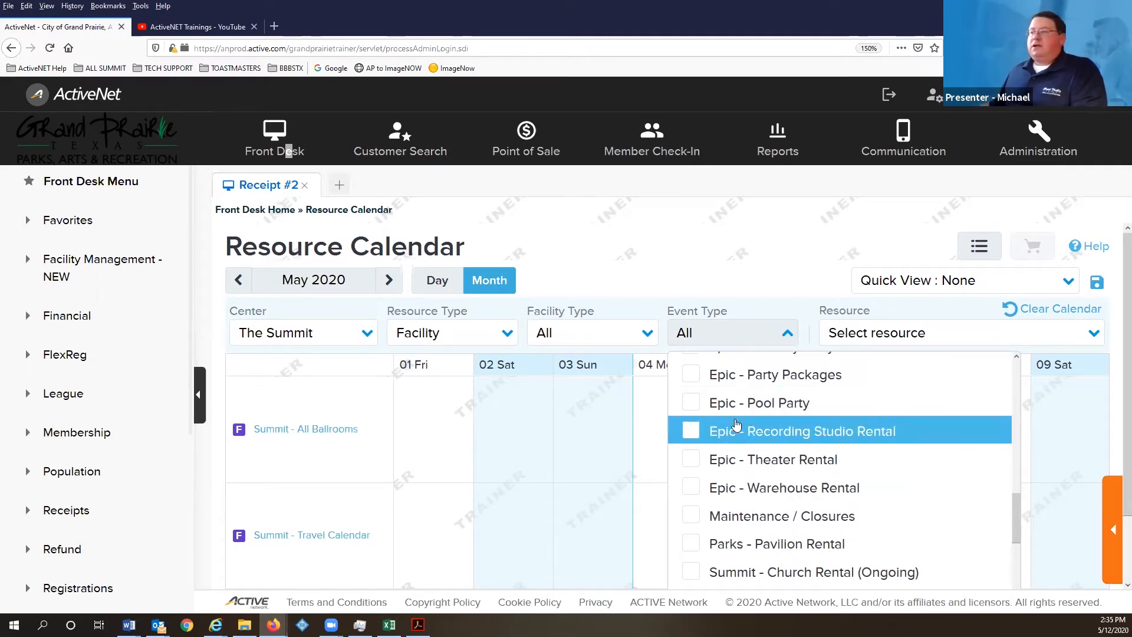
{"action": "left_click", "coordinate": [788, 335]}
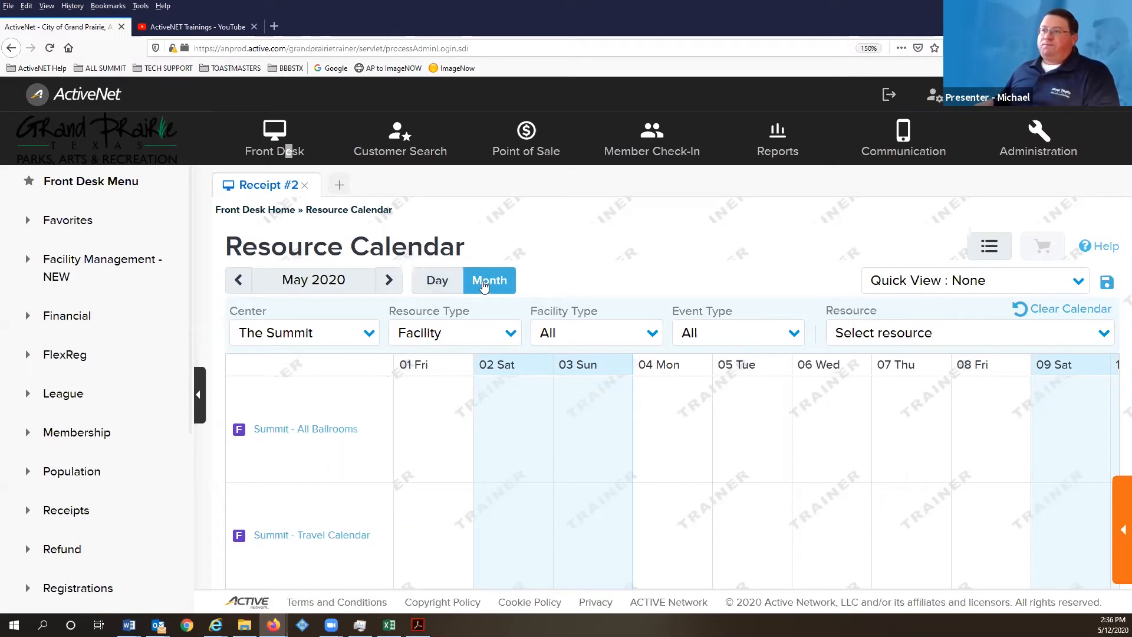
- Replace All Ballrooms with Summit - Ballroom 1 and show Tue, May 12, 2020 through the evening
{"action": "left_click", "coordinate": [1052, 254]}
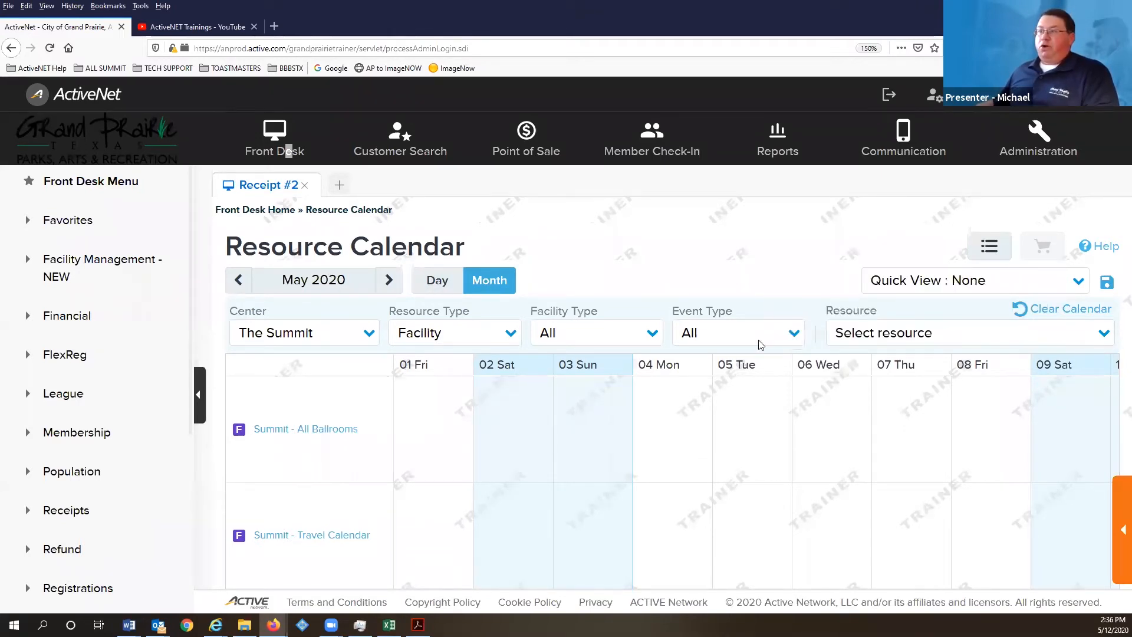
{"action": "left_click", "coordinate": [1103, 332]}
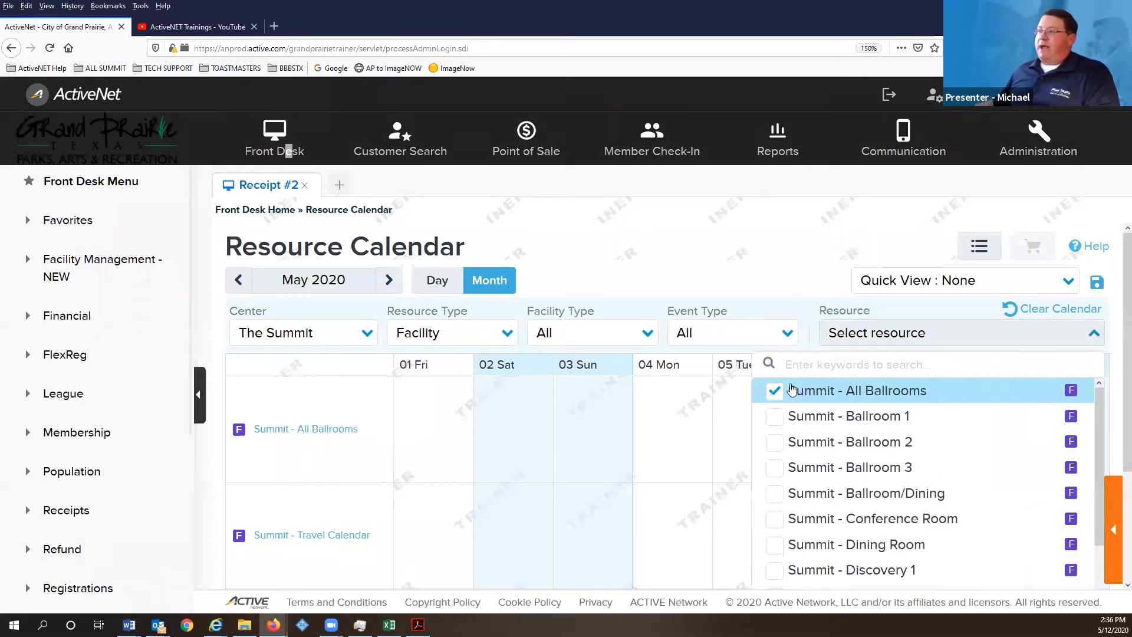
{"action": "left_click", "coordinate": [773, 415]}
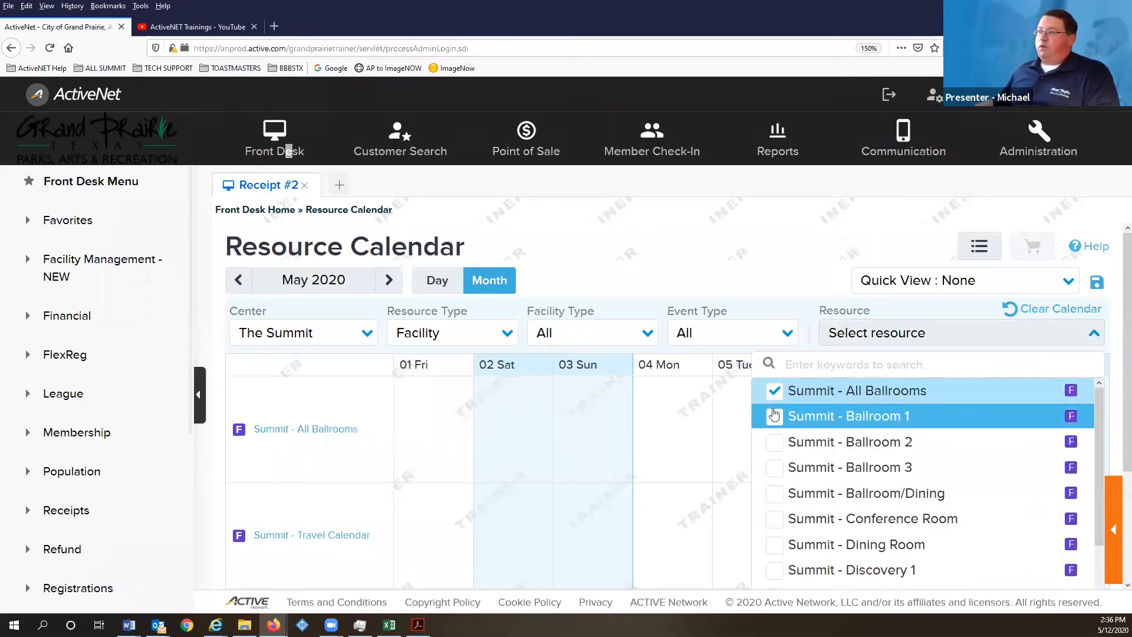
{"action": "left_click", "coordinate": [773, 392]}
{"action": "left_click", "coordinate": [659, 436]}
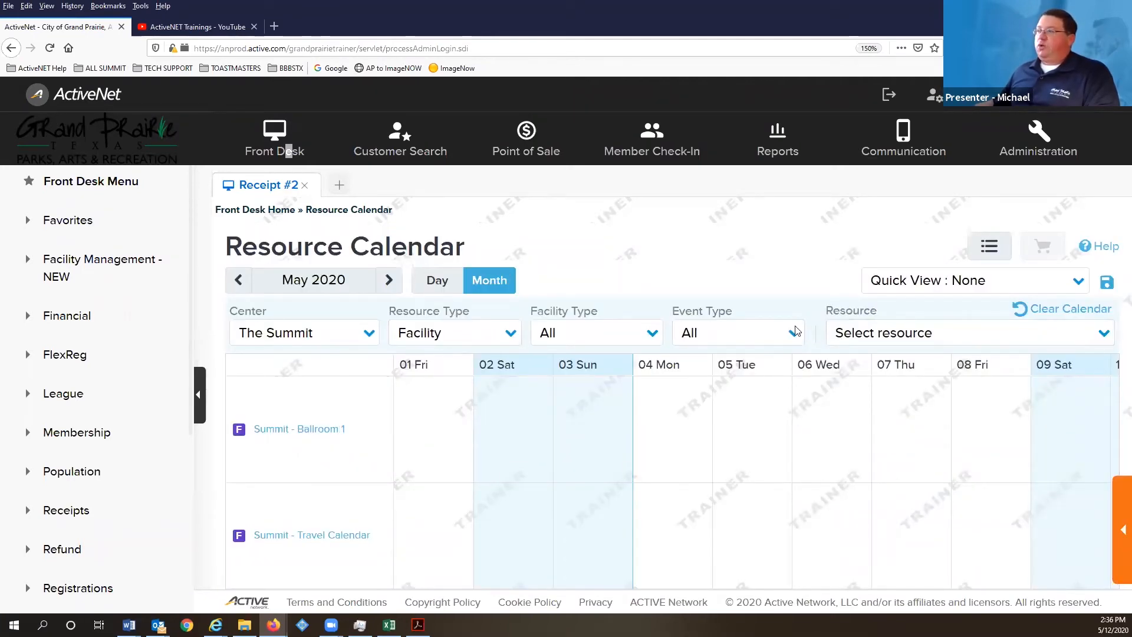
{"action": "left_click", "coordinate": [448, 293]}
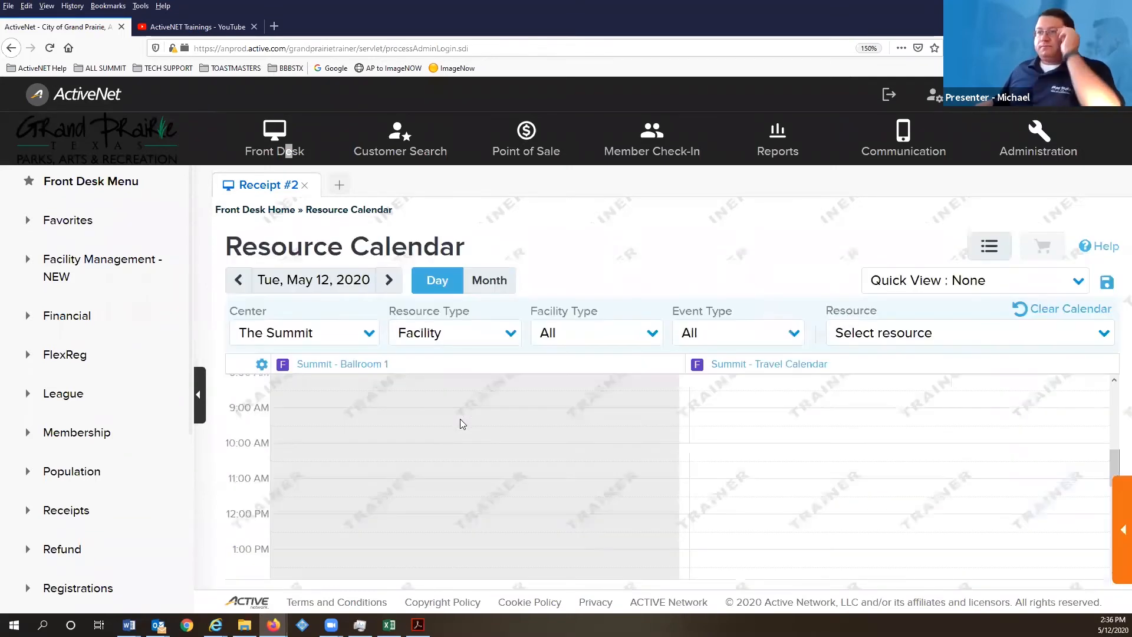
{"action": "scroll", "coordinate": [719, 462], "scroll_direction": "down", "scroll_amount": 5}
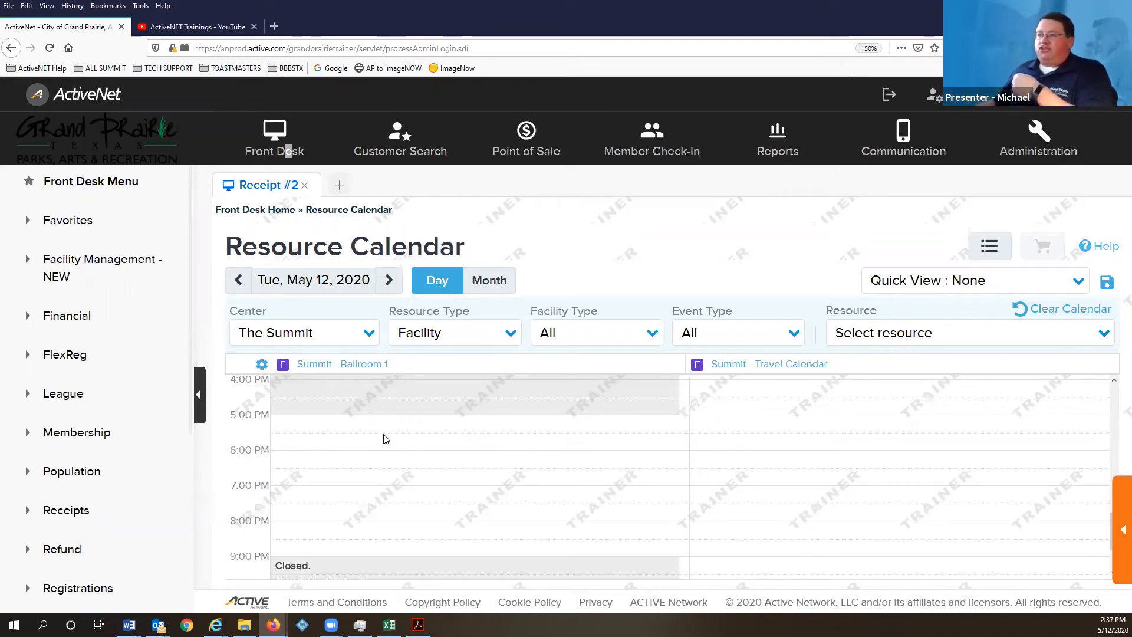
- Select 6:00–8:00 PM on Ballroom 1 and name the event Mike's Party
{"action": "left_click_drag", "start_coordinate": [394, 459], "coordinate": [506, 523]}
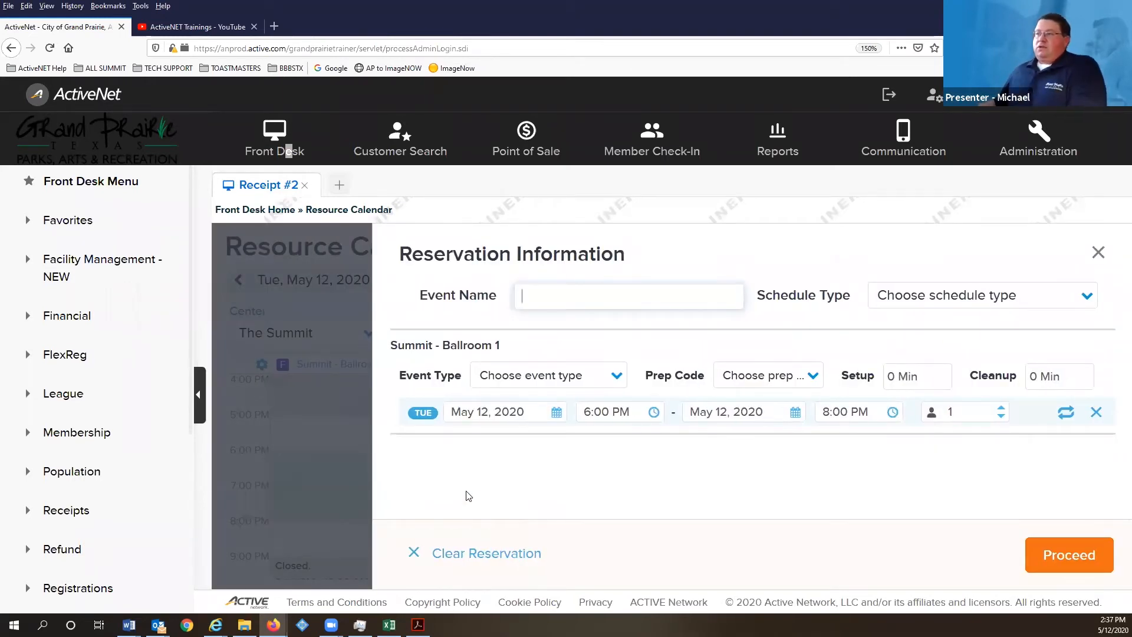
{"action": "left_click", "coordinate": [587, 292]}
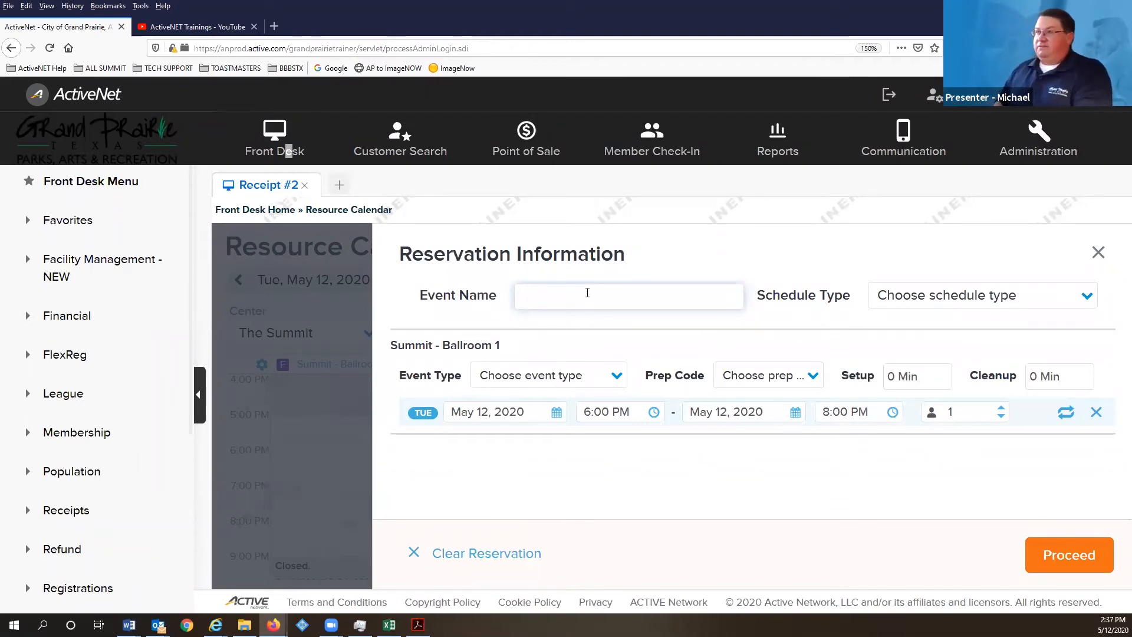
{"action": "type", "text": "Muc"}
{"action": "key", "text": "BackSpace"}
{"action": "key", "text": "BackSpace"}
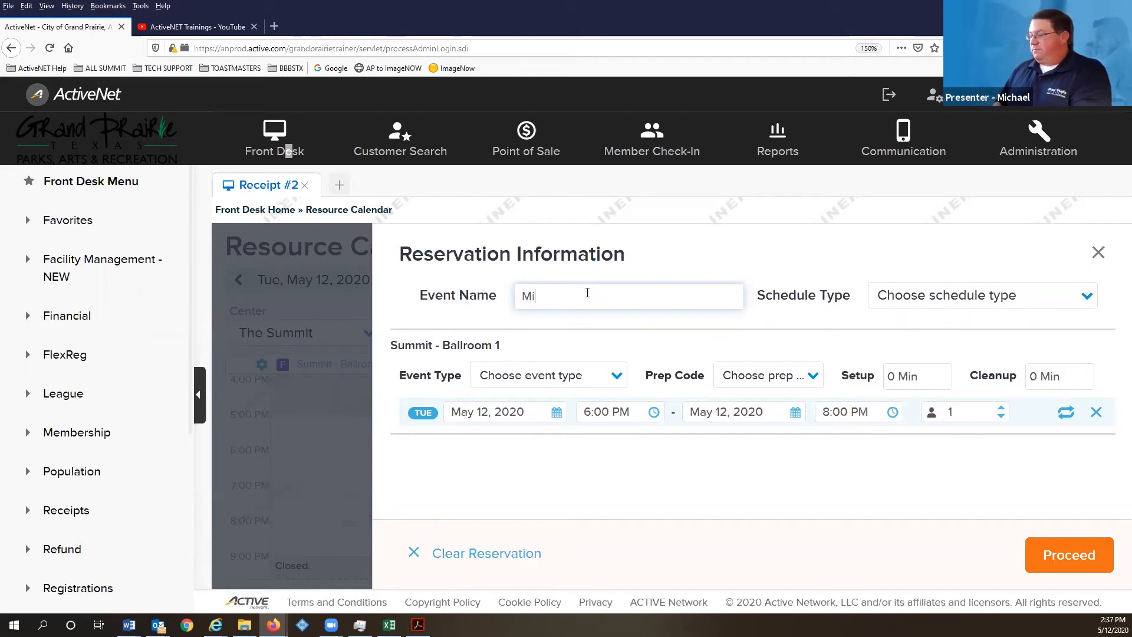
{"action": "type", "text": "ike's Party"}
- Make it an External Reservation, Summit - Facility Rental, with 30 attendees, and proceed
{"action": "left_click", "coordinate": [954, 296]}
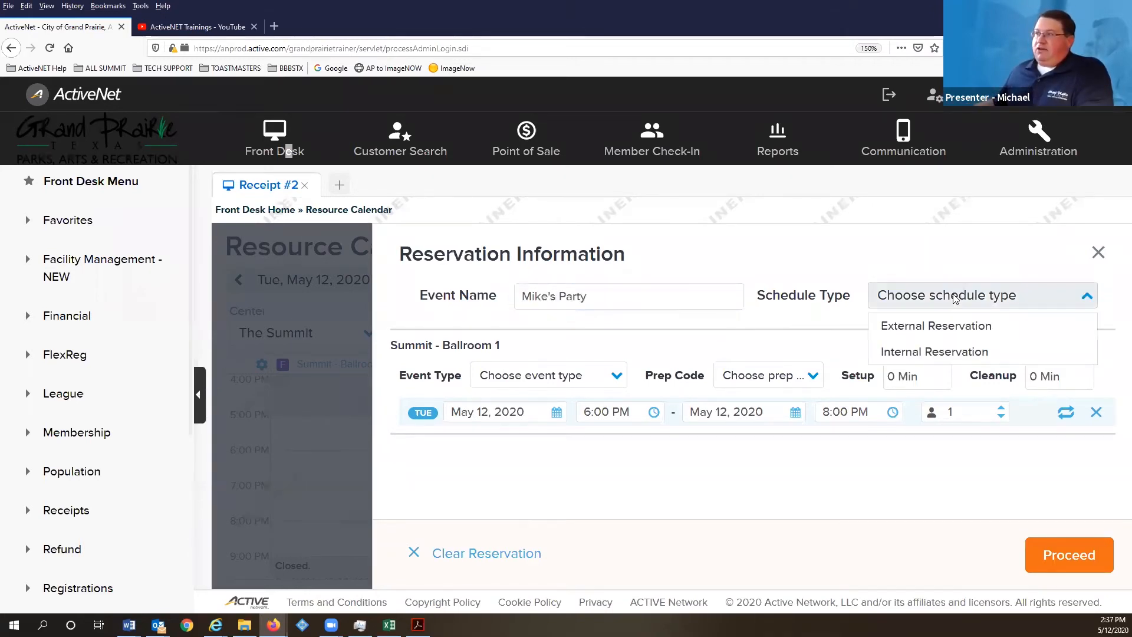
{"action": "left_click", "coordinate": [956, 324]}
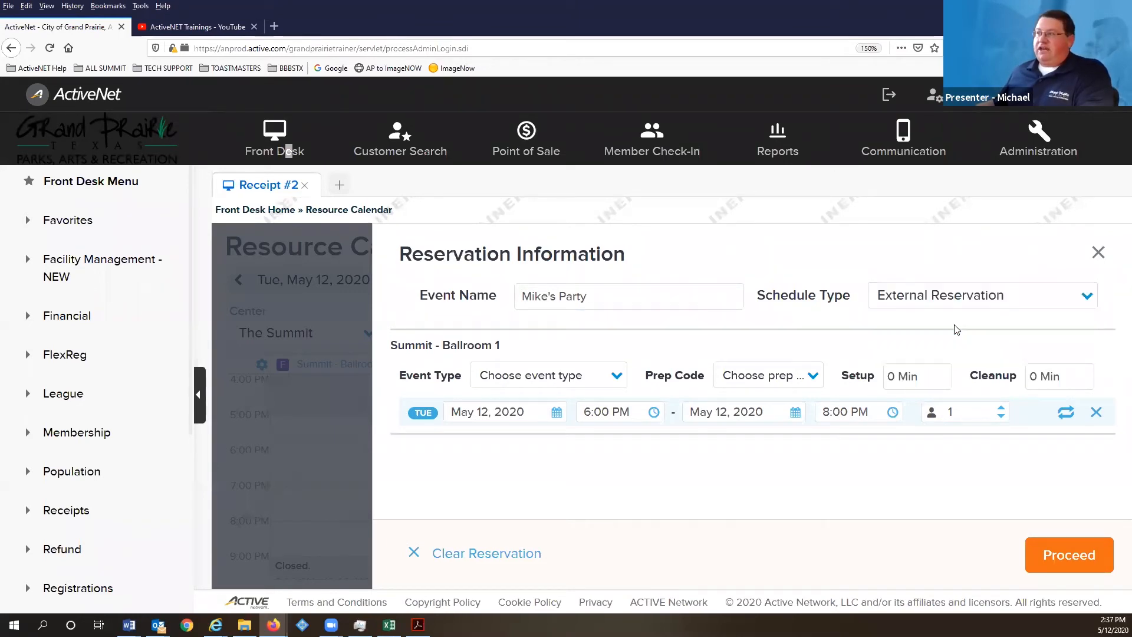
{"action": "left_click", "coordinate": [593, 380]}
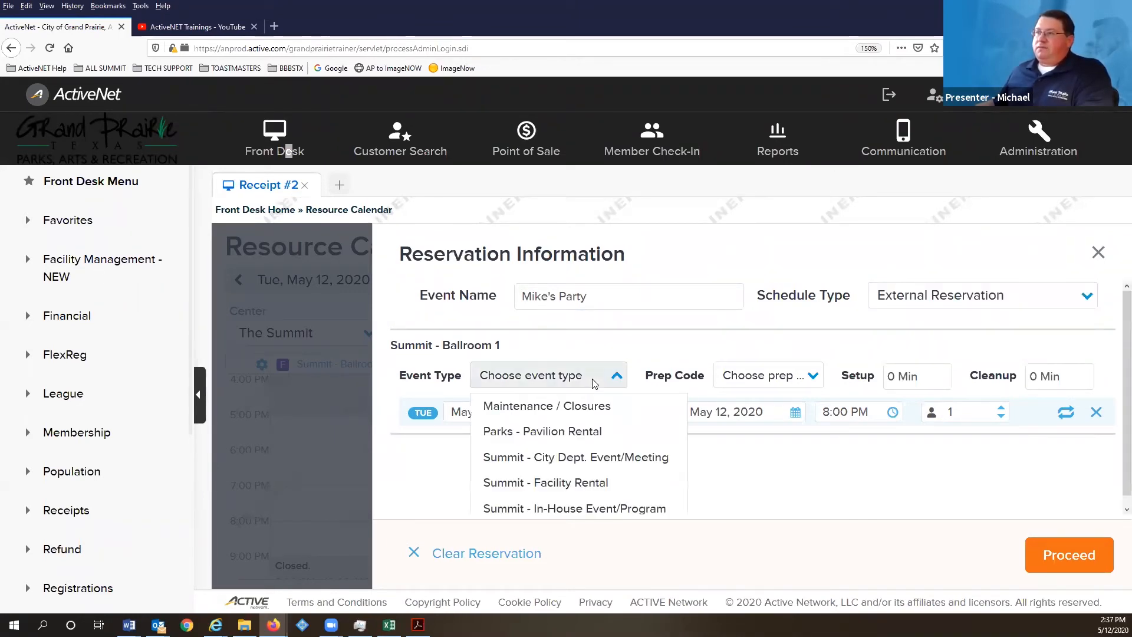
{"action": "left_click", "coordinate": [581, 491]}
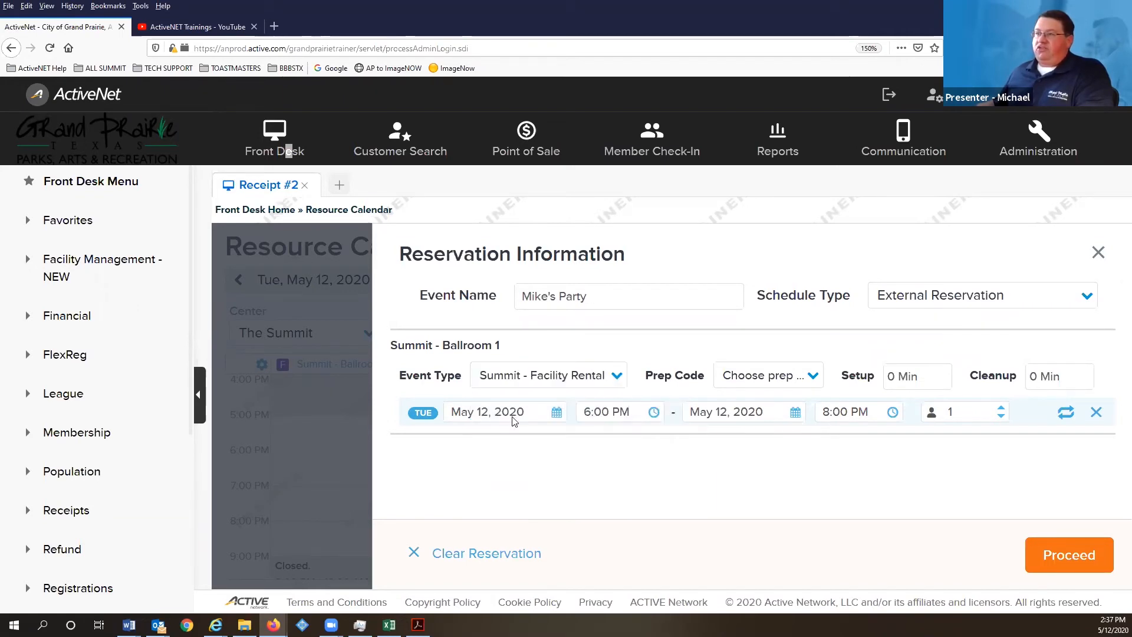
{"action": "left_click", "coordinate": [762, 378]}
{"action": "left_click", "coordinate": [762, 379]}
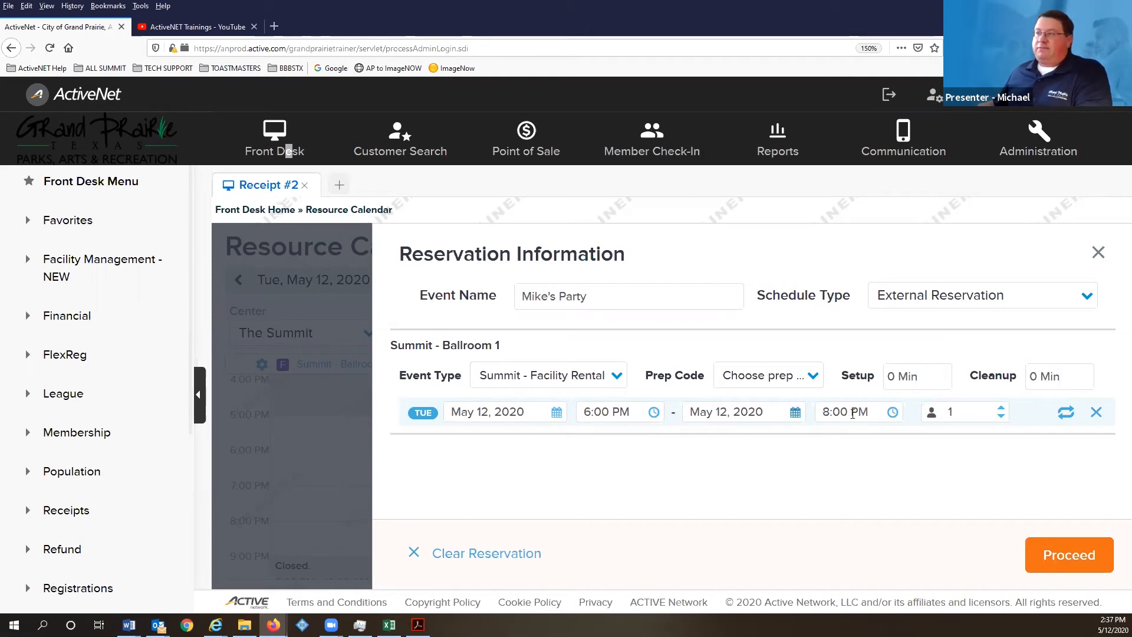
{"action": "left_click", "coordinate": [937, 411]}
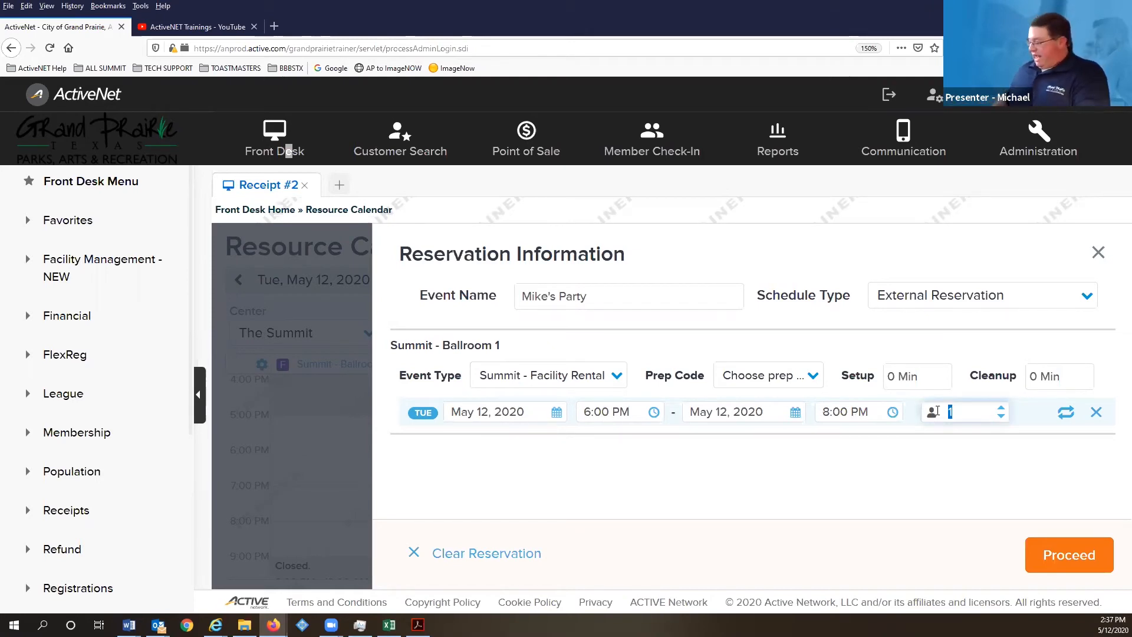
{"action": "type", "text": "30"}
{"action": "left_click", "coordinate": [808, 467]}
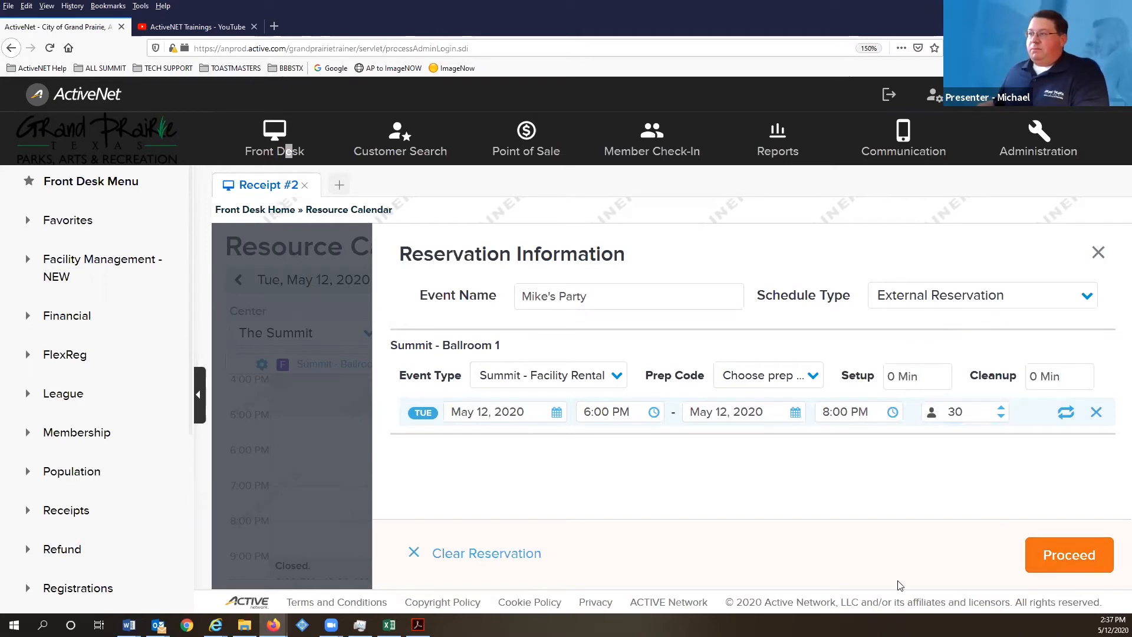
{"action": "left_click", "coordinate": [1041, 560]}
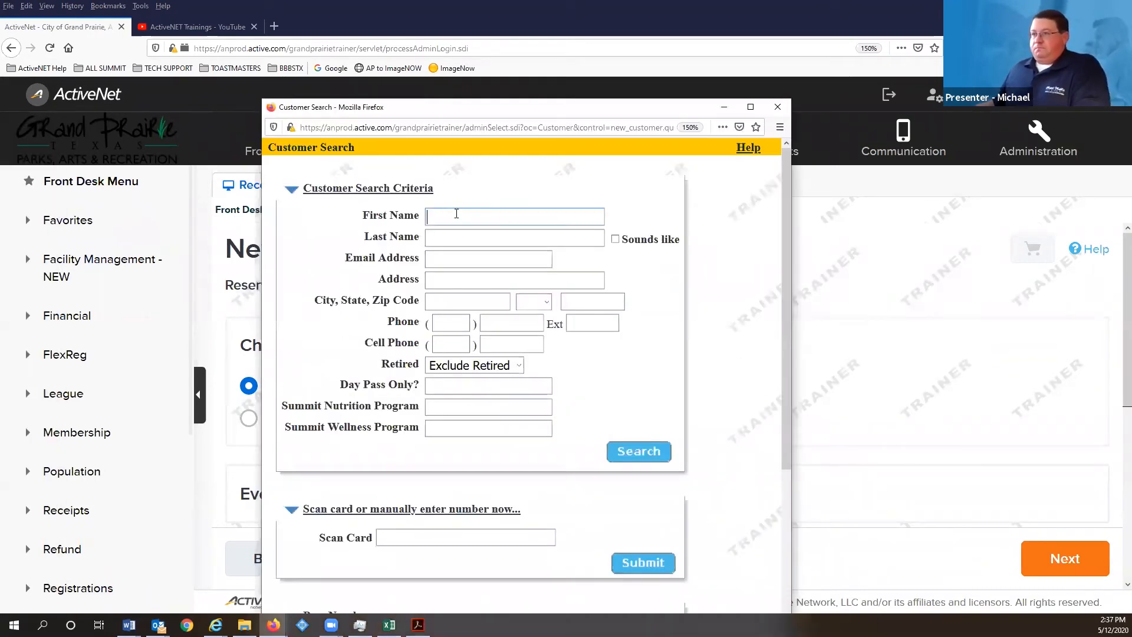
- Search customers by last name and attach the matching customer to the reservation
{"action": "left_click", "coordinate": [458, 217]}
{"action": "key", "text": "Escape"}
{"action": "left_click", "coordinate": [435, 234]}
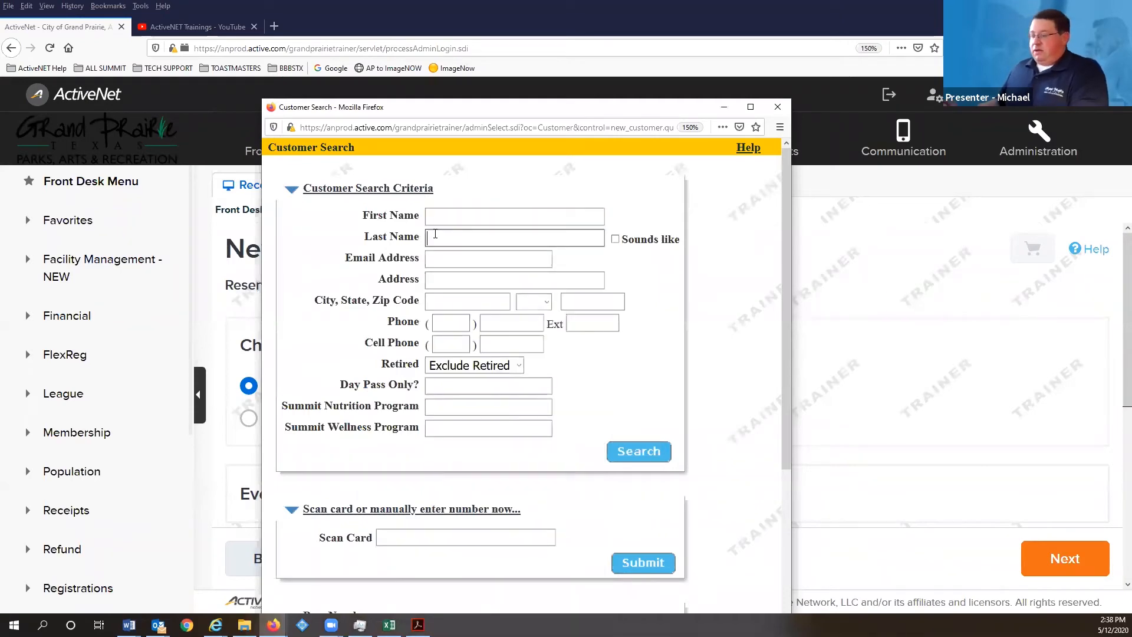
{"action": "type", "text": "smith"}
{"action": "key", "text": "Escape"}
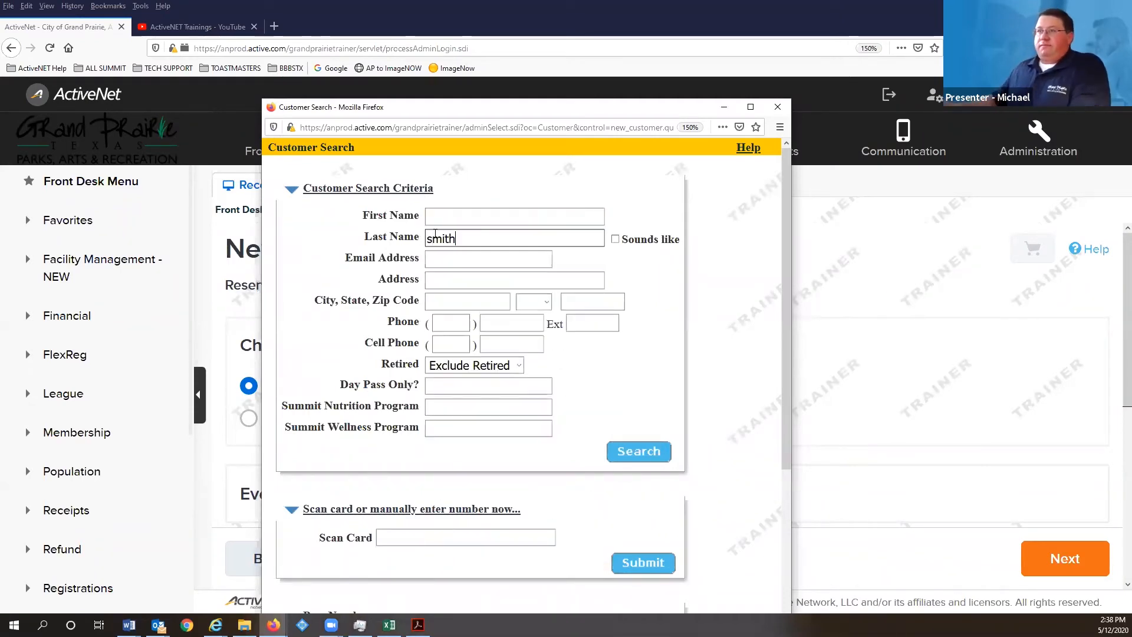
{"action": "key", "text": "Return"}
{"action": "left_click", "coordinate": [298, 262]}
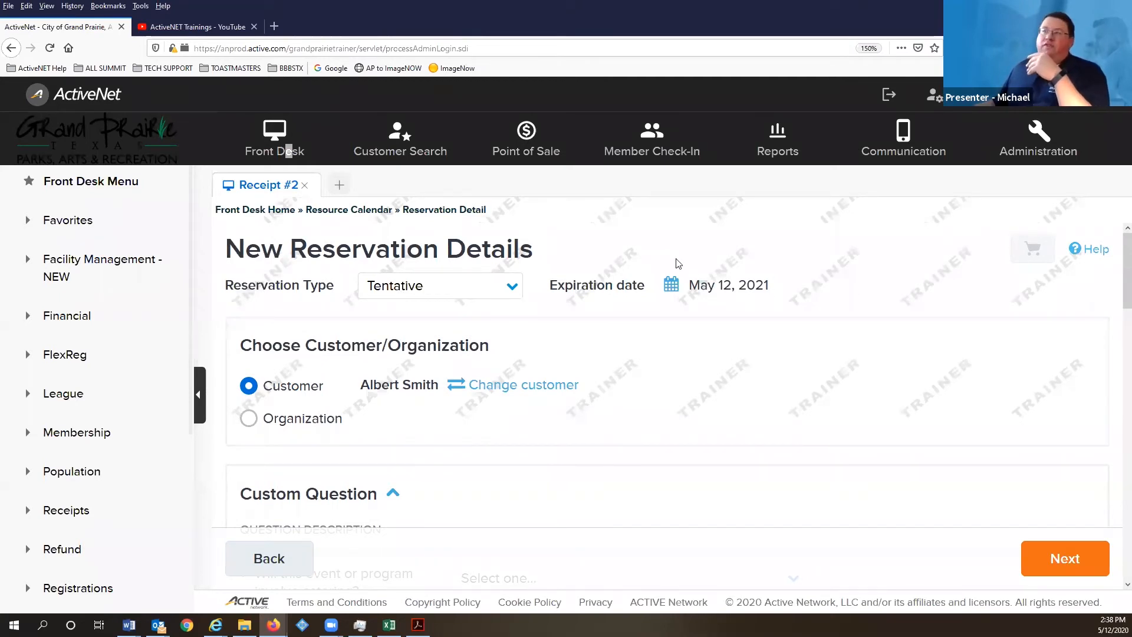
- Set the reservation type to Normal so it has no expiration date
{"action": "left_click", "coordinate": [402, 293]}
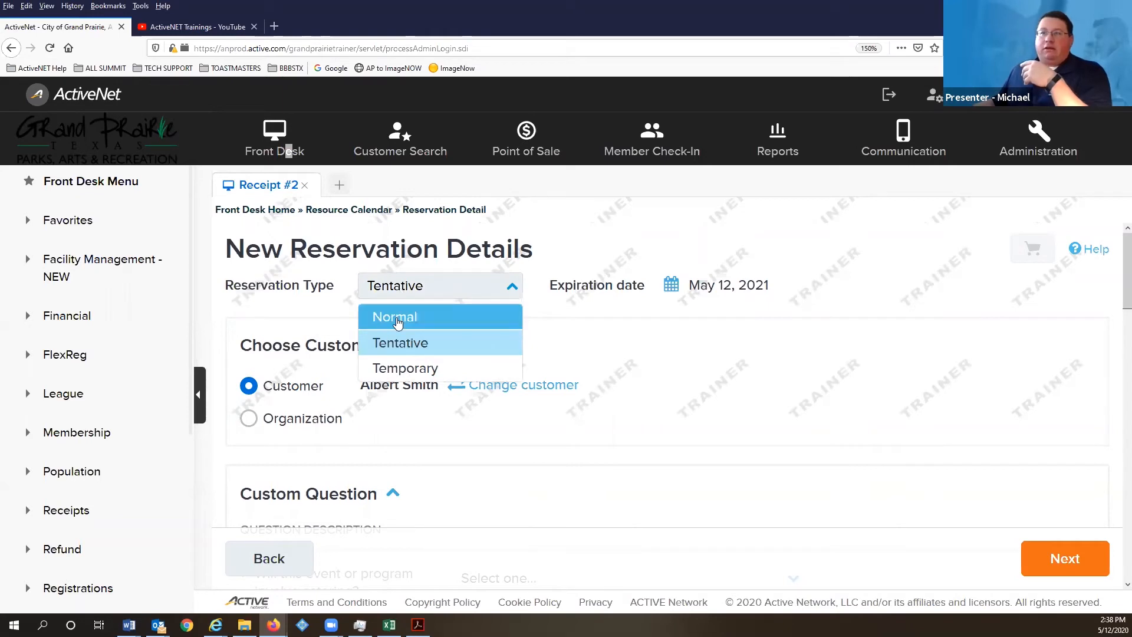
{"action": "left_click", "coordinate": [397, 319]}
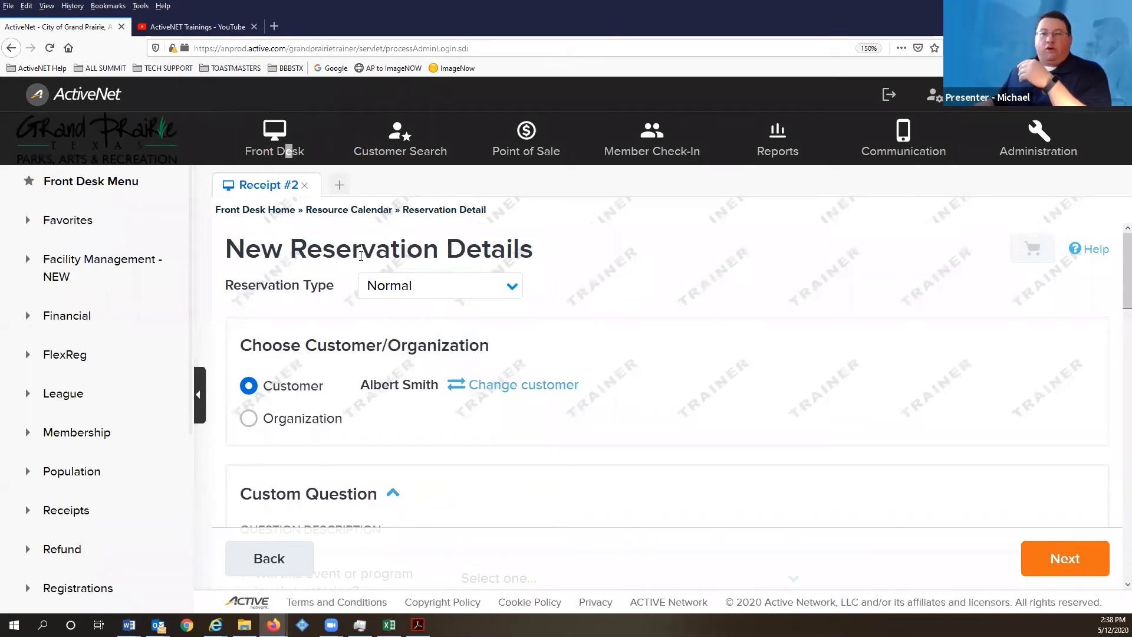
{"action": "scroll", "coordinate": [359, 316], "scroll_direction": "down", "scroll_amount": 2}
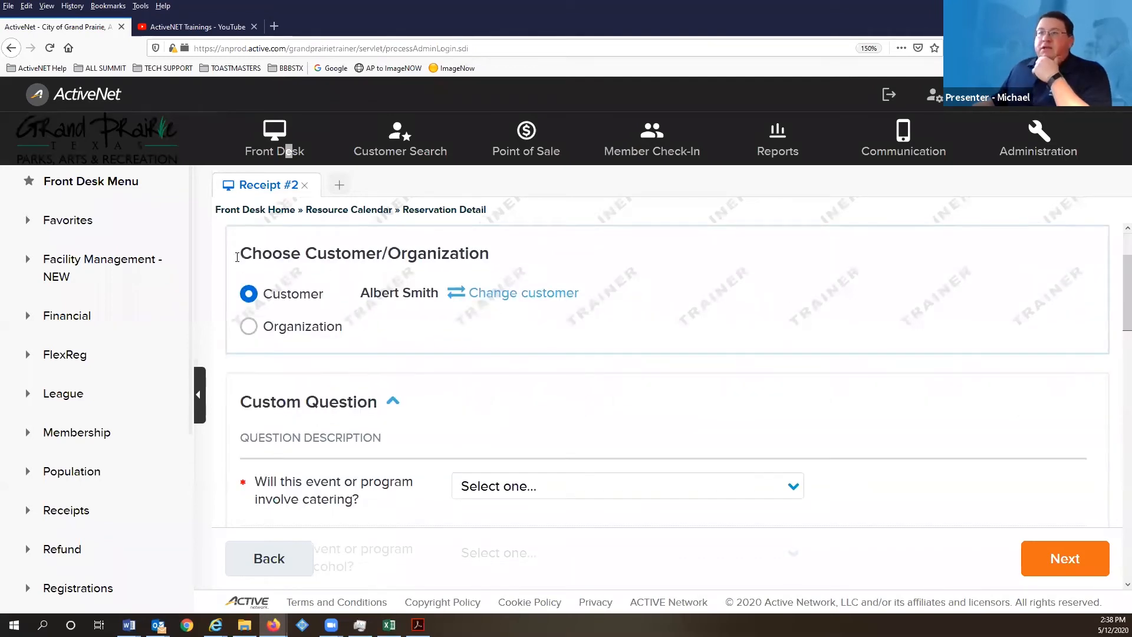
{"action": "scroll", "coordinate": [295, 266], "scroll_direction": "up", "scroll_amount": 1}
{"action": "scroll", "coordinate": [442, 278], "scroll_direction": "up", "scroll_amount": 1}
{"action": "left_click", "coordinate": [448, 284]}
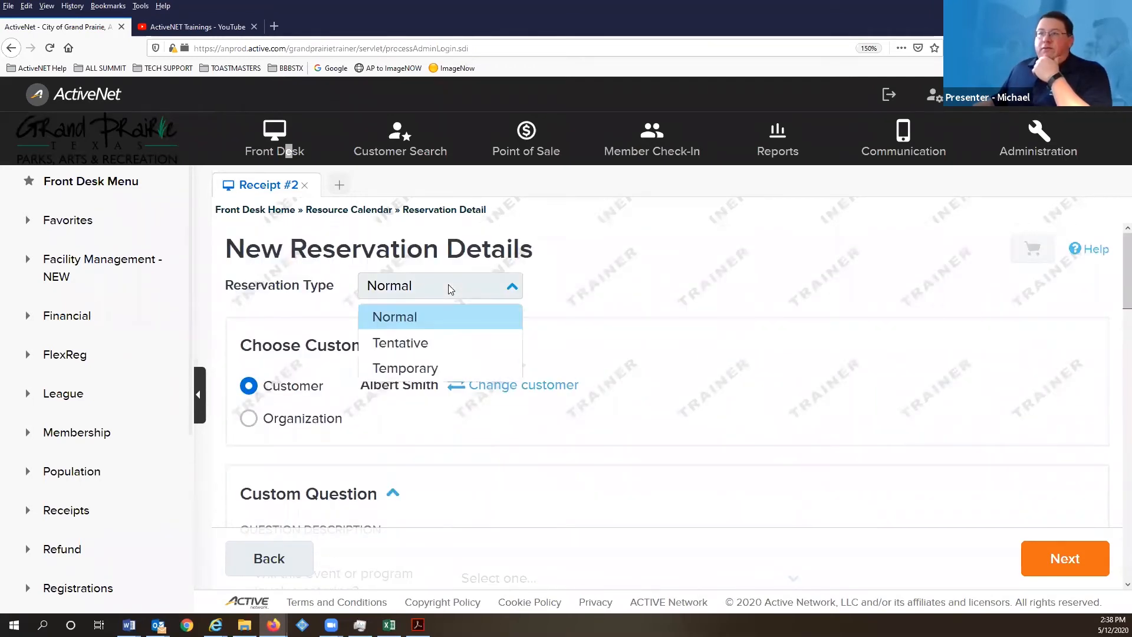
{"action": "left_click", "coordinate": [419, 317]}
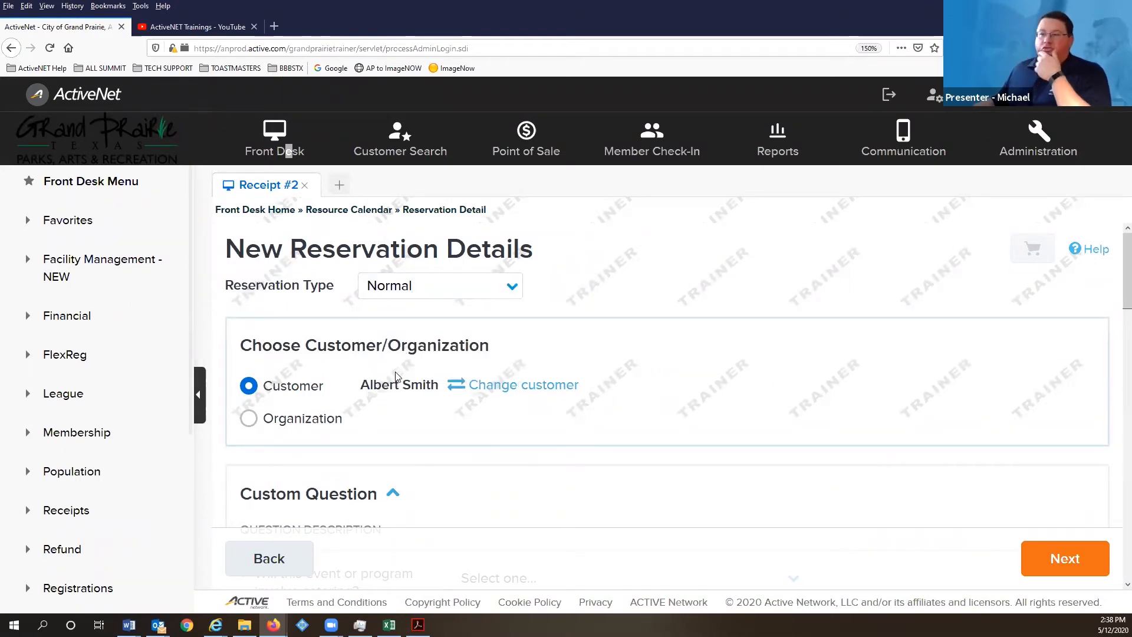
{"action": "scroll", "coordinate": [396, 373], "scroll_direction": "down", "scroll_amount": 2}
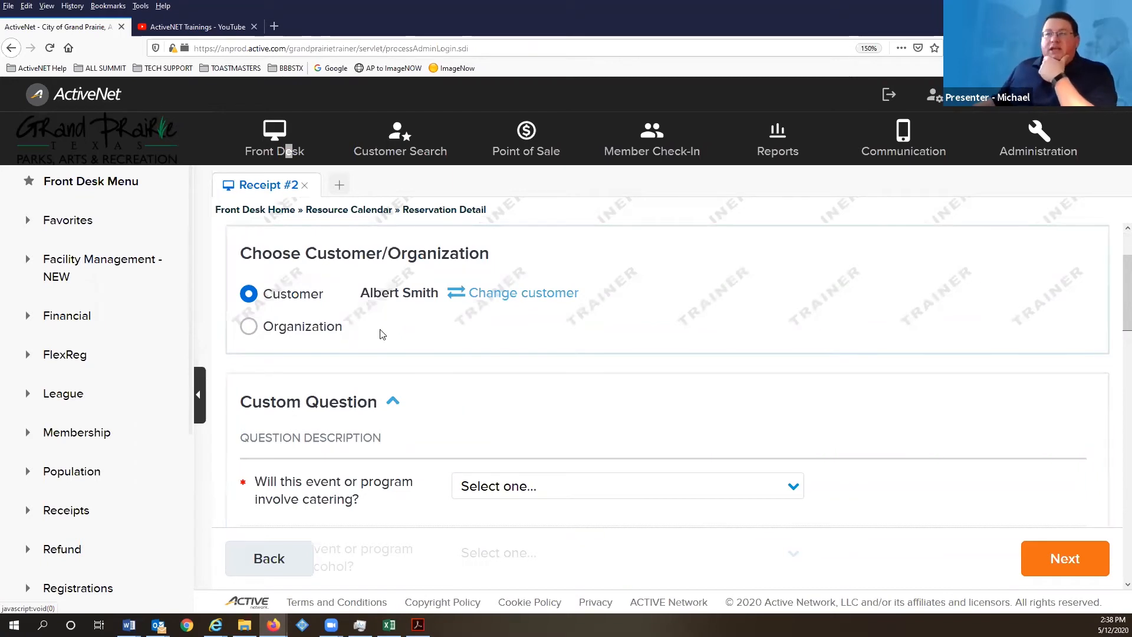
{"action": "scroll", "coordinate": [384, 313], "scroll_direction": "down", "scroll_amount": 2}
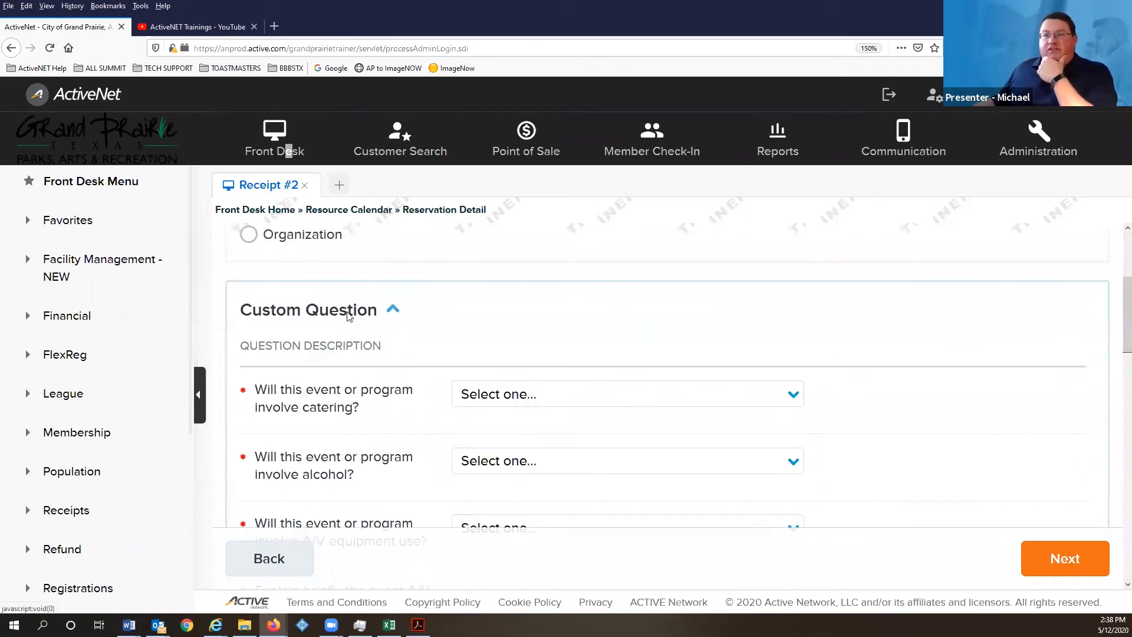
- Answer No to the catering and alcohol custom questions
{"action": "scroll", "coordinate": [362, 330], "scroll_direction": "down", "scroll_amount": 4}
{"action": "scroll", "coordinate": [363, 333], "scroll_direction": "up", "scroll_amount": 2}
{"action": "scroll", "coordinate": [365, 333], "scroll_direction": "up", "scroll_amount": 1}
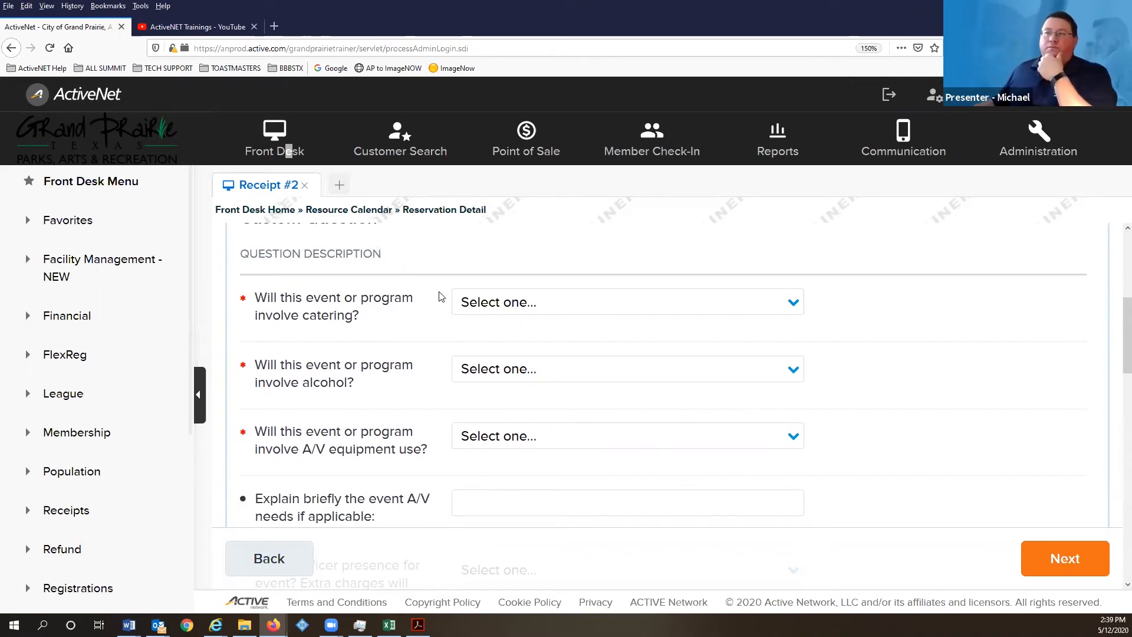
{"action": "left_click", "coordinate": [564, 312]}
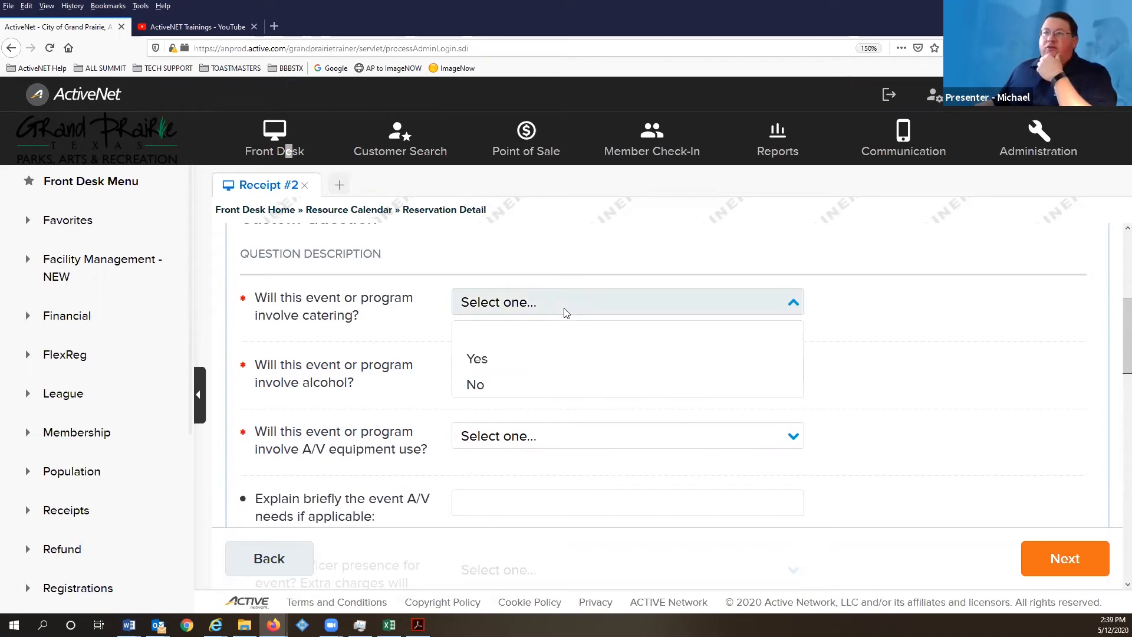
{"action": "left_click", "coordinate": [484, 387]}
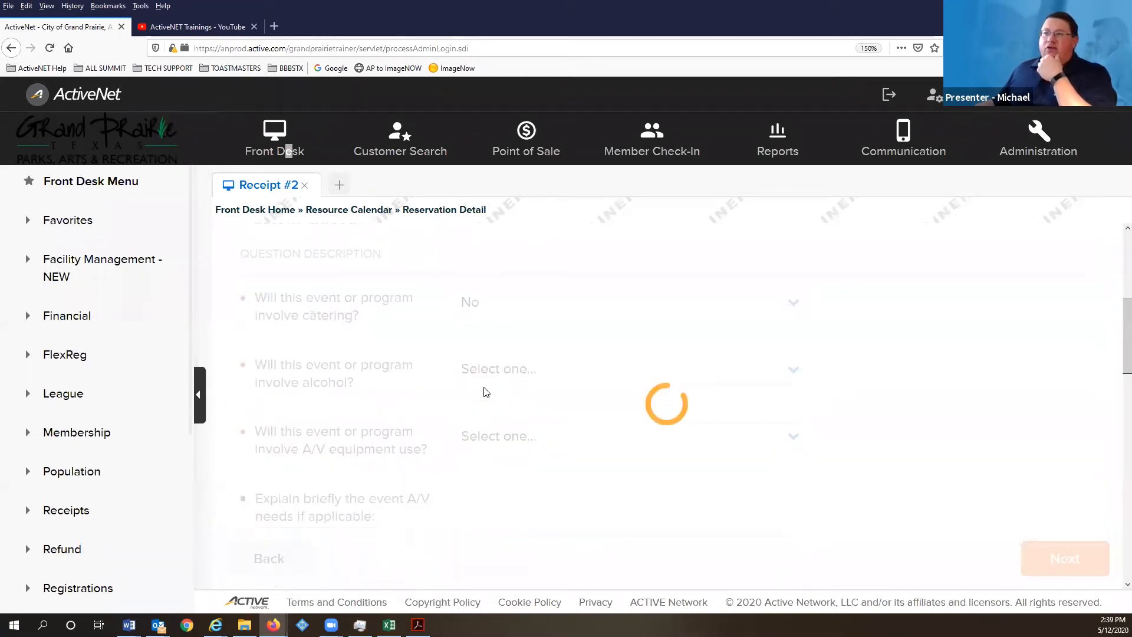
{"action": "left_click", "coordinate": [488, 379]}
{"action": "left_click", "coordinate": [487, 447]}
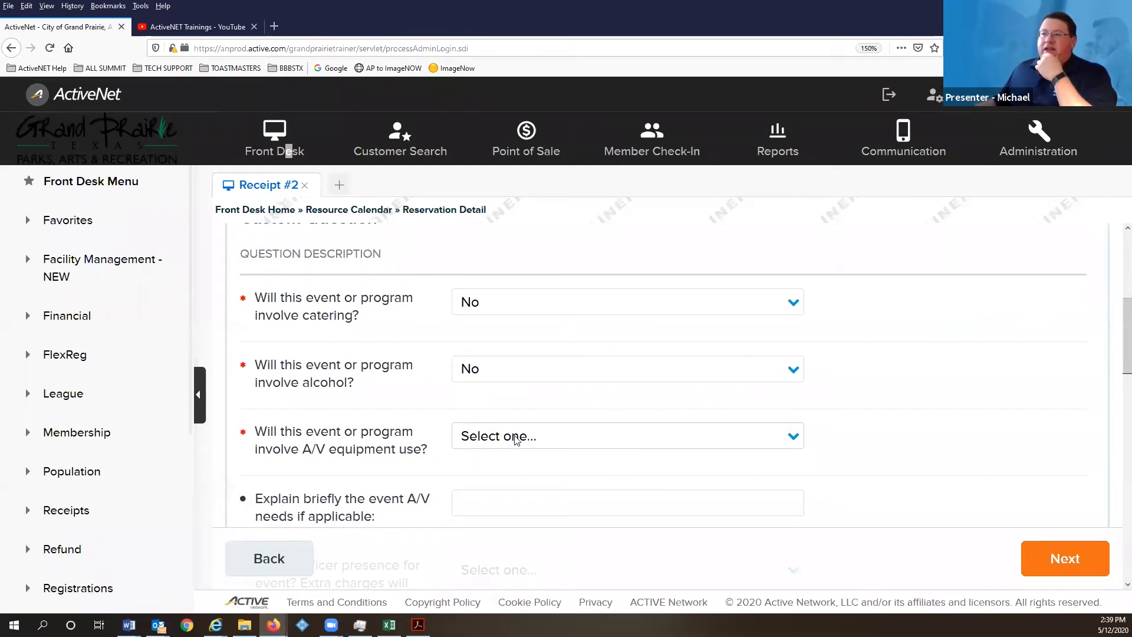
- Enter 'projector' for A/V needs and answer No to police presence and Summit marketing
{"action": "left_click", "coordinate": [515, 440]}
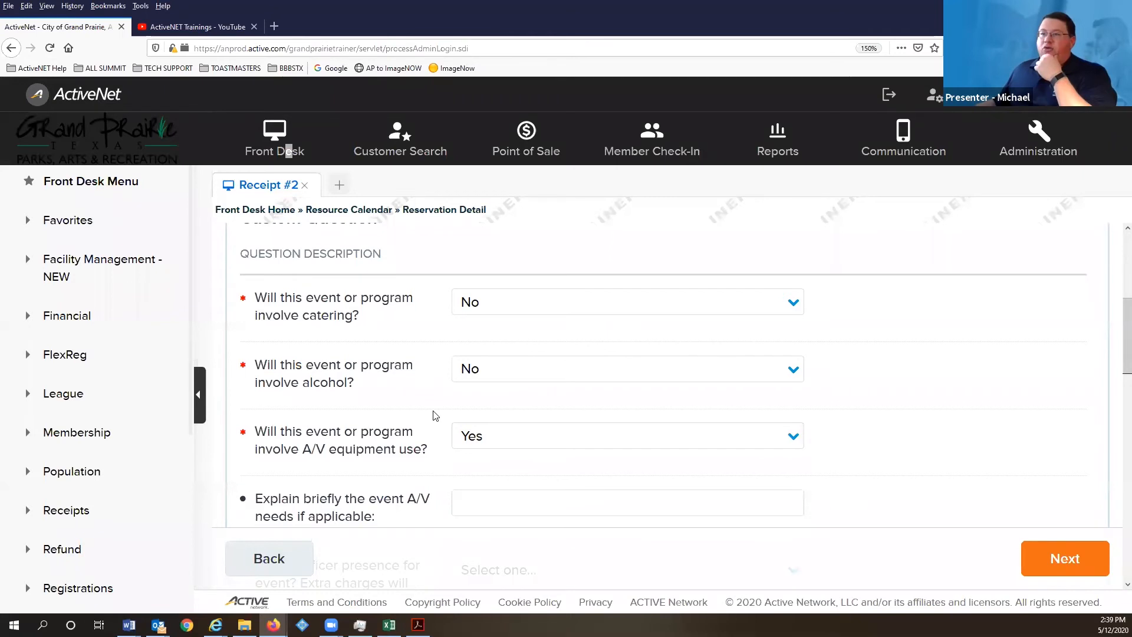
{"action": "scroll", "coordinate": [435, 416], "scroll_direction": "down", "scroll_amount": 3}
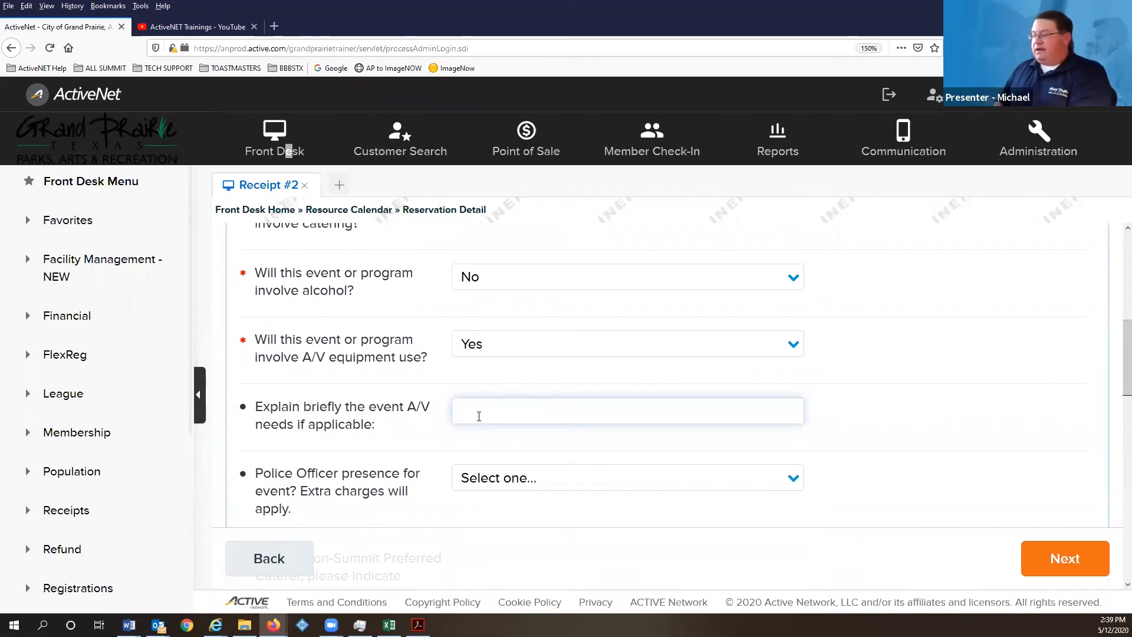
{"action": "type", "text": "ojector"}
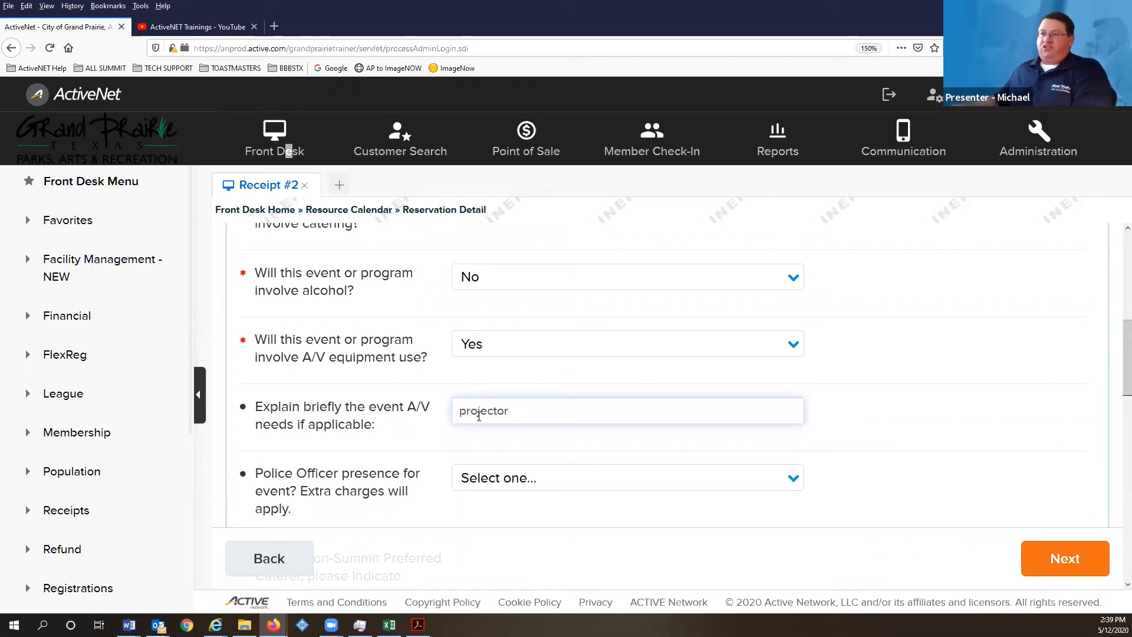
{"action": "left_click", "coordinate": [469, 475]}
{"action": "left_click", "coordinate": [469, 476]}
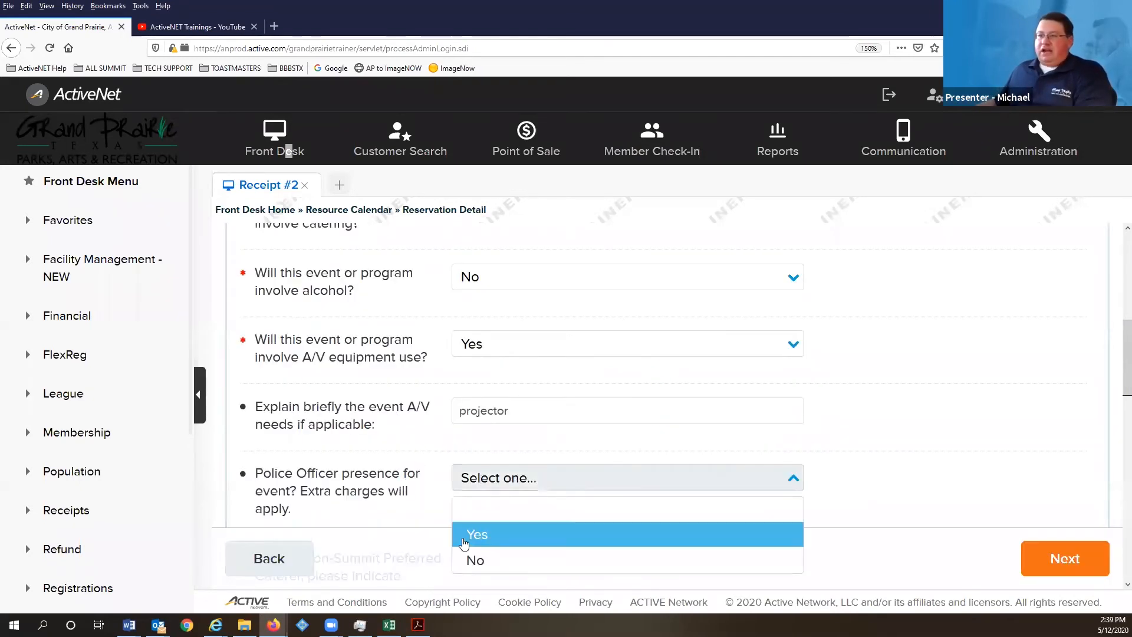
{"action": "left_click", "coordinate": [486, 558]}
{"action": "scroll", "coordinate": [406, 374], "scroll_direction": "down", "scroll_amount": 3}
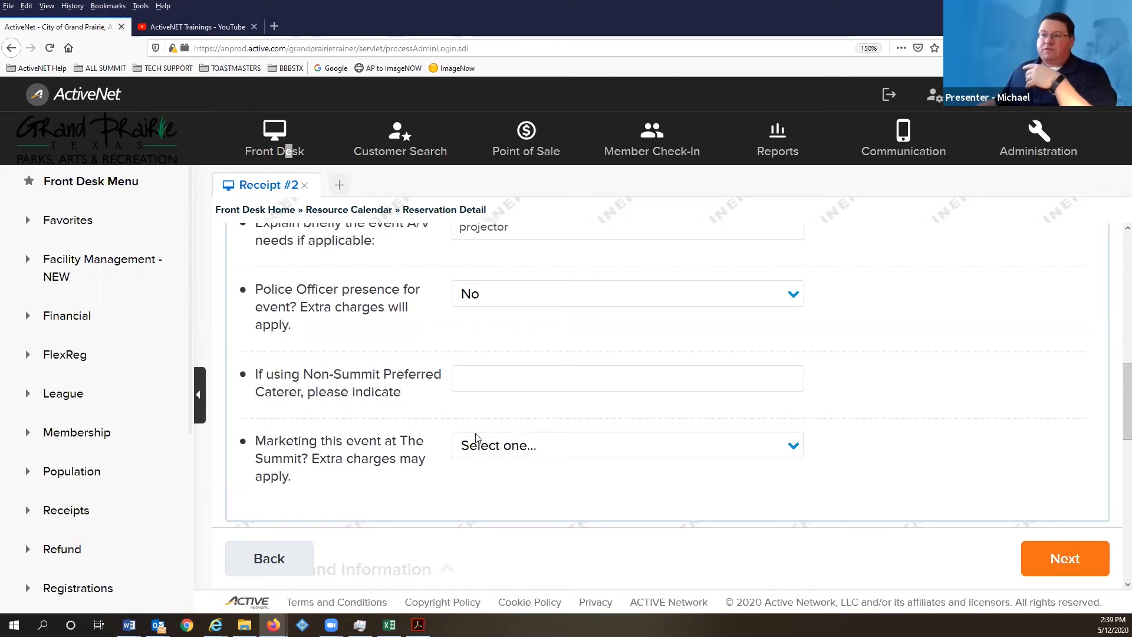
{"action": "scroll", "coordinate": [387, 372], "scroll_direction": "down", "scroll_amount": 2}
{"action": "scroll", "coordinate": [387, 372], "scroll_direction": "down", "scroll_amount": 2}
{"action": "left_click", "coordinate": [471, 266]}
{"action": "left_click", "coordinate": [488, 339]}
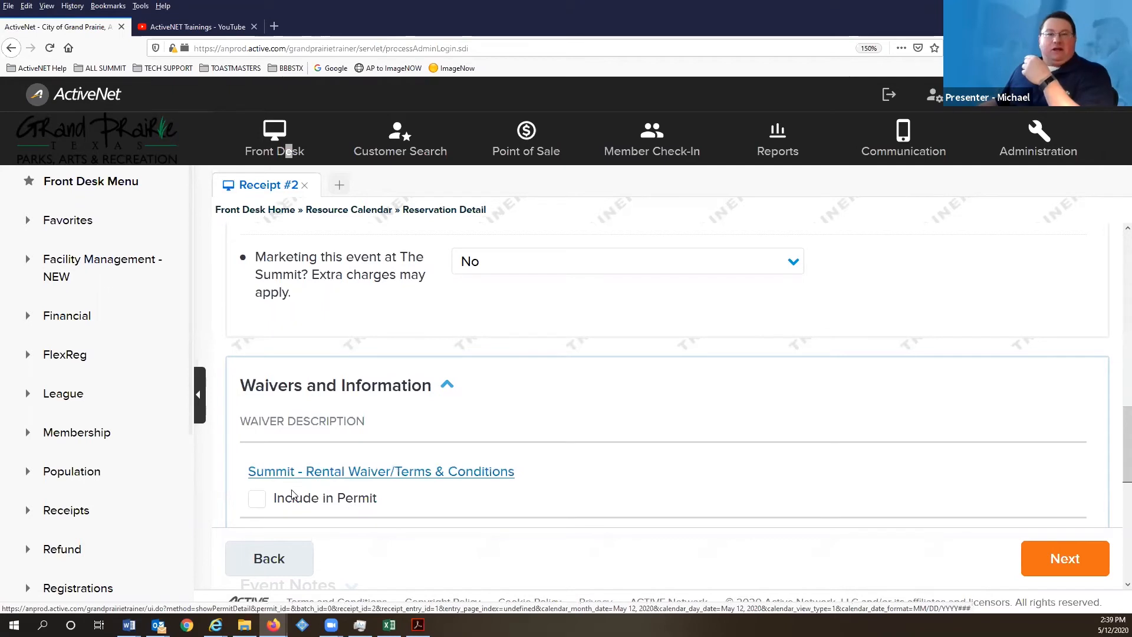
- Include the Summit rental waiver in the permit as agreed
{"action": "left_click", "coordinate": [252, 498]}
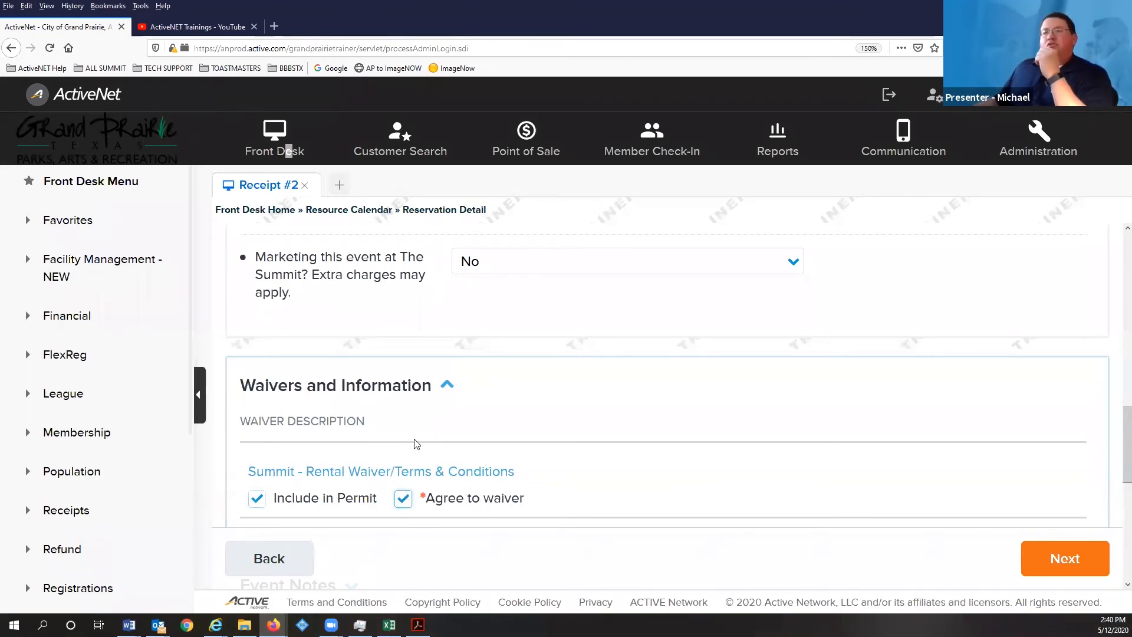
{"action": "scroll", "coordinate": [415, 443], "scroll_direction": "down", "scroll_amount": 2}
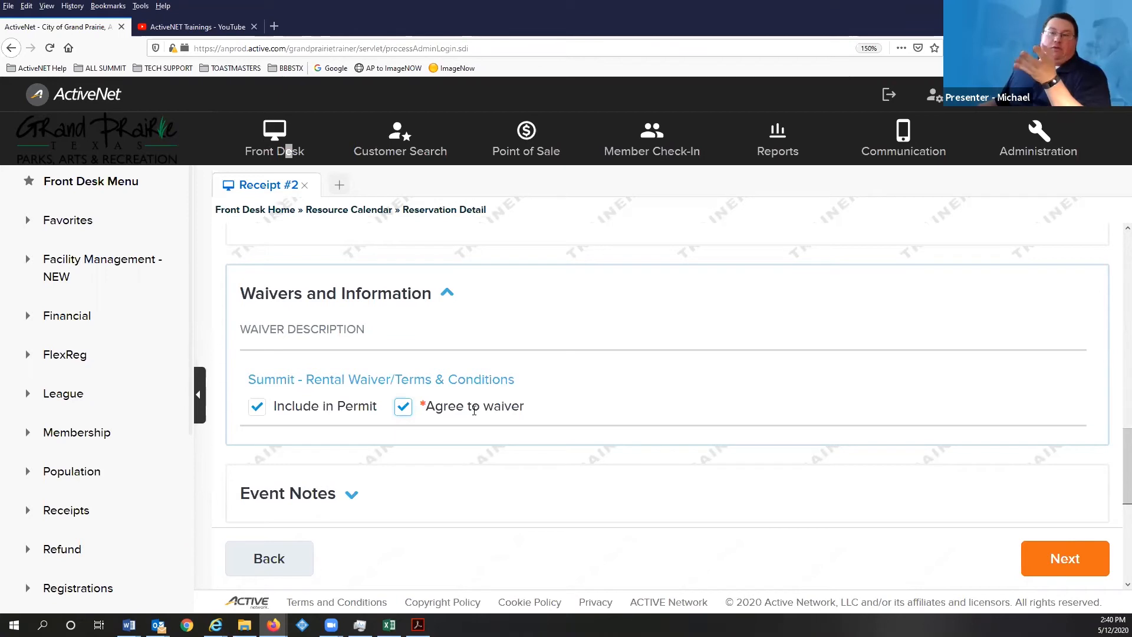
{"action": "scroll", "coordinate": [366, 415], "scroll_direction": "down", "scroll_amount": 3}
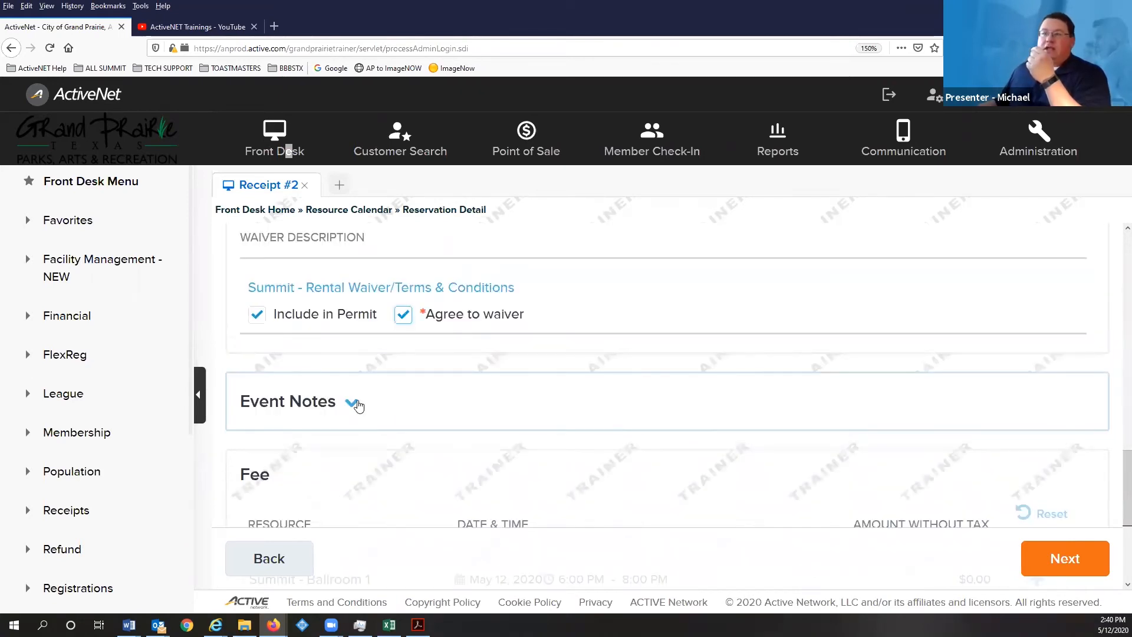
- Expand Event Notes and check the Customer Note and Staff Note boxes
{"action": "left_click", "coordinate": [356, 403]}
{"action": "scroll", "coordinate": [462, 447], "scroll_direction": "down", "scroll_amount": 5}
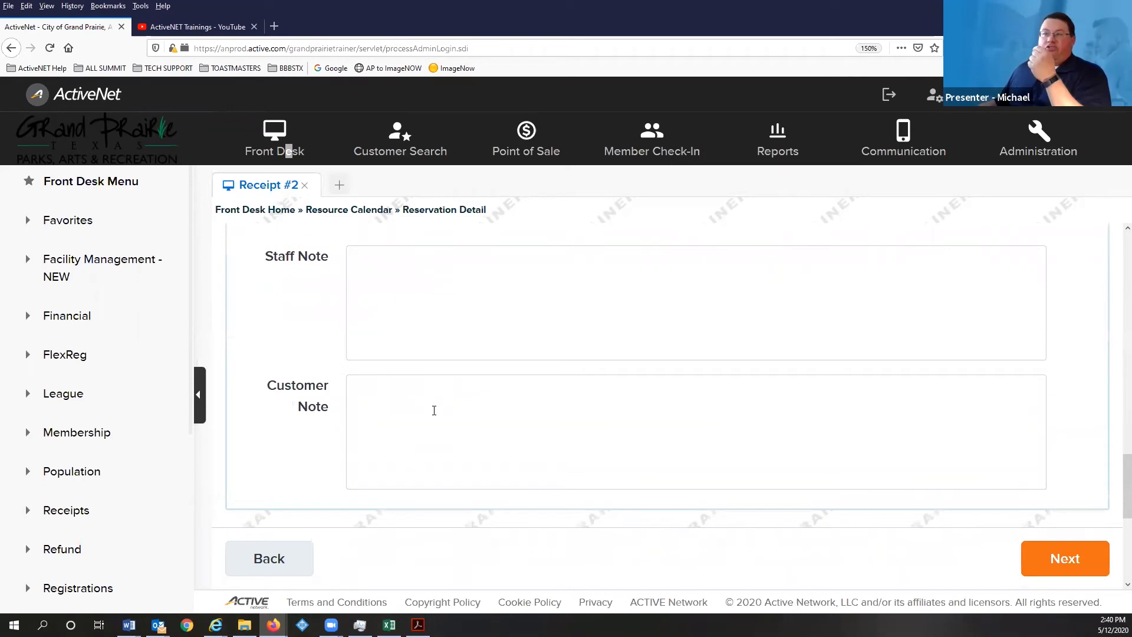
{"action": "left_click", "coordinate": [425, 412]}
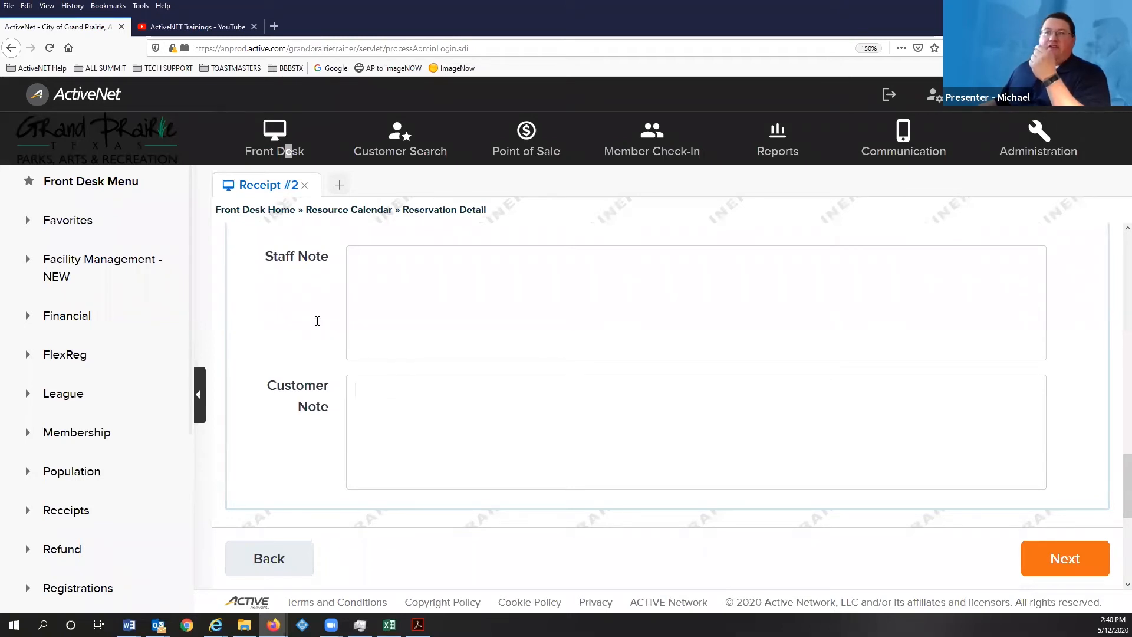
{"action": "left_click", "coordinate": [363, 292]}
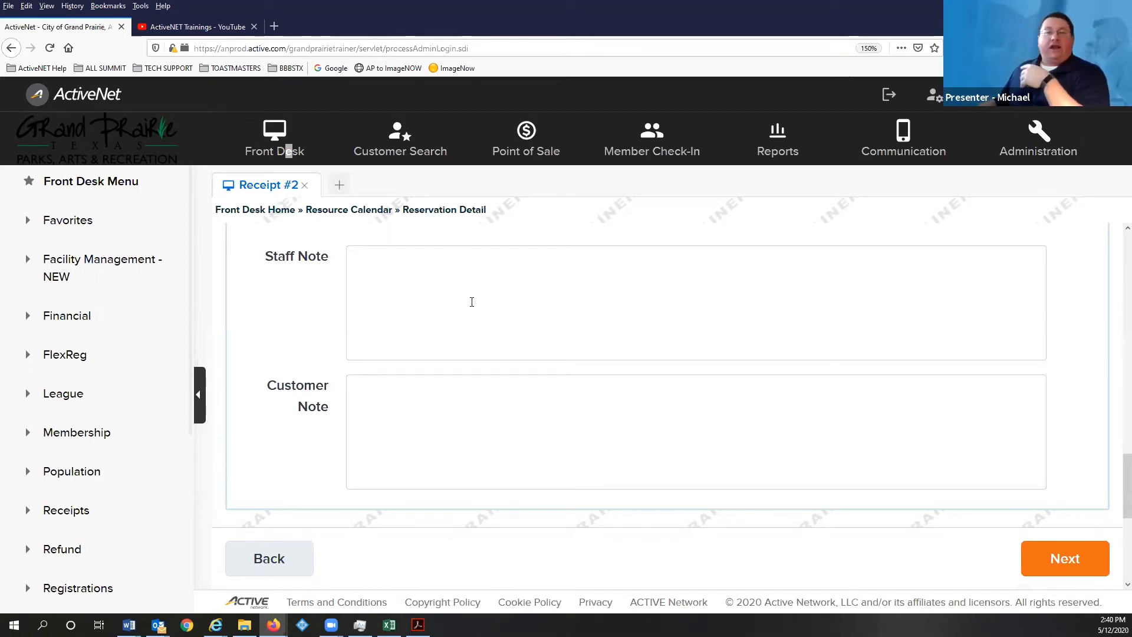
{"action": "scroll", "coordinate": [457, 330], "scroll_direction": "down", "scroll_amount": 3}
{"action": "scroll", "coordinate": [412, 354], "scroll_direction": "down", "scroll_amount": 2}
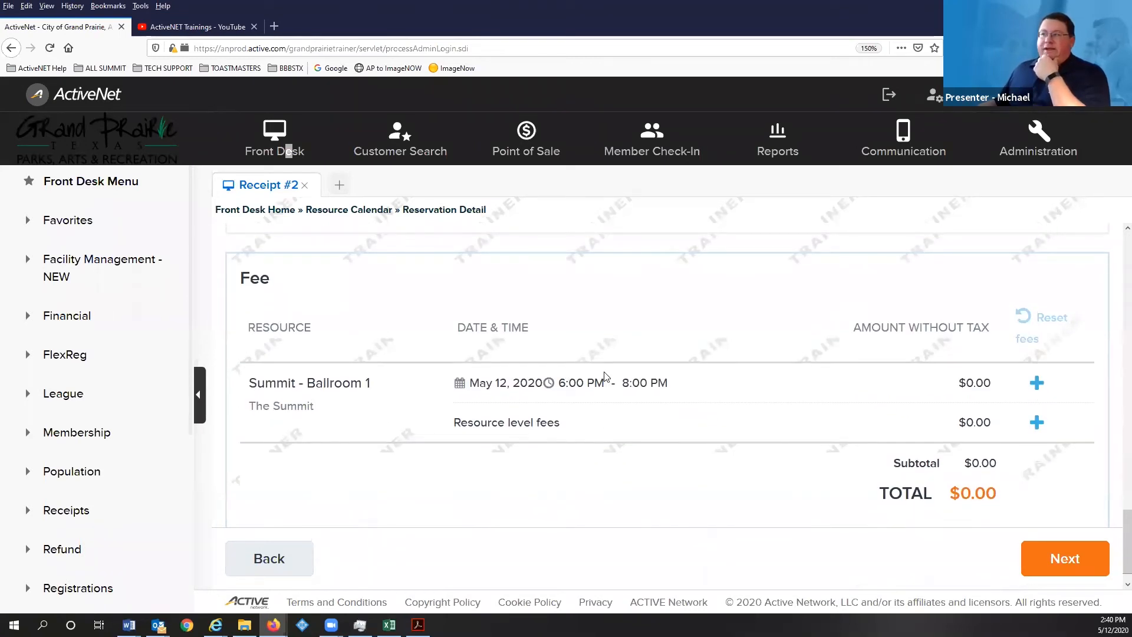
- Add the $500.00 Summit - Ballroom 1/2 or 2/3 Combo [M-Th] fee to Ballroom 1
{"action": "scroll", "coordinate": [542, 384], "scroll_direction": "up", "scroll_amount": 1}
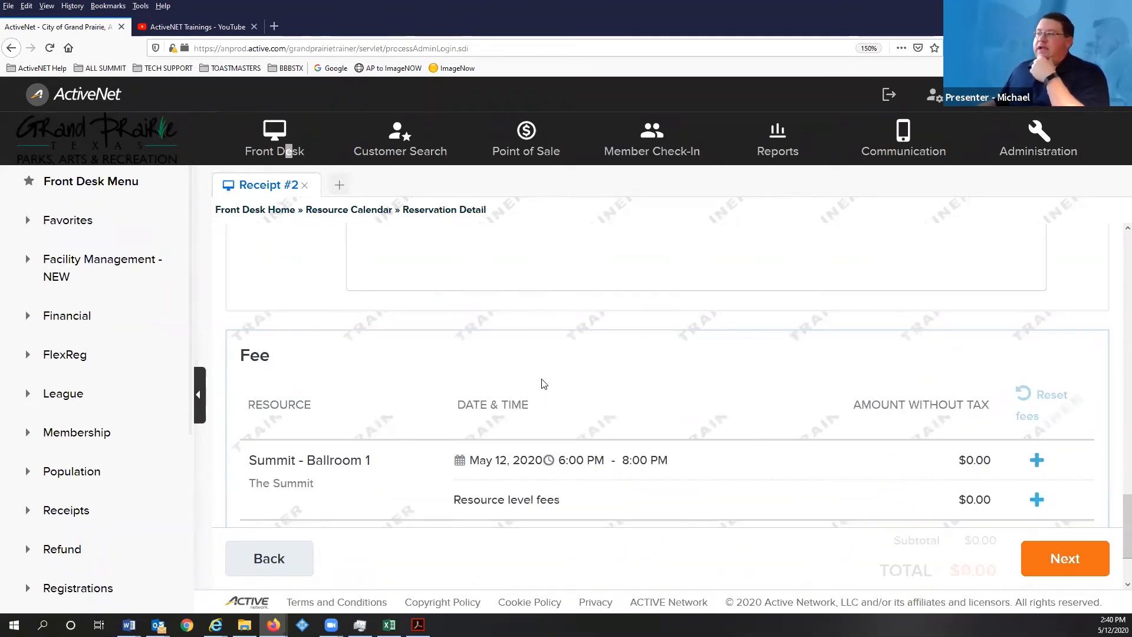
{"action": "scroll", "coordinate": [475, 397], "scroll_direction": "down", "scroll_amount": 1}
{"action": "scroll", "coordinate": [481, 388], "scroll_direction": "up", "scroll_amount": 6}
{"action": "scroll", "coordinate": [484, 388], "scroll_direction": "up", "scroll_amount": 10}
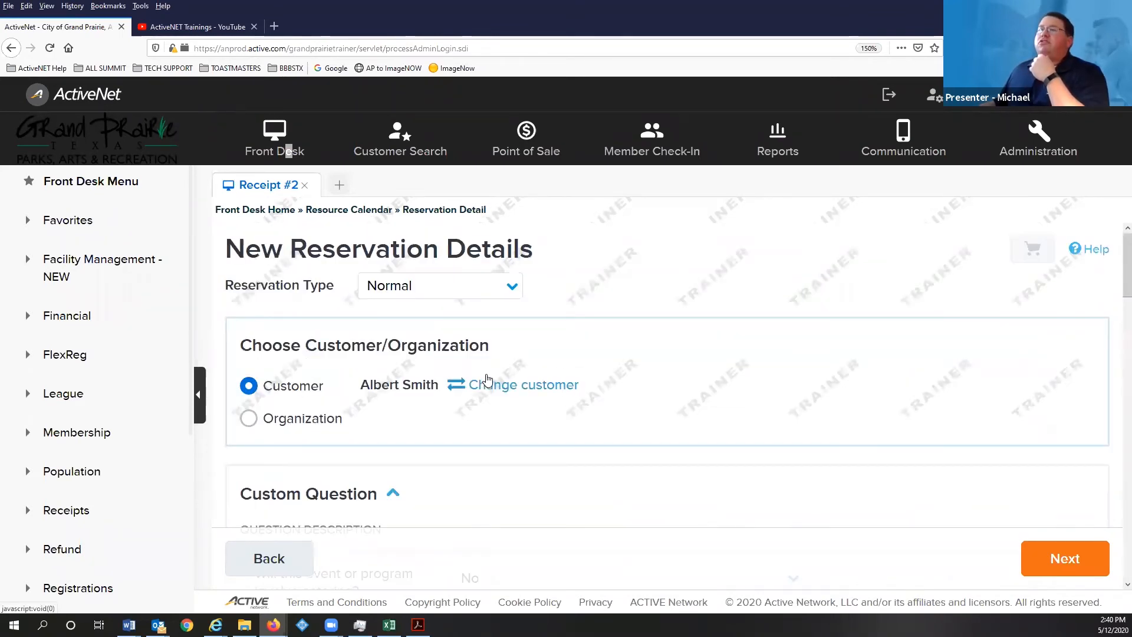
{"action": "scroll", "coordinate": [487, 379], "scroll_direction": "down", "scroll_amount": 10}
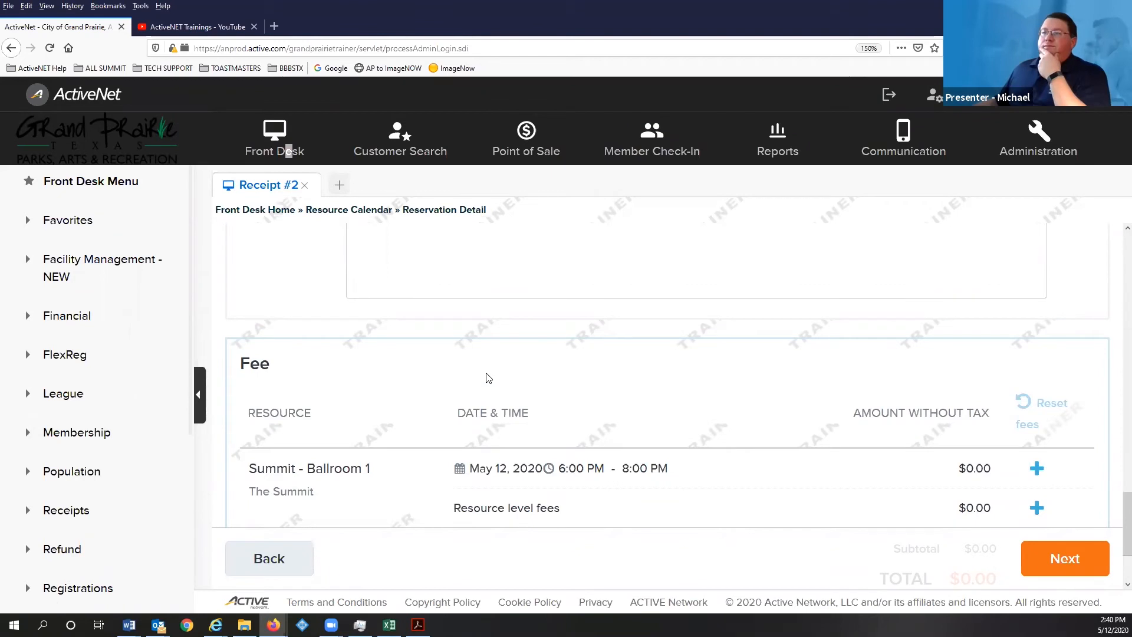
{"action": "scroll", "coordinate": [488, 378], "scroll_direction": "down", "scroll_amount": 2}
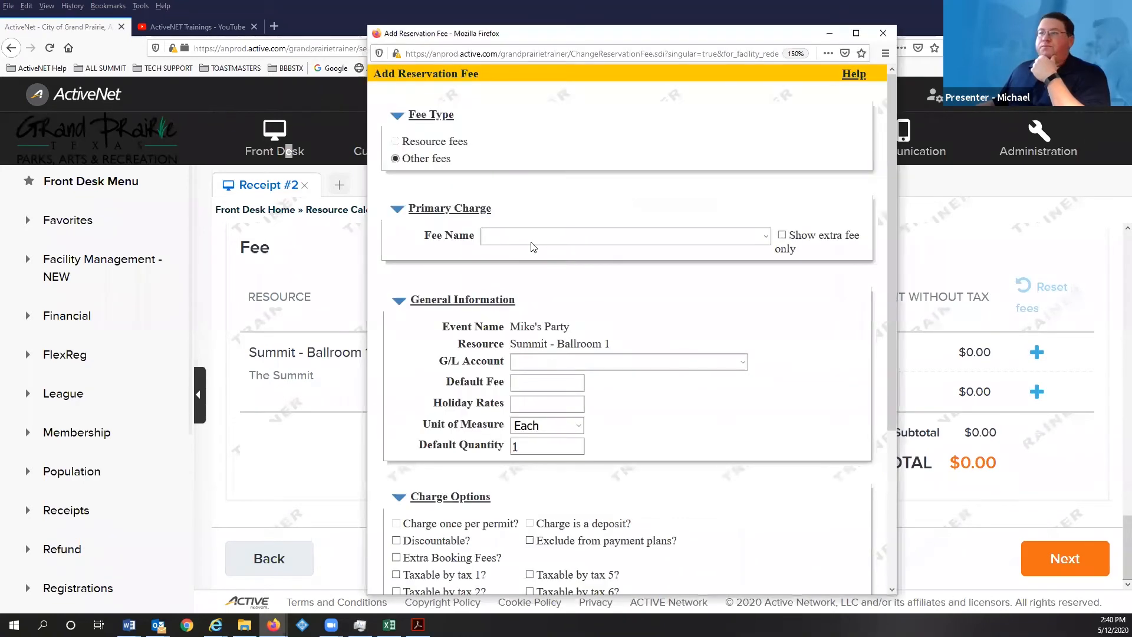
{"action": "left_click", "coordinate": [531, 239]}
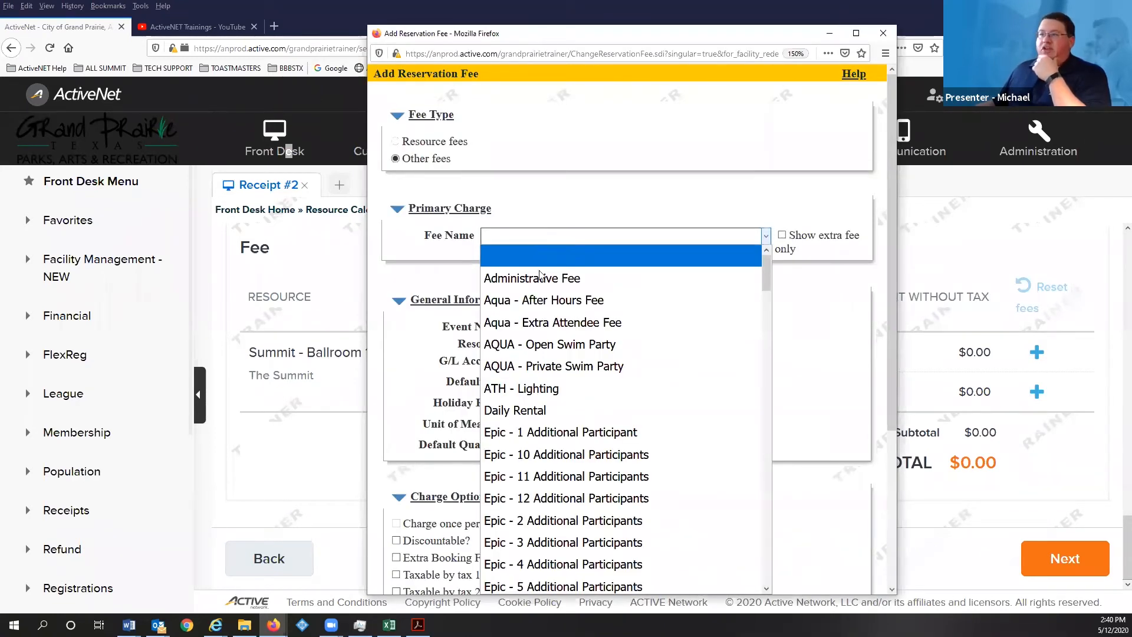
{"action": "scroll", "coordinate": [554, 366], "scroll_direction": "down", "scroll_amount": 2}
{"action": "scroll", "coordinate": [554, 365], "scroll_direction": "down", "scroll_amount": 15}
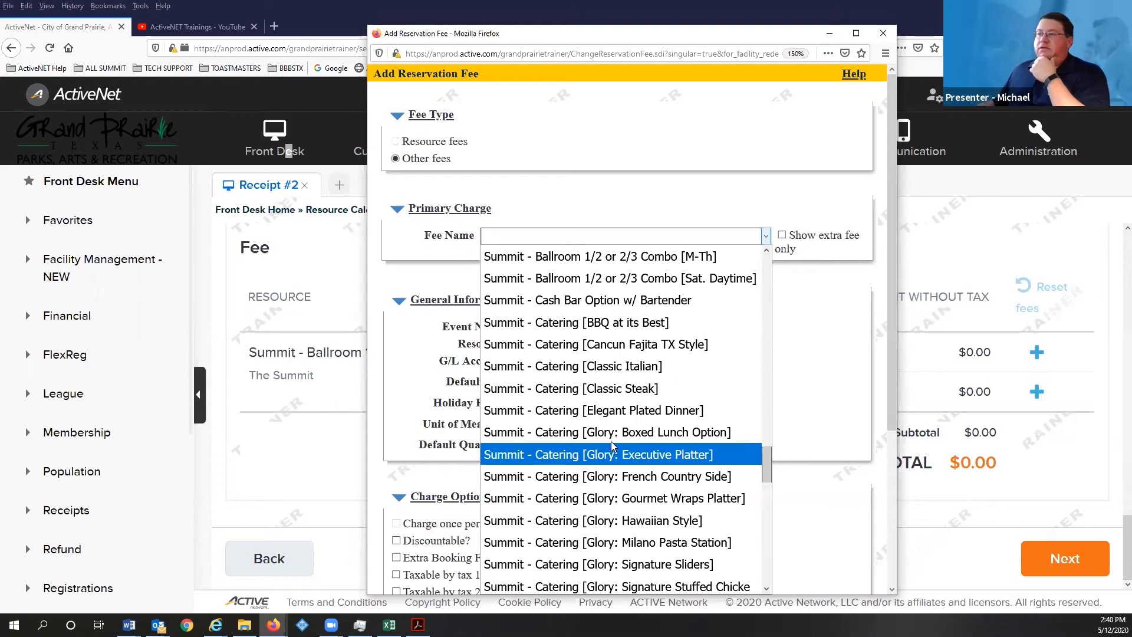
{"action": "scroll", "coordinate": [613, 441], "scroll_direction": "up", "scroll_amount": 2}
{"action": "scroll", "coordinate": [613, 441], "scroll_direction": "up", "scroll_amount": 1}
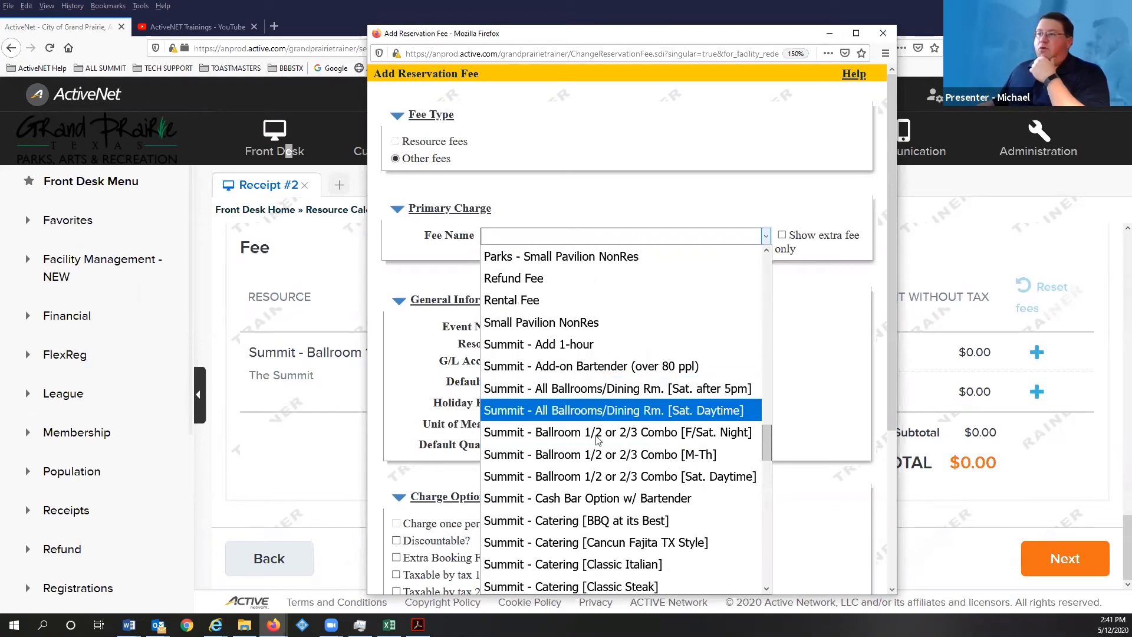
{"action": "left_click", "coordinate": [600, 459]}
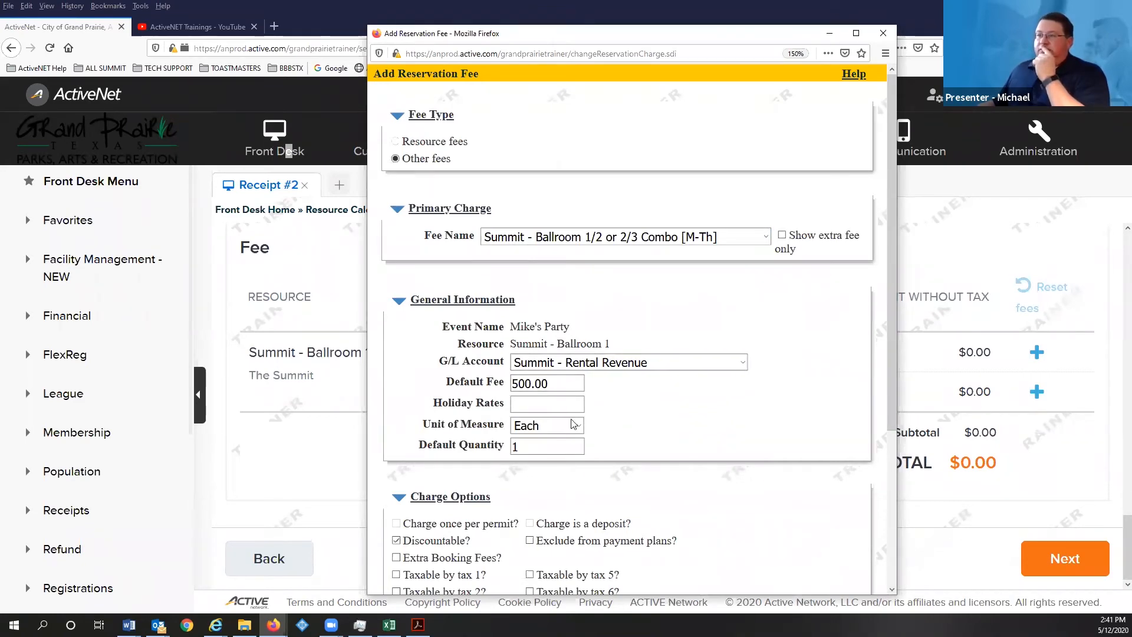
{"action": "scroll", "coordinate": [627, 436], "scroll_direction": "down", "scroll_amount": 1}
{"action": "scroll", "coordinate": [651, 389], "scroll_direction": "down", "scroll_amount": 4}
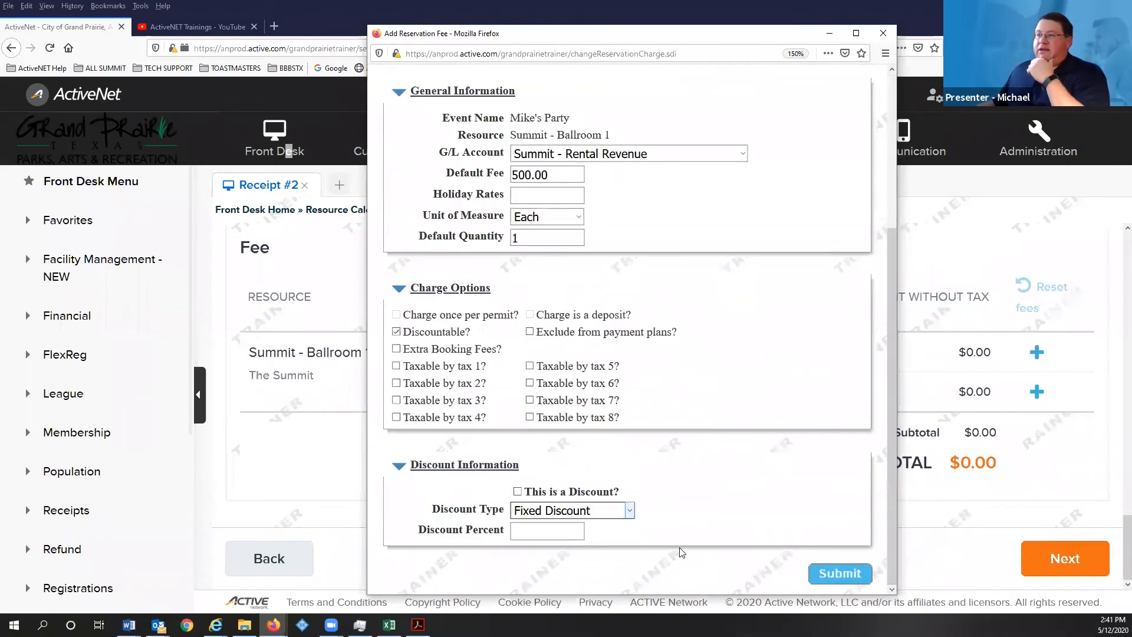
{"action": "left_click", "coordinate": [832, 572]}
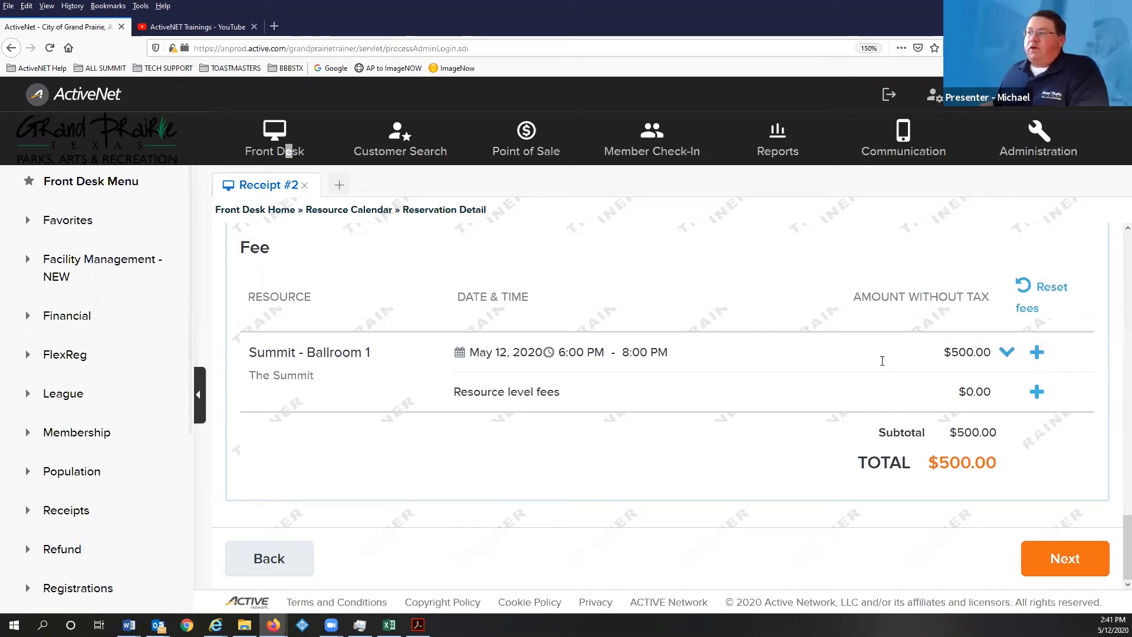
- Confirm the $500.00 Summit - Ballroom 1 fee without adding another fee, then continue to the cart
{"action": "left_click", "coordinate": [1006, 353]}
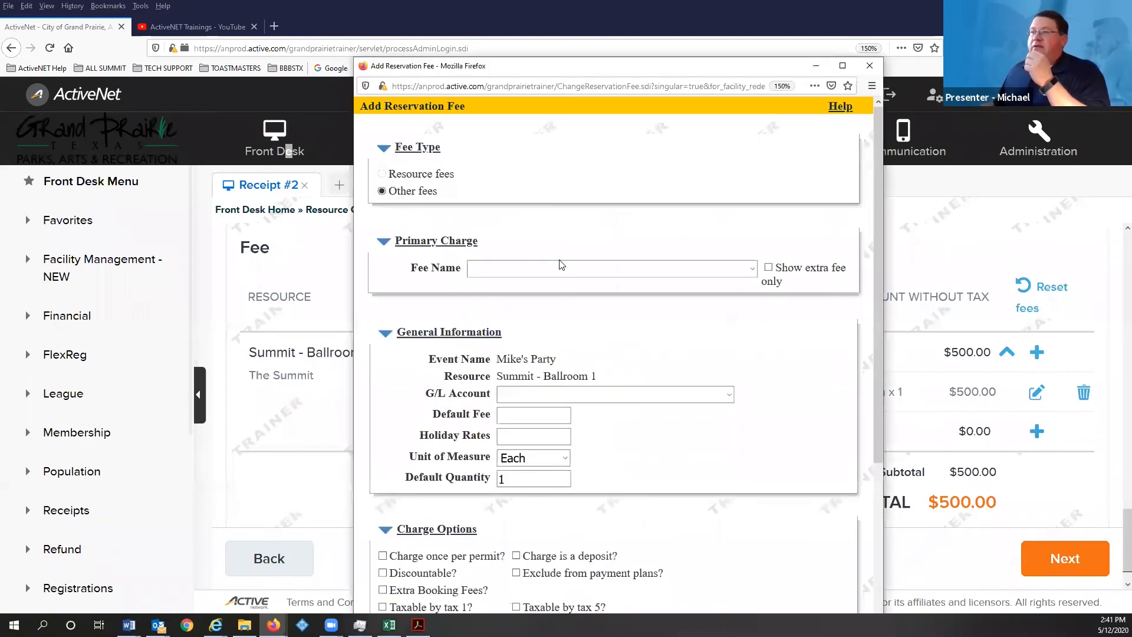
{"action": "left_click", "coordinate": [566, 269]}
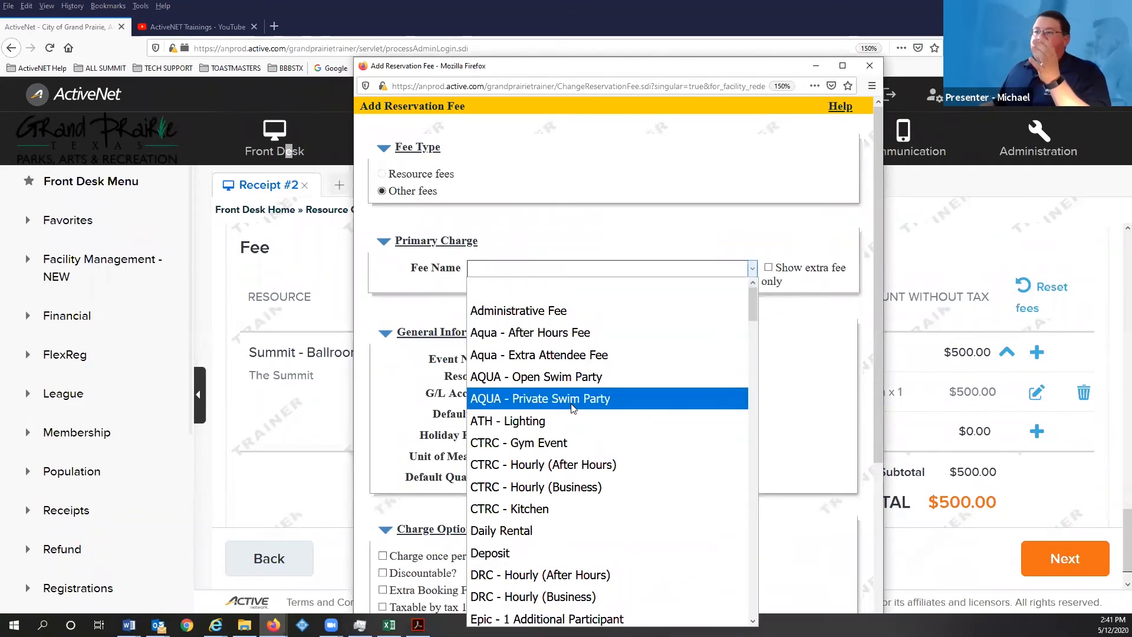
{"action": "scroll", "coordinate": [576, 407], "scroll_direction": "down", "scroll_amount": 15}
{"action": "scroll", "coordinate": [576, 406], "scroll_direction": "down", "scroll_amount": 20}
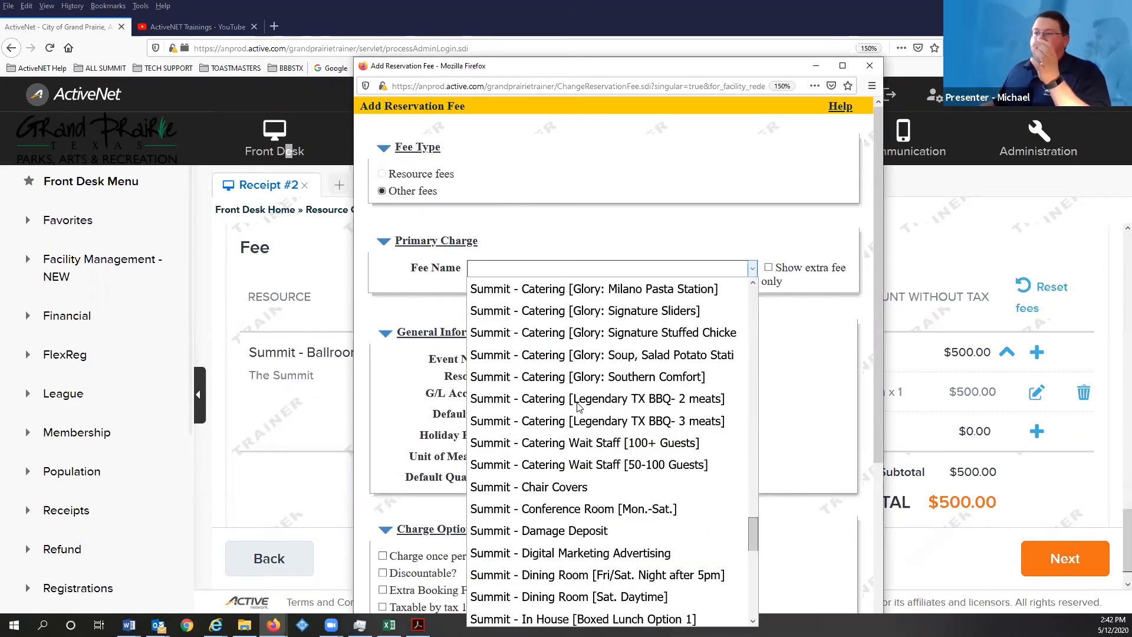
{"action": "scroll", "coordinate": [568, 428], "scroll_direction": "up", "scroll_amount": 3}
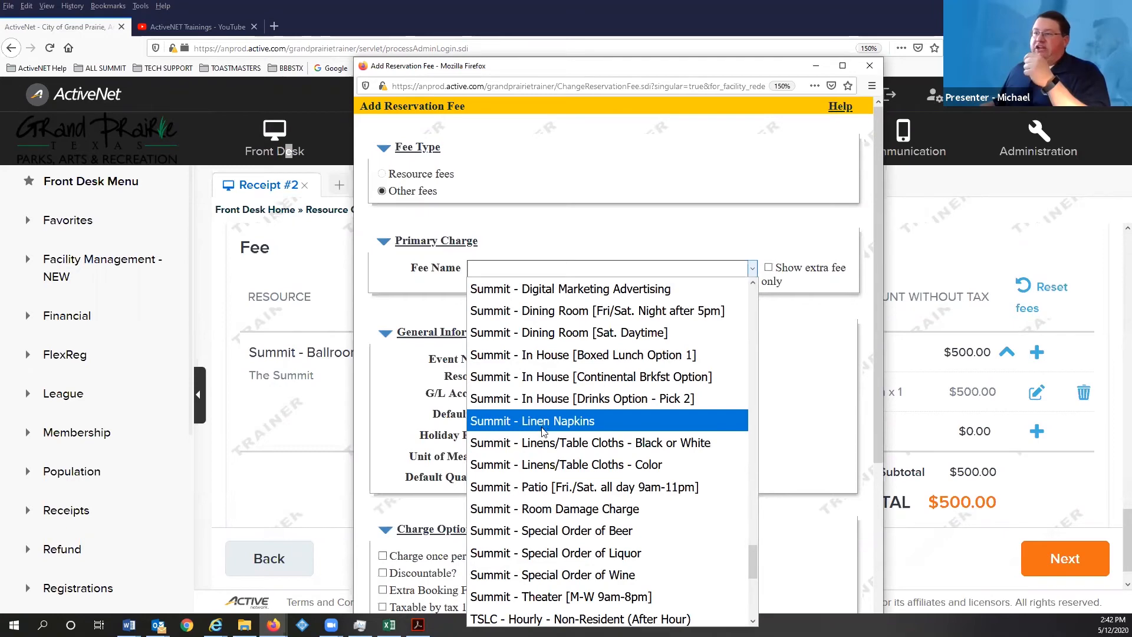
{"action": "scroll", "coordinate": [548, 442], "scroll_direction": "down", "scroll_amount": 1}
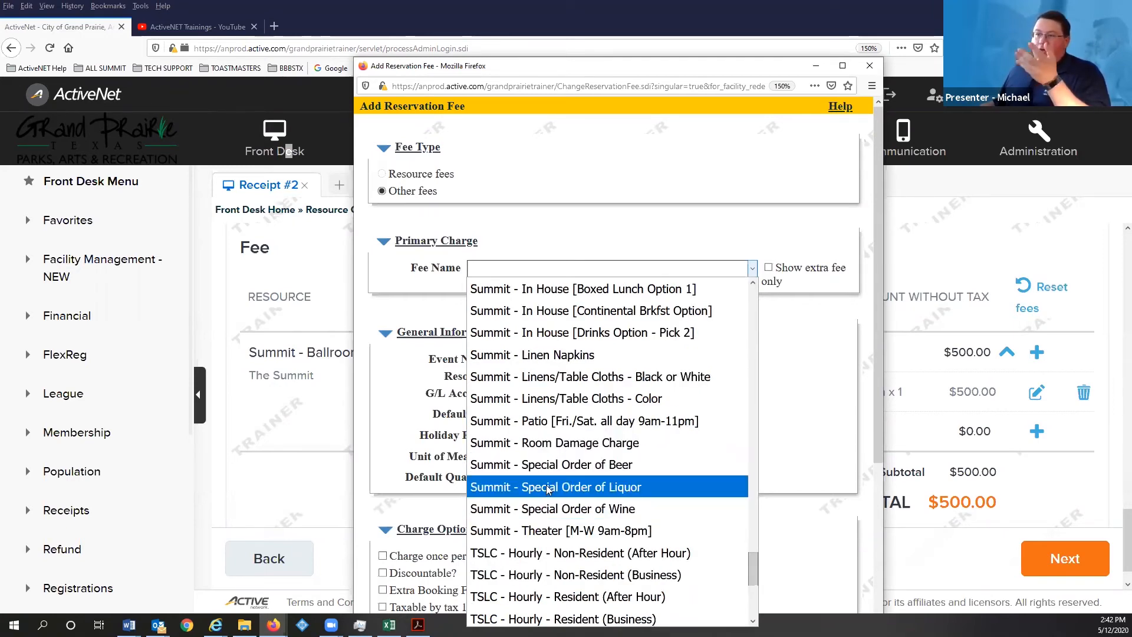
{"action": "scroll", "coordinate": [552, 442], "scroll_direction": "up", "scroll_amount": 10}
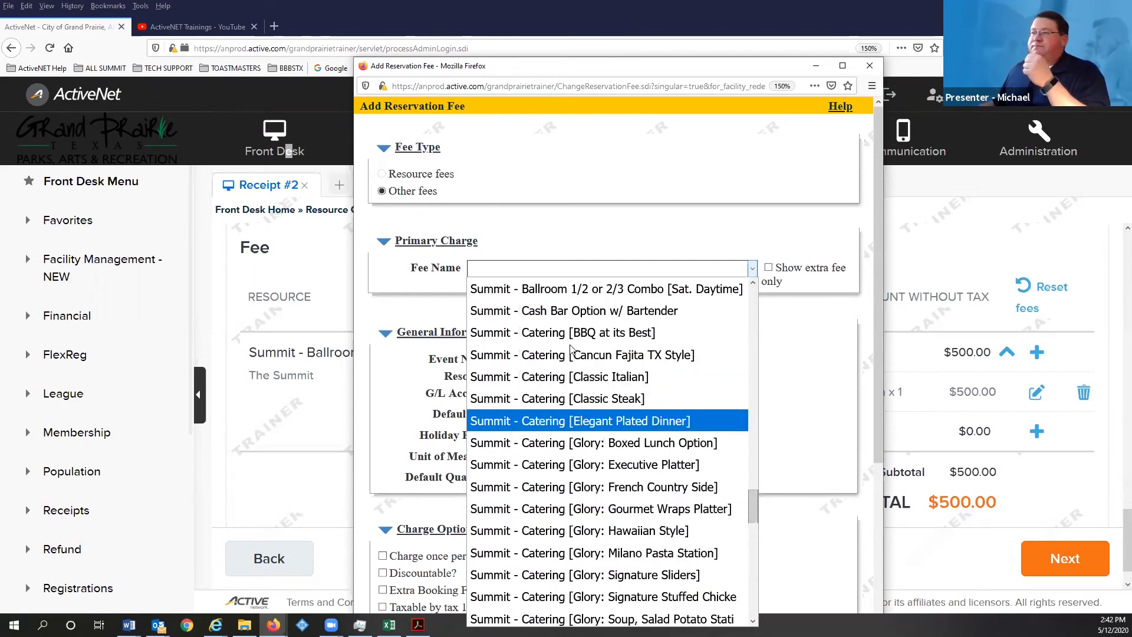
{"action": "left_click", "coordinate": [847, 373]}
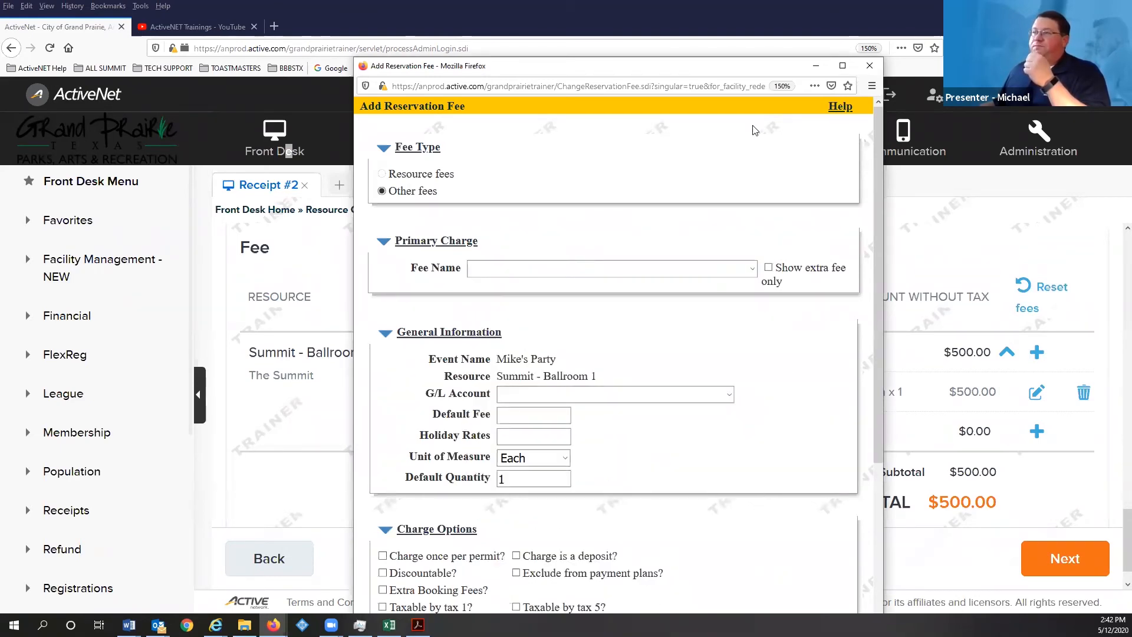
{"action": "left_click", "coordinate": [867, 65]}
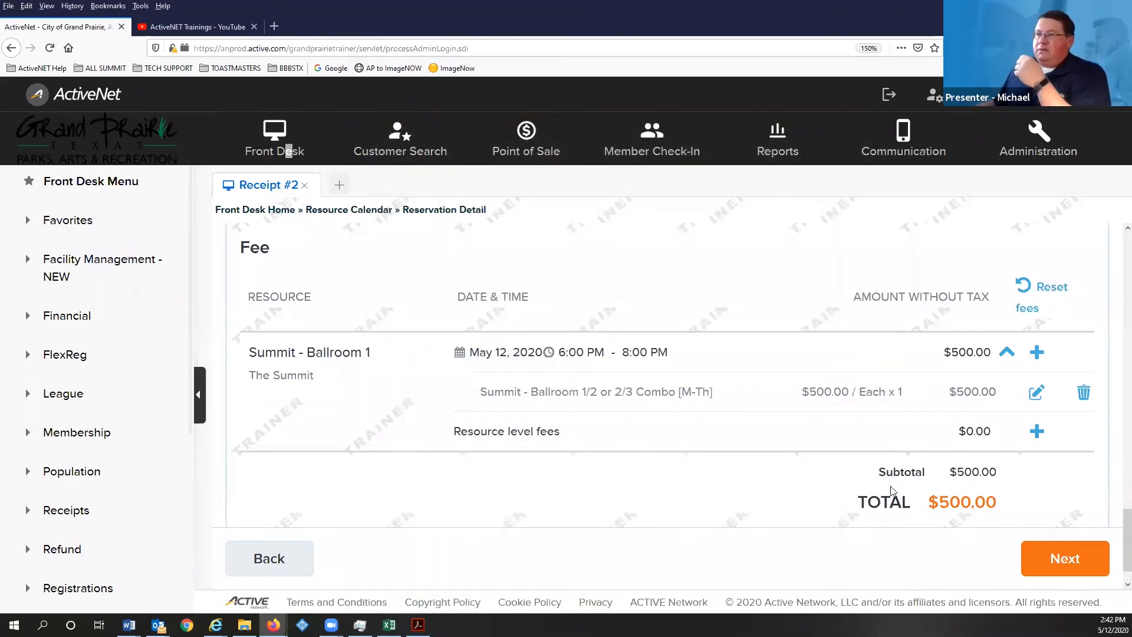
{"action": "left_click", "coordinate": [1070, 565]}
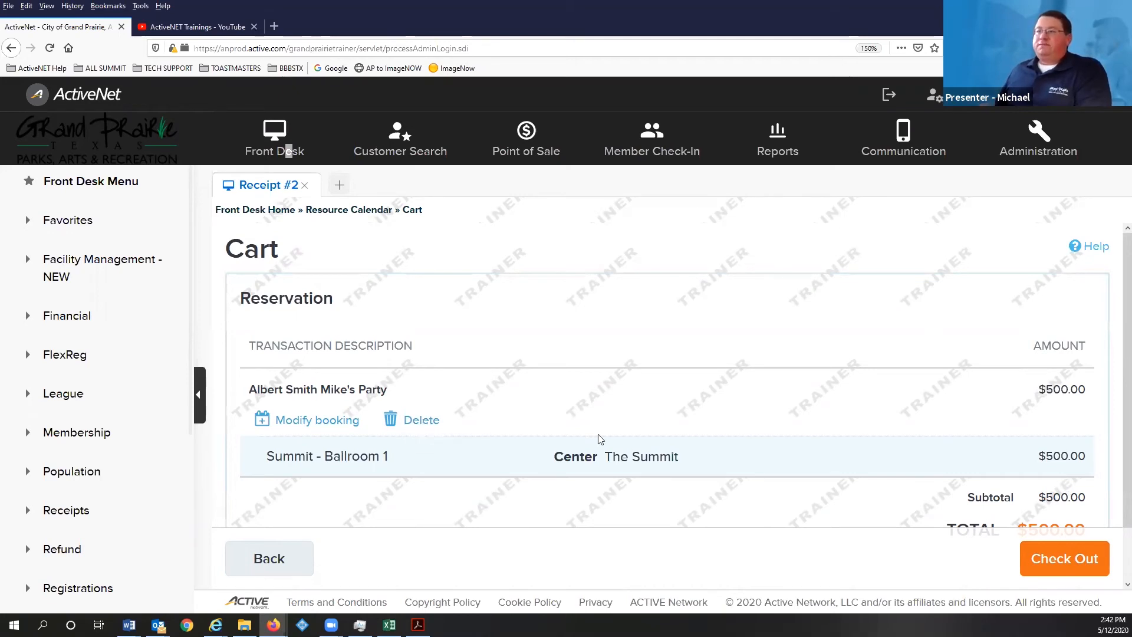
- Check the $500.00 cart total for the Mike's Party booking and check out
{"action": "scroll", "coordinate": [607, 438], "scroll_direction": "down", "scroll_amount": 2}
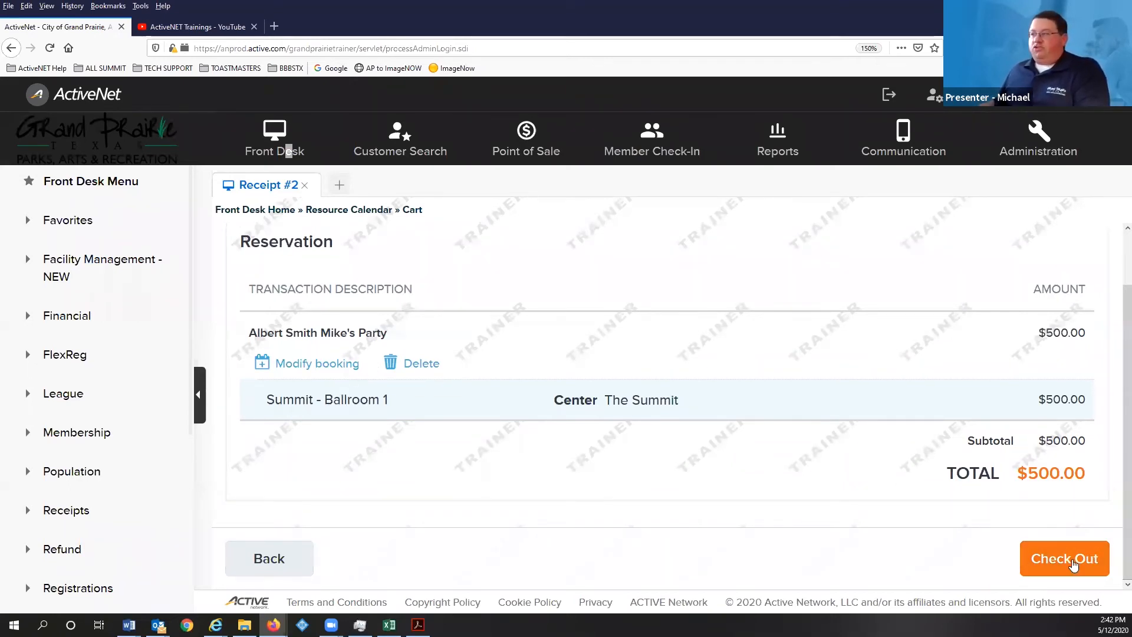
{"action": "left_click", "coordinate": [1073, 564]}
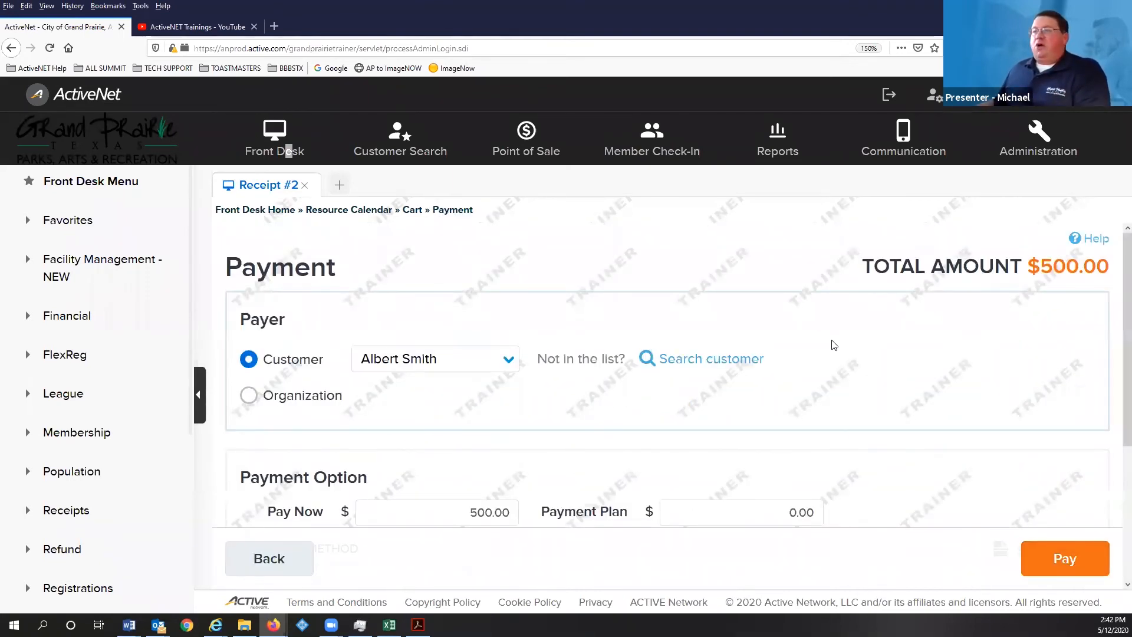
- Change the Pay Now amount to 250.00
{"action": "scroll", "coordinate": [834, 336], "scroll_direction": "down", "scroll_amount": 2}
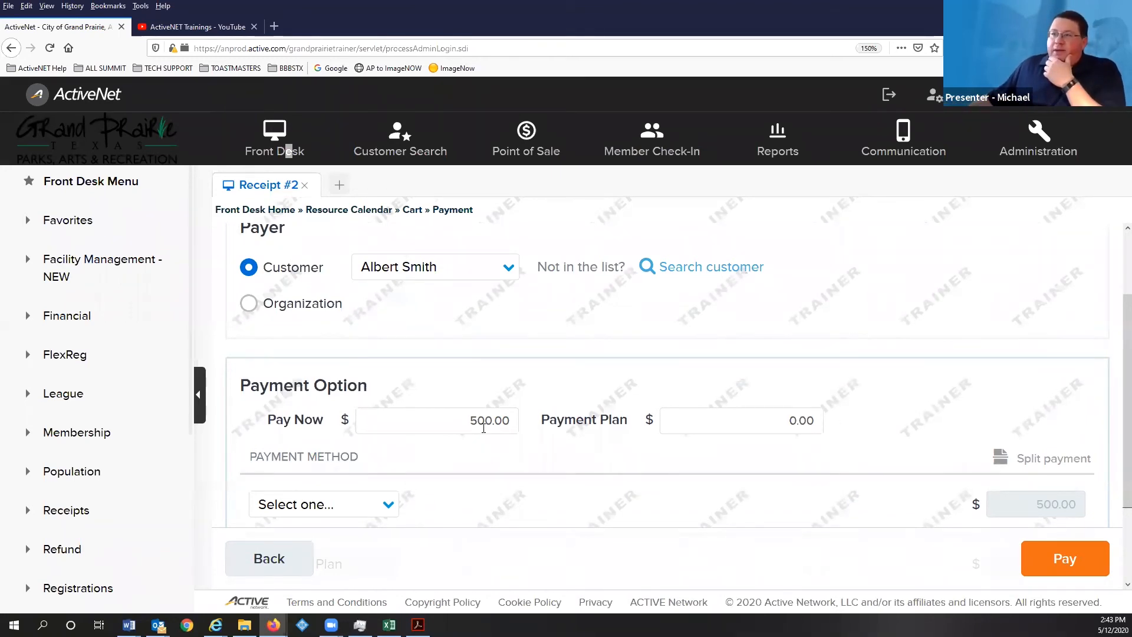
{"action": "left_click_drag", "start_coordinate": [472, 423], "coordinate": [518, 423]}
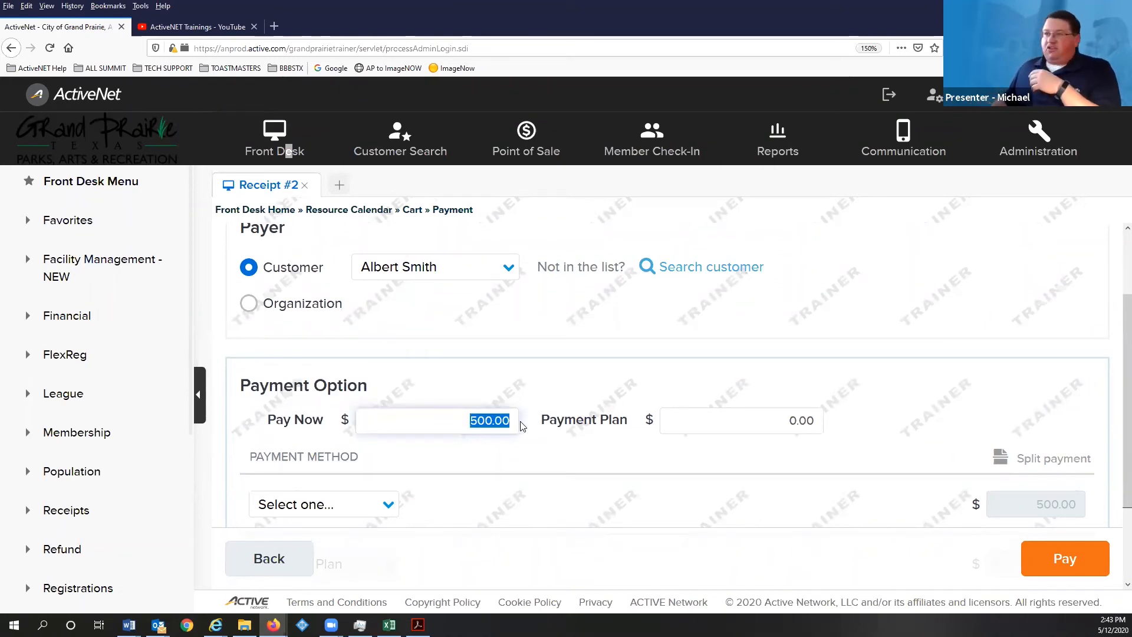
{"action": "type", "text": "250"}
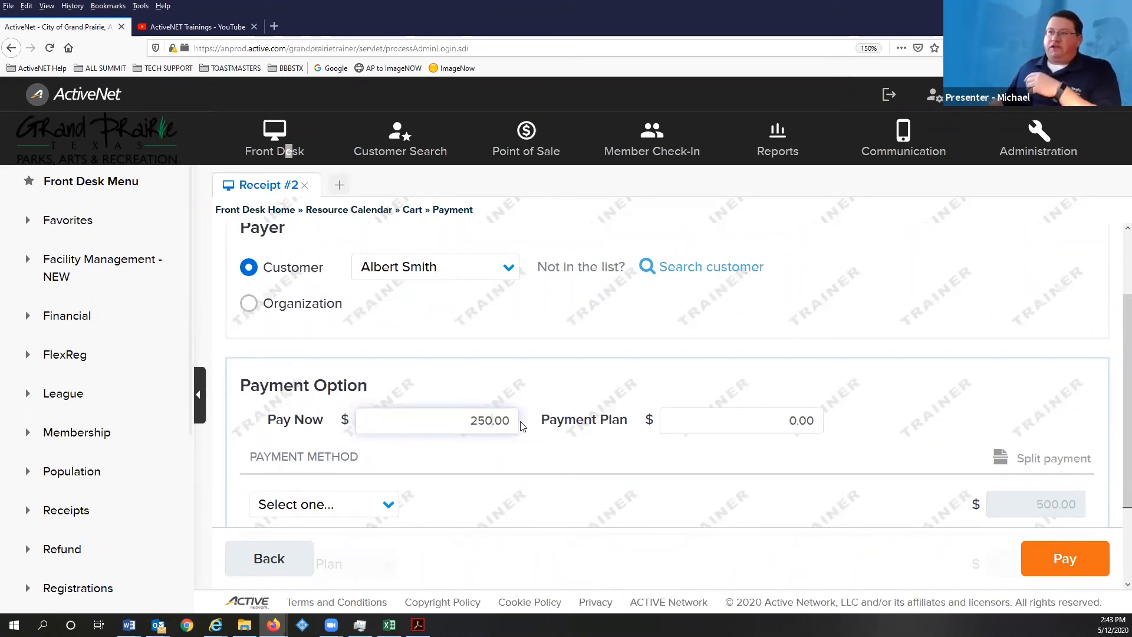
{"action": "left_click", "coordinate": [553, 454]}
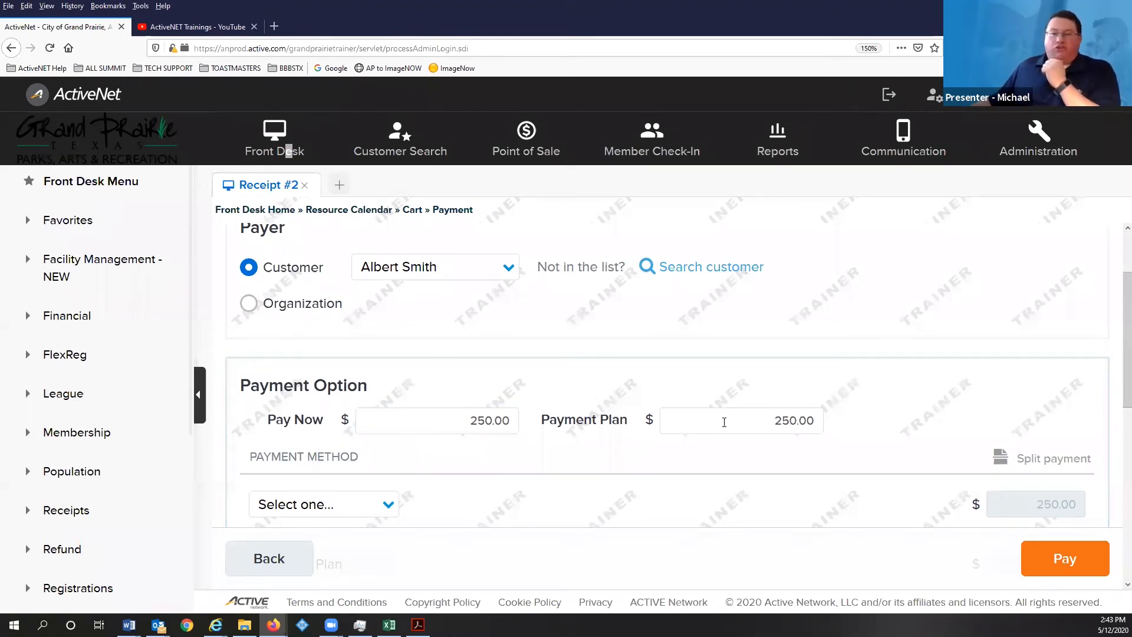
- Pay the 250.00 by Check and enter the check number
{"action": "scroll", "coordinate": [397, 481], "scroll_direction": "down", "scroll_amount": 2}
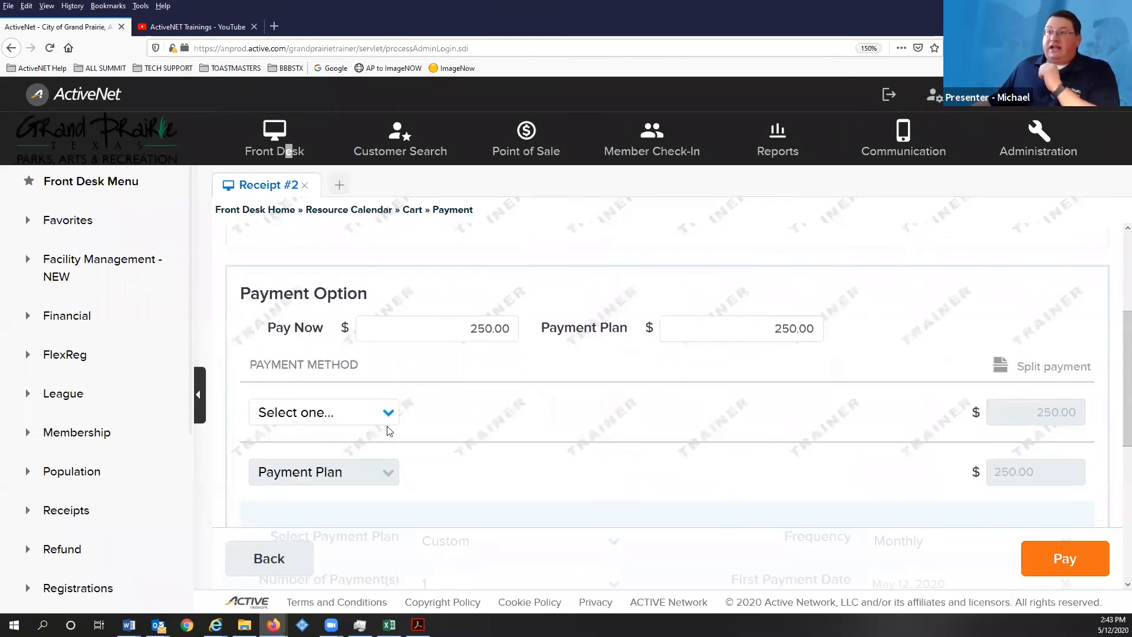
{"action": "left_click", "coordinate": [389, 414]}
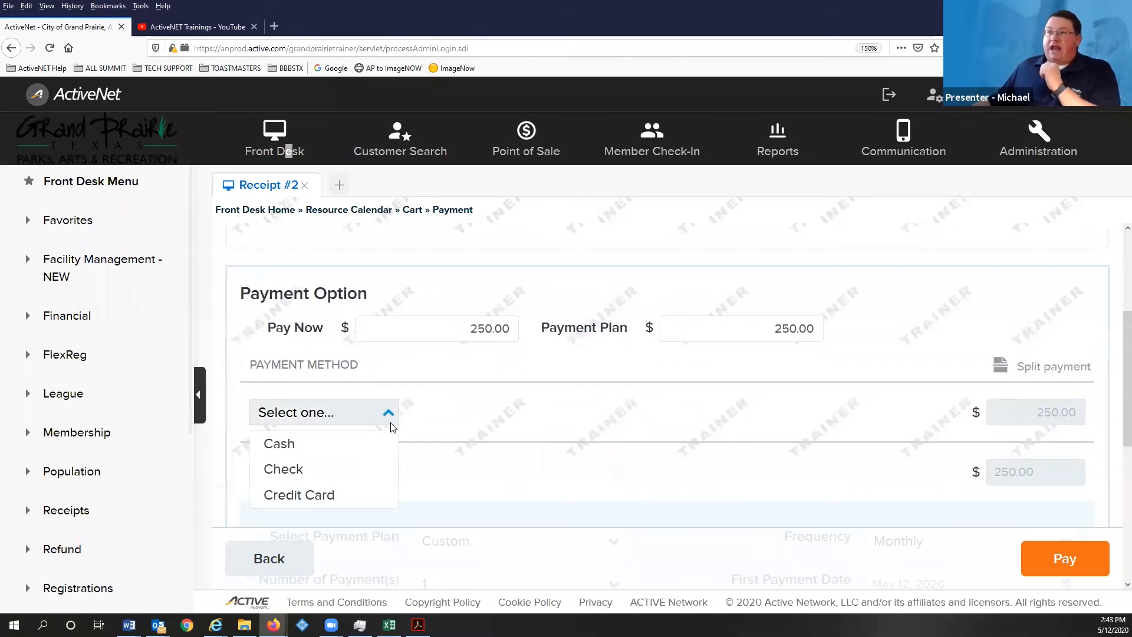
{"action": "left_click", "coordinate": [350, 467]}
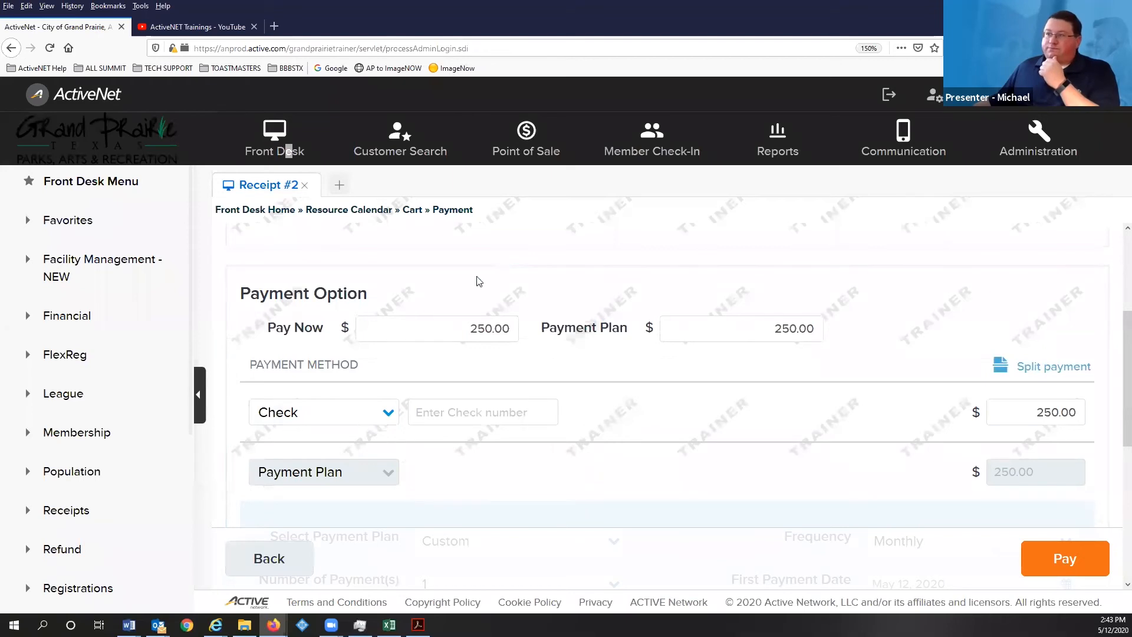
{"action": "left_click", "coordinate": [480, 411]}
{"action": "type", "text": "1111"}
{"action": "left_click", "coordinate": [665, 407]}
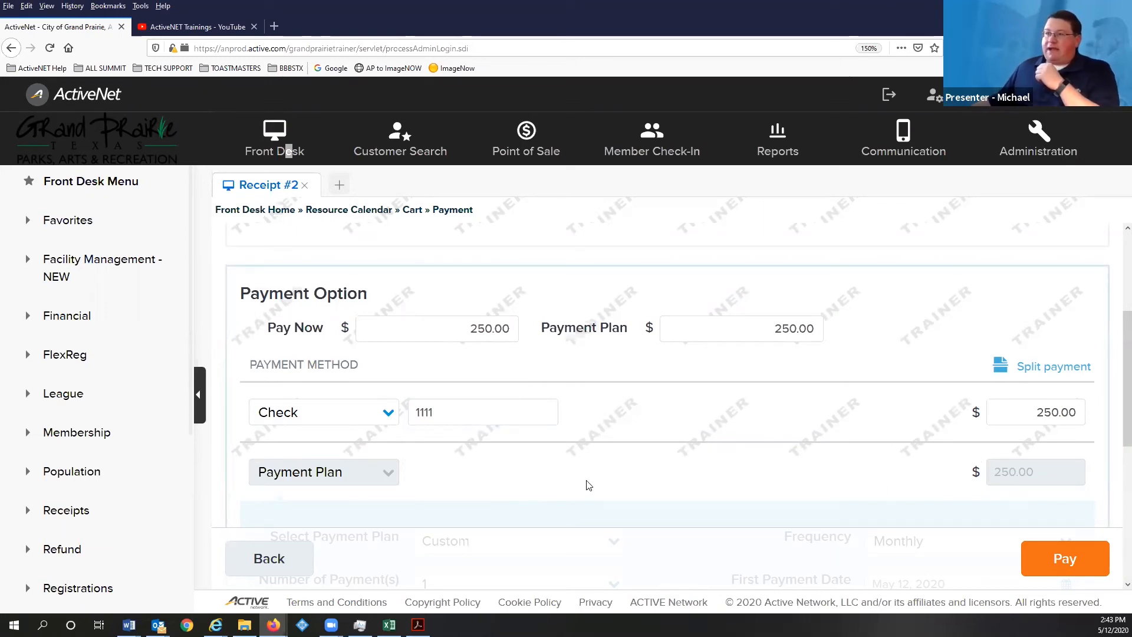
{"action": "scroll", "coordinate": [590, 483], "scroll_direction": "down", "scroll_amount": 3}
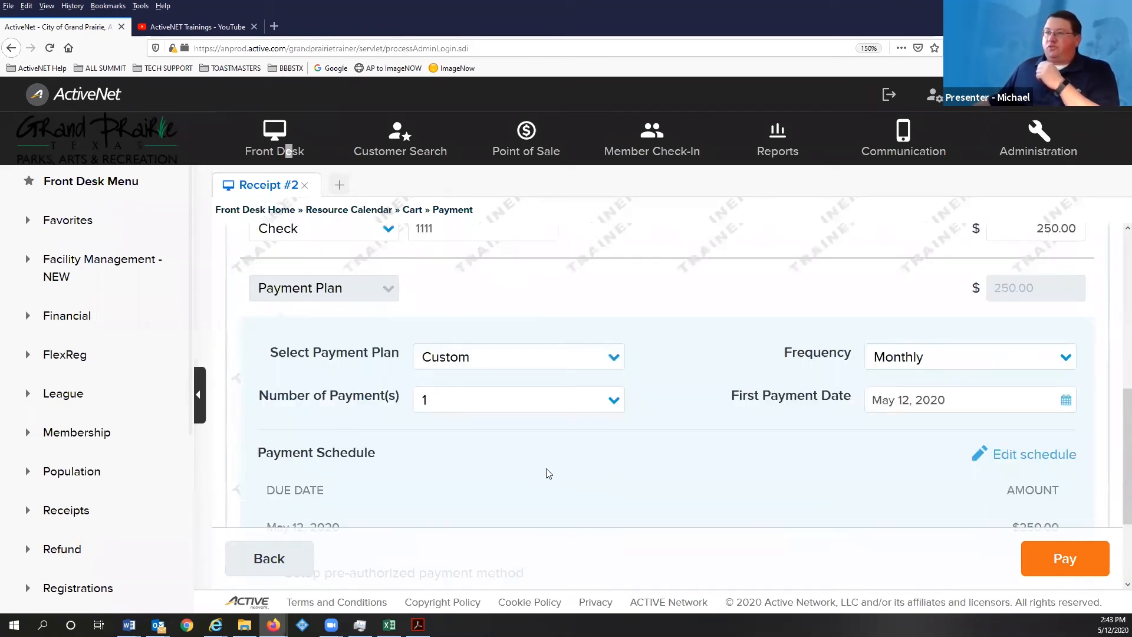
- Keep the Custom payment plan and set it to 4 payments
{"action": "left_click", "coordinate": [472, 360]}
{"action": "left_click", "coordinate": [473, 360]}
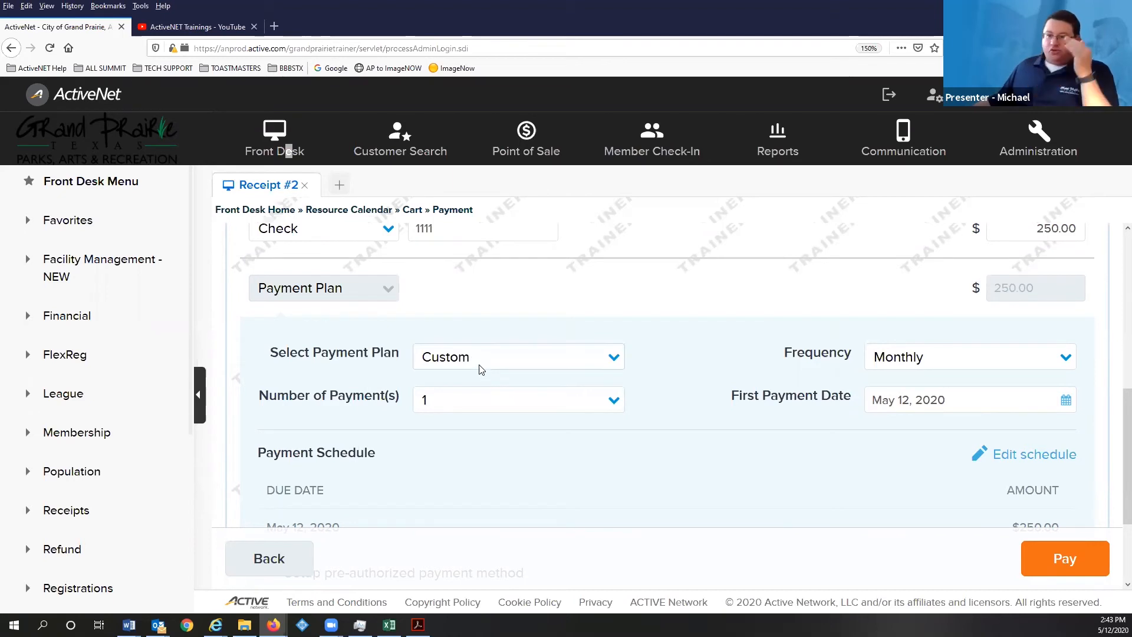
{"action": "left_click", "coordinate": [472, 401]}
{"action": "left_click", "coordinate": [490, 506]}
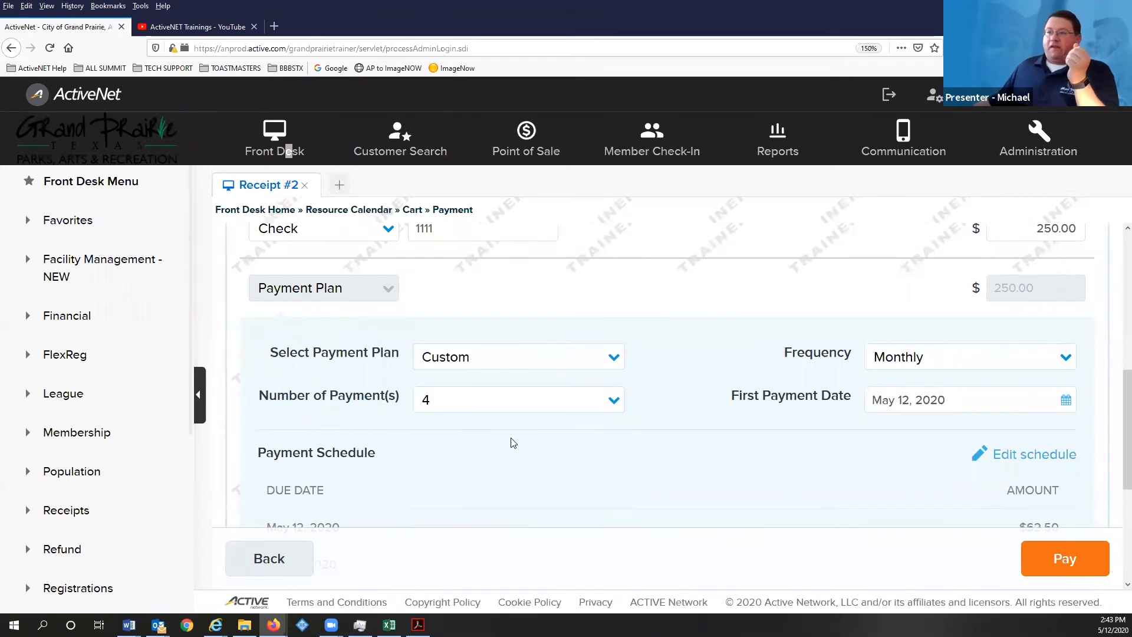
{"action": "scroll", "coordinate": [630, 457], "scroll_direction": "down", "scroll_amount": 2}
{"action": "scroll", "coordinate": [637, 459], "scroll_direction": "down", "scroll_amount": 3}
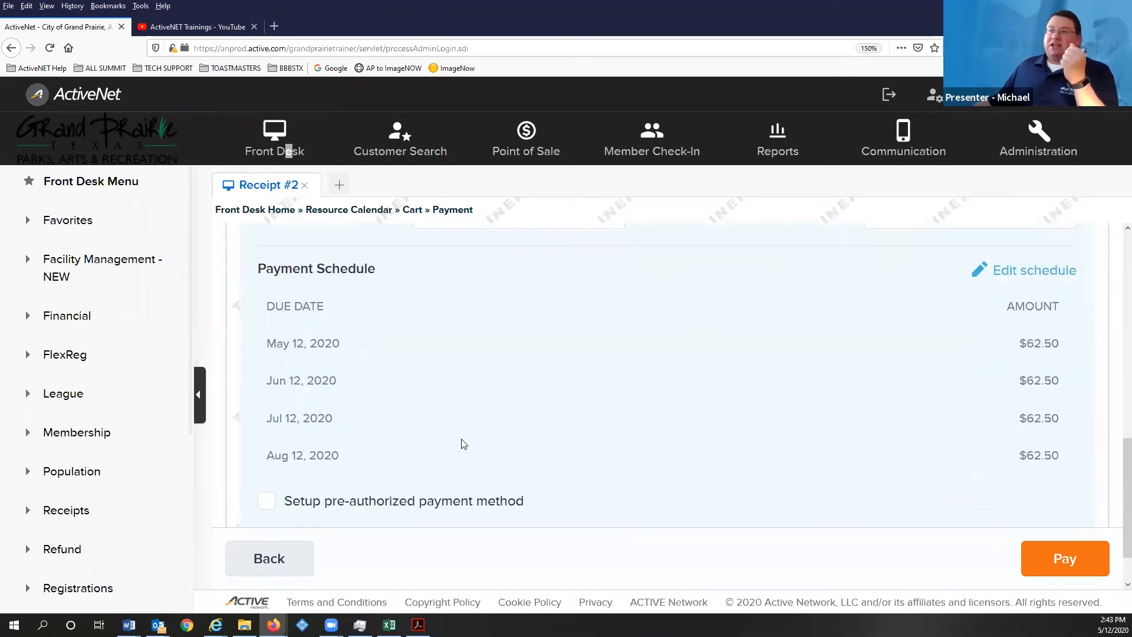
{"action": "scroll", "coordinate": [460, 442], "scroll_direction": "up", "scroll_amount": 5}
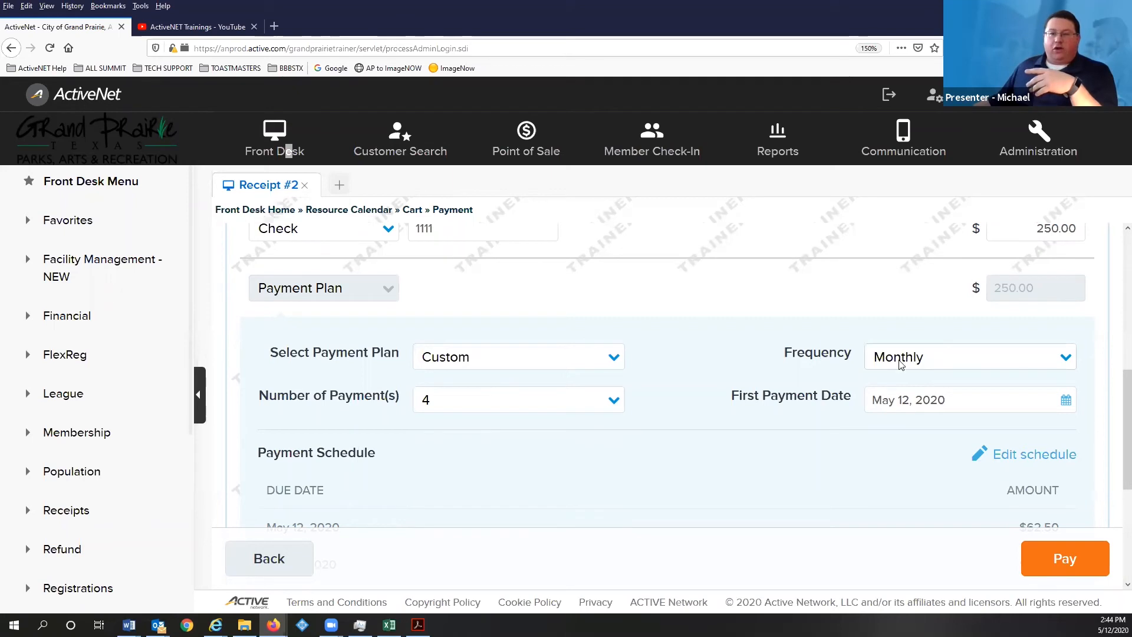
- Keep the payment frequency Monthly and submit the payment
{"action": "left_click", "coordinate": [900, 365]}
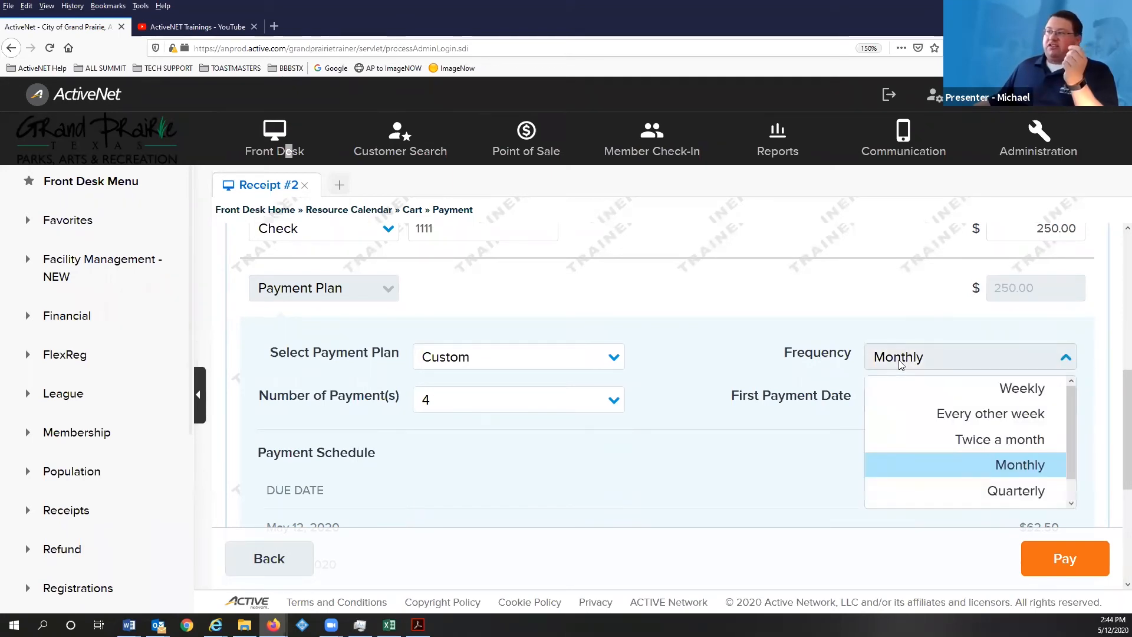
{"action": "left_click", "coordinate": [901, 361]}
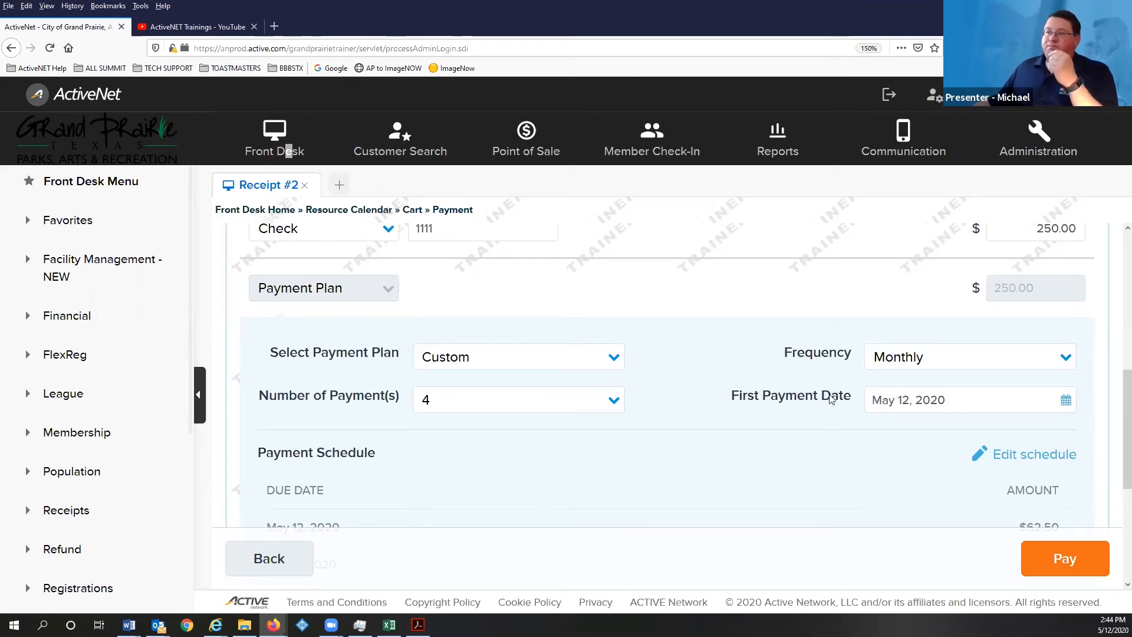
{"action": "scroll", "coordinate": [831, 399], "scroll_direction": "down", "scroll_amount": 3}
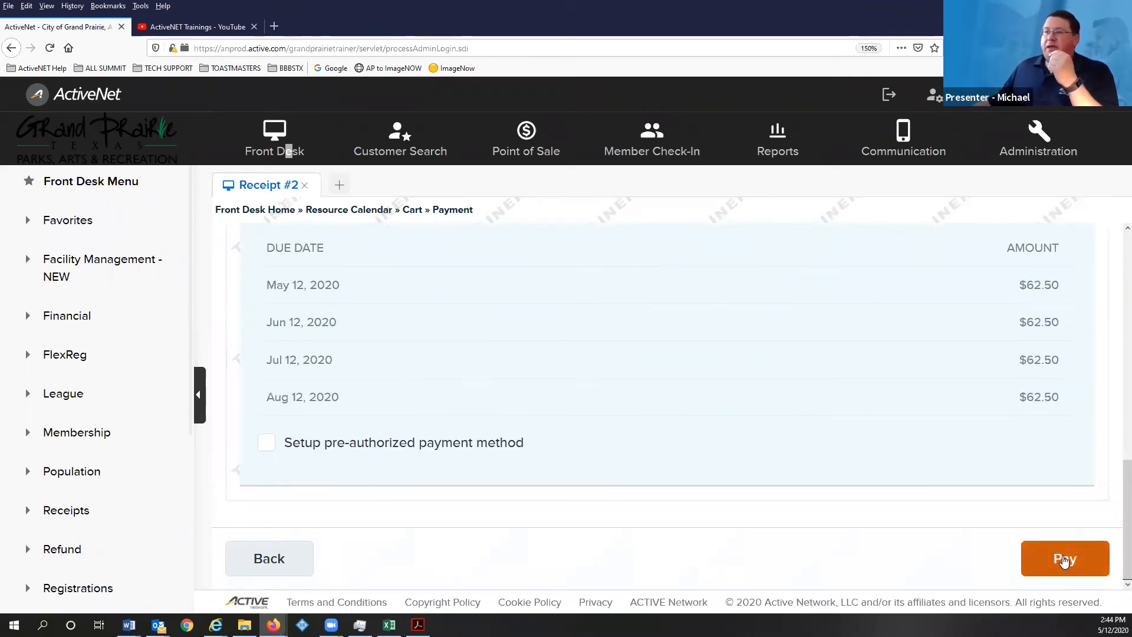
{"action": "left_click", "coordinate": [1064, 560]}
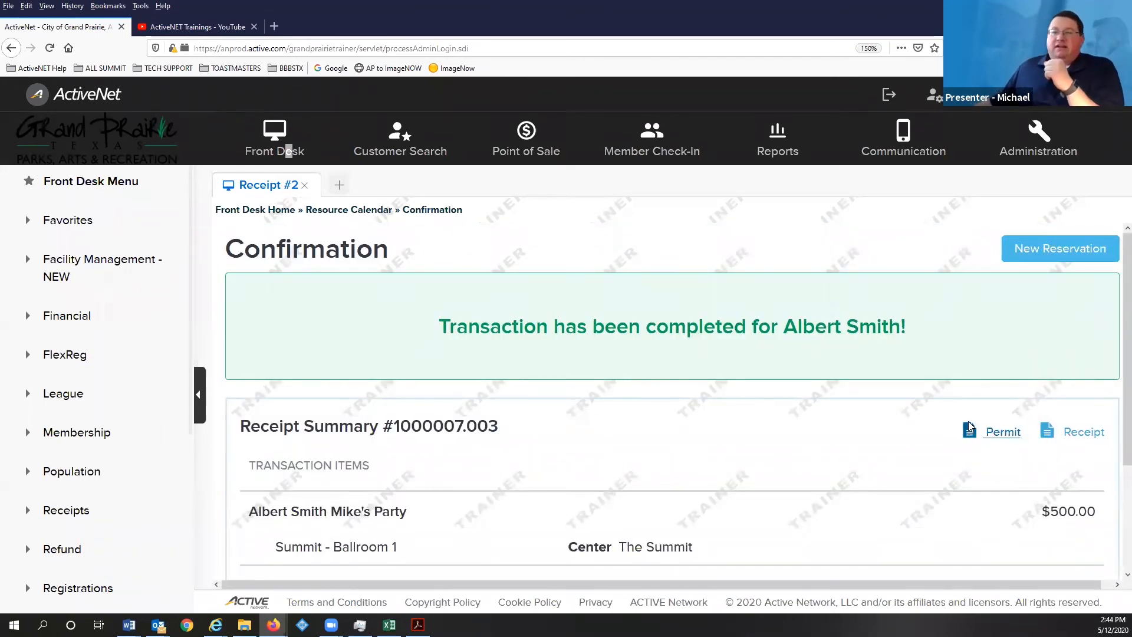
- Scroll to the receipt summary showing Mike's Party in Summit - Ballroom 1 at $500.00
{"action": "scroll", "coordinate": [796, 418], "scroll_direction": "down", "scroll_amount": 3}
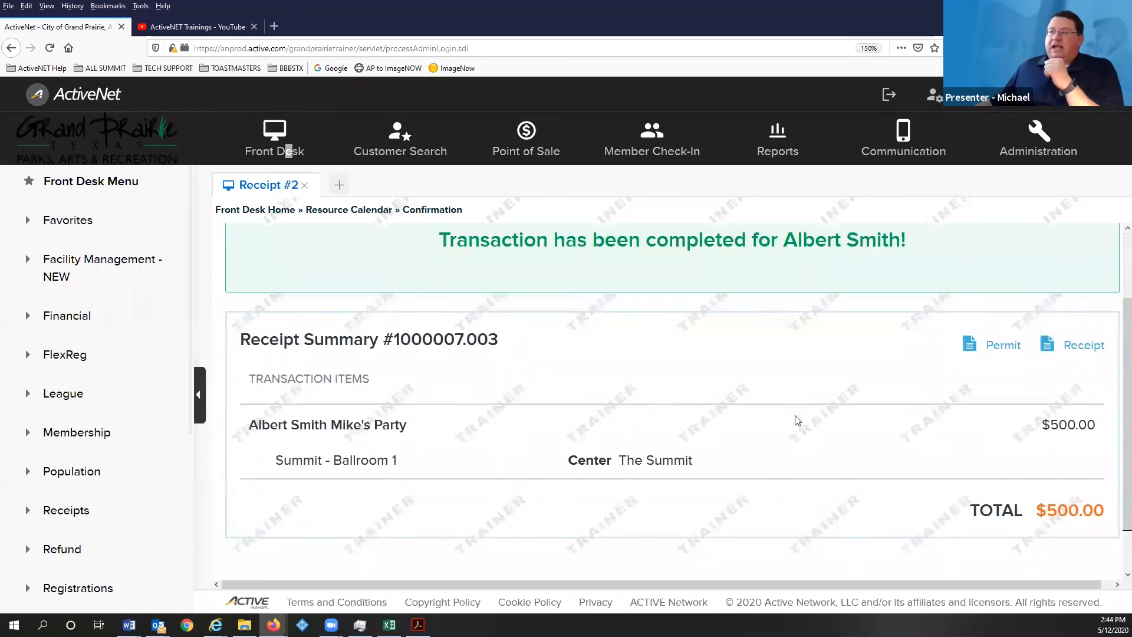
{"action": "scroll", "coordinate": [784, 411], "scroll_direction": "down", "scroll_amount": 1}
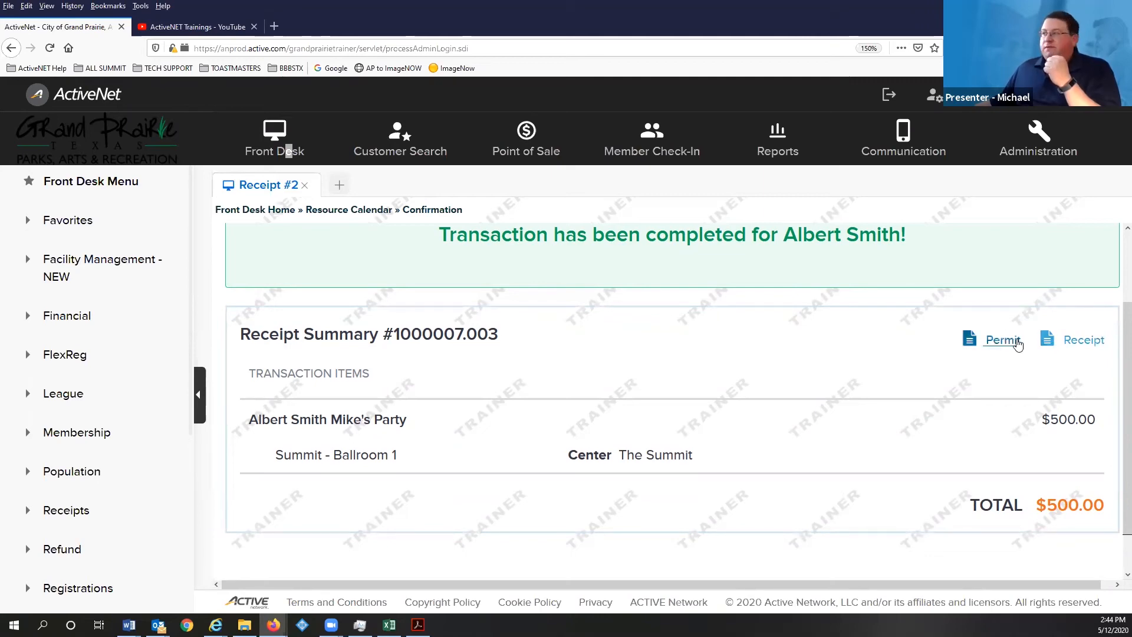
- Open the booking's permit and review its $500.00 fee, $250.00 paid and $250.00 balance
{"action": "left_click", "coordinate": [1002, 340]}
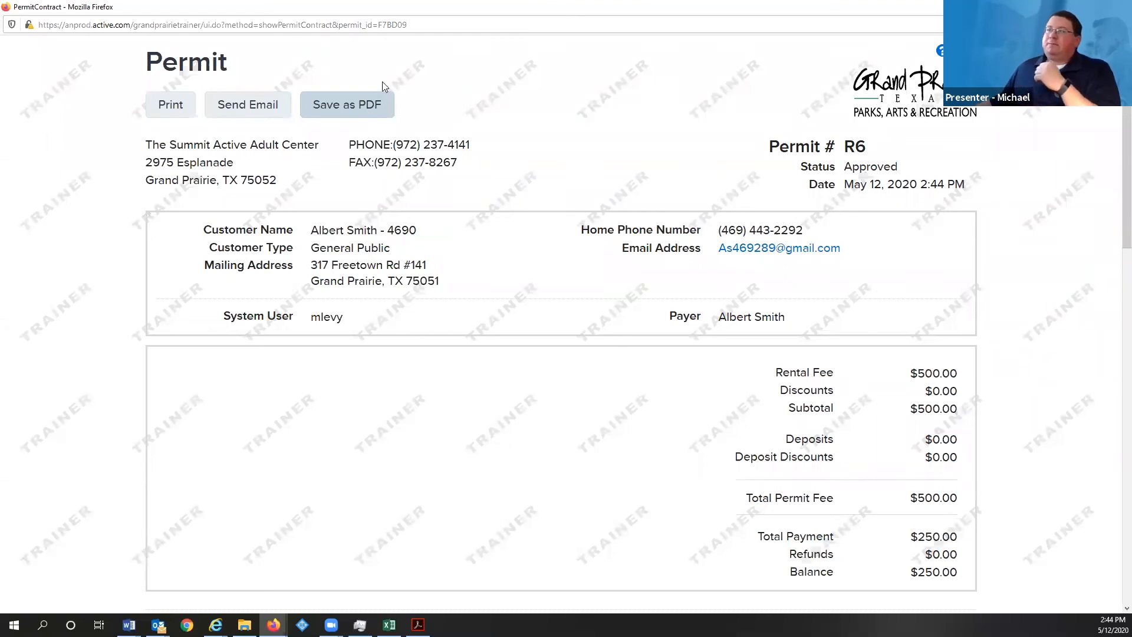
{"action": "scroll", "coordinate": [611, 71], "scroll_direction": "down", "scroll_amount": 3}
{"action": "scroll", "coordinate": [613, 101], "scroll_direction": "up", "scroll_amount": 3}
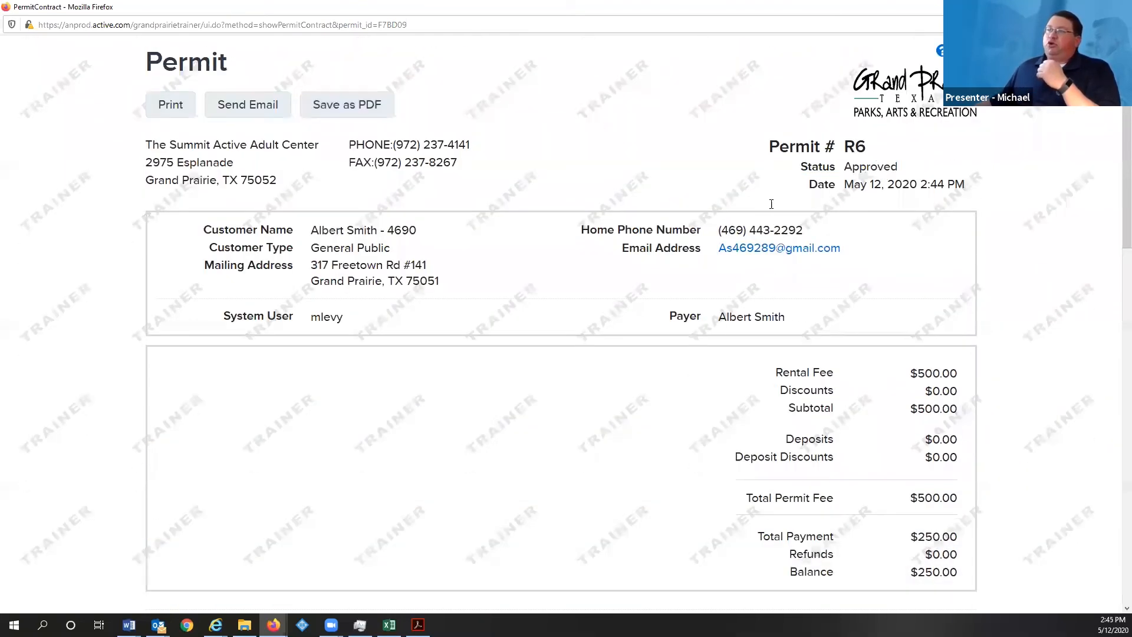
{"action": "scroll", "coordinate": [618, 247], "scroll_direction": "down", "scroll_amount": 1}
{"action": "scroll", "coordinate": [616, 246], "scroll_direction": "up", "scroll_amount": 1}
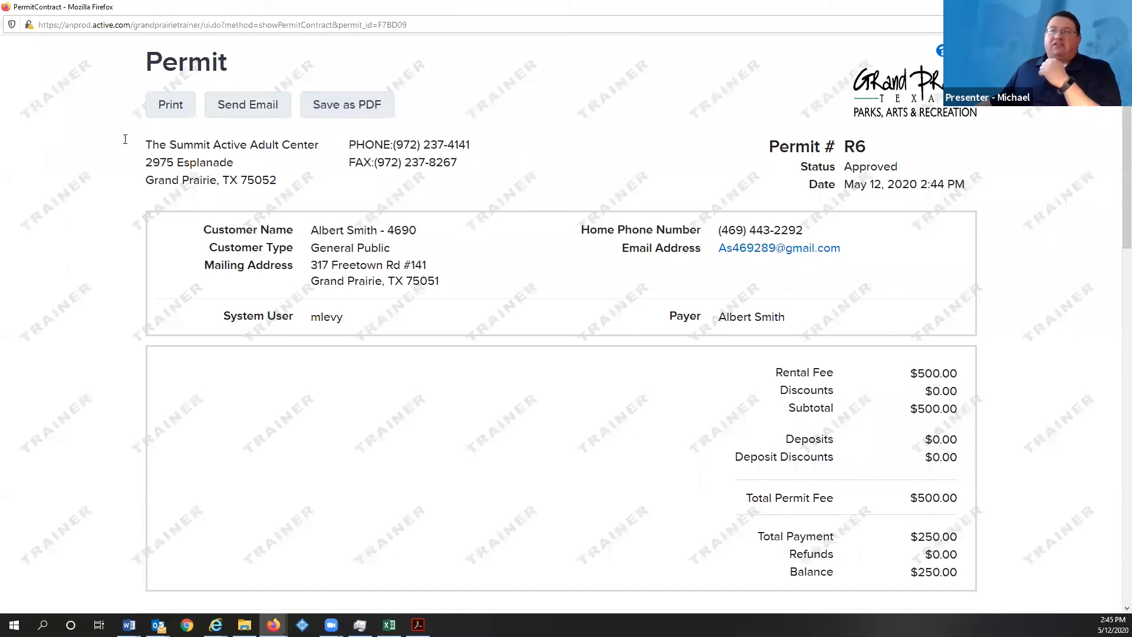
{"action": "scroll", "coordinate": [357, 188], "scroll_direction": "down", "scroll_amount": 3}
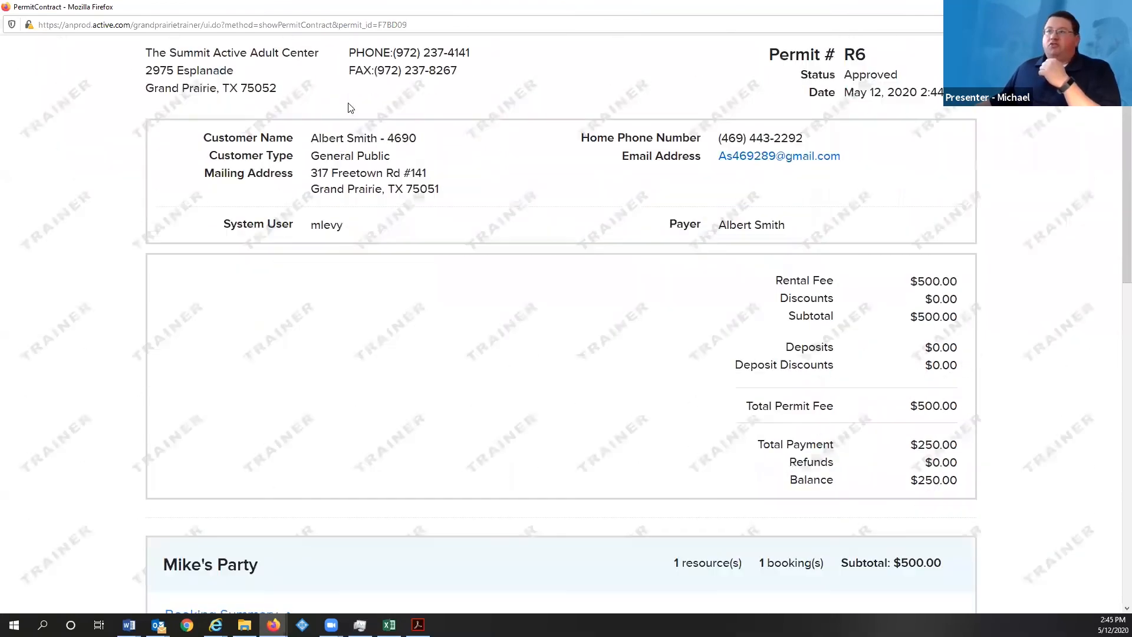
{"action": "scroll", "coordinate": [389, 244], "scroll_direction": "down", "scroll_amount": 6}
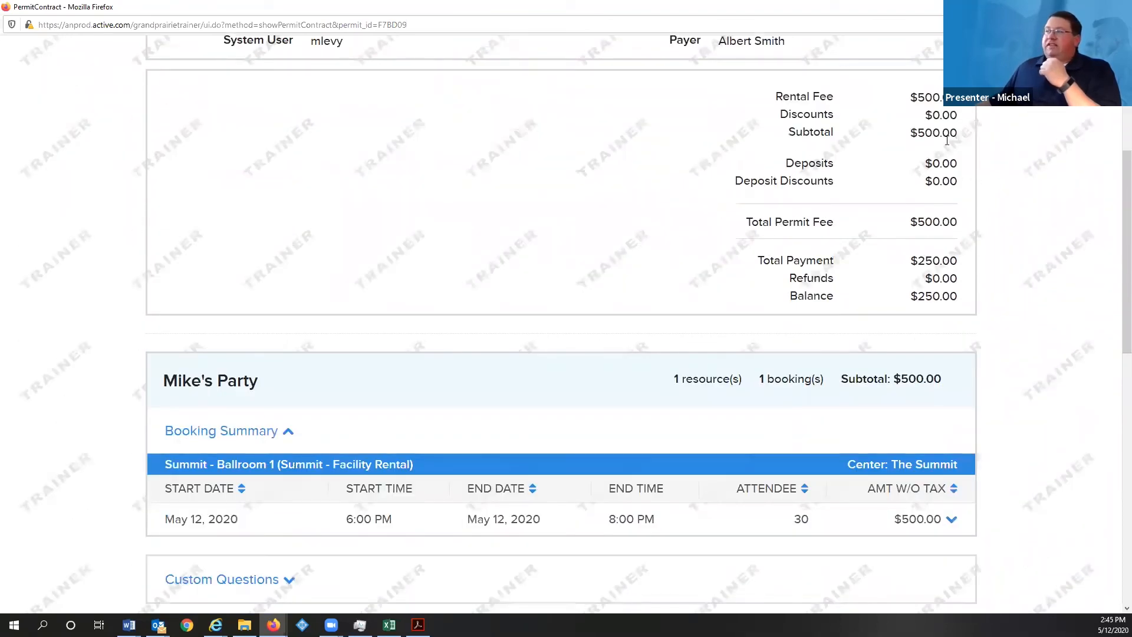
{"action": "scroll", "coordinate": [515, 242], "scroll_direction": "down", "scroll_amount": 3}
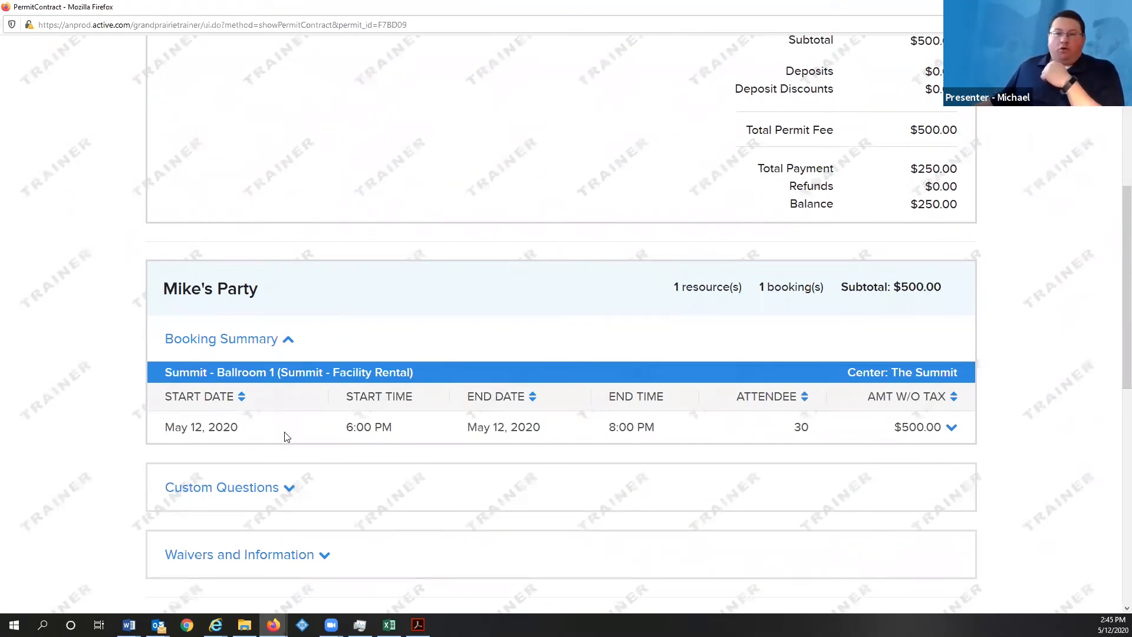
- Toggle the booking's fee details and expand the permit's Custom Questions and Waivers sections
{"action": "left_click", "coordinate": [952, 428]}
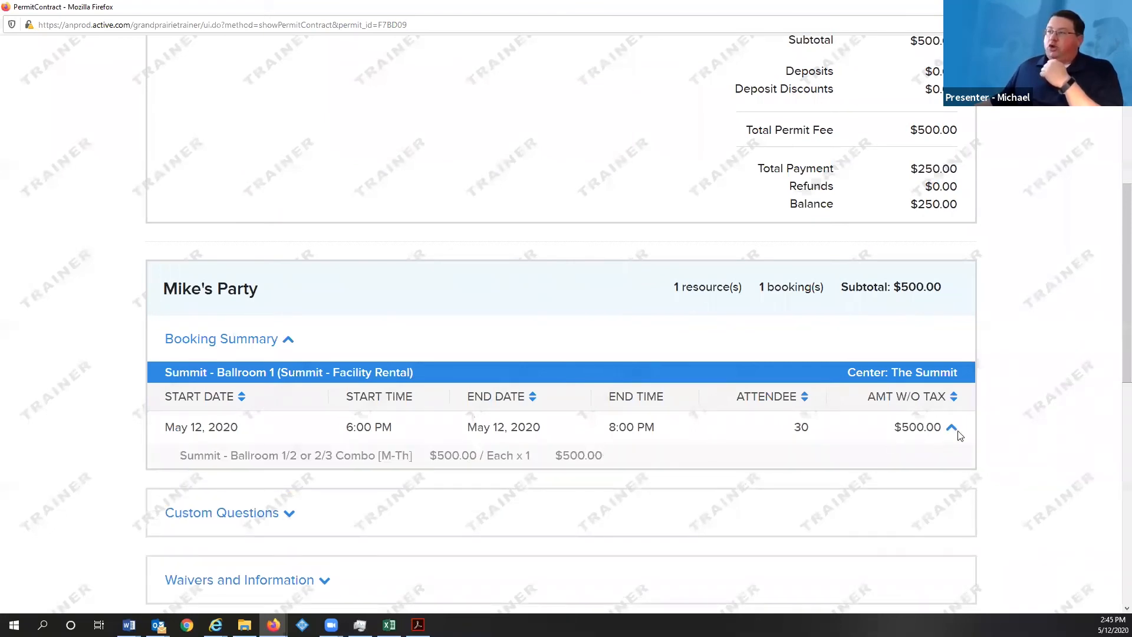
{"action": "left_click", "coordinate": [952, 430]}
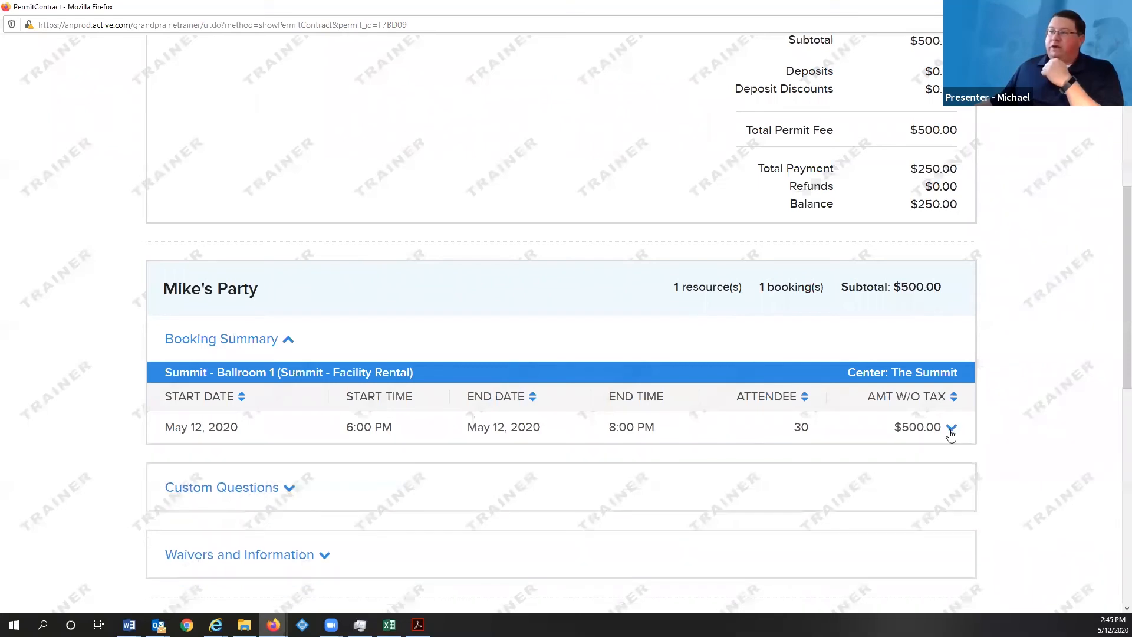
{"action": "left_click", "coordinate": [289, 488]}
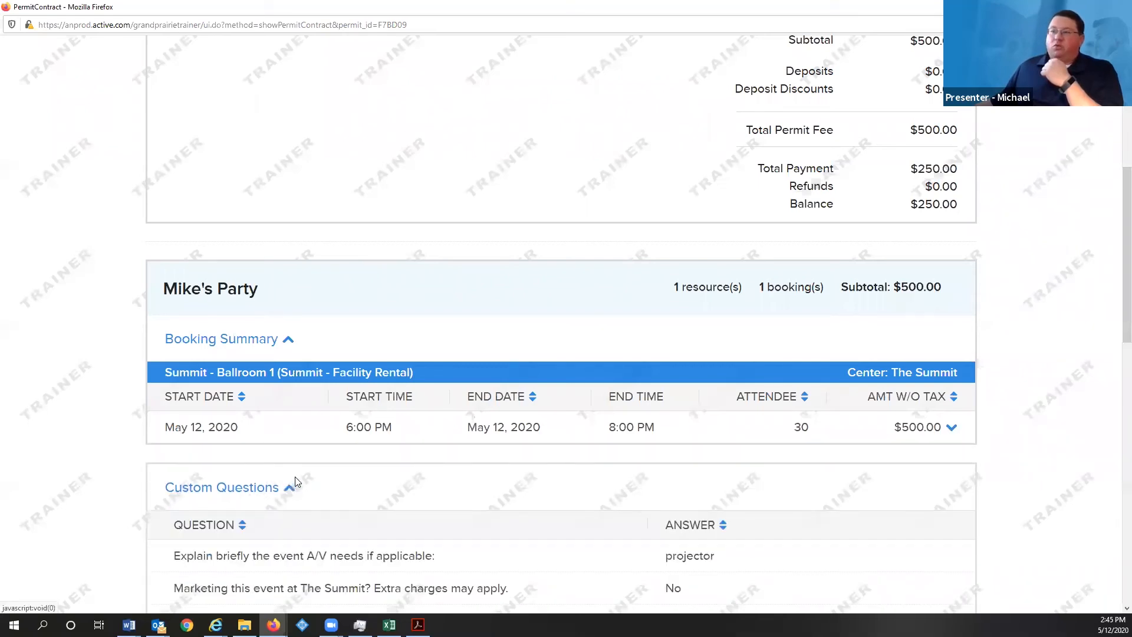
{"action": "scroll", "coordinate": [297, 479], "scroll_direction": "down", "scroll_amount": 3}
{"action": "scroll", "coordinate": [297, 479], "scroll_direction": "down", "scroll_amount": 3}
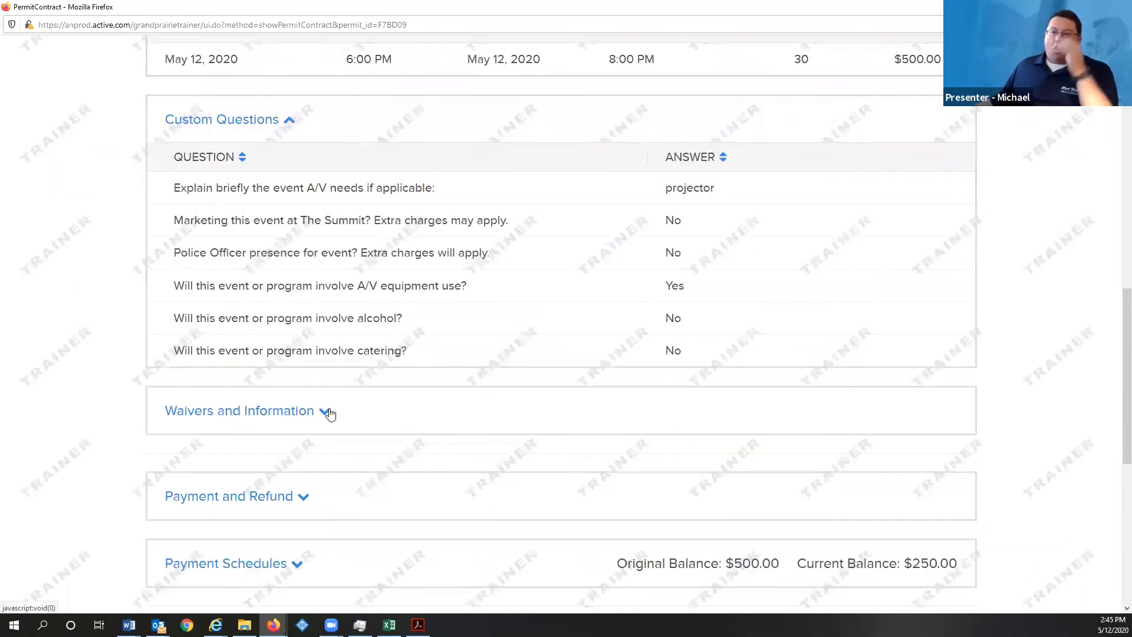
{"action": "left_click", "coordinate": [326, 412]}
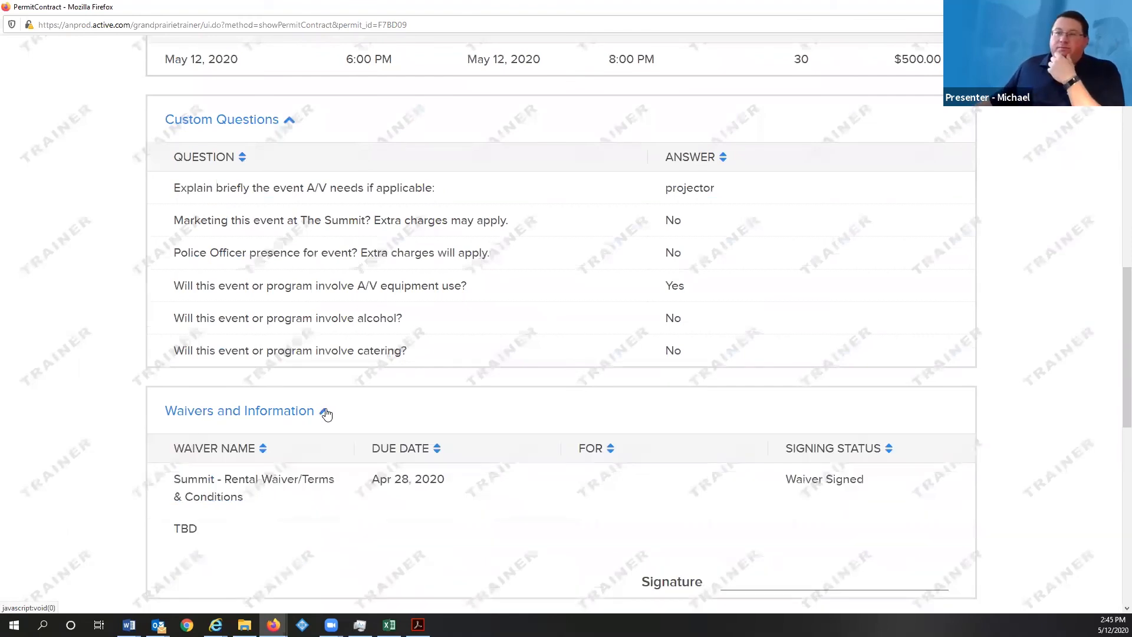
{"action": "left_click", "coordinate": [326, 413]}
- Expand Payment and Refund, Payment Schedules and Schedules to confirm four $62.50 monthly installments
{"action": "scroll", "coordinate": [307, 421], "scroll_direction": "down", "scroll_amount": 2}
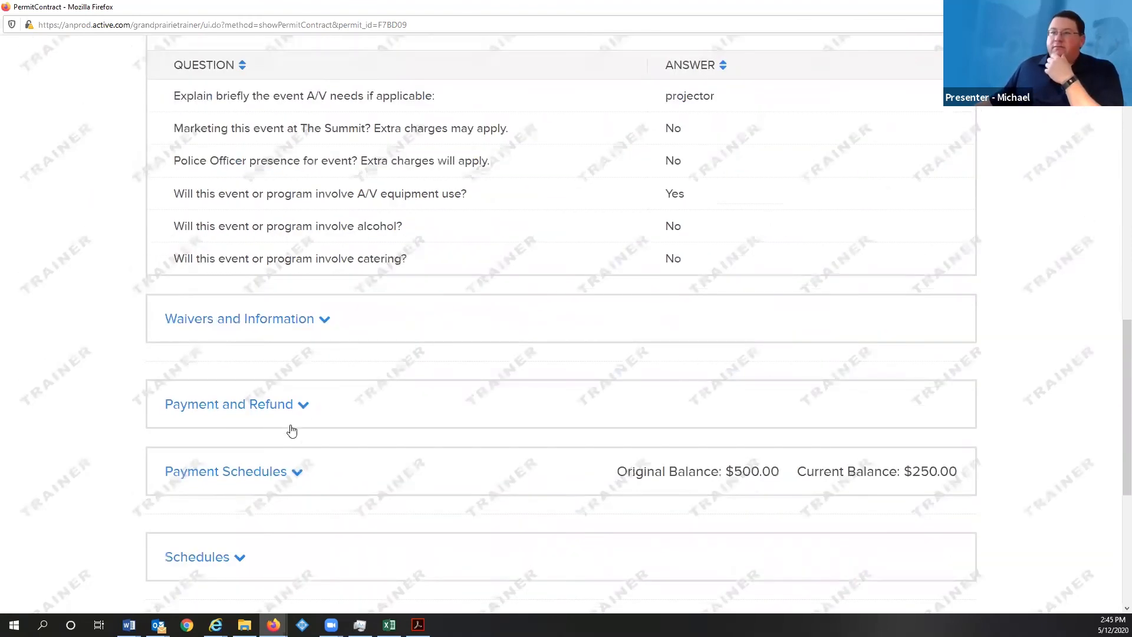
{"action": "left_click", "coordinate": [303, 407]}
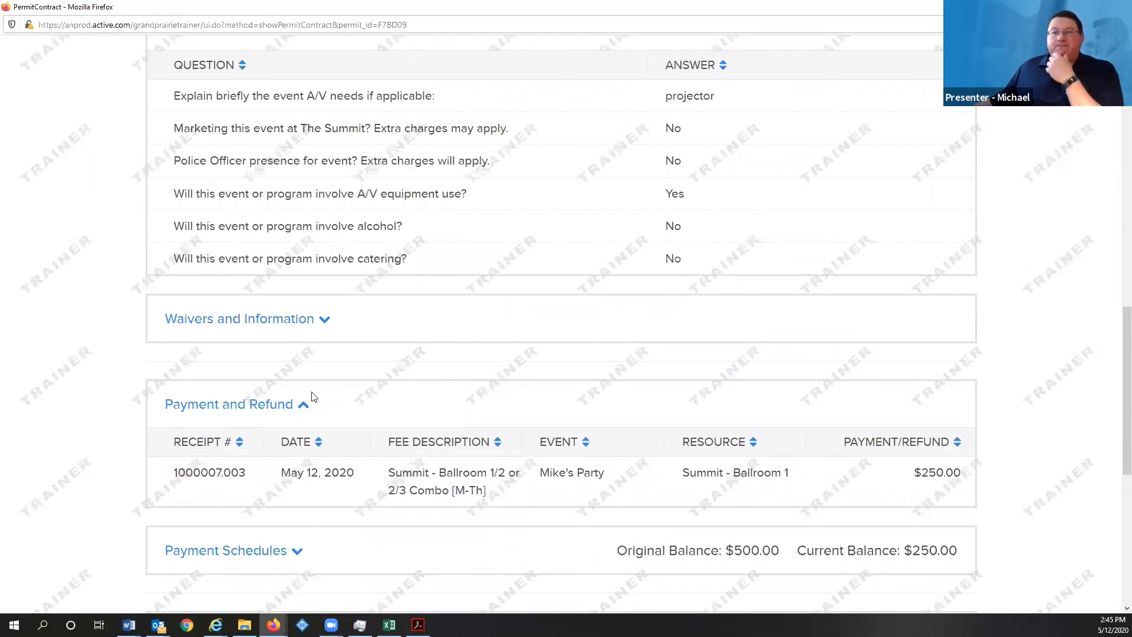
{"action": "scroll", "coordinate": [312, 395], "scroll_direction": "down", "scroll_amount": 4}
{"action": "left_click", "coordinate": [286, 277]}
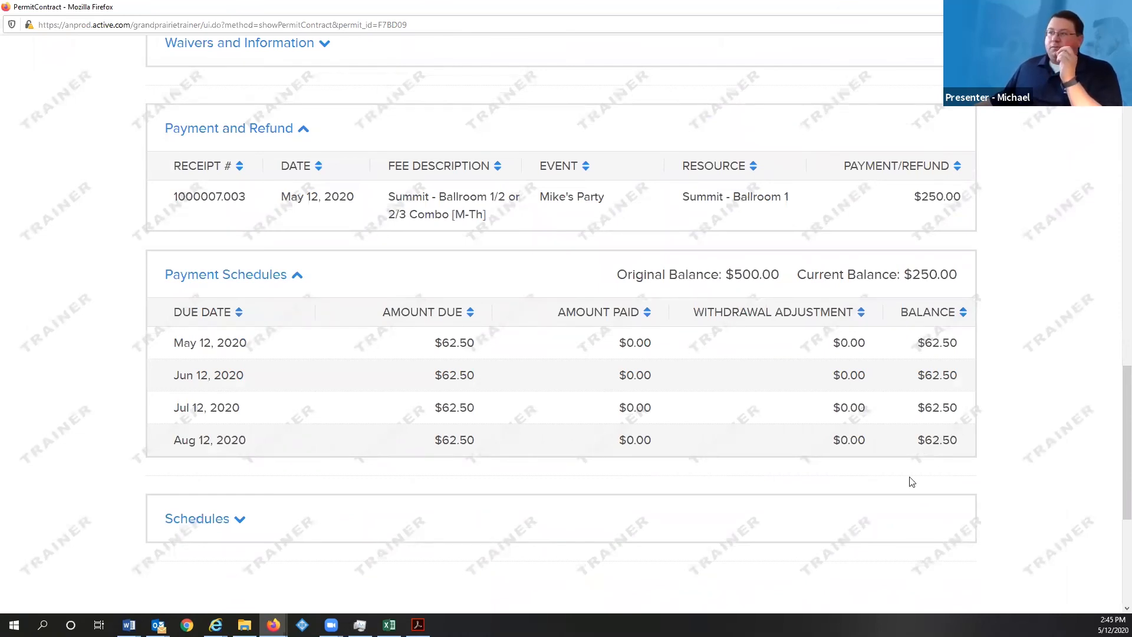
{"action": "scroll", "coordinate": [240, 473], "scroll_direction": "down", "scroll_amount": 3}
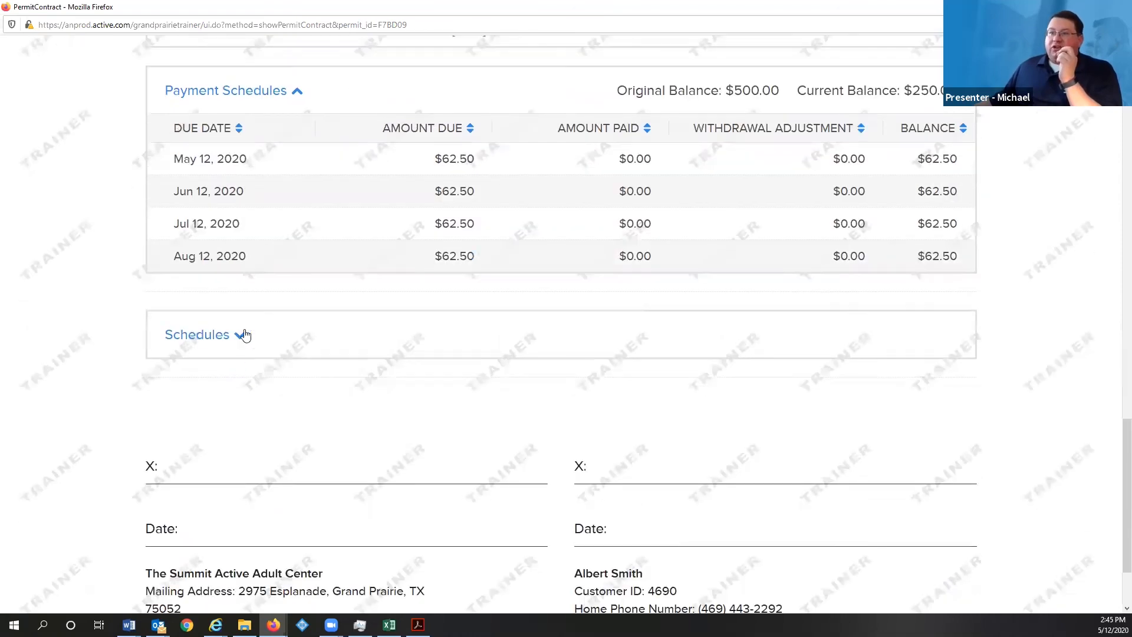
{"action": "left_click", "coordinate": [242, 334]}
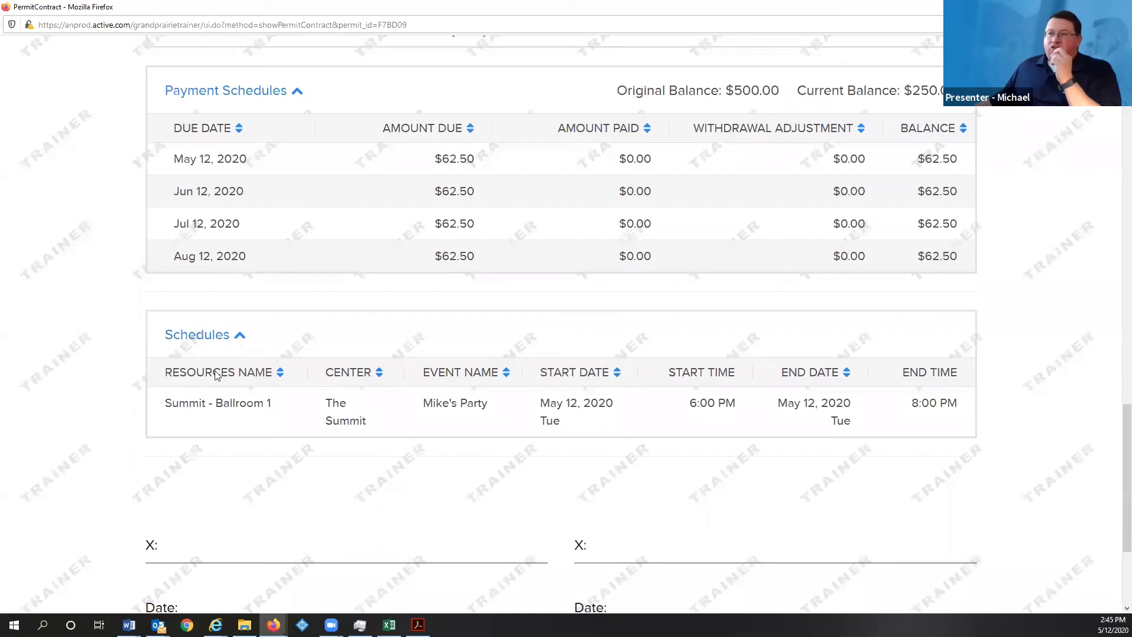
{"action": "scroll", "coordinate": [152, 427], "scroll_direction": "down", "scroll_amount": 3}
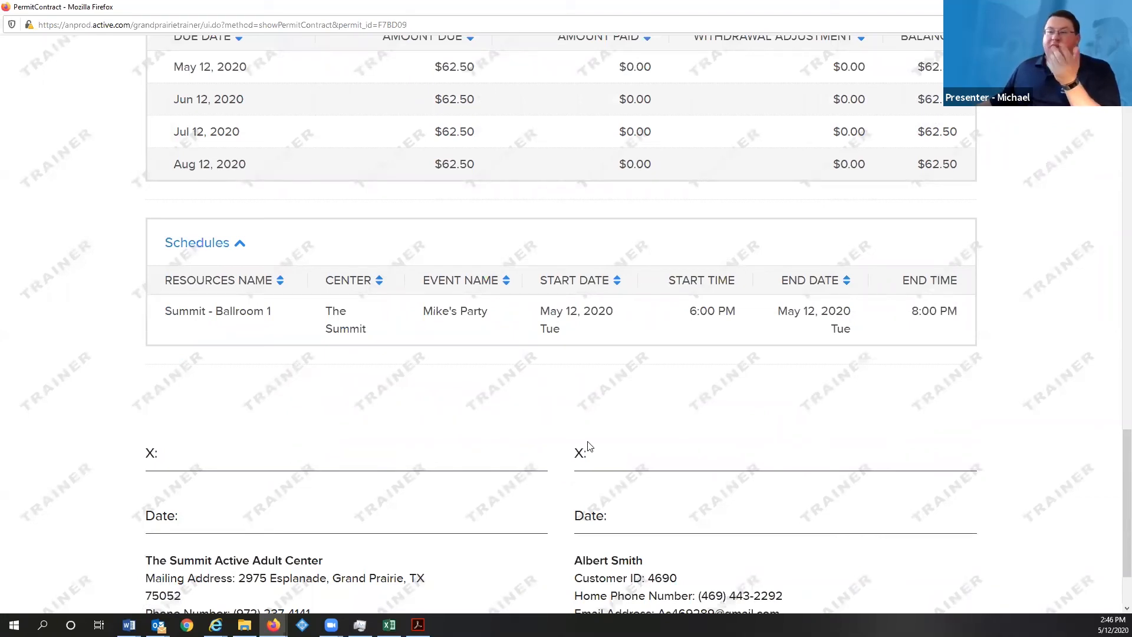
{"action": "scroll", "coordinate": [593, 443], "scroll_direction": "down", "scroll_amount": 2}
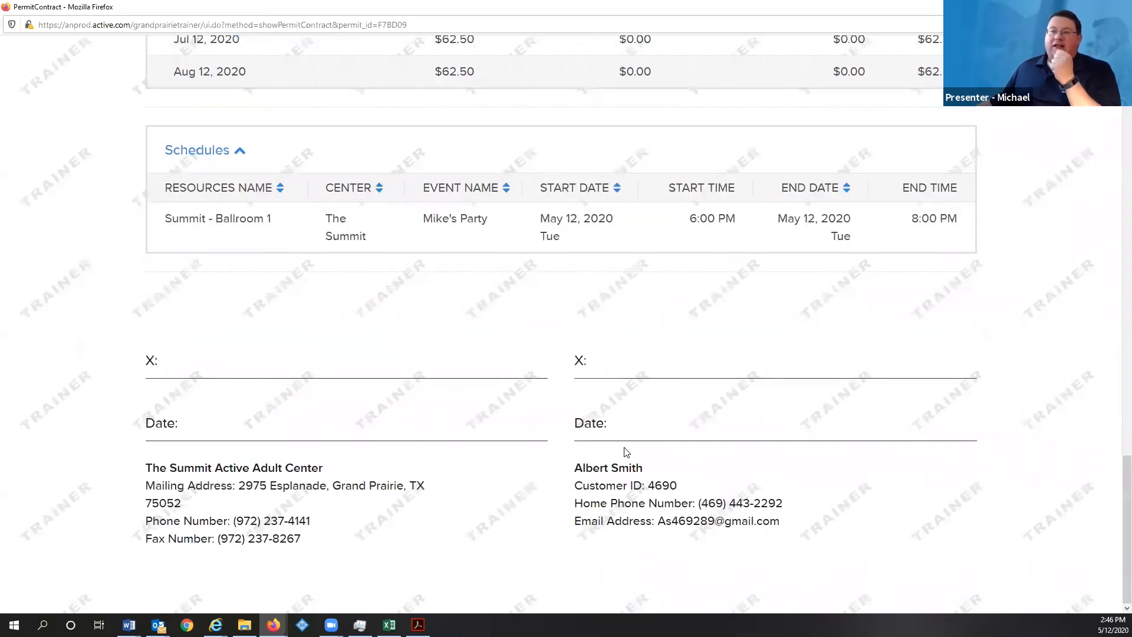
{"action": "scroll", "coordinate": [625, 452], "scroll_direction": "up", "scroll_amount": 5}
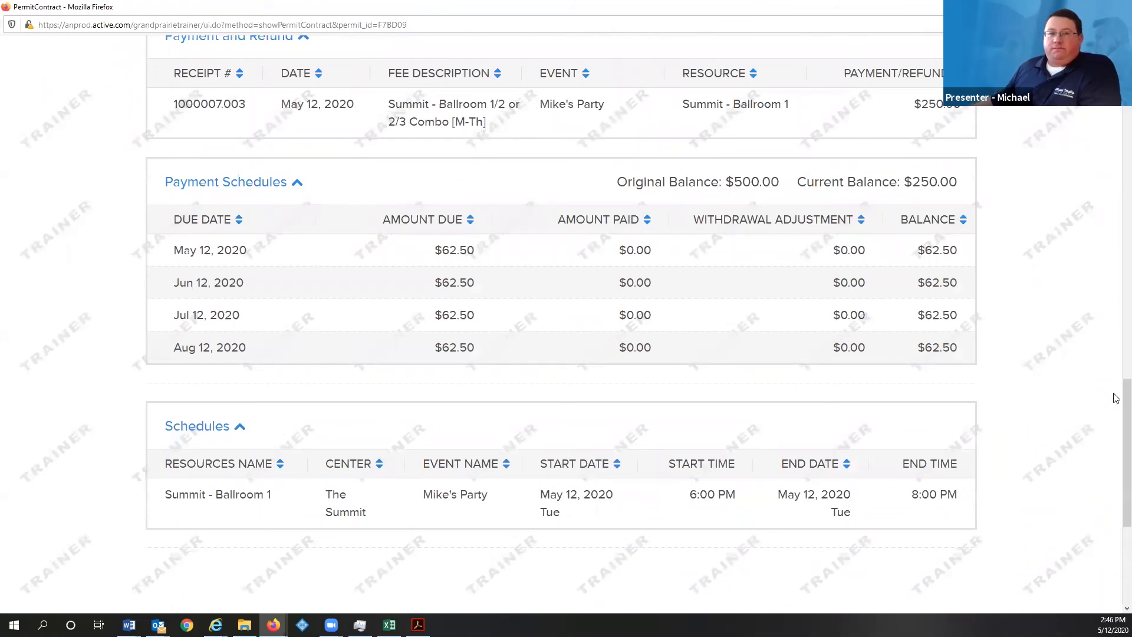
{"action": "scroll", "coordinate": [1037, 236], "scroll_direction": "up", "scroll_amount": 20}
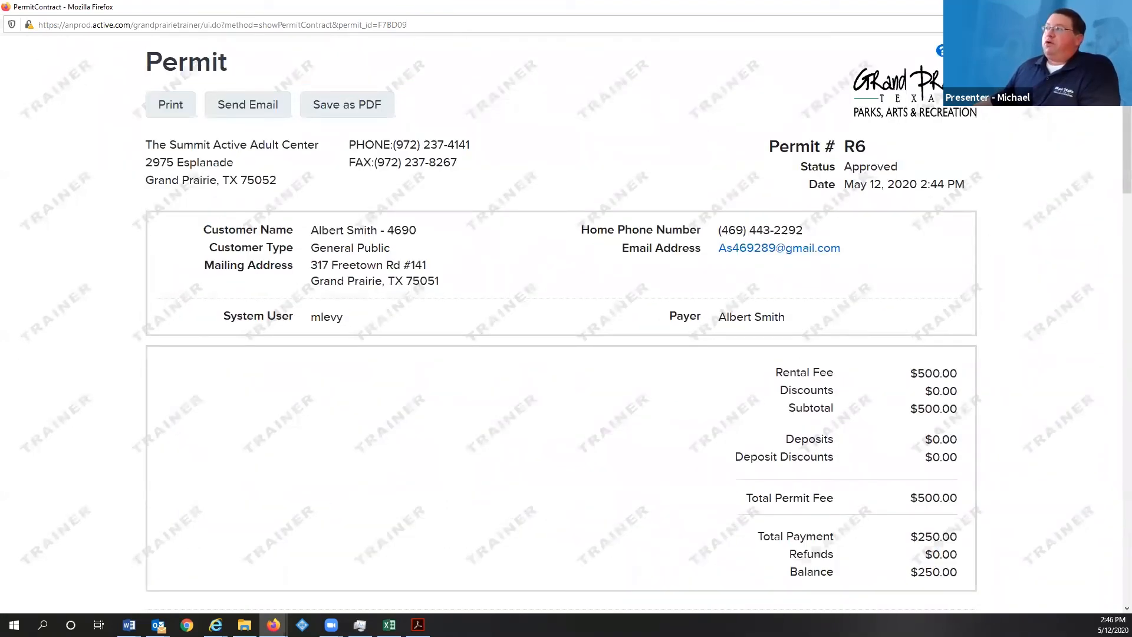
{"action": "key", "text": "super+Down"}
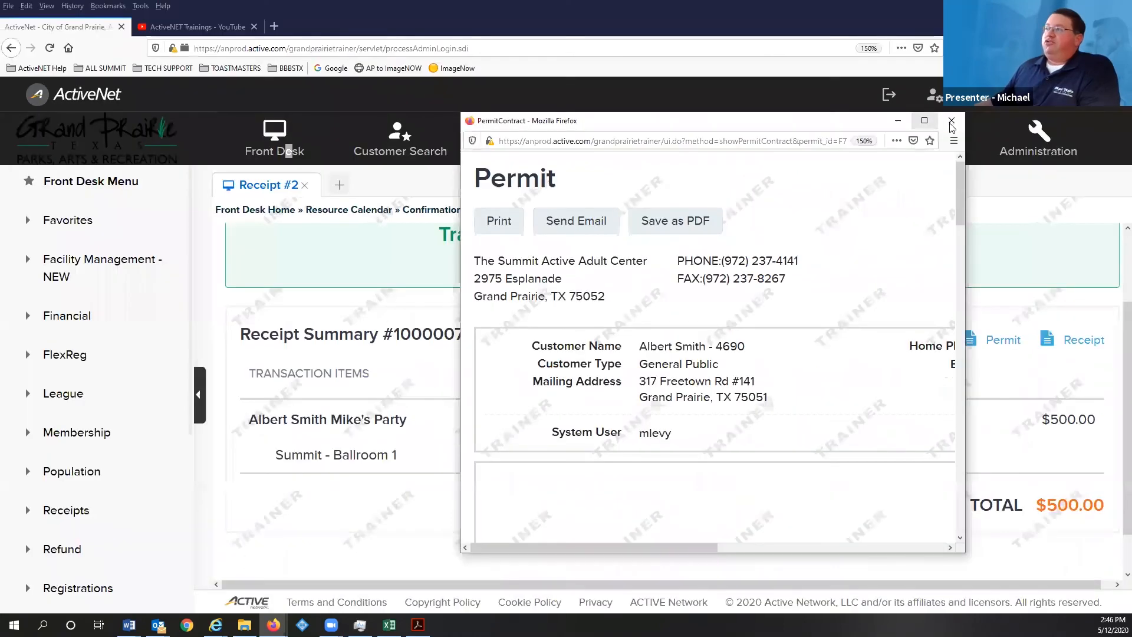
- Close the permit, review the receipt's $250 check payment and installment schedule, then close it
{"action": "left_click", "coordinate": [960, 120]}
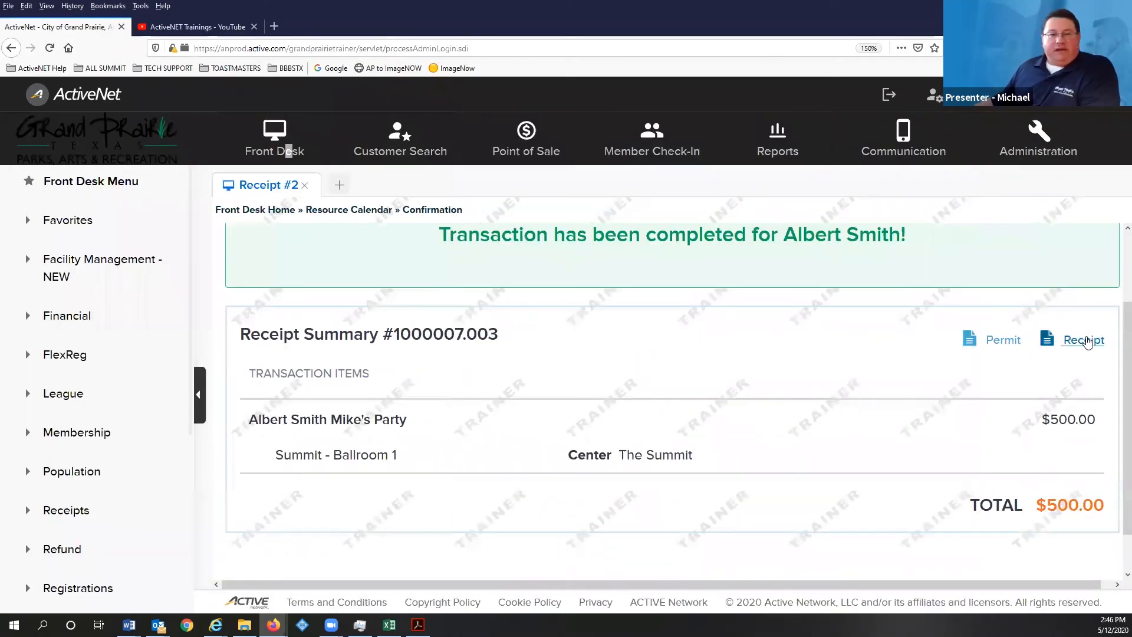
{"action": "left_click", "coordinate": [1084, 340]}
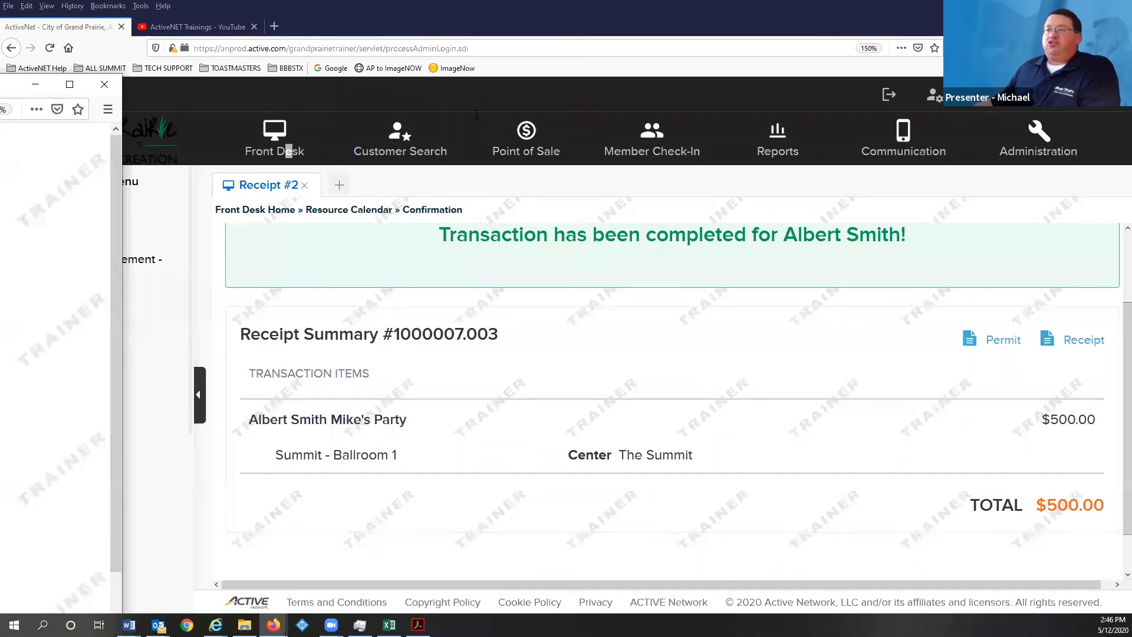
{"action": "scroll", "coordinate": [287, 195], "scroll_direction": "down", "scroll_amount": 3}
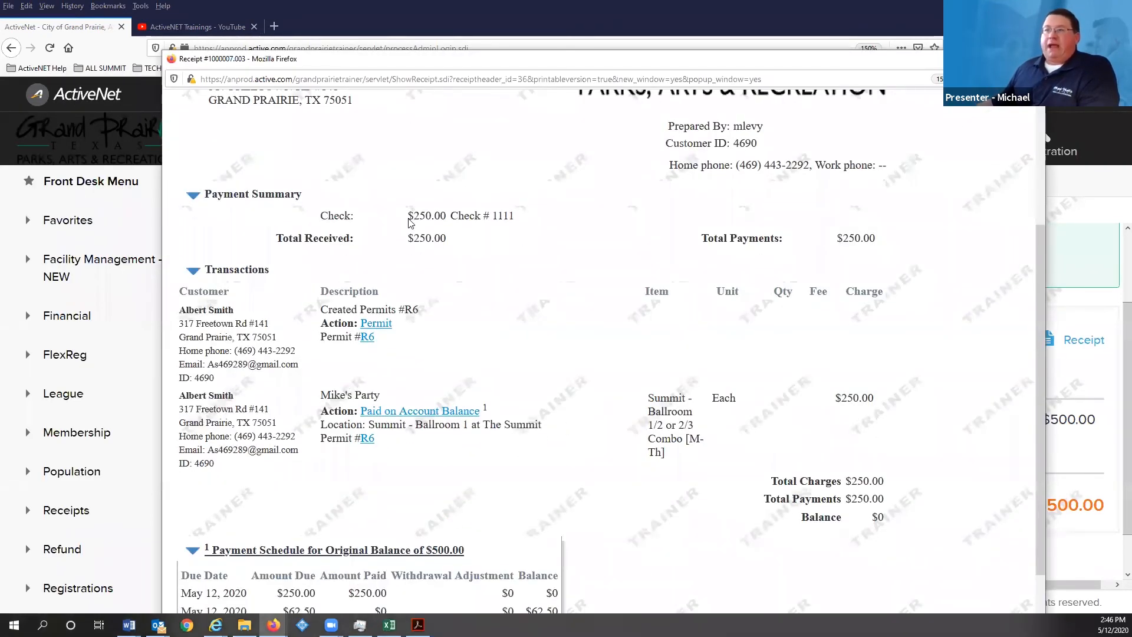
{"action": "scroll", "coordinate": [411, 224], "scroll_direction": "down", "scroll_amount": 2}
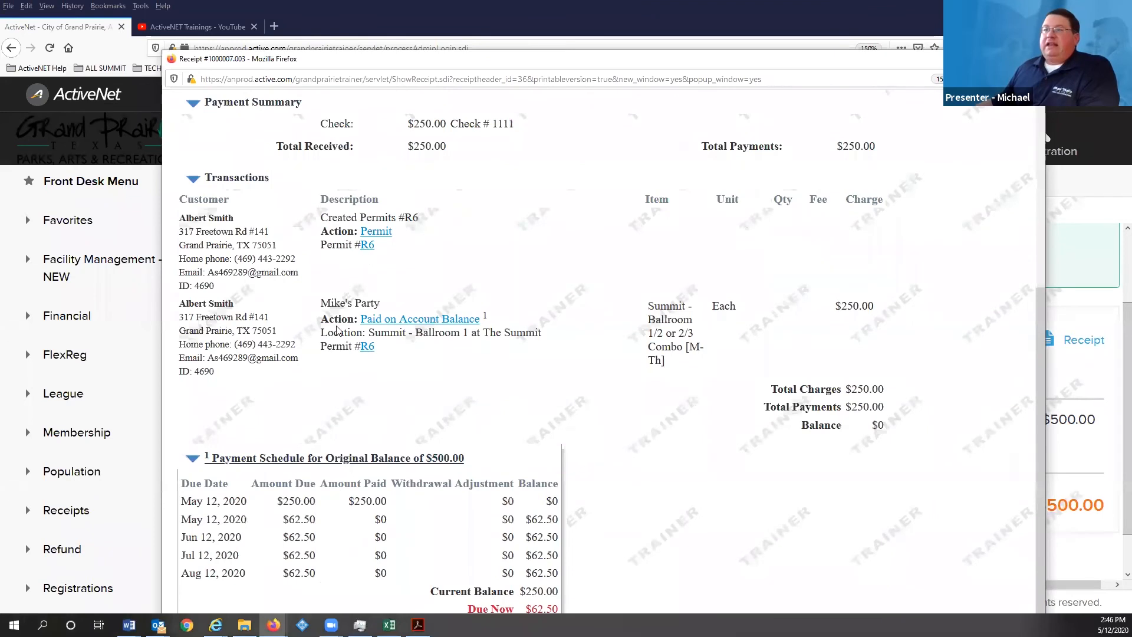
{"action": "scroll", "coordinate": [423, 318], "scroll_direction": "down", "scroll_amount": 1}
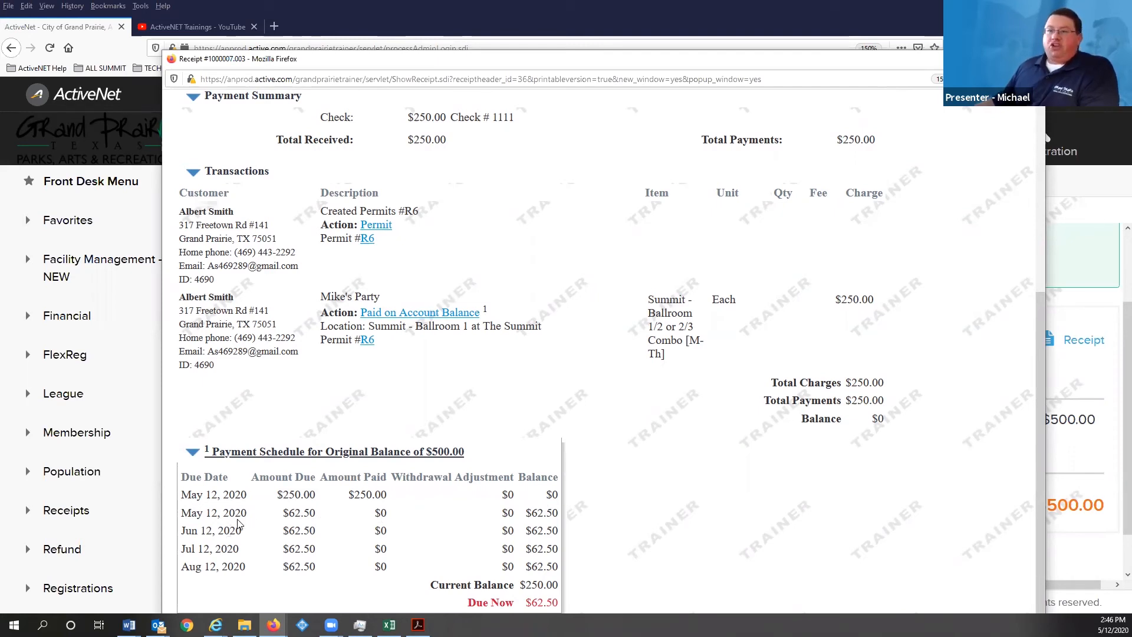
{"action": "scroll", "coordinate": [671, 453], "scroll_direction": "up", "scroll_amount": 3}
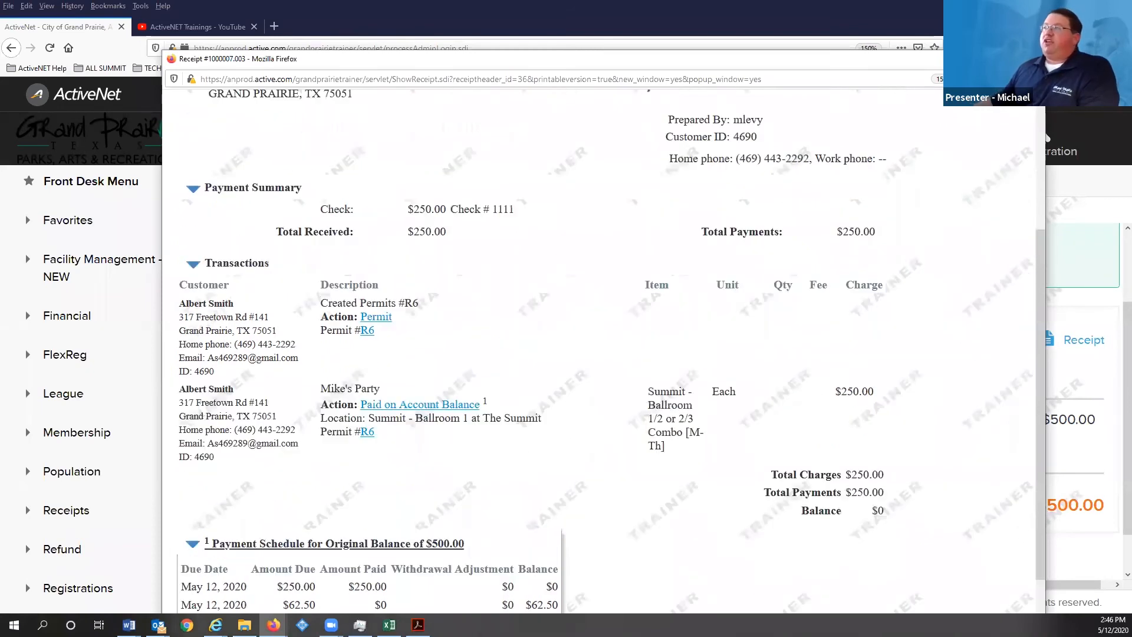
{"action": "key", "text": "ctrl+w"}
{"action": "scroll", "coordinate": [640, 383], "scroll_direction": "up", "scroll_amount": 3}
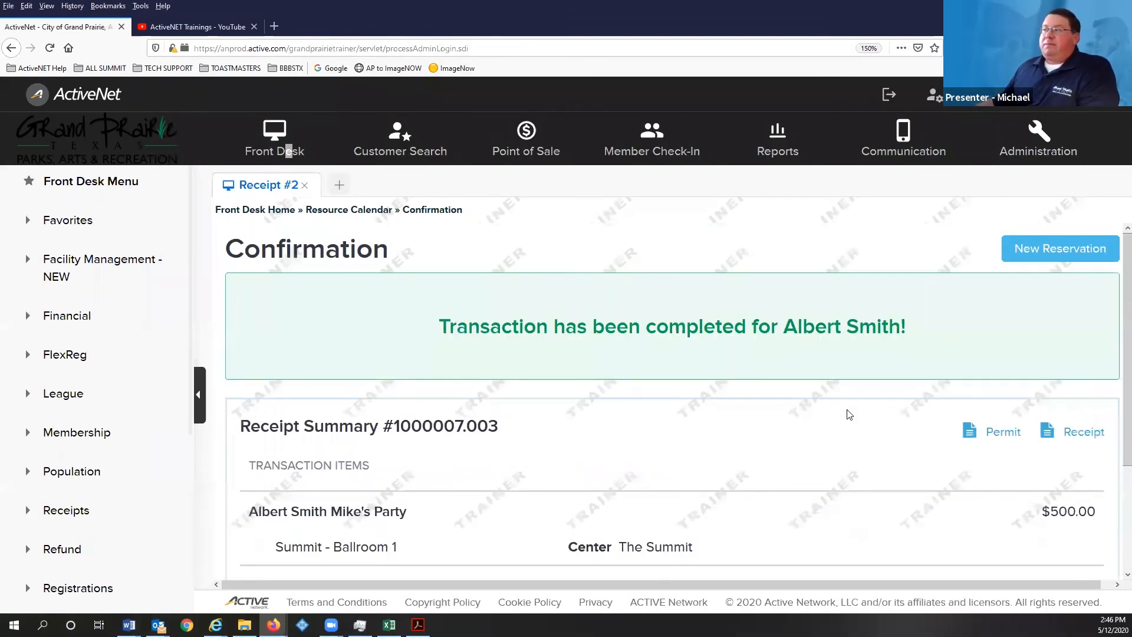
- Review the confirmation total, then switch to Adobe Acrobat's 'In Summary of Today' slide
{"action": "scroll", "coordinate": [366, 289], "scroll_direction": "down", "scroll_amount": 3}
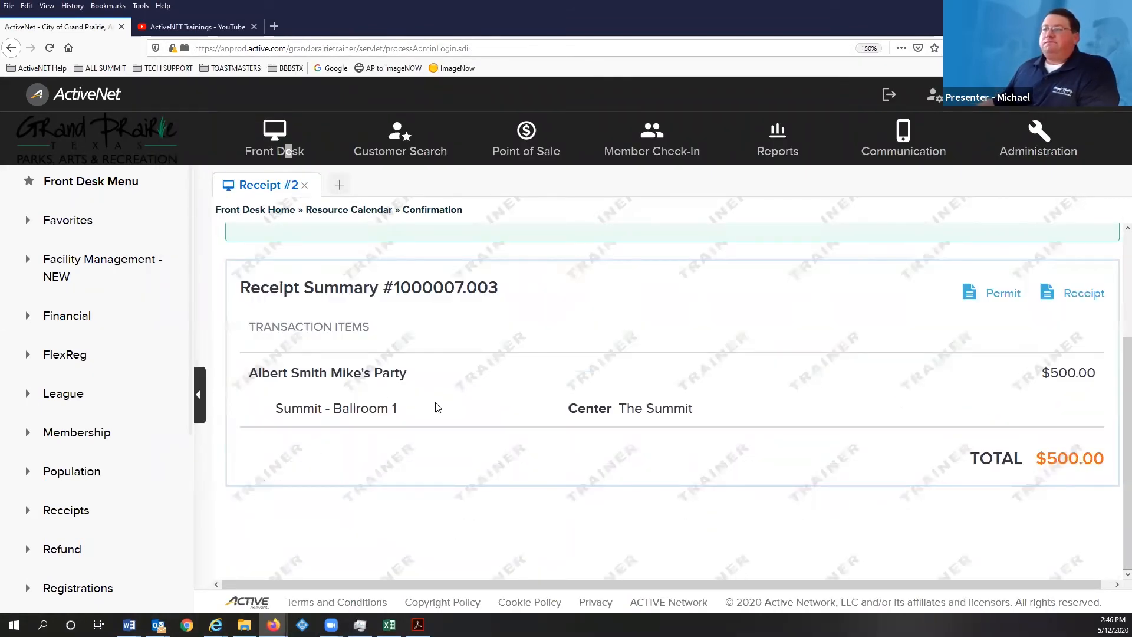
{"action": "scroll", "coordinate": [808, 502], "scroll_direction": "up", "scroll_amount": 3}
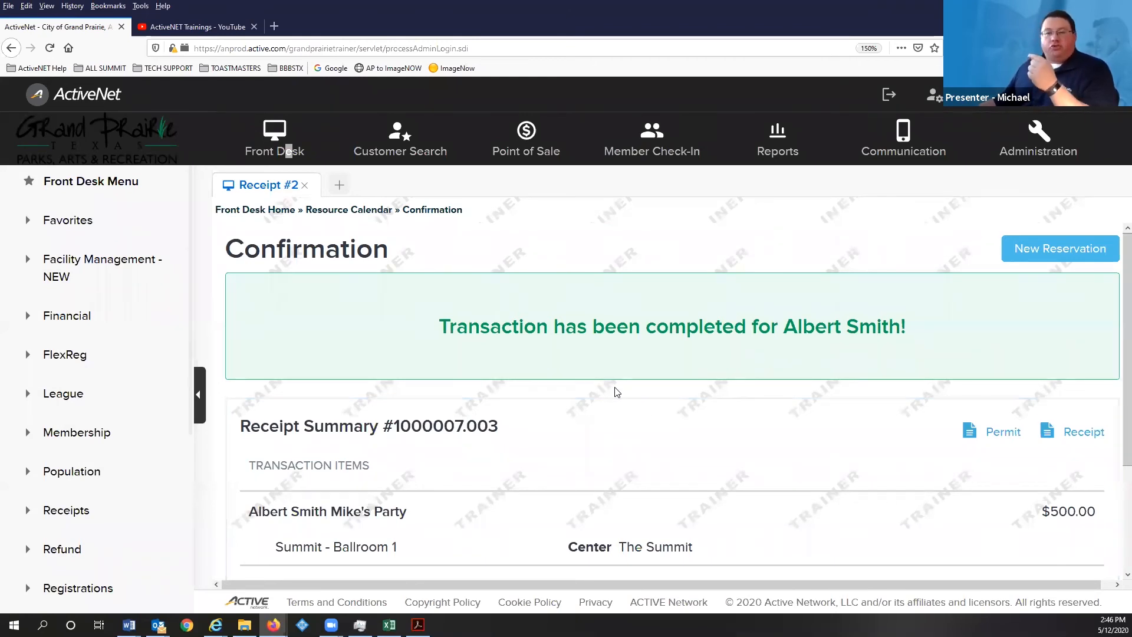
{"action": "scroll", "coordinate": [636, 389], "scroll_direction": "down", "scroll_amount": 3}
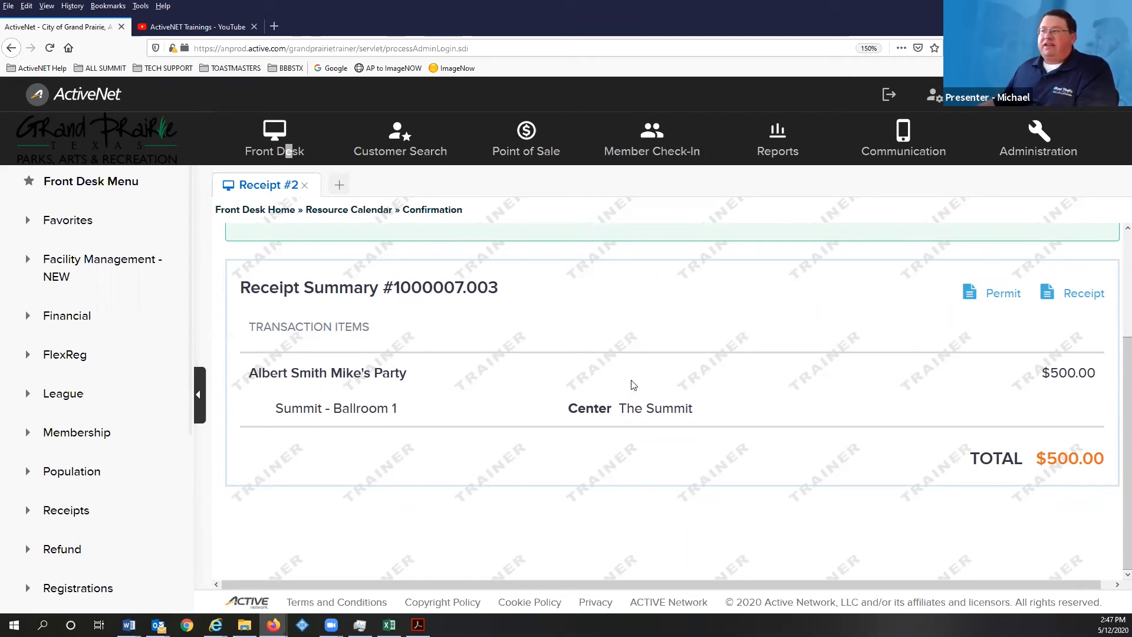
{"action": "scroll", "coordinate": [559, 370], "scroll_direction": "up", "scroll_amount": 3}
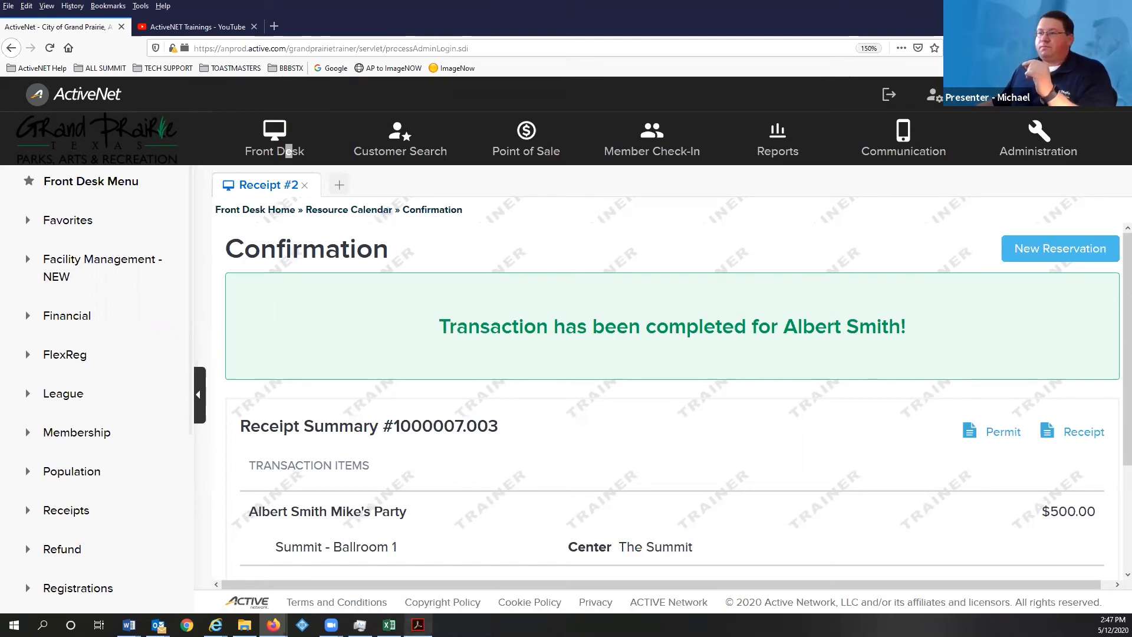
{"action": "key", "text": "alt+Tab"}
{"action": "scroll", "coordinate": [523, 258], "scroll_direction": "down", "scroll_amount": 1}
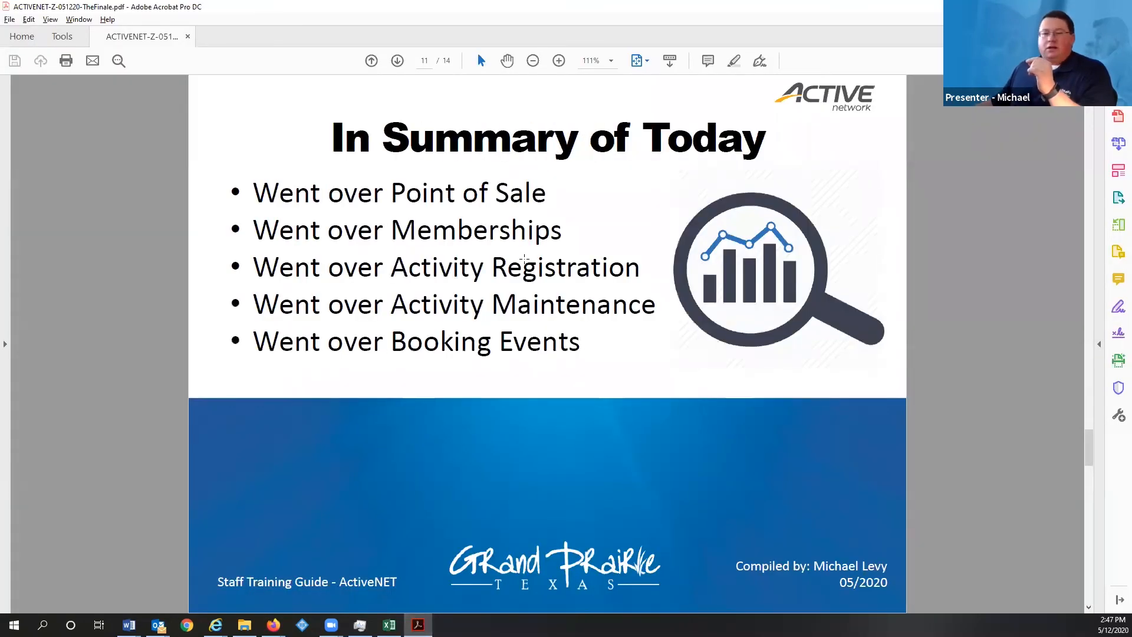